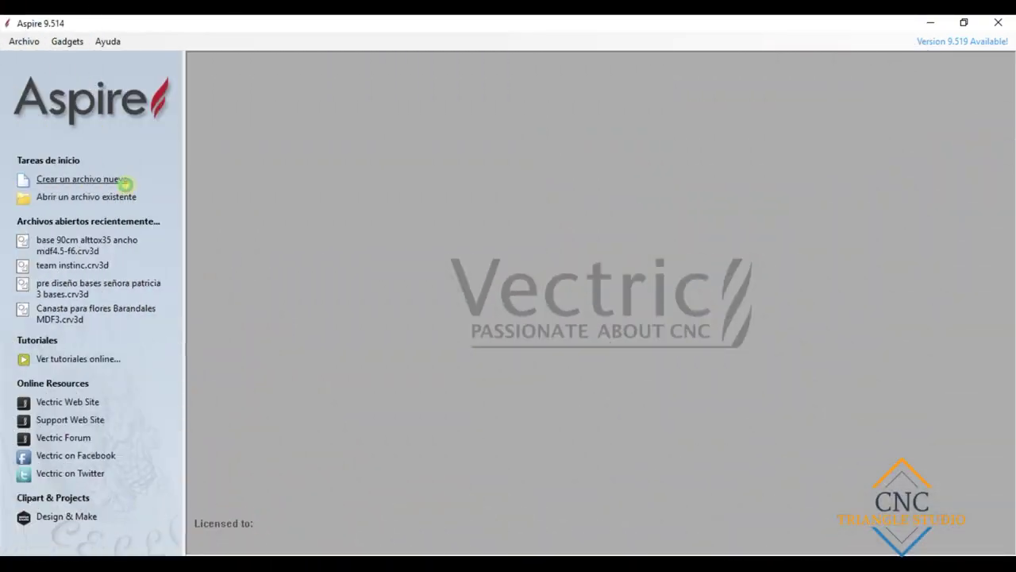
Create a new file and set the job's width and height to 1220 mm each.
left_click(119, 180)
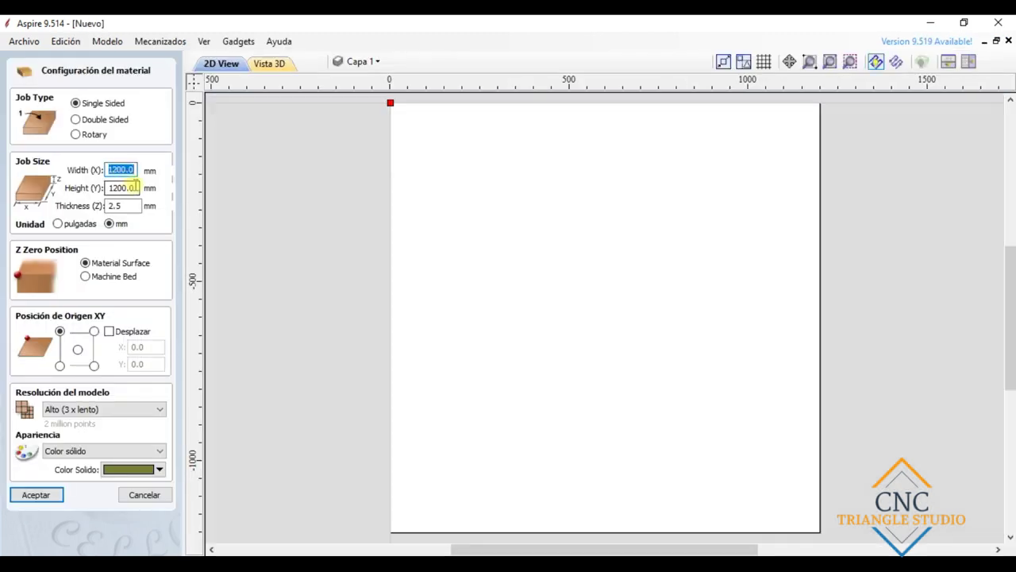
left_click(132, 187)
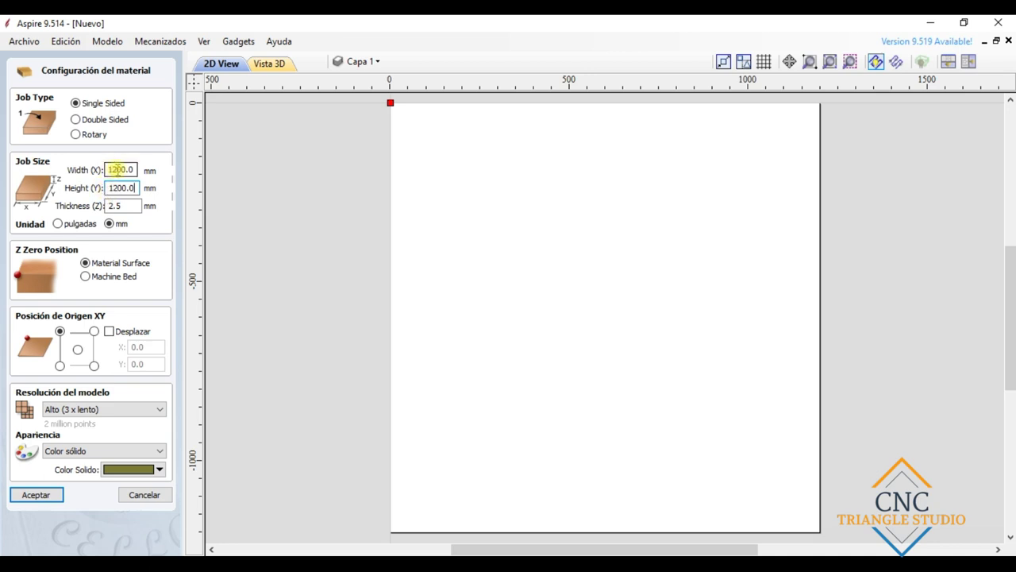
left_click(119, 169)
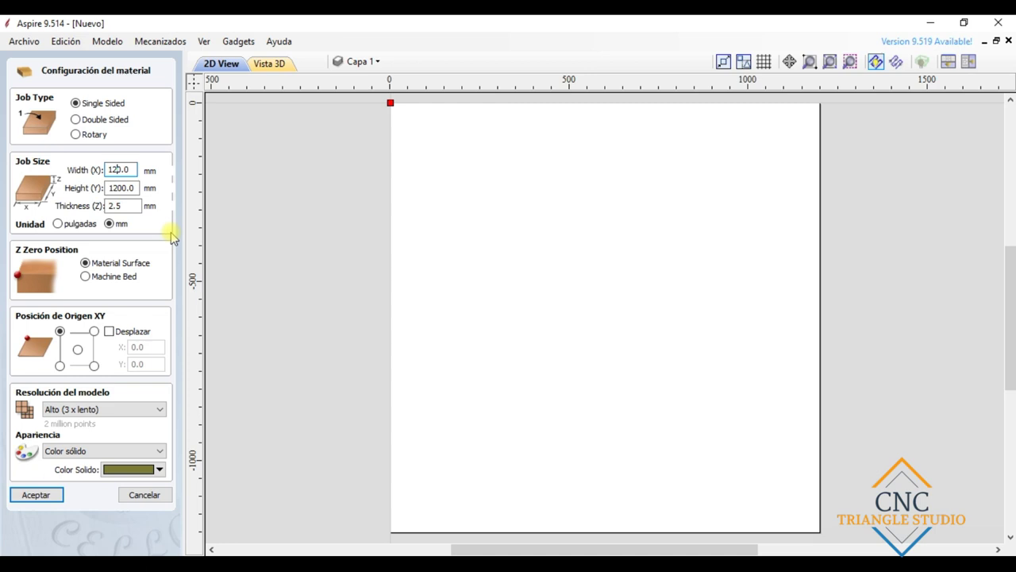
key("Return")
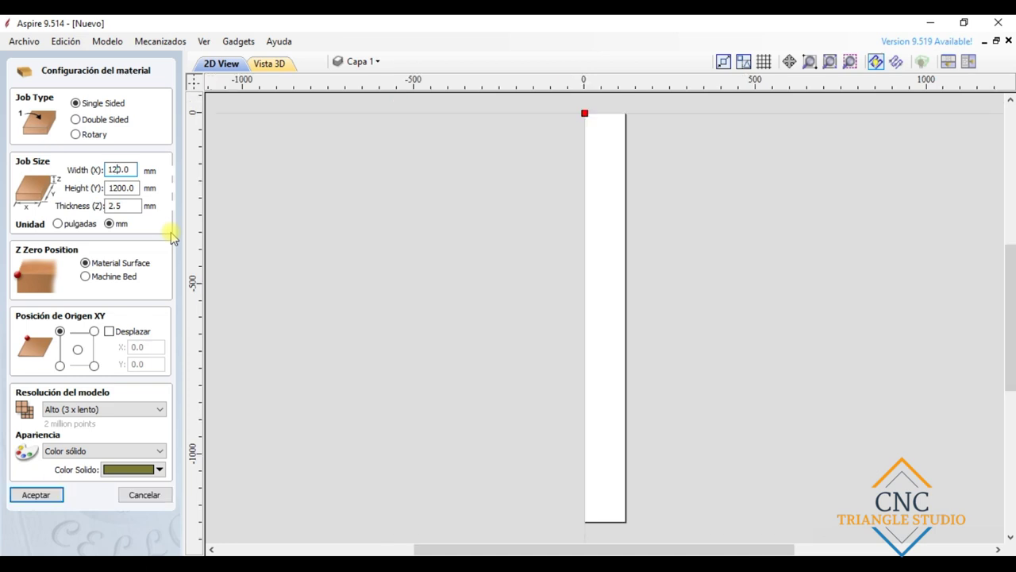
type("2")
left_click(132, 187)
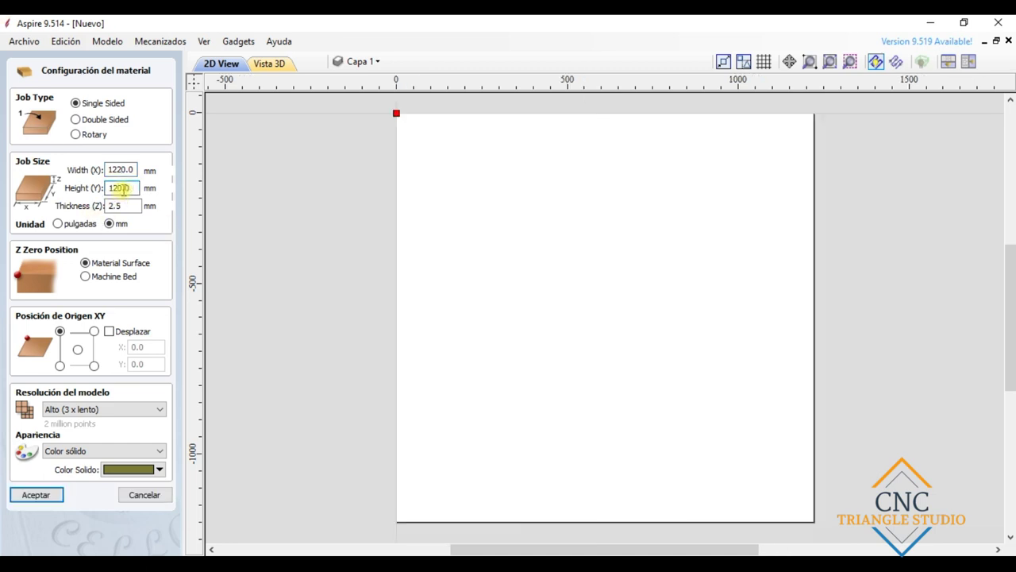
key("Return")
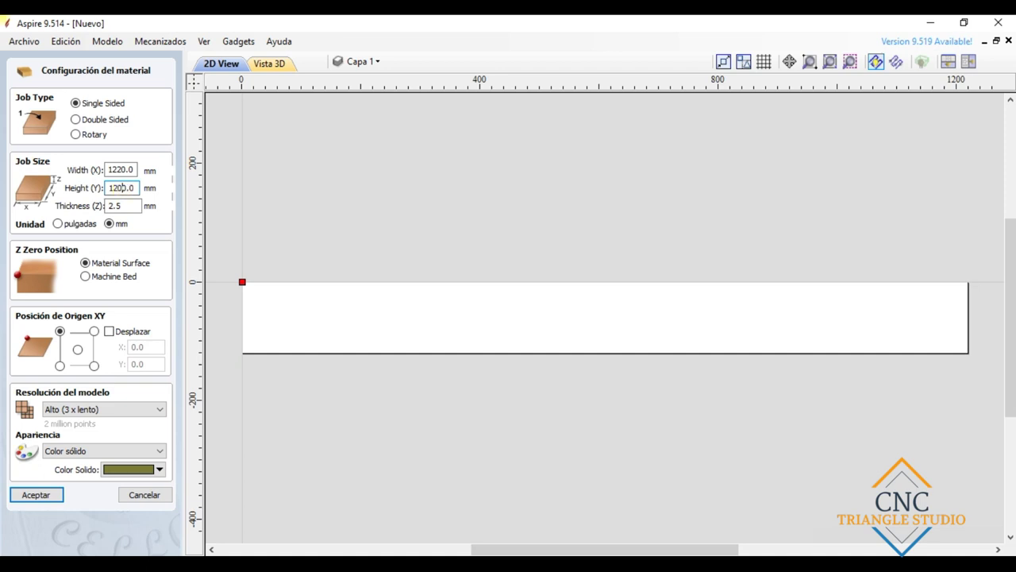
left_click(122, 203)
type("2")
Set the material thickness to 6 mm and accept the material setup.
left_click(134, 206)
left_click(137, 206)
left_click_drag(136, 207, 73, 211)
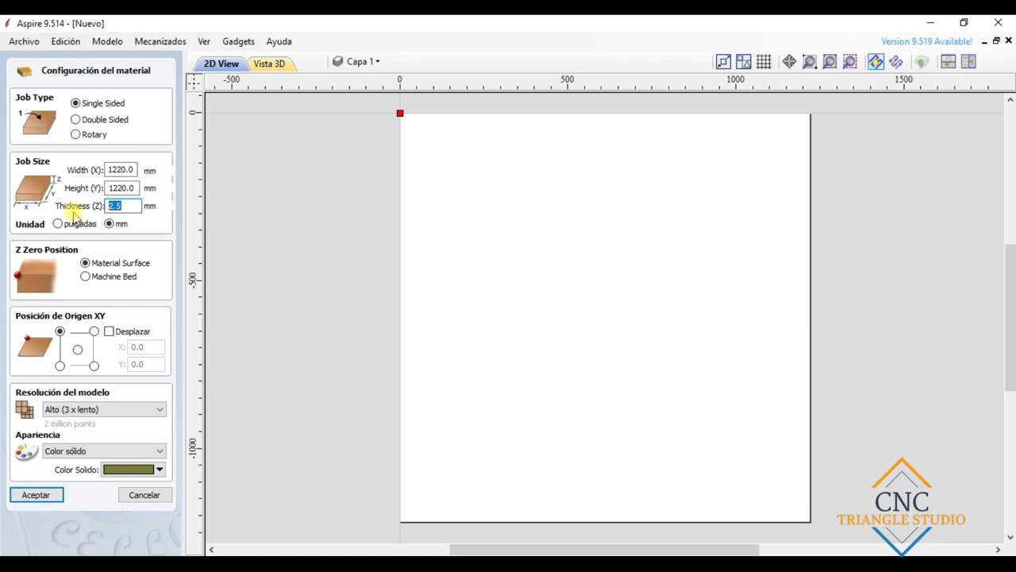
type("6")
left_click(123, 187)
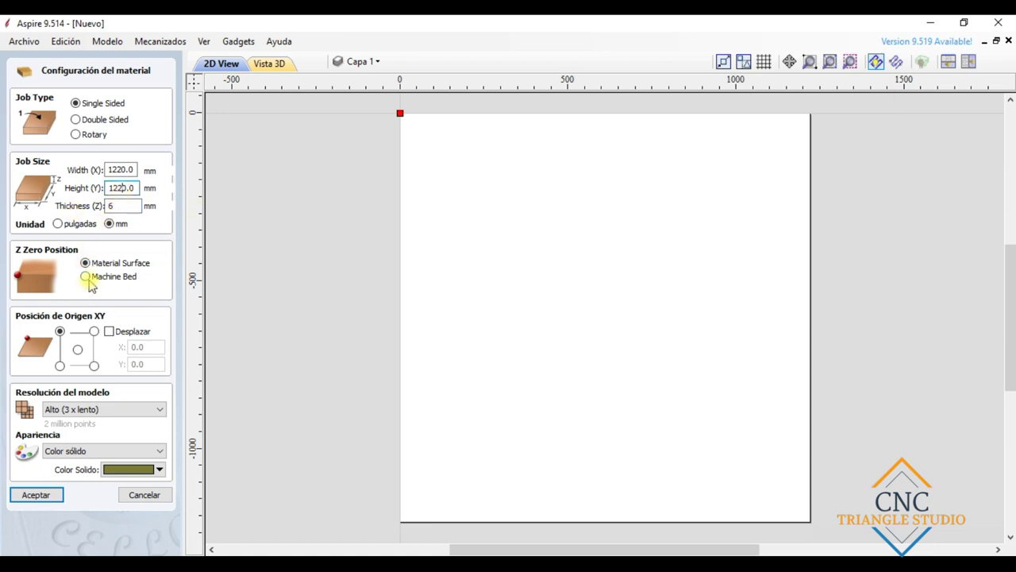
left_click(40, 495)
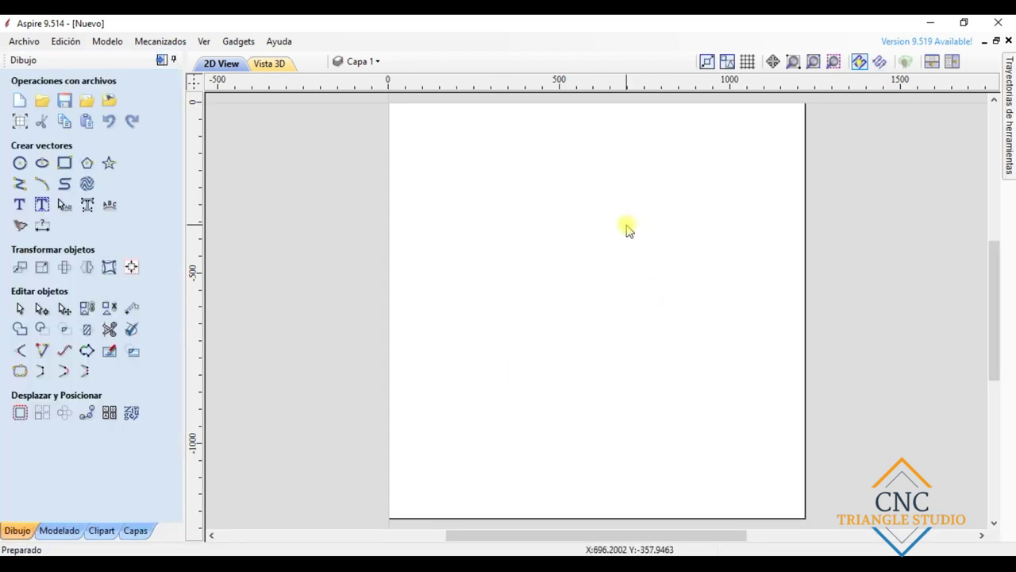
Import the lattice DXF file from the CELOSIAS folder onto the sheet by switching to File Explorer and back to Aspire.
scroll(656, 200, "down", 1)
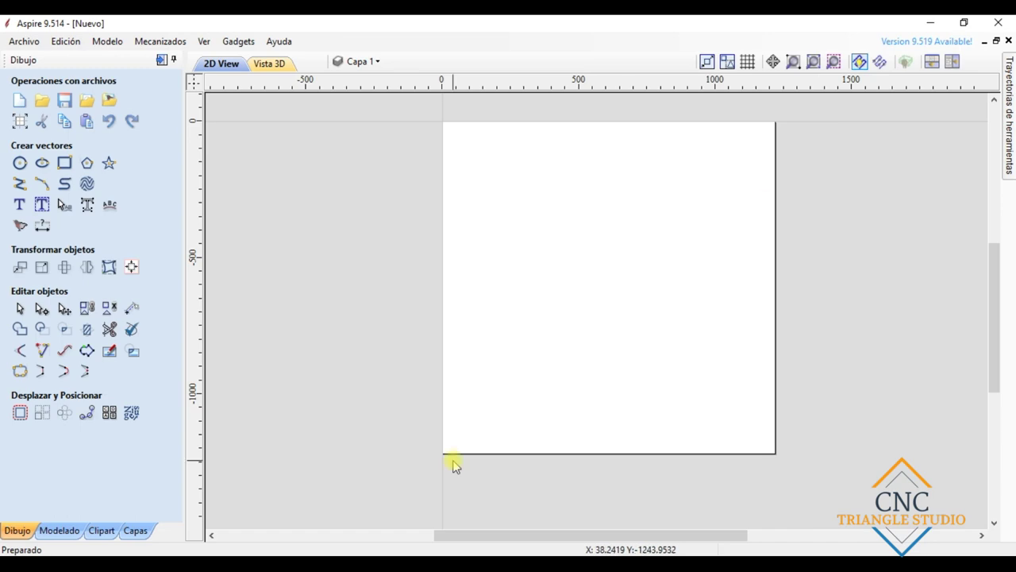
mouse_move(386, 565)
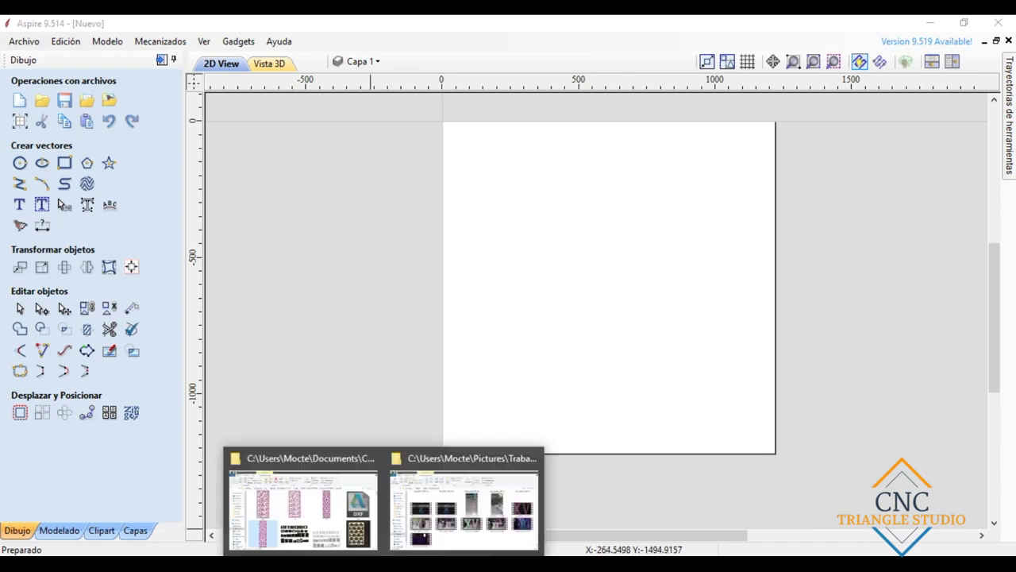
left_click(356, 539)
left_click(846, 309)
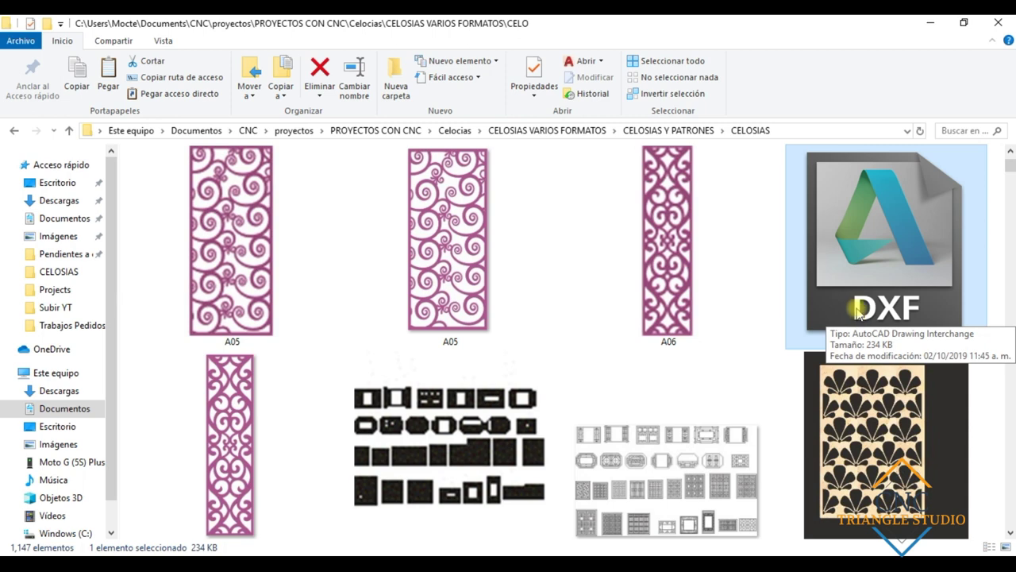
left_click_drag(852, 270, 595, 329)
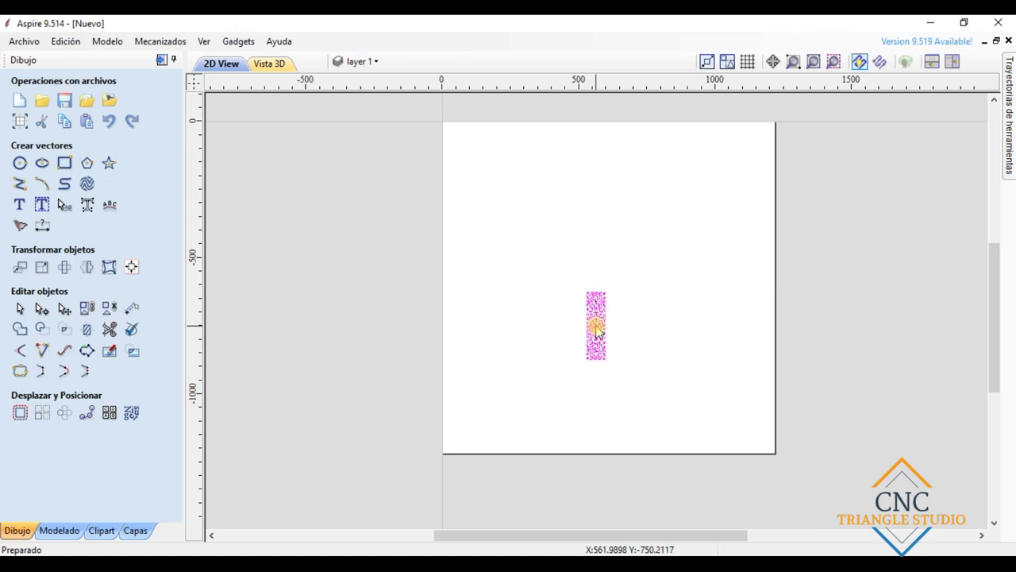
left_click(537, 320)
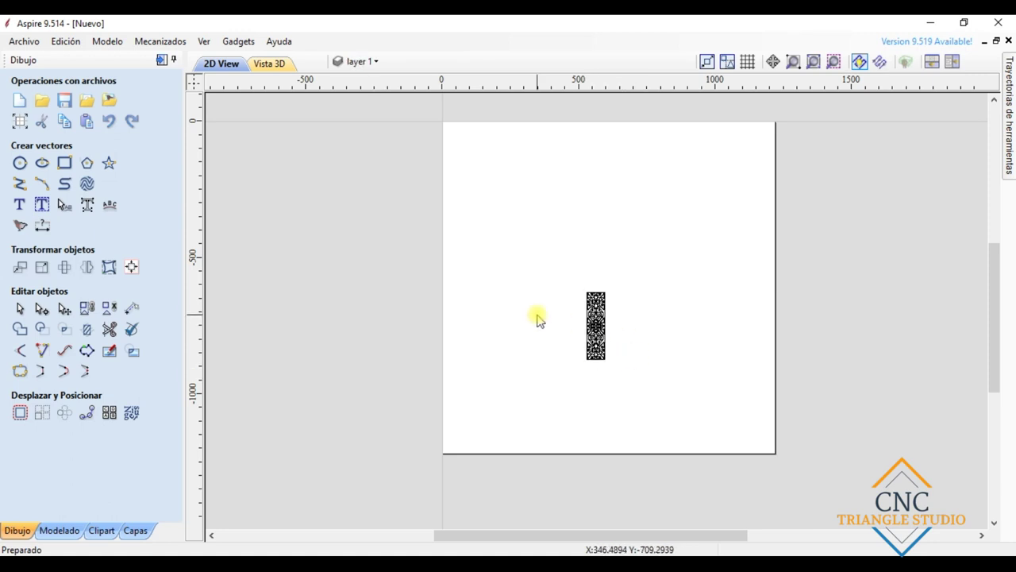
Fit circular arcs to all of the imported lattice's vectors with a 0.01 mm tolerance, replacing the selected vectors.
left_click_drag(553, 268, 618, 397)
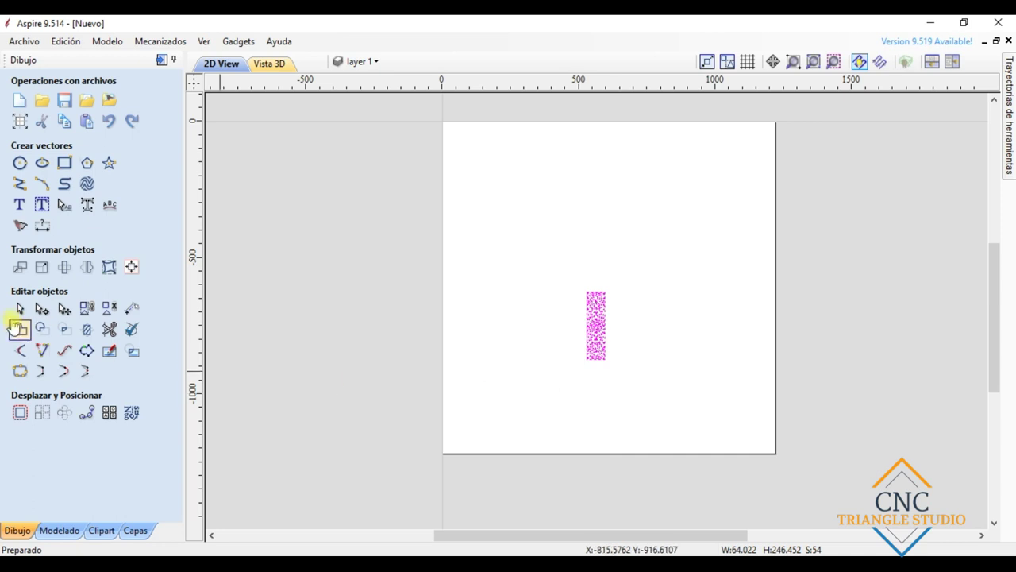
left_click(63, 359)
left_click(63, 359)
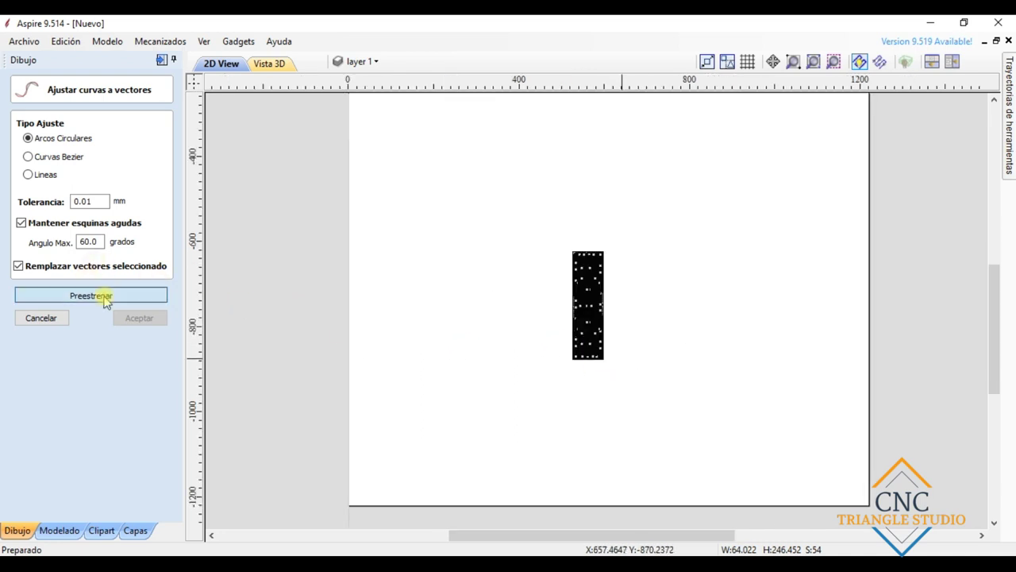
left_click(106, 298)
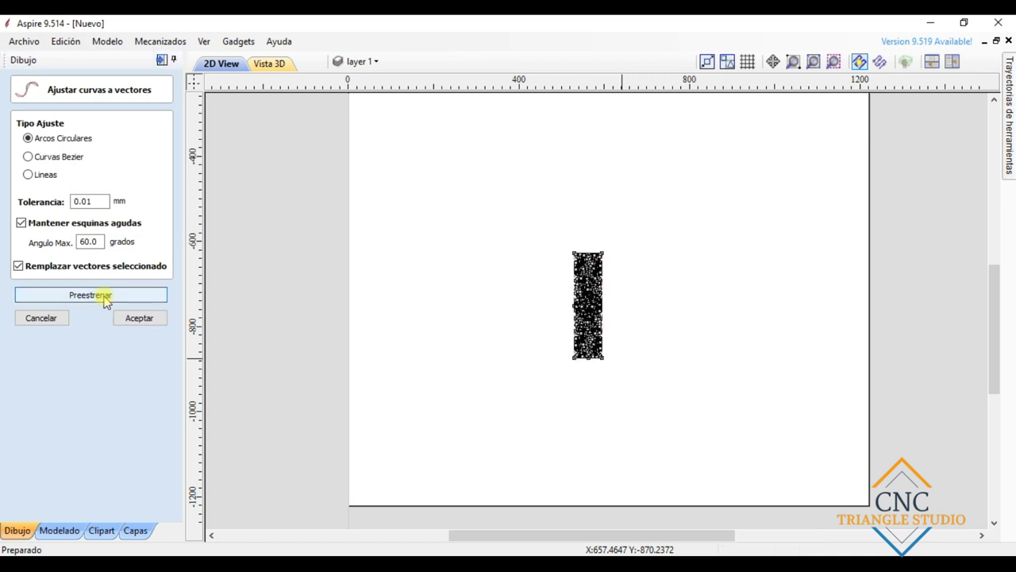
left_click(139, 317)
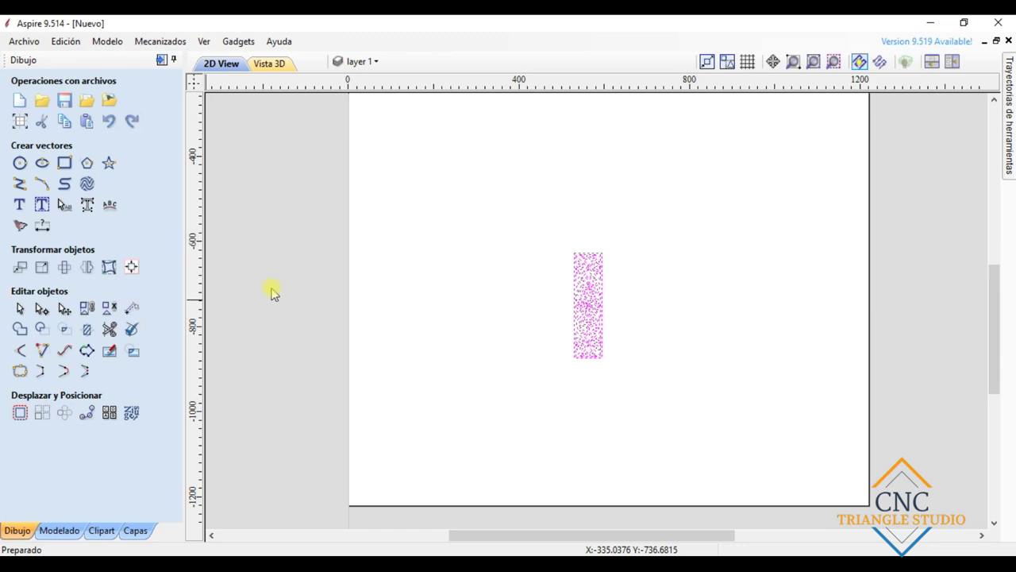
Examine the curve-fitted lattice vectors up close and deselect them.
scroll(632, 355, "up", 4)
scroll(540, 277, "down", 5)
scroll(488, 150, "up", 4)
scroll(516, 274, "down", 2)
scroll(524, 378, "up", 2)
scroll(522, 374, "up", 1)
scroll(533, 424, "down", 4)
scroll(535, 408, "up", 3)
scroll(532, 316, "down", 2)
scroll(532, 167, "up", 1)
scroll(460, 331, "up", 1)
scroll(492, 331, "up", 1)
scroll(515, 402, "up", 2)
scroll(516, 401, "down", 5)
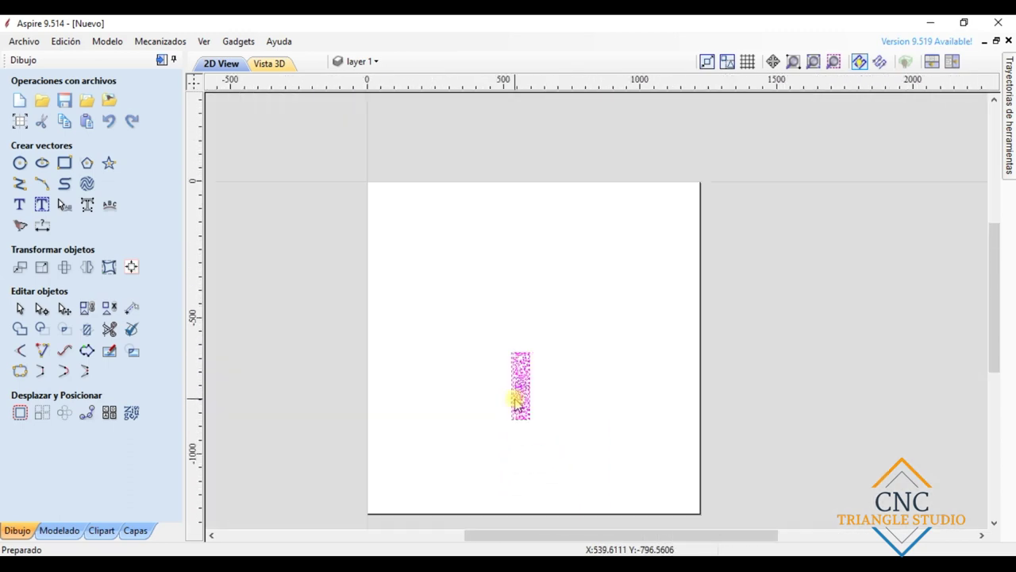
scroll(519, 399, "up", 1)
left_click(549, 432)
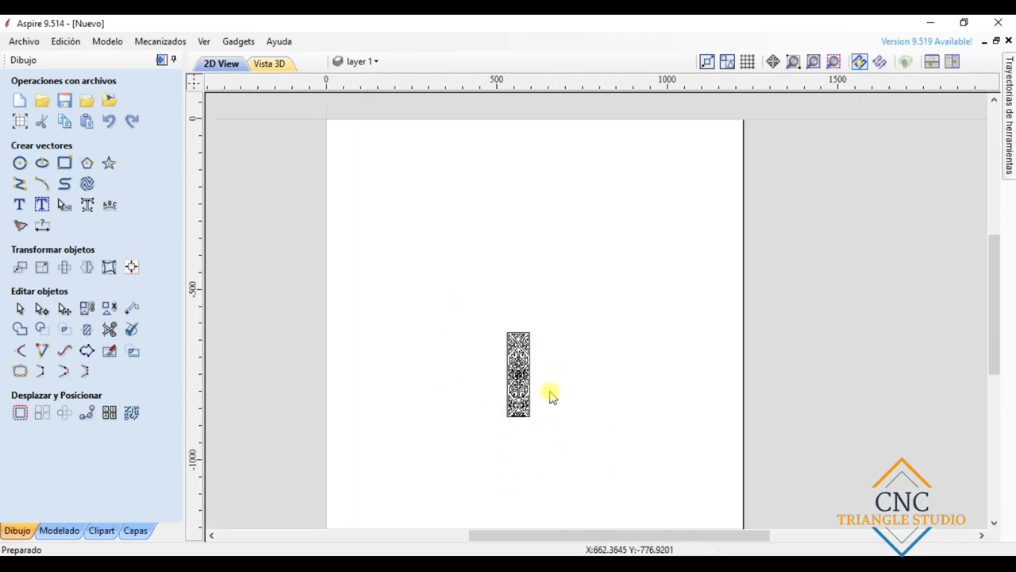
scroll(527, 439, "up", 2)
scroll(442, 273, "down", 4)
scroll(484, 241, "down", 1)
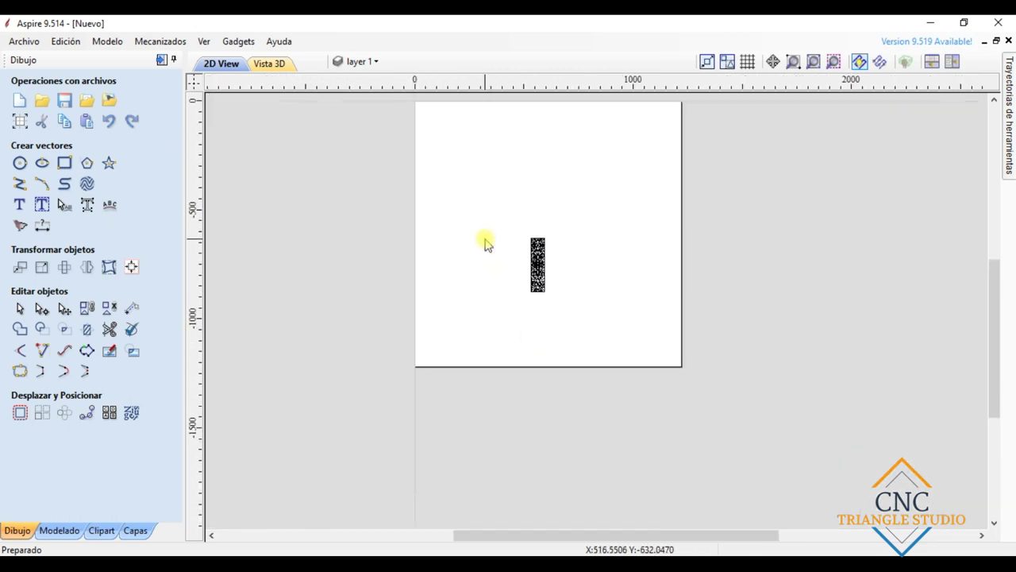
Add the text "X" on the sheet beside the lattice's lower end, anchored at about X 833, Y -961.
left_click(22, 204)
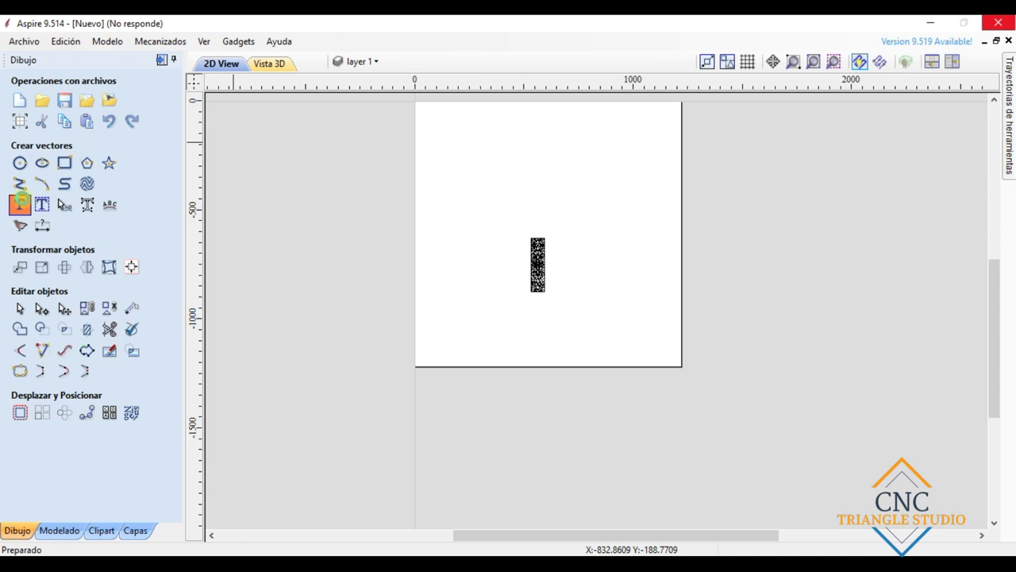
type("A")
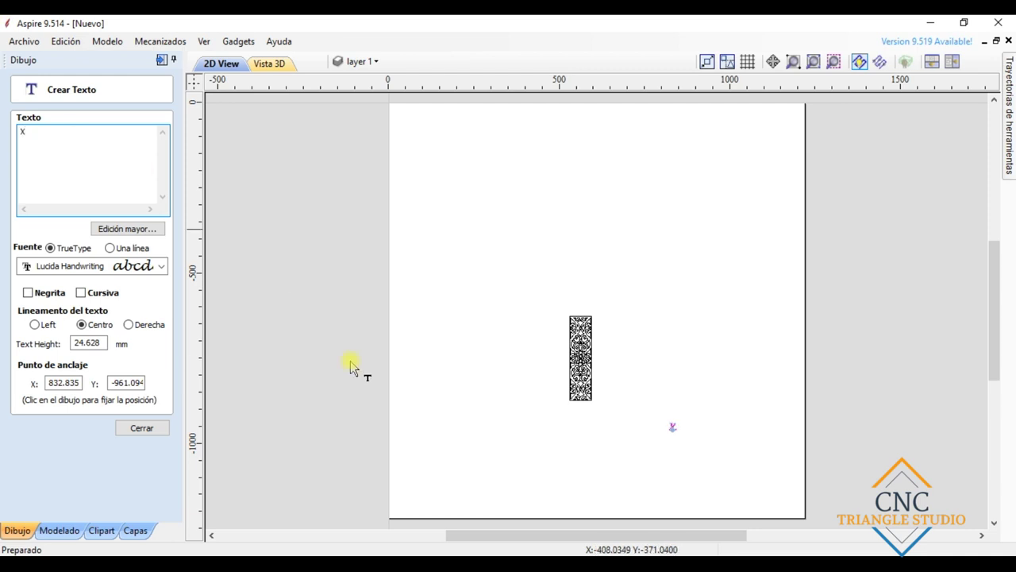
scroll(691, 425, "up", 3)
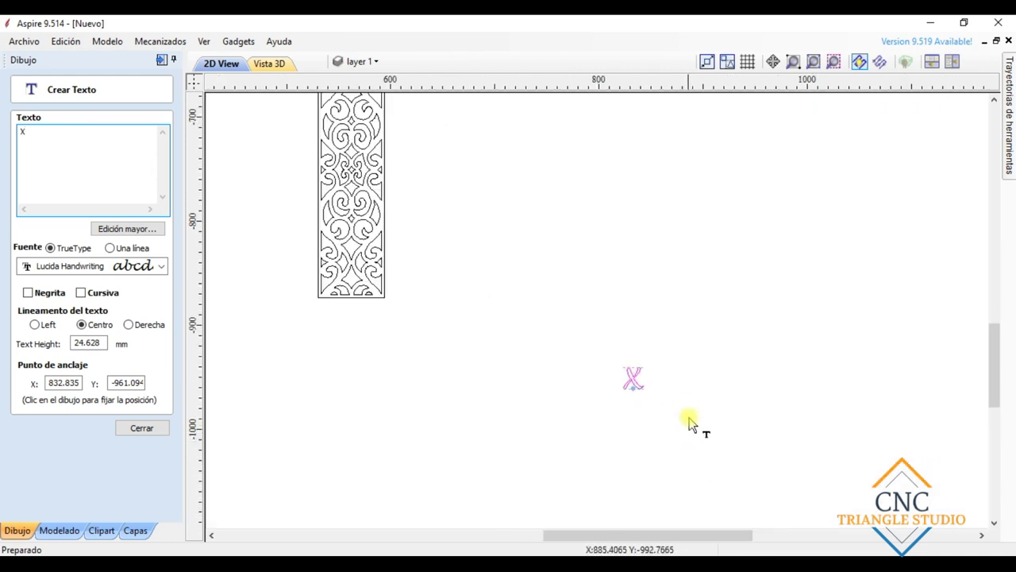
Set the font of the letter X to Arial Black.
left_click(161, 266)
scroll(182, 336, "up", 10)
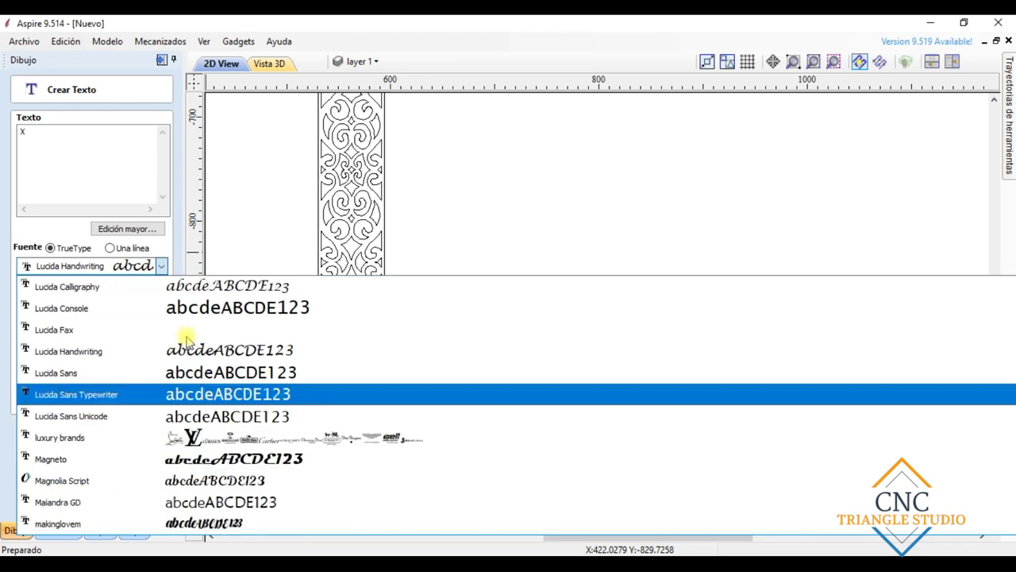
scroll(186, 336, "up", 15)
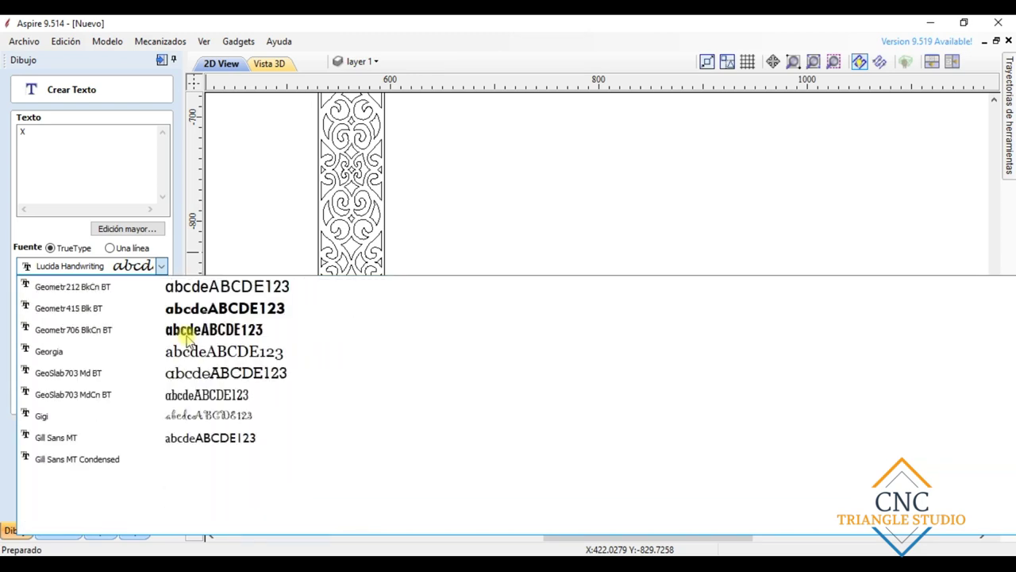
scroll(186, 337, "up", 15)
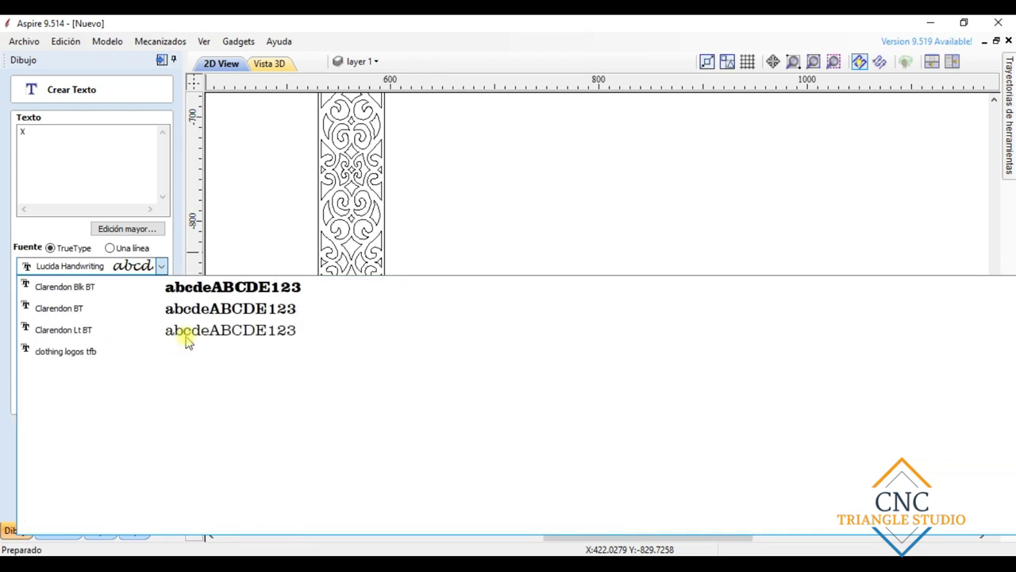
scroll(186, 337, "up", 15)
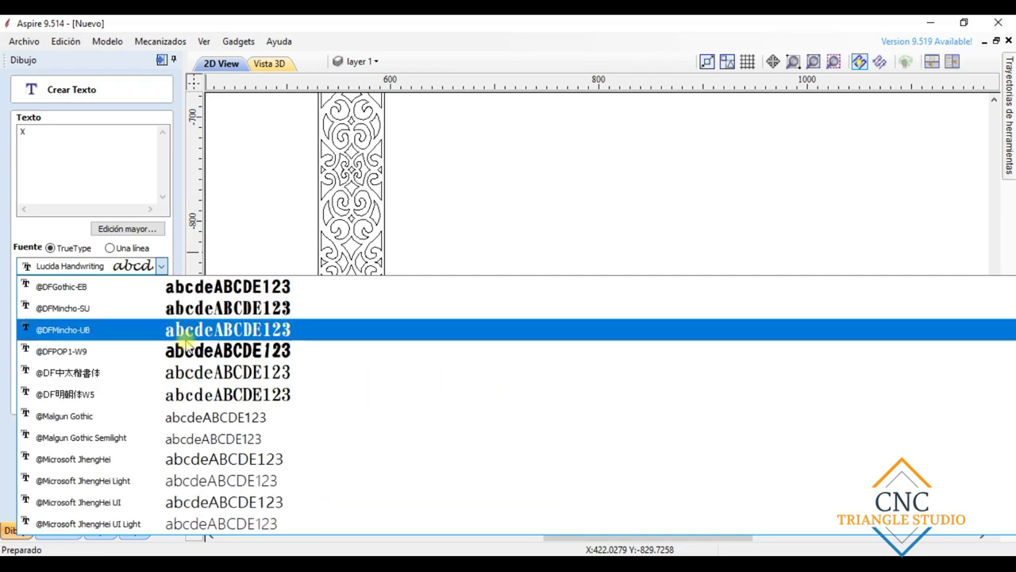
scroll(188, 349, "down", 10)
scroll(194, 381, "down", 2)
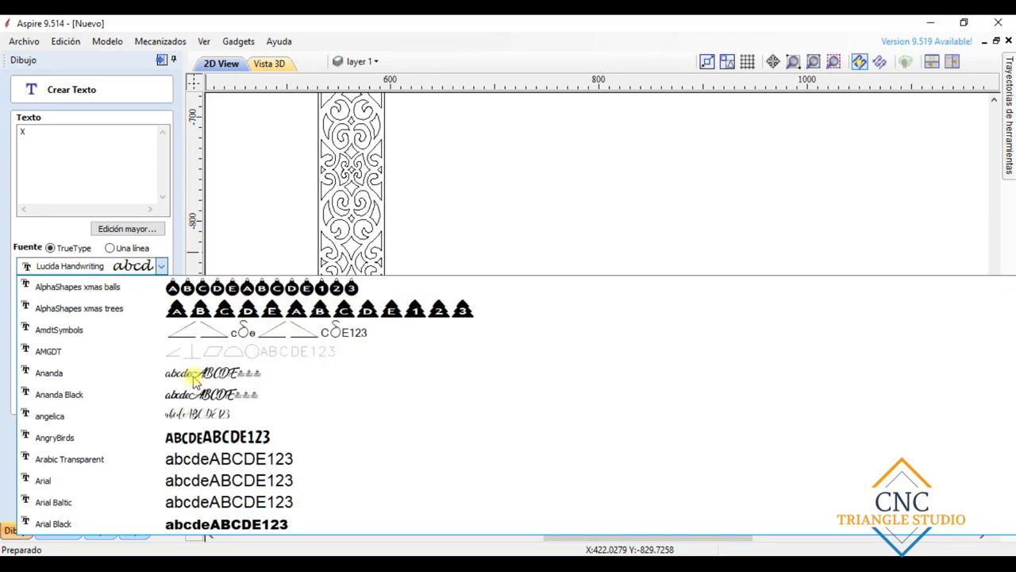
scroll(195, 381, "down", 1)
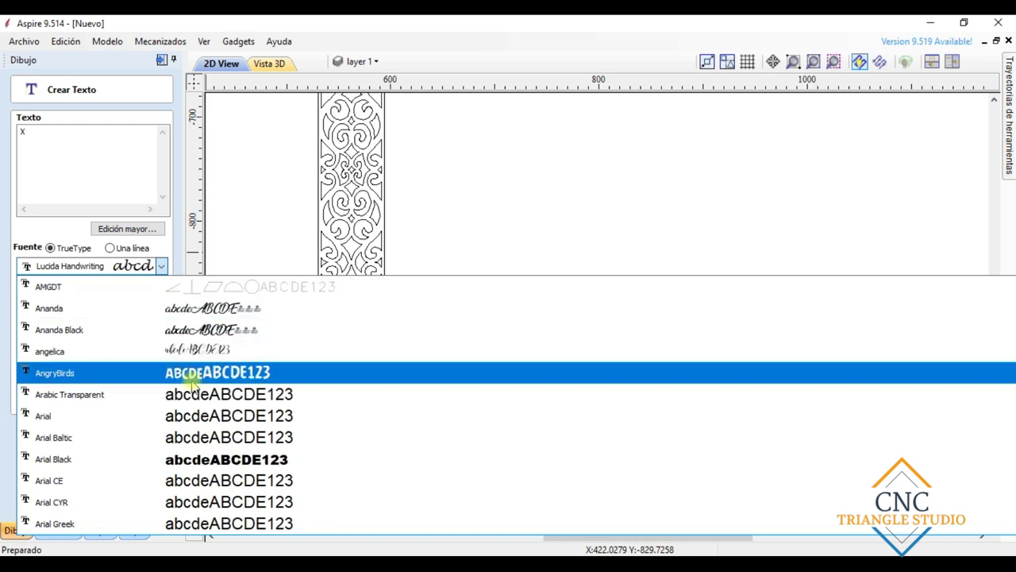
left_click(233, 464)
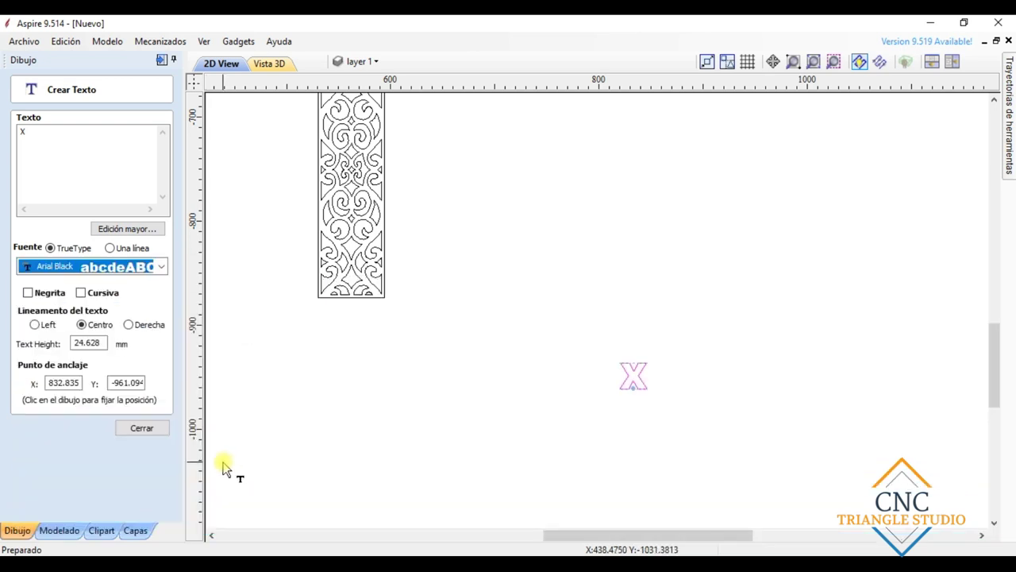
scroll(636, 325, "up", 4)
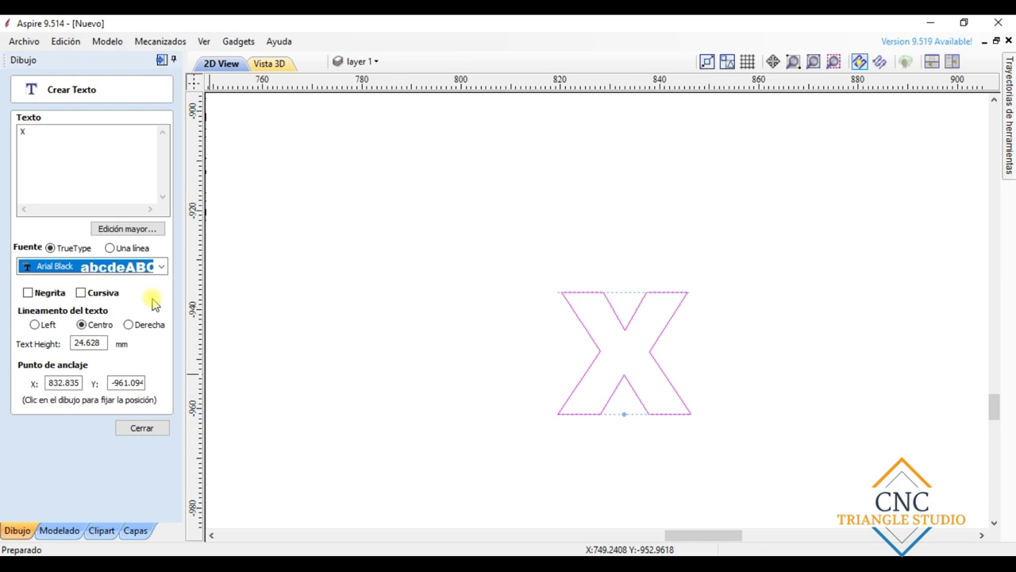
Change the font of the letter X to Arial Greek.
left_click(131, 269)
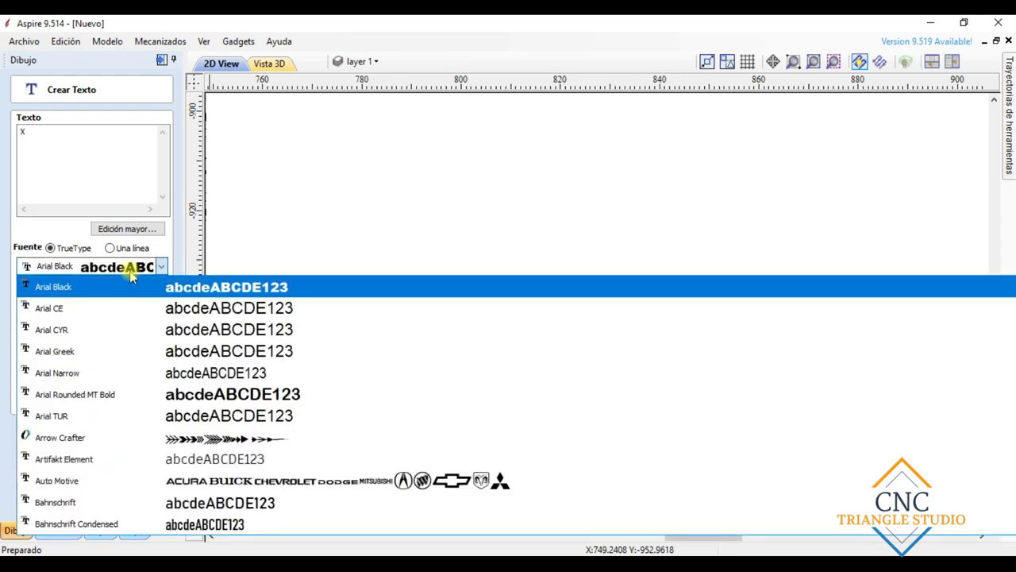
left_click(137, 303)
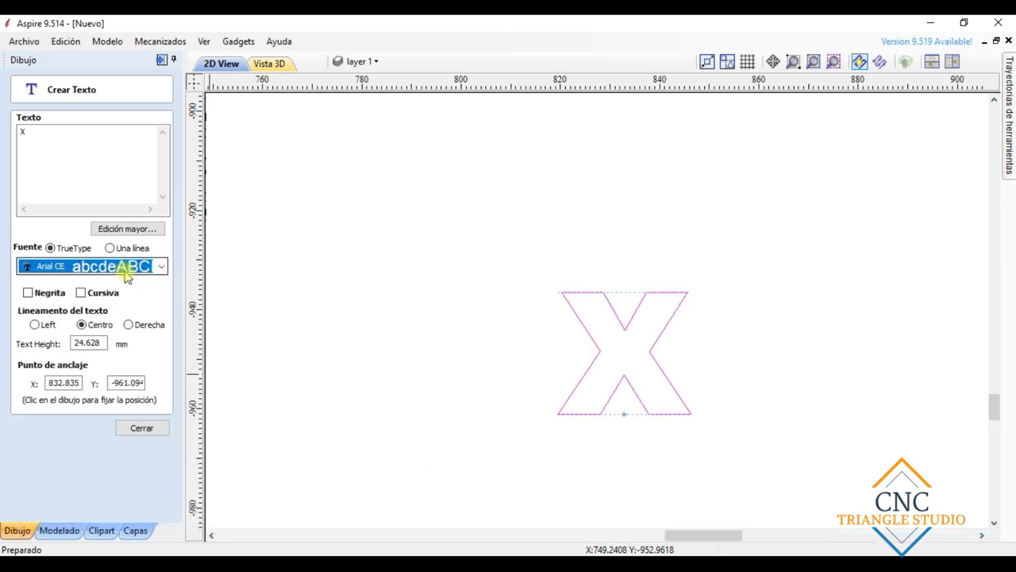
scroll(127, 276, "down", 1)
scroll(127, 276, "down", 1)
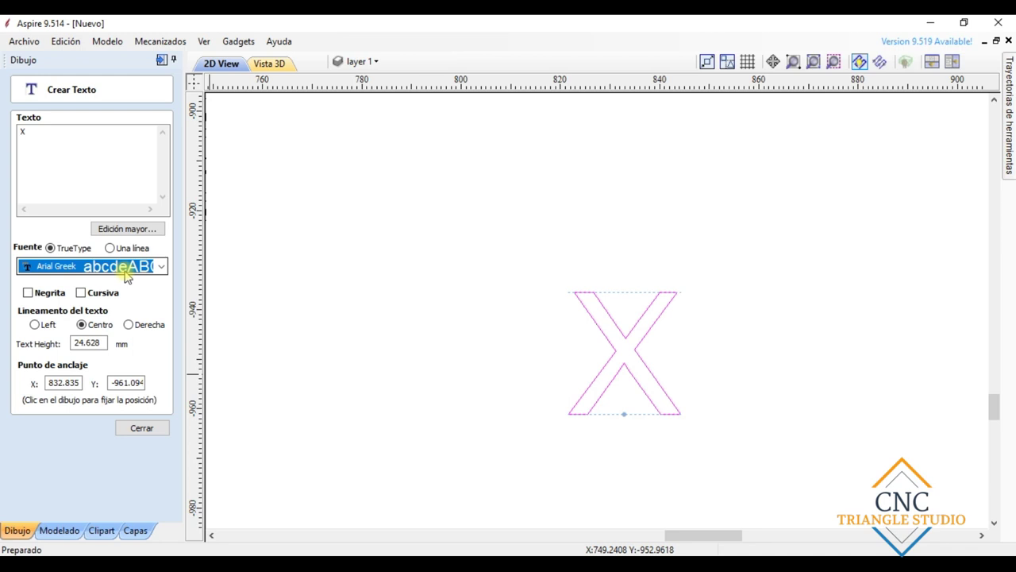
Try successive fonts on the letter X, including Arial TUR, Bahnschrift Condensed, Bahnschrift SemiLight, batman logo evolution tfb and Blackadder ITC.
scroll(127, 275, "down", 1)
scroll(127, 275, "down", 4)
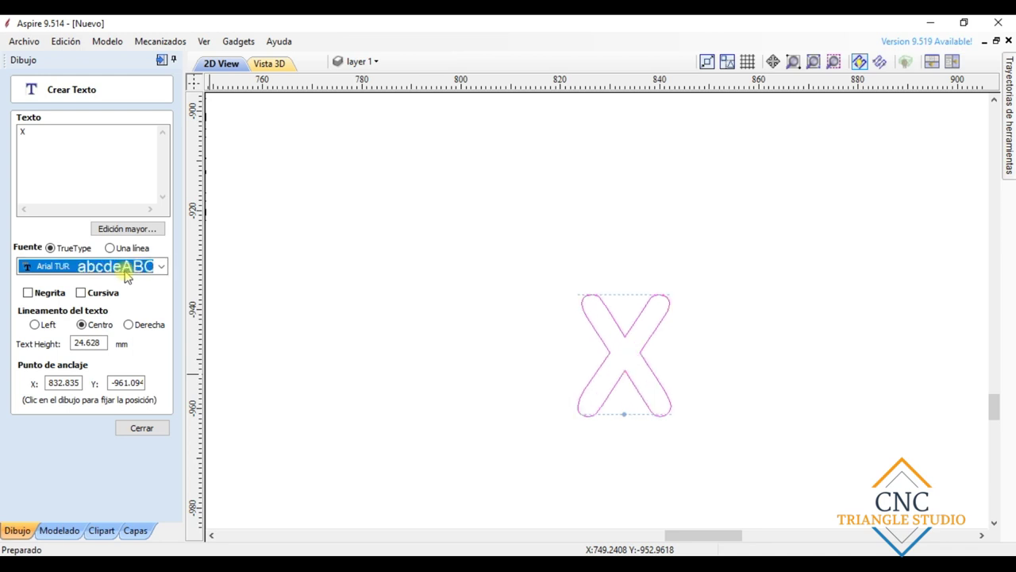
scroll(126, 273, "down", 5)
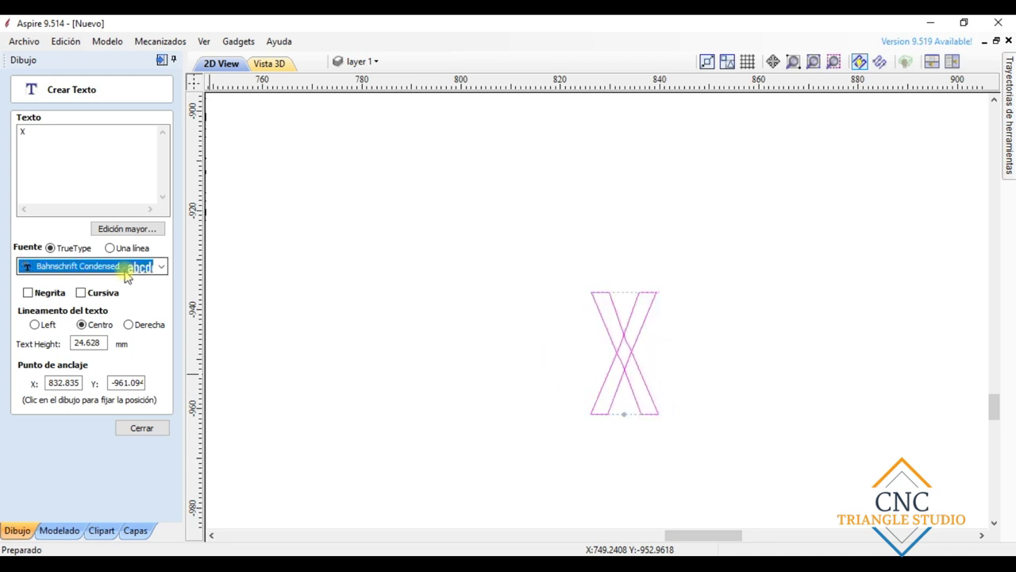
scroll(126, 273, "down", 4)
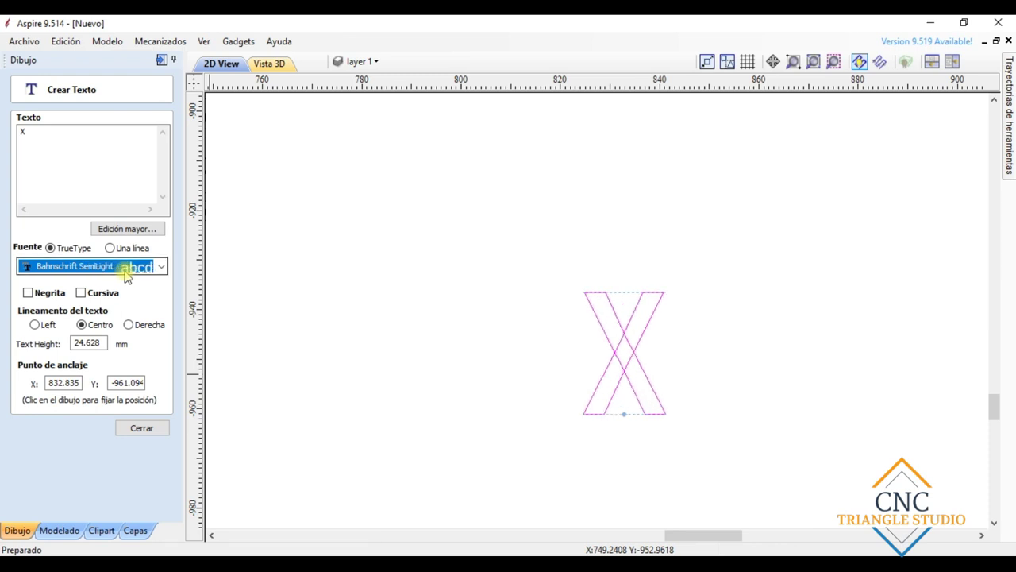
scroll(126, 274, "down", 4)
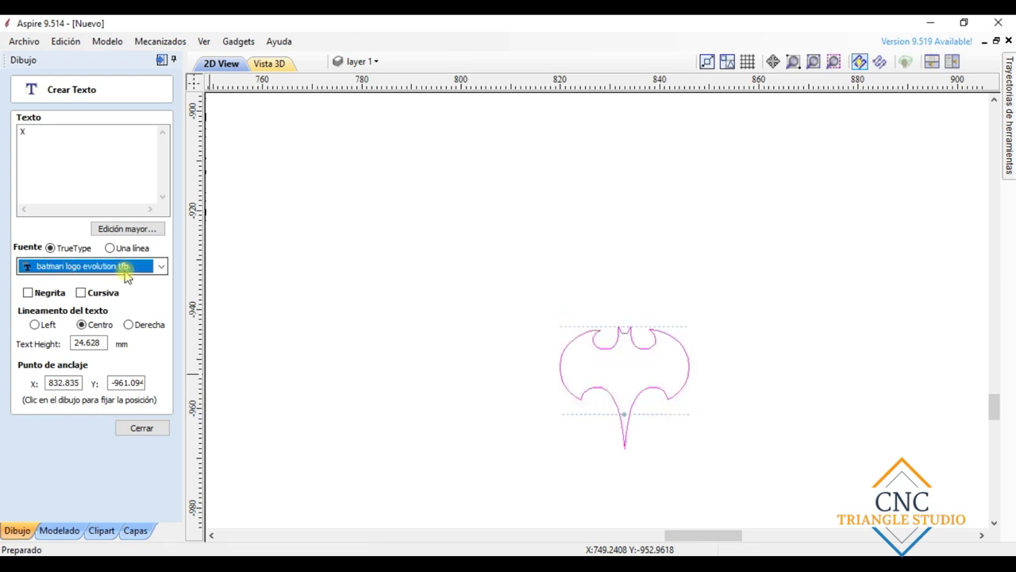
scroll(126, 273, "down", 4)
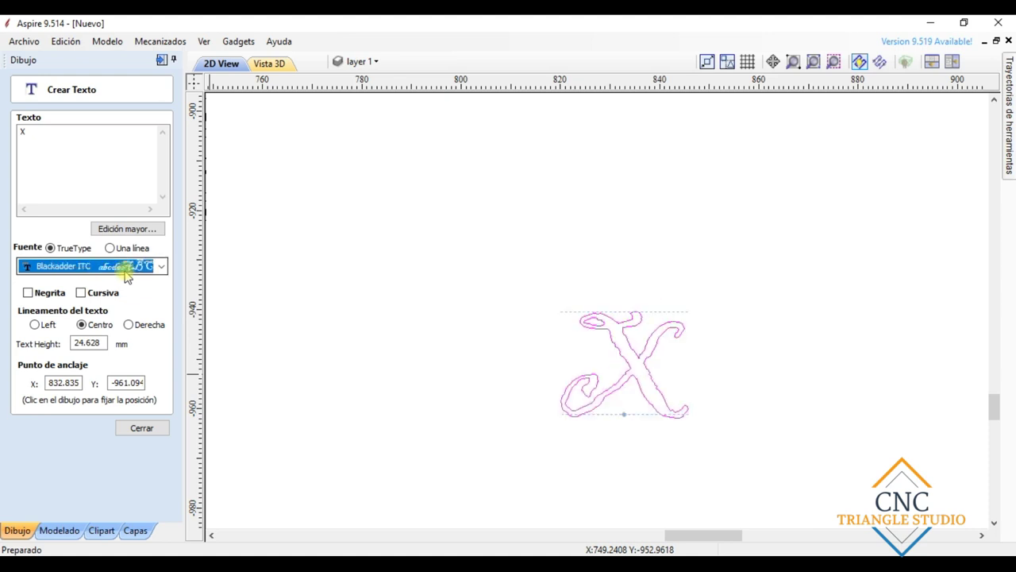
Try the Bookman Old Style font on the letter X and inspect its upper serifs.
scroll(125, 273, "up", 1)
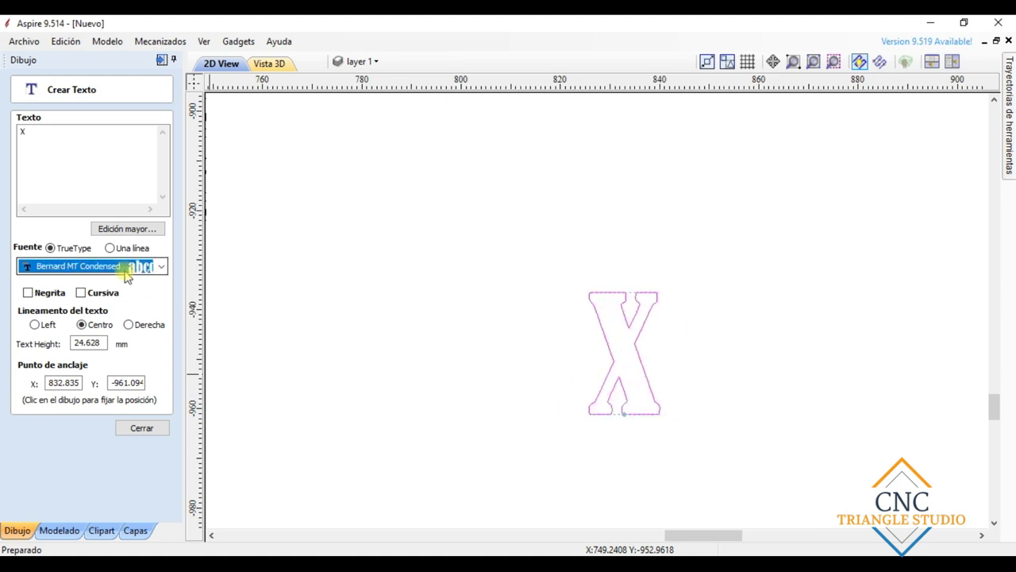
scroll(125, 273, "down", 5)
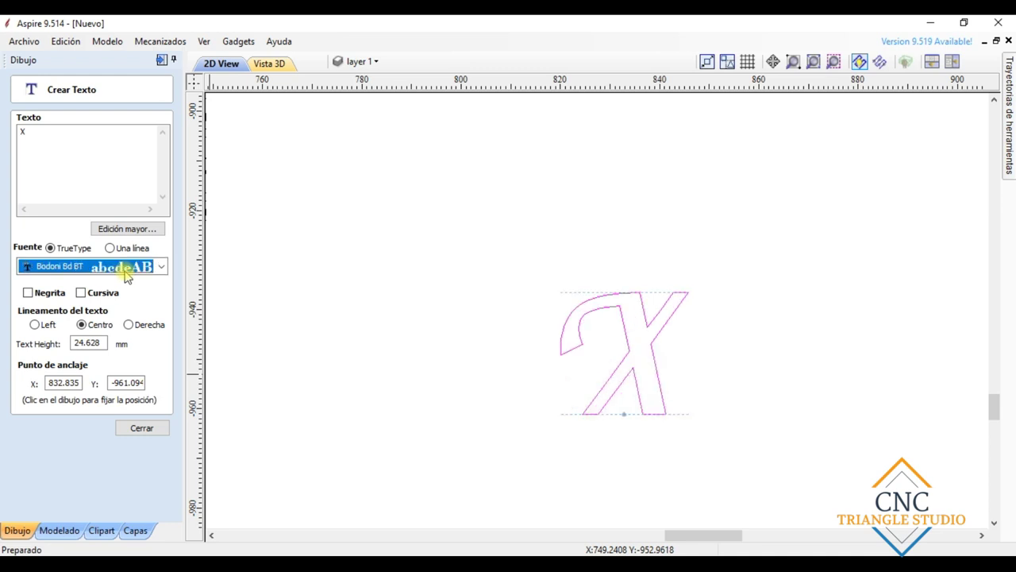
scroll(125, 273, "up", 4)
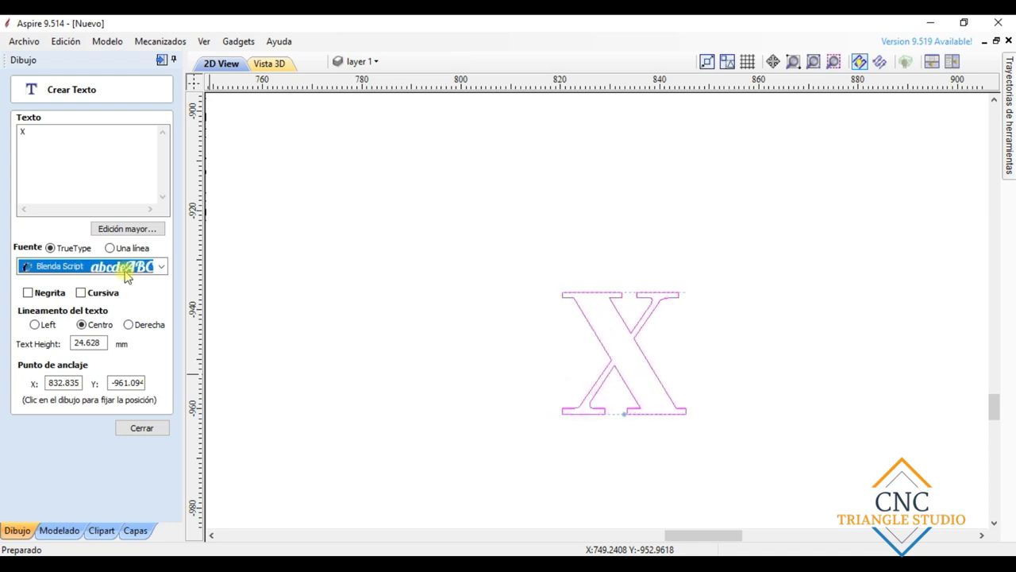
scroll(125, 273, "down", 1)
scroll(125, 273, "down", 4)
scroll(125, 273, "down", 3)
scroll(126, 270, "up", 1)
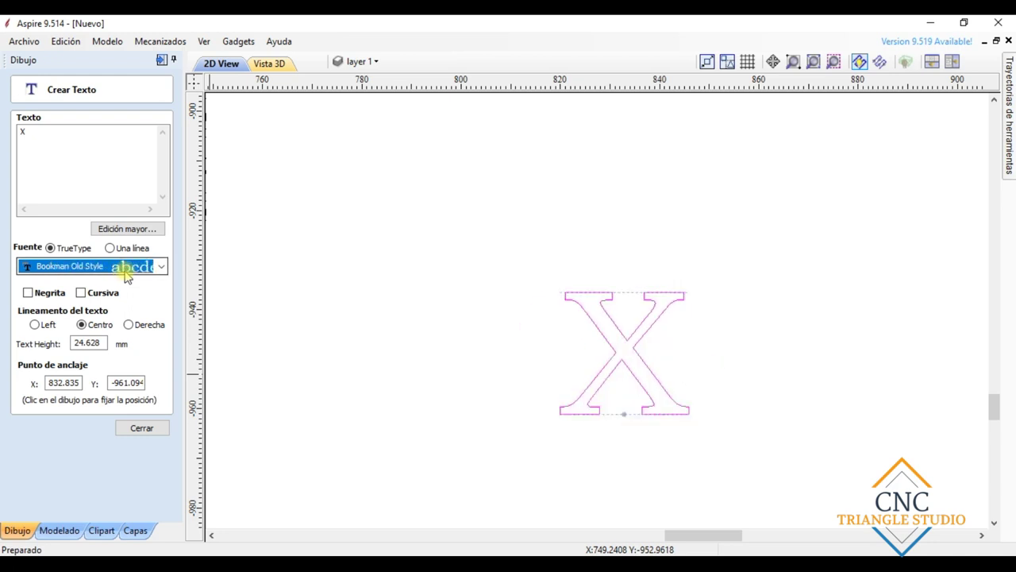
scroll(637, 303, "up", 3)
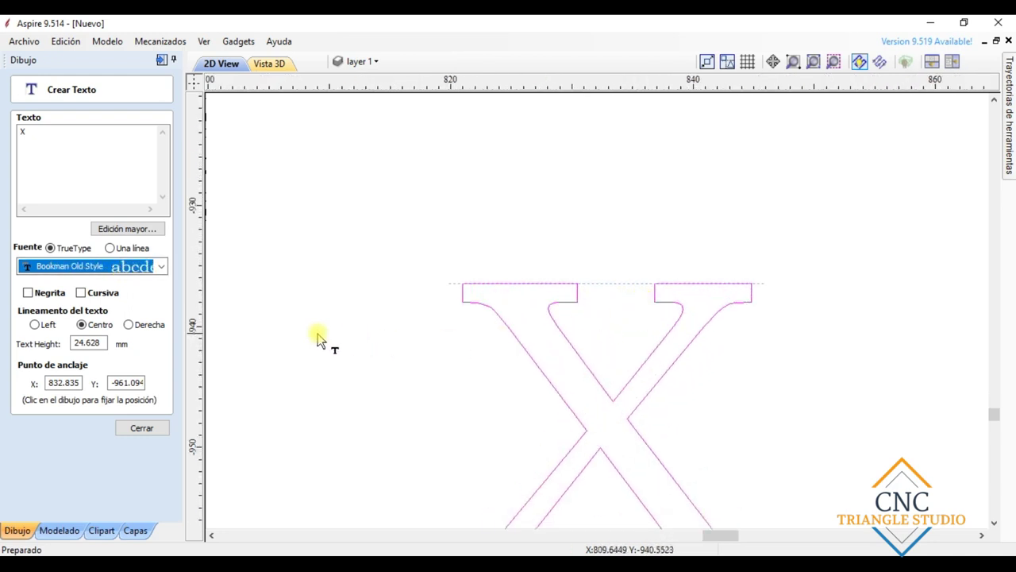
scroll(499, 329, "down", 2)
scroll(567, 381, "up", 3)
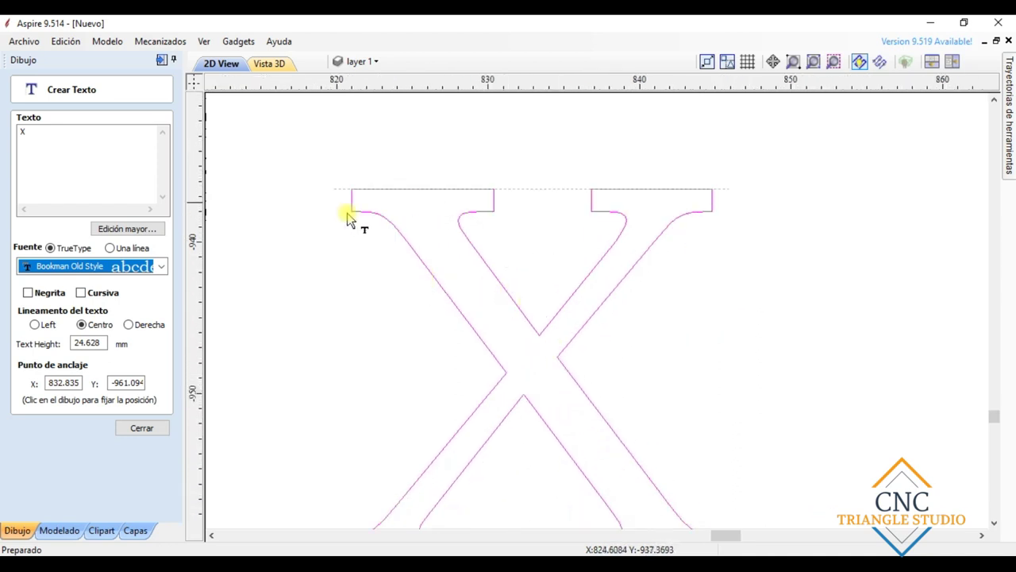
scroll(153, 275, "down", 1)
scroll(432, 320, "down", 2)
Try the Century font on the letter X and inspect its upper serifs.
scroll(128, 273, "down", 2)
scroll(129, 273, "up", 1)
scroll(129, 271, "down", 2)
scroll(128, 273, "down", 1)
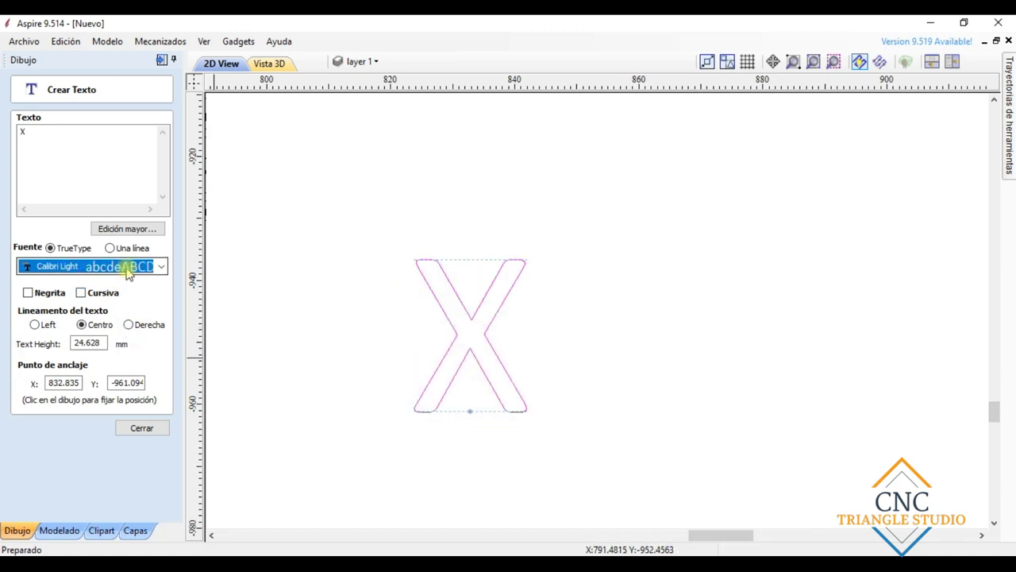
scroll(129, 273, "down", 1)
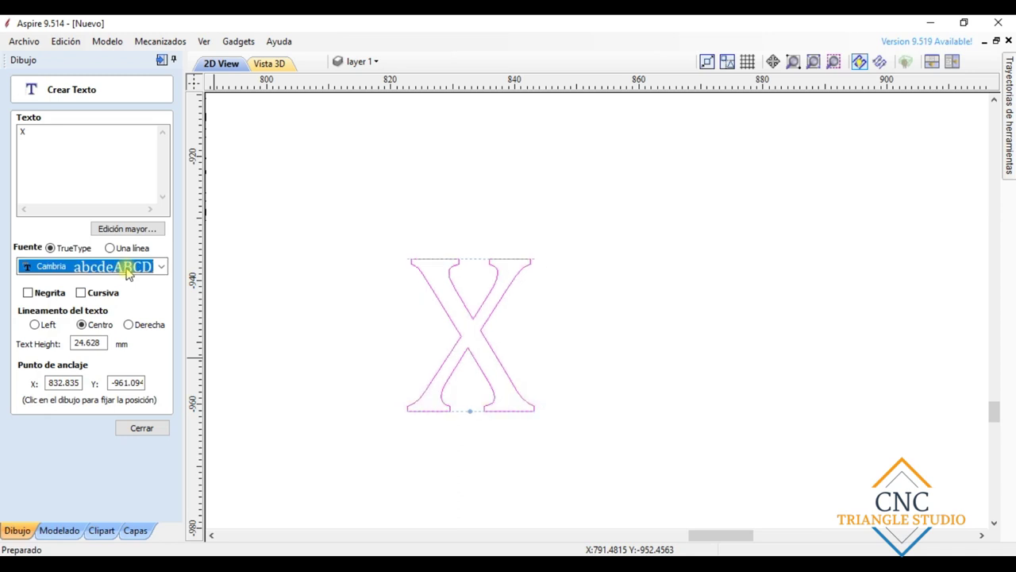
scroll(128, 272, "down", 1)
scroll(128, 272, "down", 4)
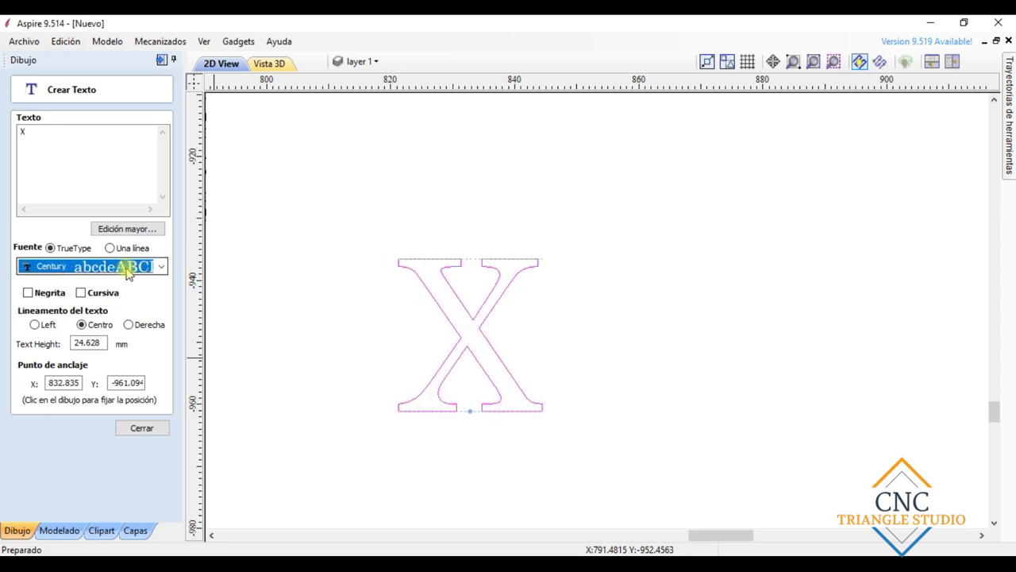
scroll(128, 272, "down", 1)
scroll(127, 272, "up", 1)
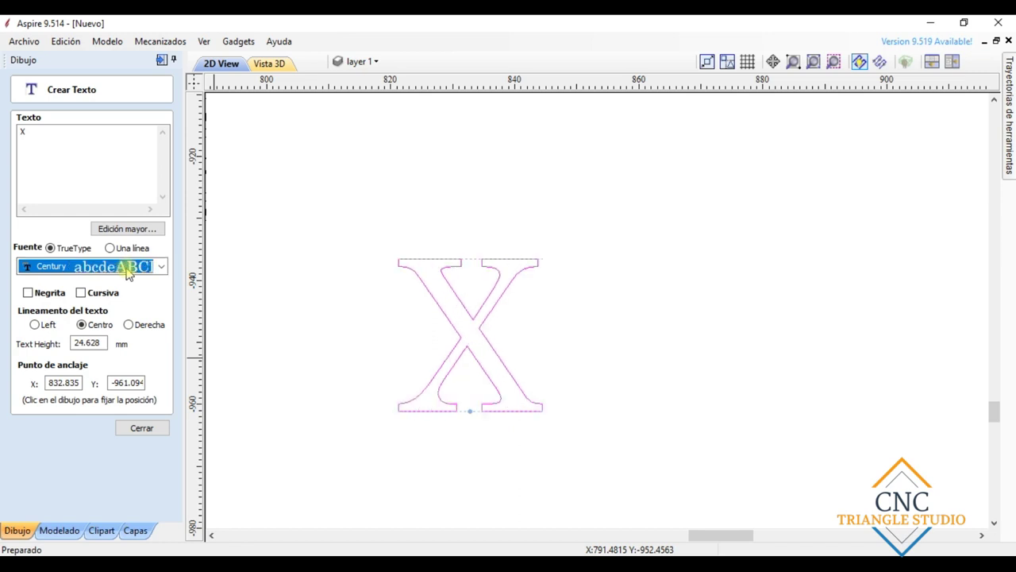
scroll(421, 272, "up", 3)
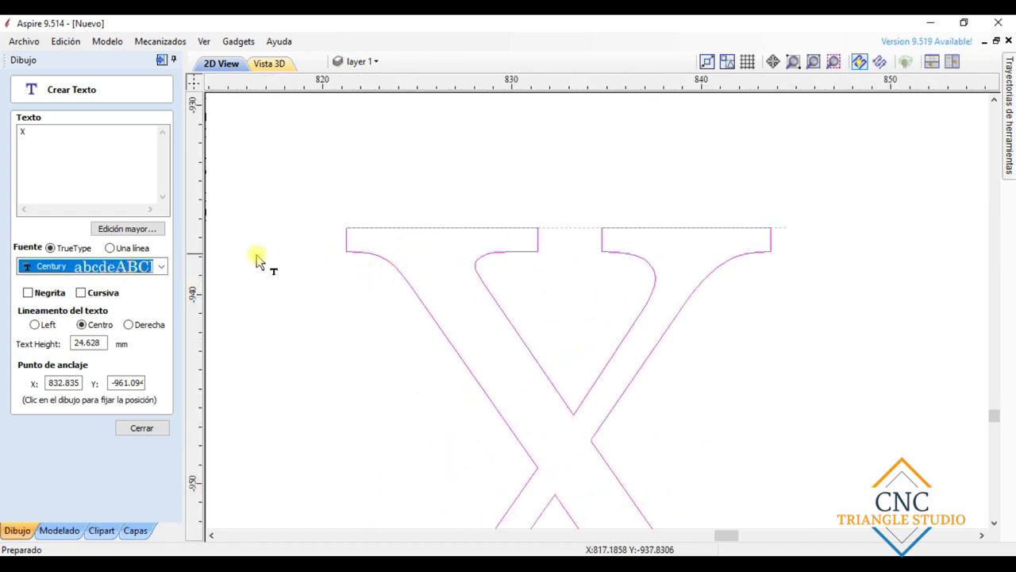
Try the Century751 SeBd BT font on the letter X.
left_click(161, 266)
left_click(158, 267)
scroll(156, 267, "down", 1)
scroll(156, 268, "down", 1)
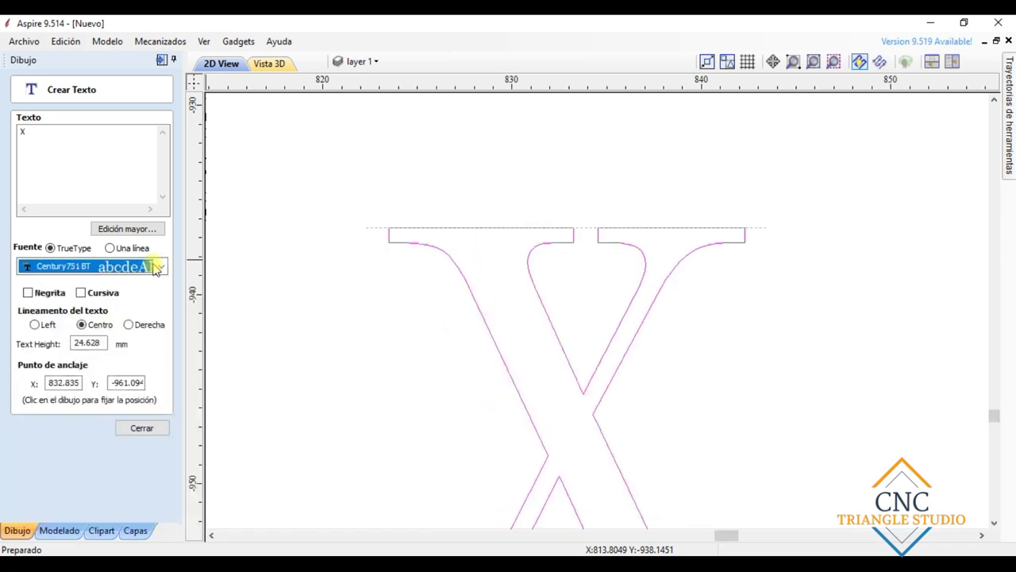
scroll(156, 268, "down", 2)
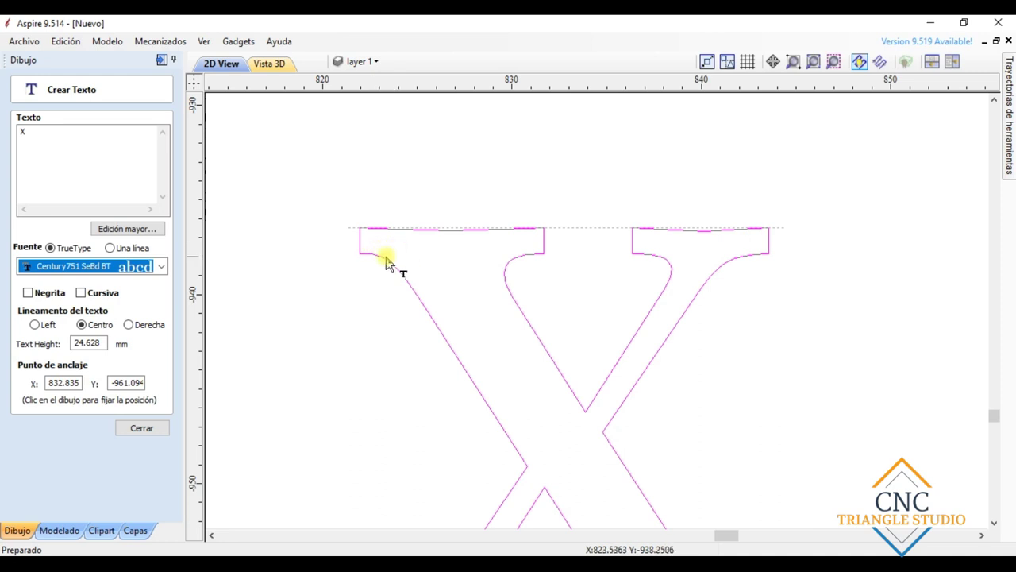
Try the decorative fonts Chain Style, Chiller and Christmas Go on the letter X.
scroll(139, 267, "down", 1)
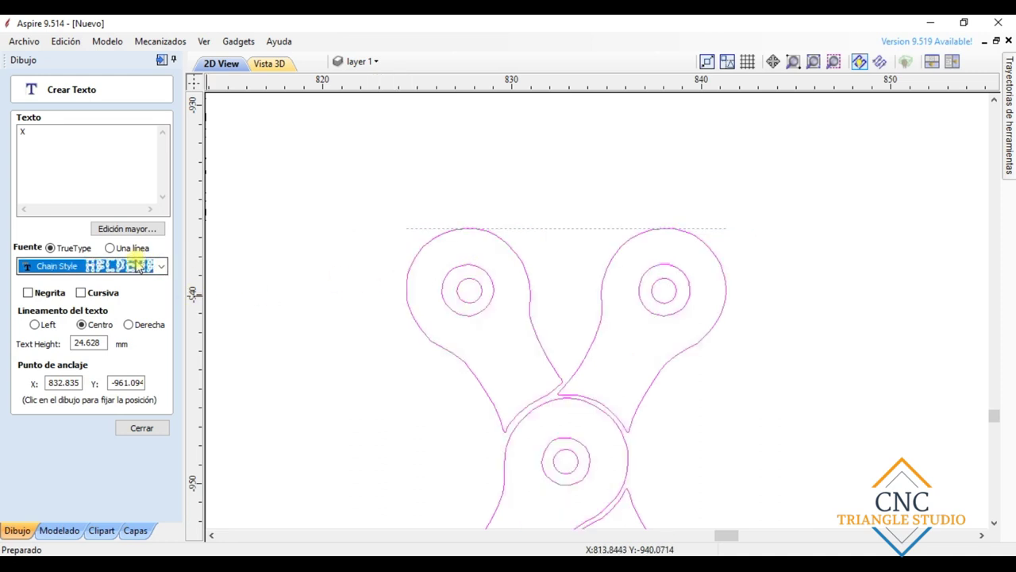
scroll(139, 267, "down", 2)
scroll(139, 267, "down", 2)
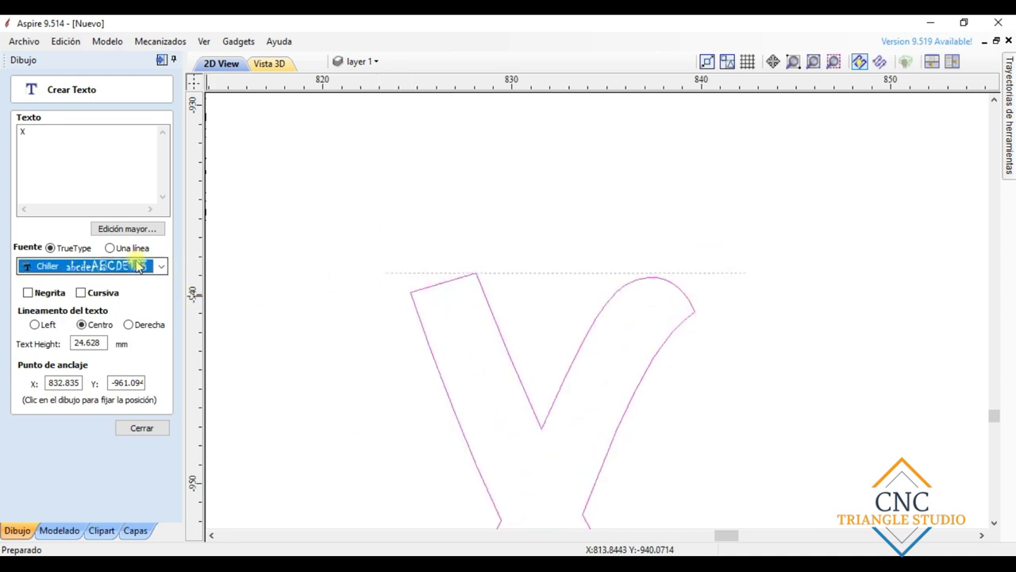
scroll(427, 314, "down", 2)
scroll(558, 516, "down", 2)
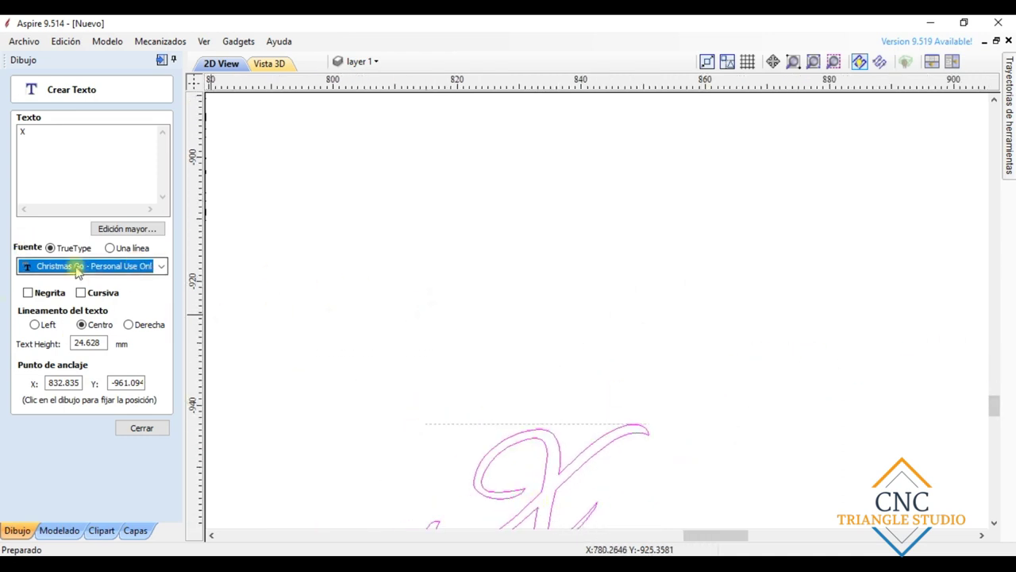
Set the font of the letter X to Clarendon BT and finish the text.
scroll(77, 270, "down", 4)
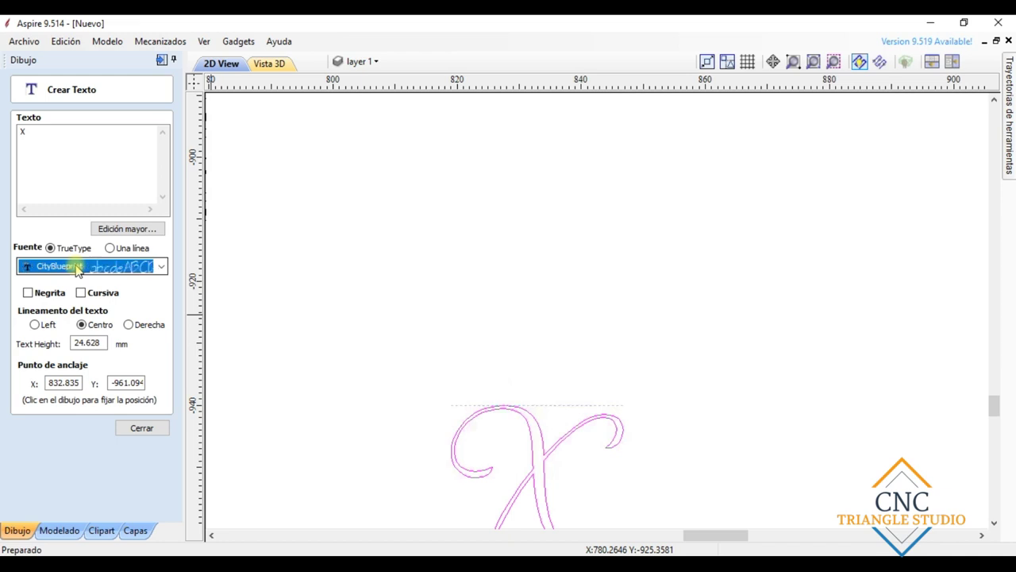
scroll(77, 270, "down", 1)
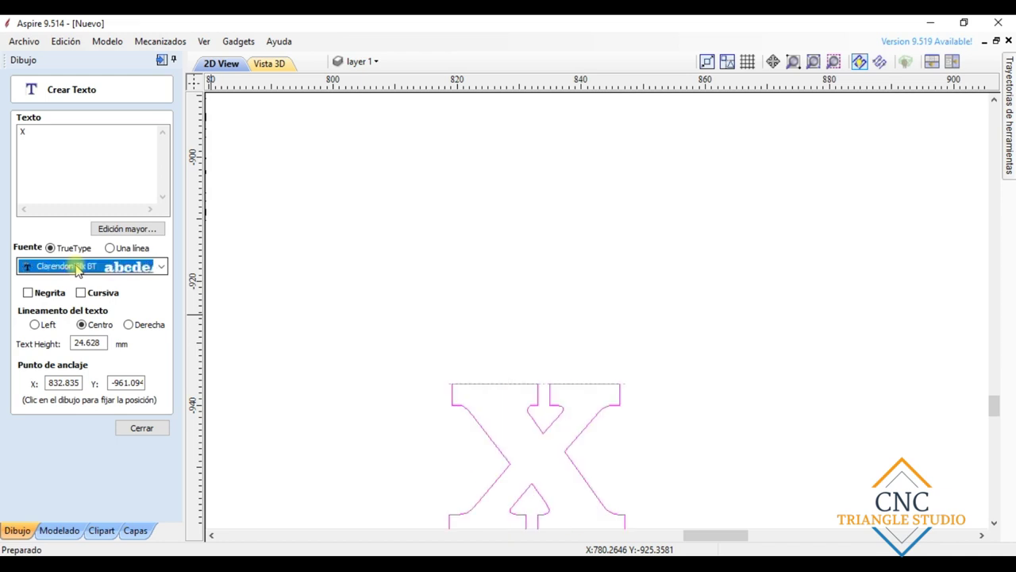
scroll(77, 270, "down", 1)
scroll(529, 426, "up", 5)
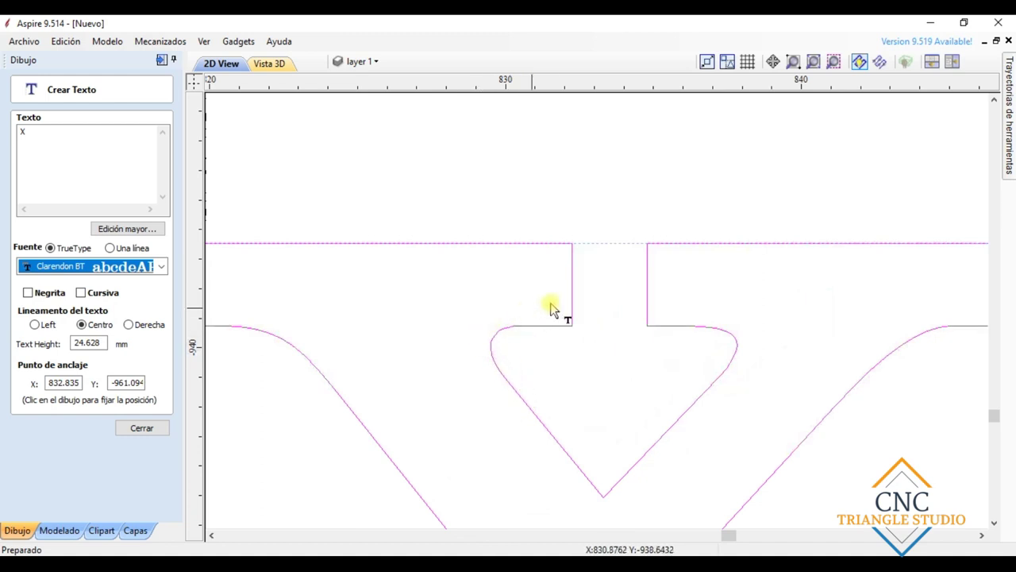
scroll(408, 358, "down", 5)
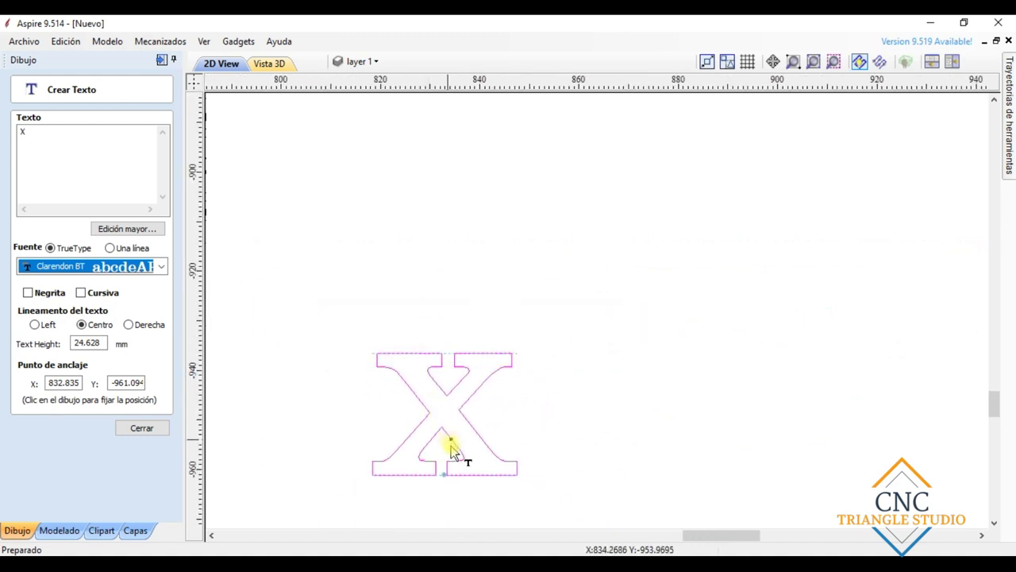
scroll(437, 454, "up", 2)
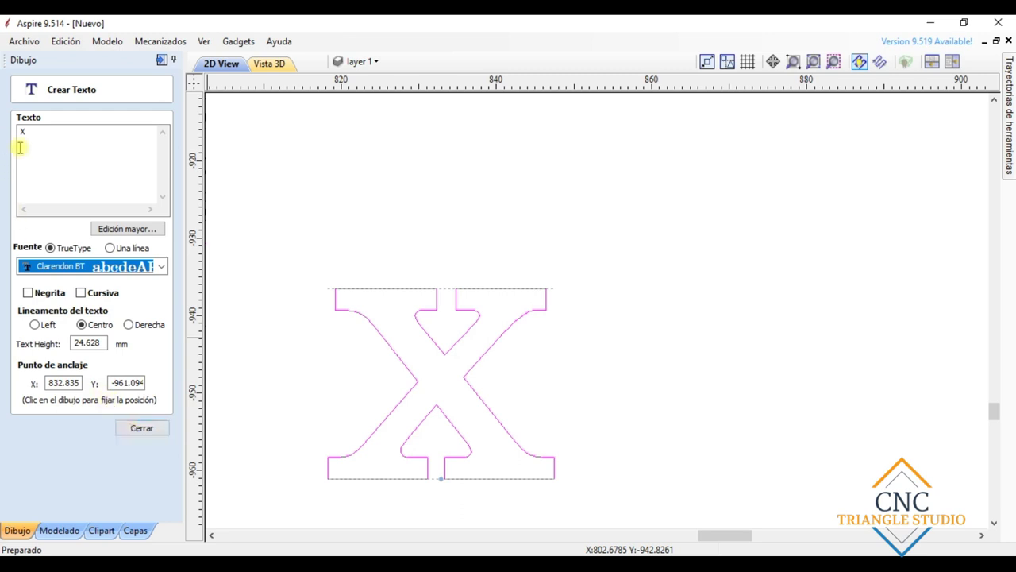
left_click(120, 160)
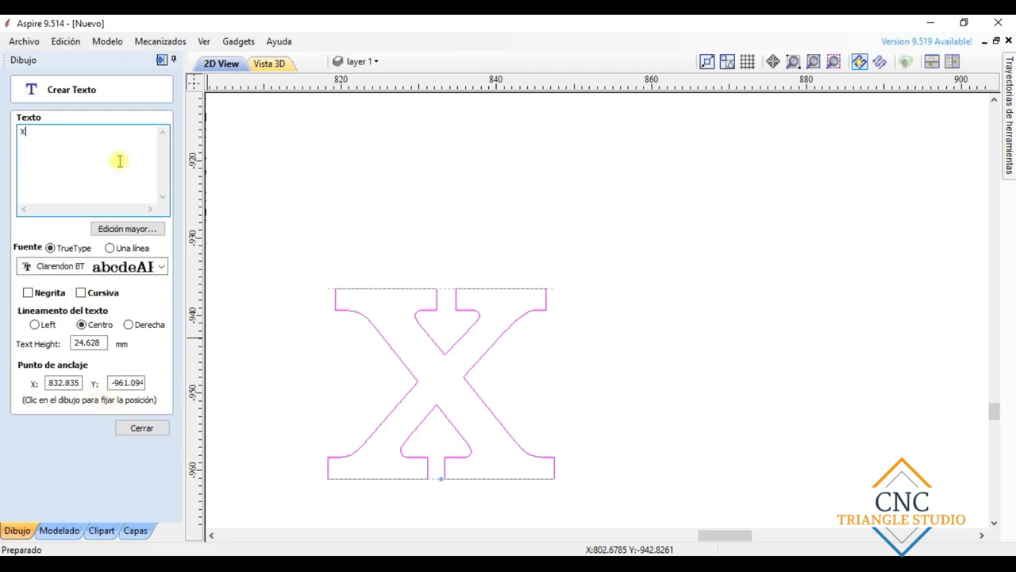
left_click(158, 427)
Examine the finished X outline up close, especially its serifs and the narrow crossing in the middle.
scroll(323, 493, "down", 2)
scroll(339, 518, "up", 2)
scroll(339, 518, "up", 1)
scroll(382, 332, "down", 2)
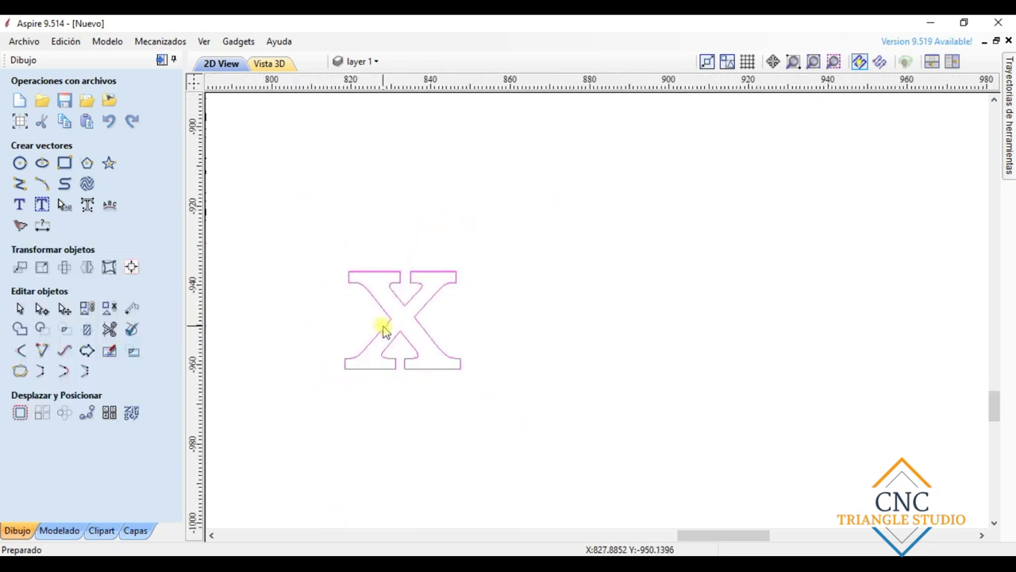
scroll(399, 323, "up", 4)
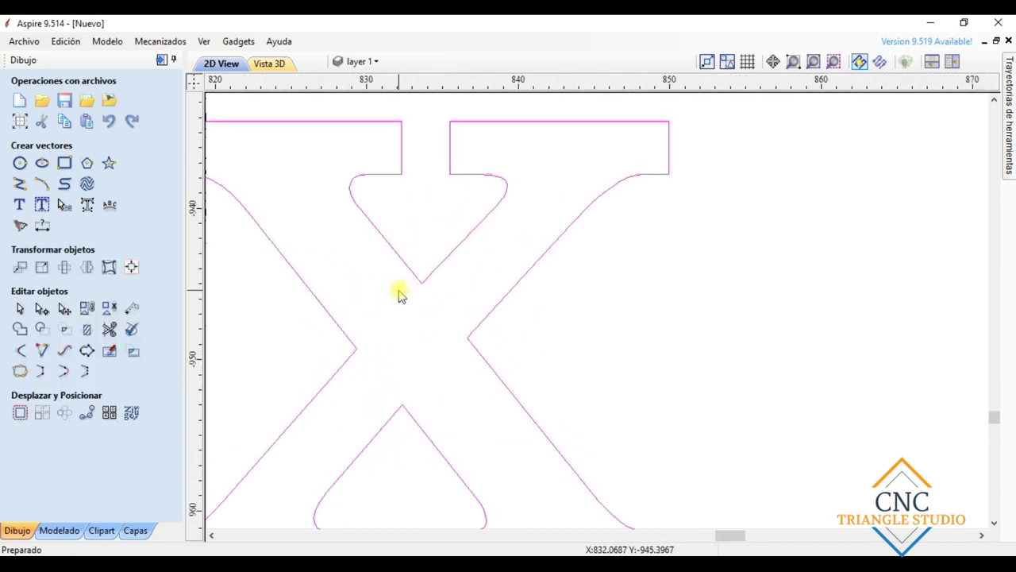
scroll(380, 344, "down", 2)
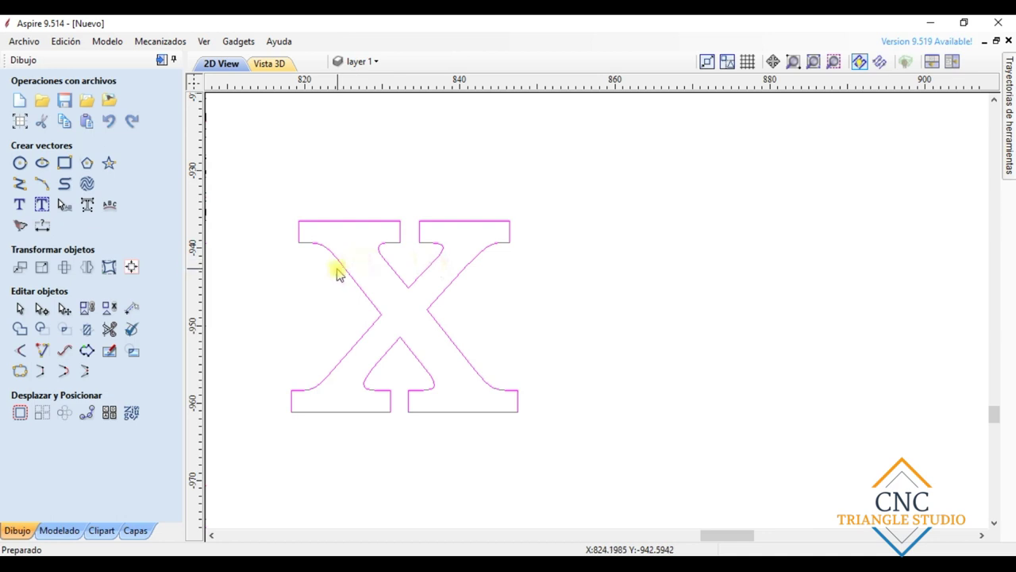
scroll(337, 273, "up", 1)
scroll(288, 309, "up", 2)
scroll(290, 309, "down", 2)
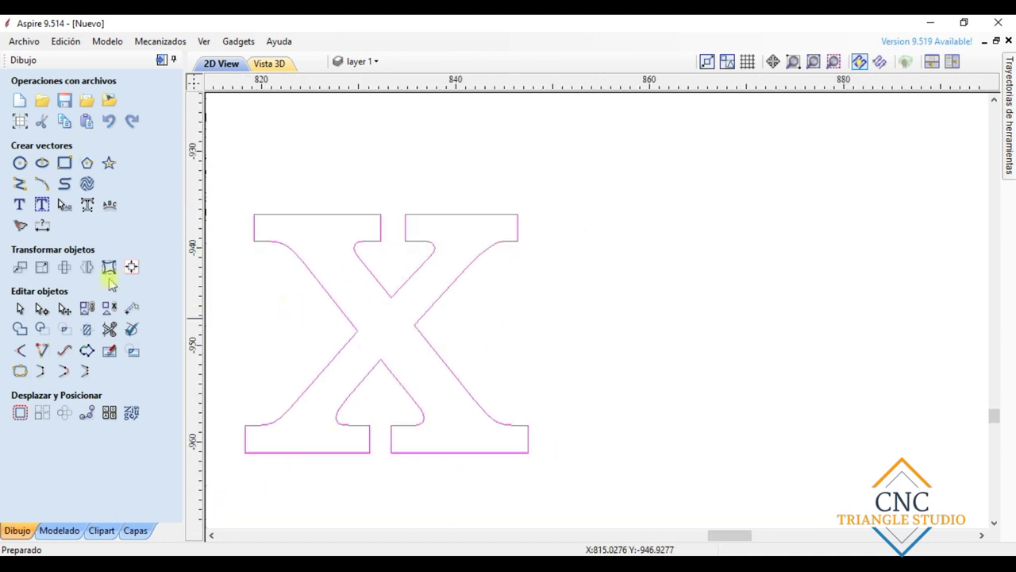
left_click(19, 184)
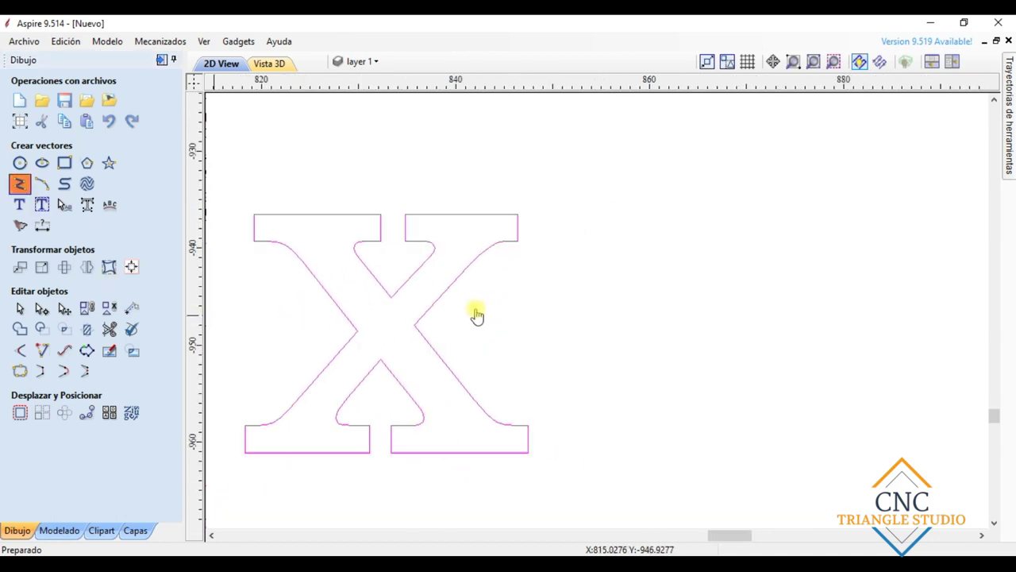
left_click(380, 361)
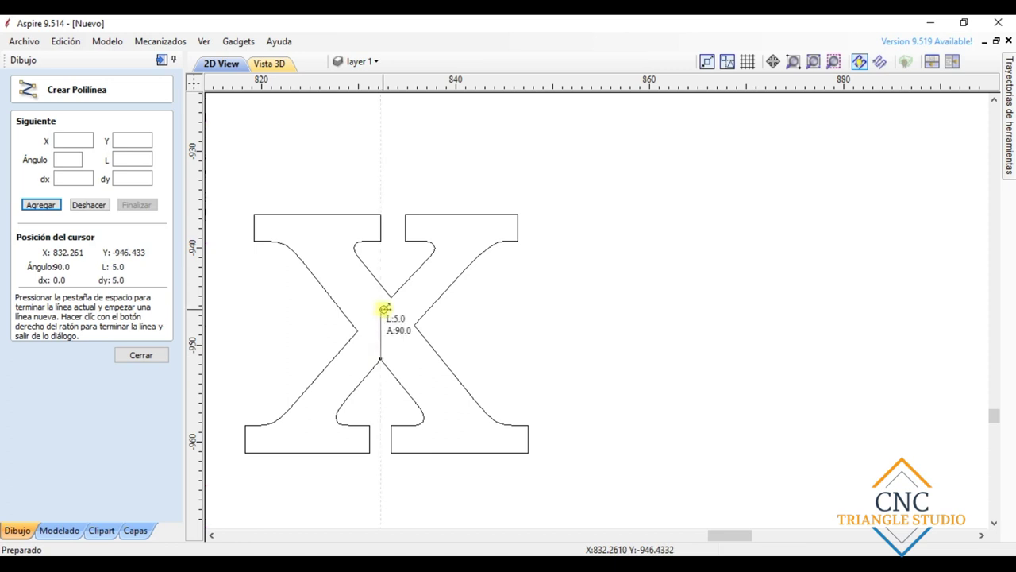
right_click(385, 264)
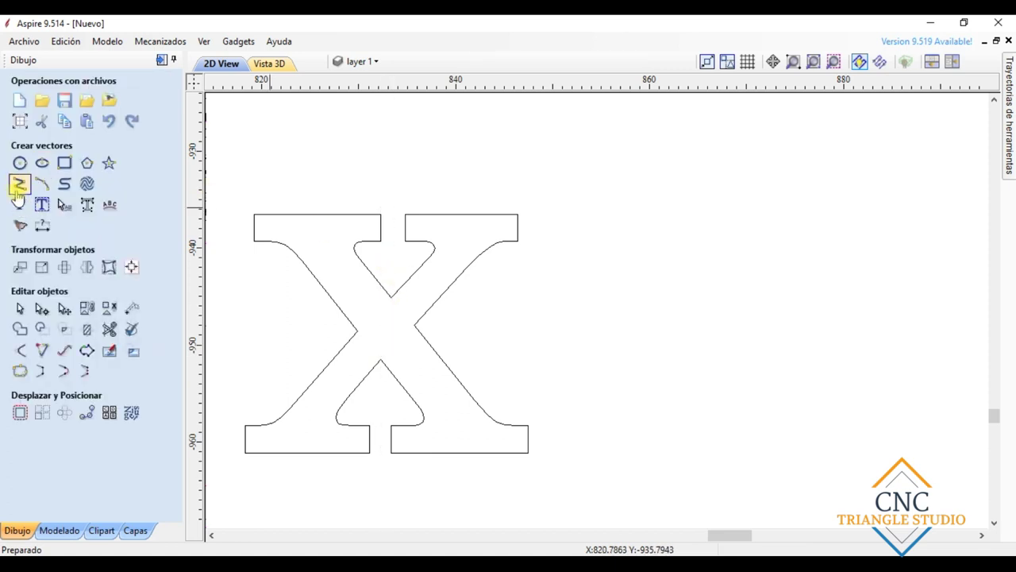
Draw a vertical polyline from the point of the X's upper notch down through the crossing, past the lower notch.
left_click(19, 184)
left_click(390, 296)
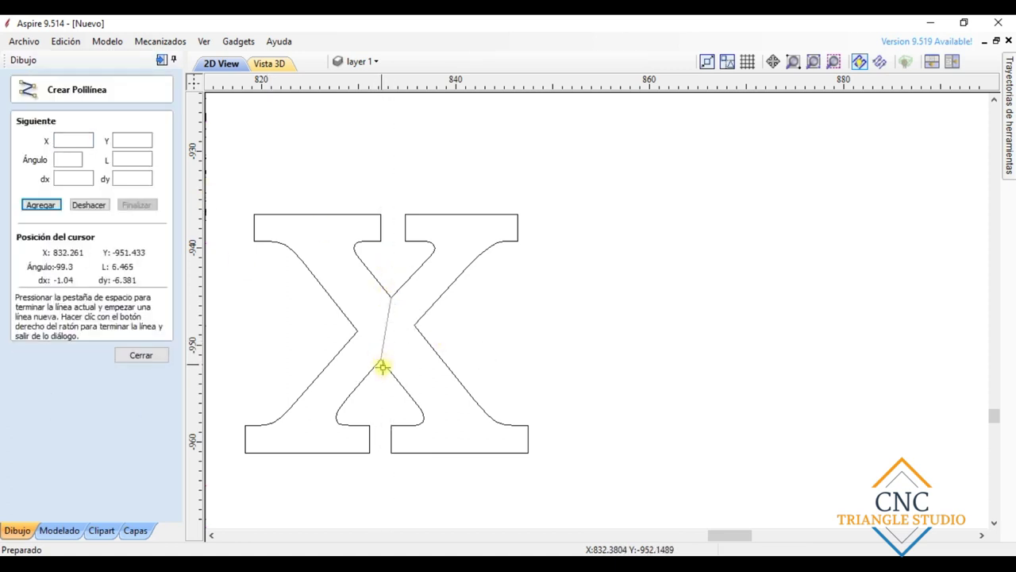
left_click(390, 392)
right_click(391, 392)
Draw a horizontal polyline about 9.25 mm long from the X's left notch across the crossing, past the right notch.
left_click(19, 184)
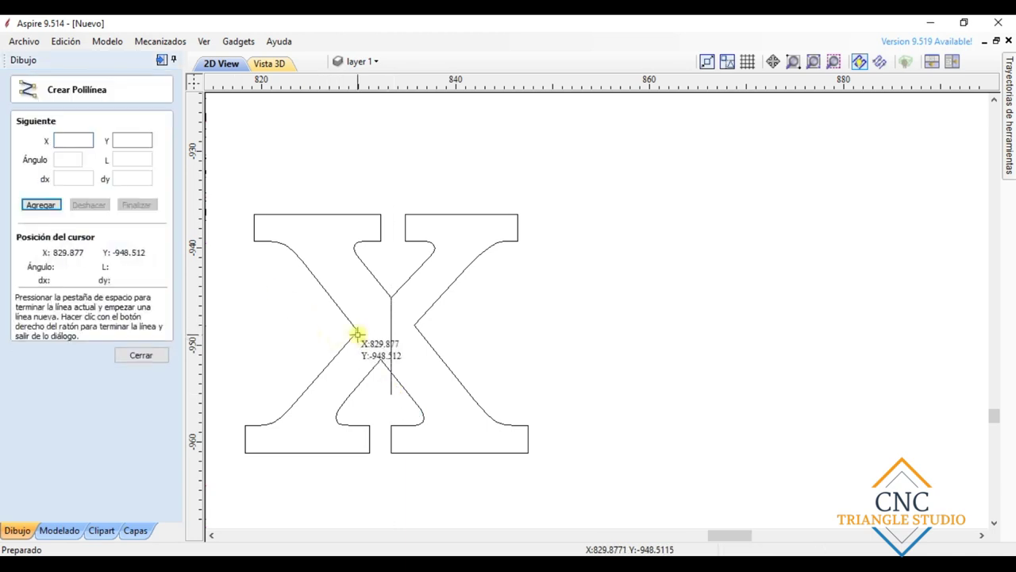
scroll(358, 329, "up", 2)
left_click(358, 330)
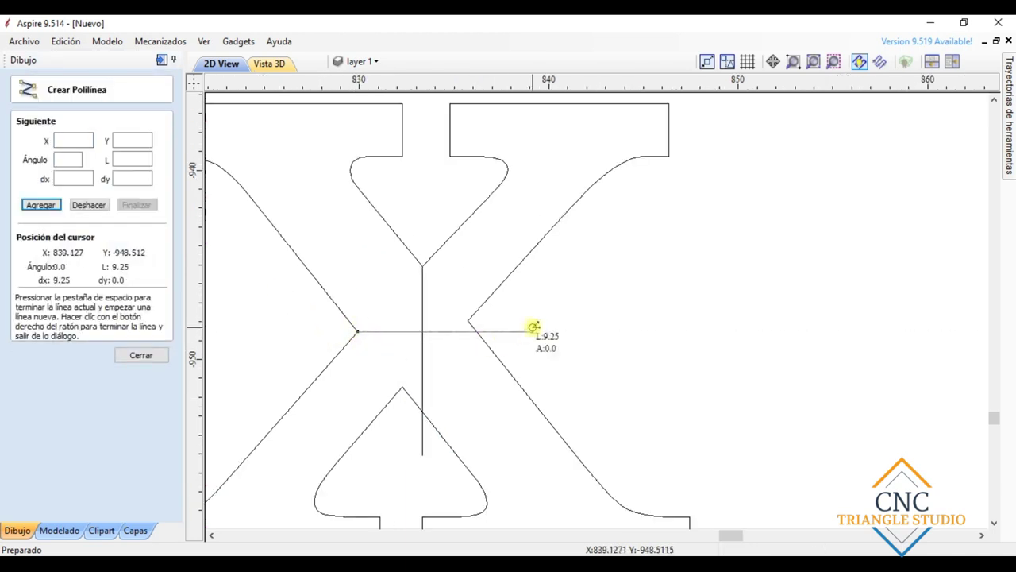
left_click(533, 332)
right_click(532, 331)
Convert the letter X from text to curves.
left_click(313, 283)
right_click(313, 284)
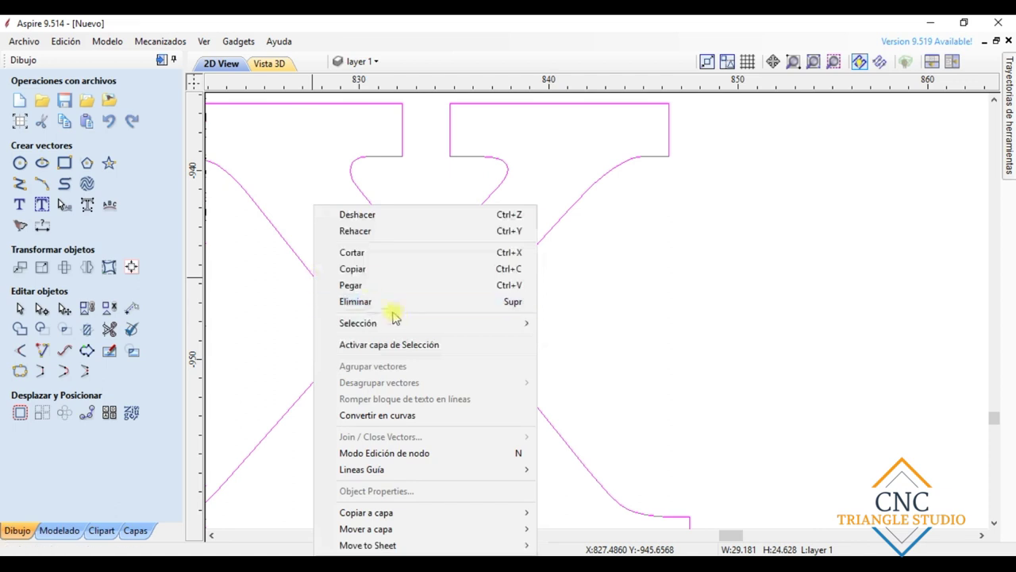
left_click(421, 411)
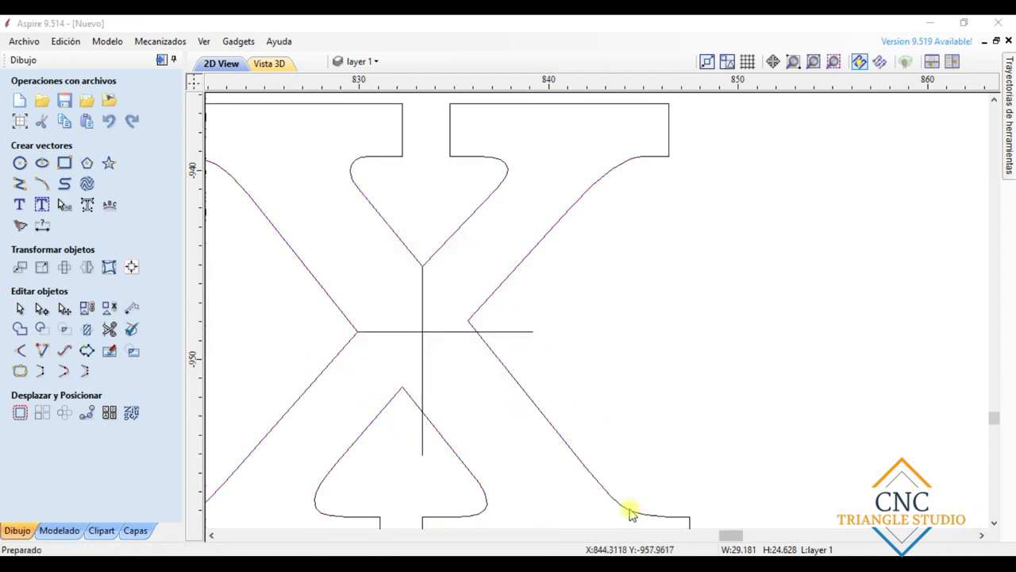
Trim away the other arms of the X and the excess guide lines, keeping only the upper-left arm.
left_click(111, 329)
left_click(487, 205)
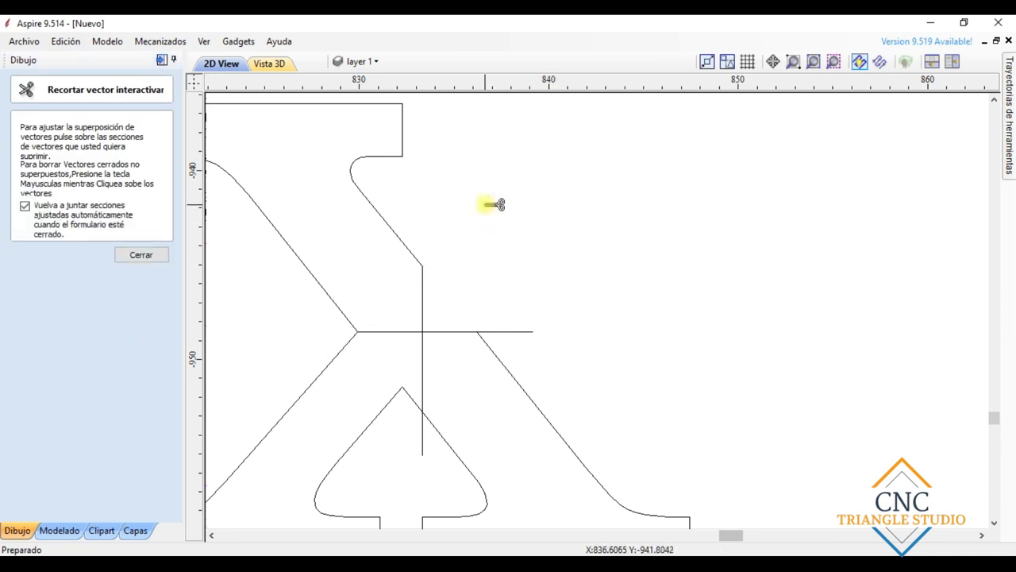
left_click(475, 460)
left_click(369, 429)
left_click(424, 379)
scroll(449, 336, "down", 2)
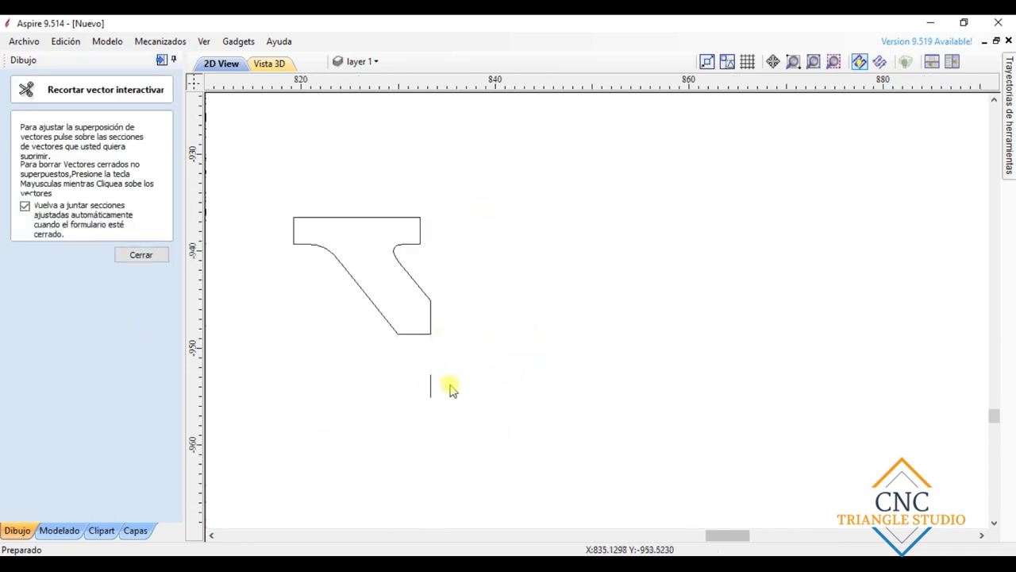
left_click(431, 381)
key("Escape")
left_click_drag(474, 339, 475, 339)
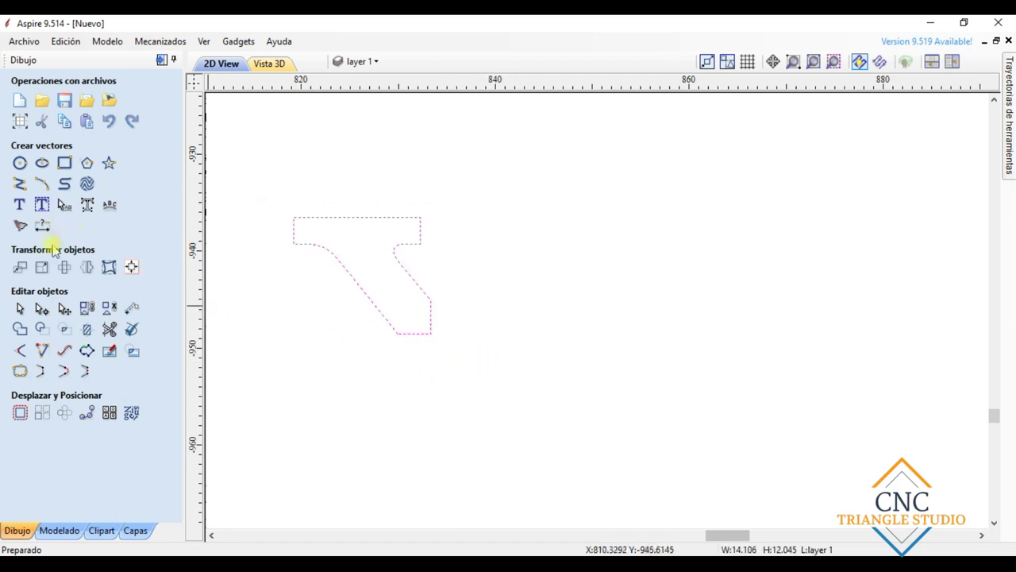
Draw a horizontal line about 4 mm long extending the serif's lower-left edge inward past the rounded corner.
scroll(274, 245, "up", 3)
scroll(204, 272, "down", 1)
left_click(17, 184)
left_click(245, 287)
left_click(364, 287)
right_click(363, 292)
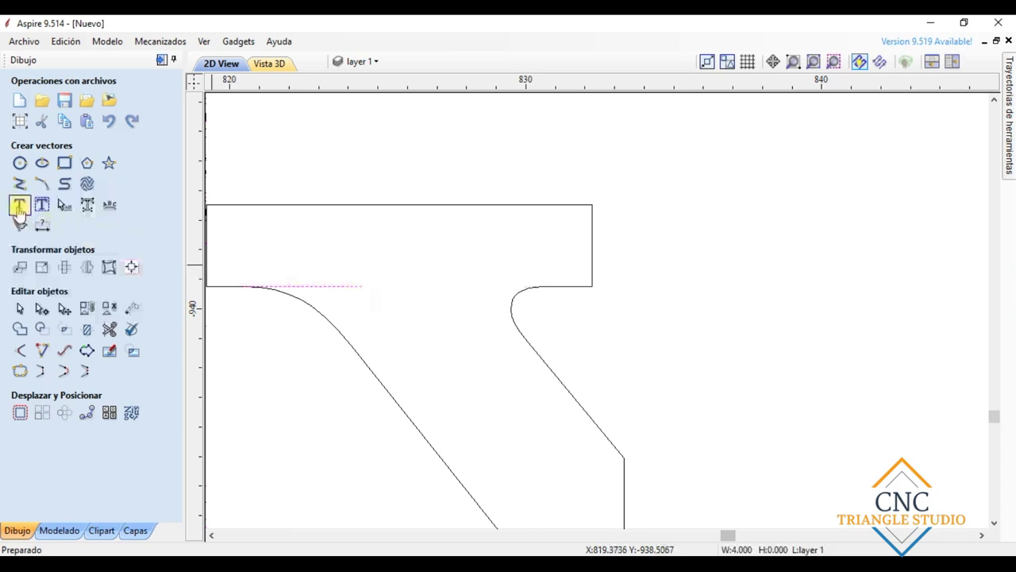
Draw a line about 5.5 mm long continuing the arm's left diagonal edge up into the serif.
left_click(18, 184)
left_click(350, 344)
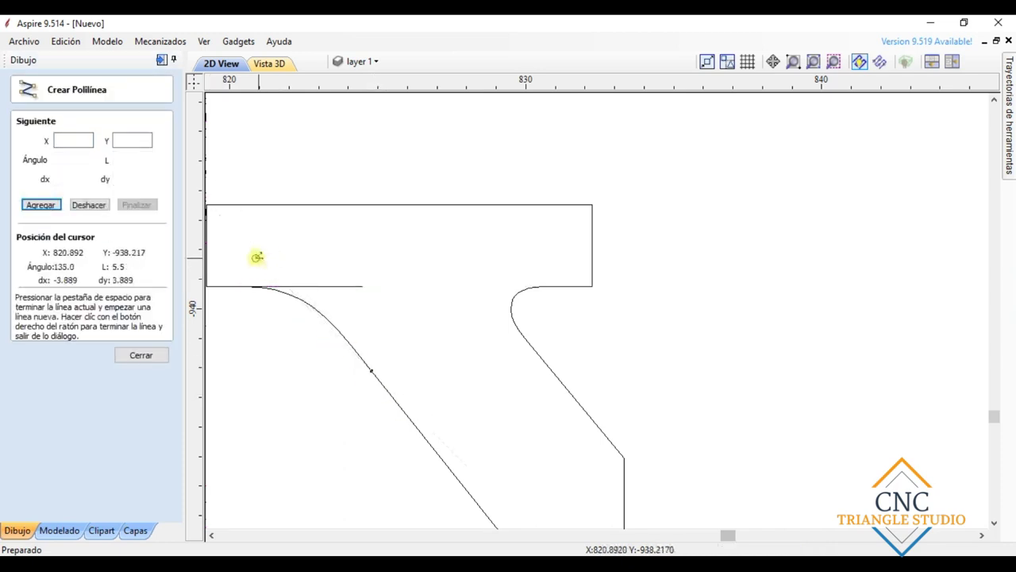
left_click(272, 246)
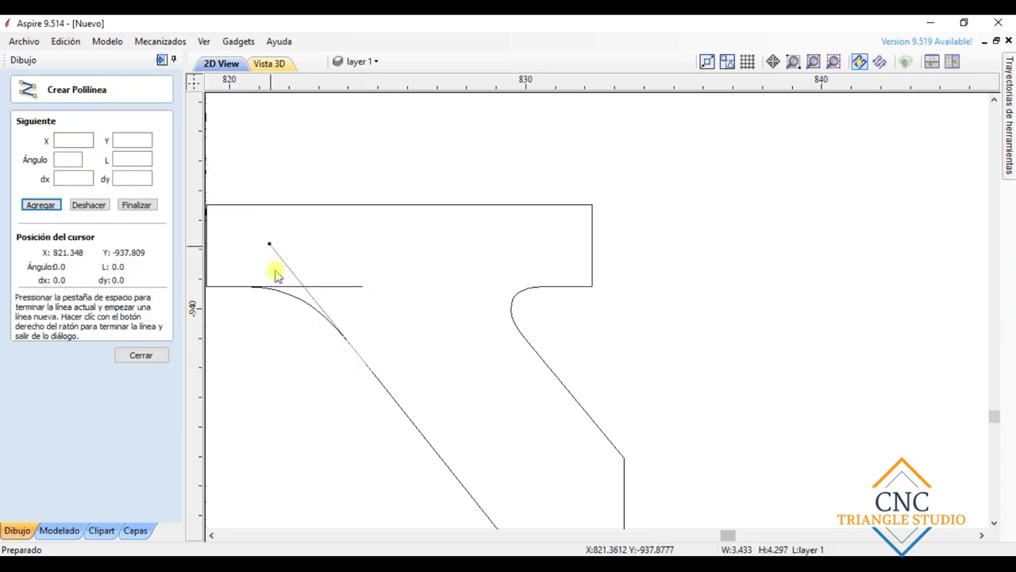
right_click(274, 256)
Trim the left rounded corner and the excess line ends so the serif and diagonal edge meet in a sharp corner.
left_click(107, 304)
left_click(311, 302)
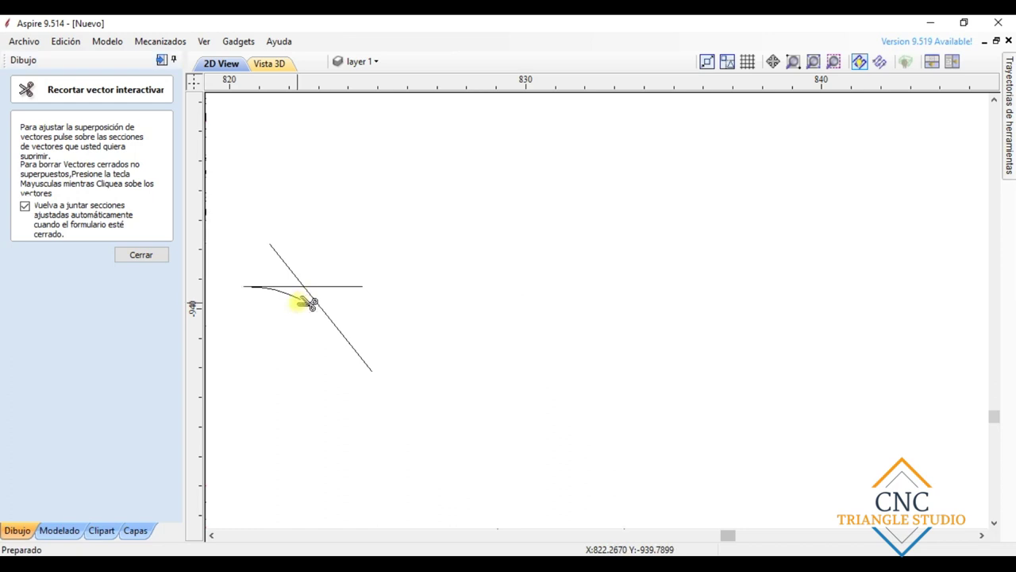
scroll(311, 304, "up", 6)
left_click(441, 232)
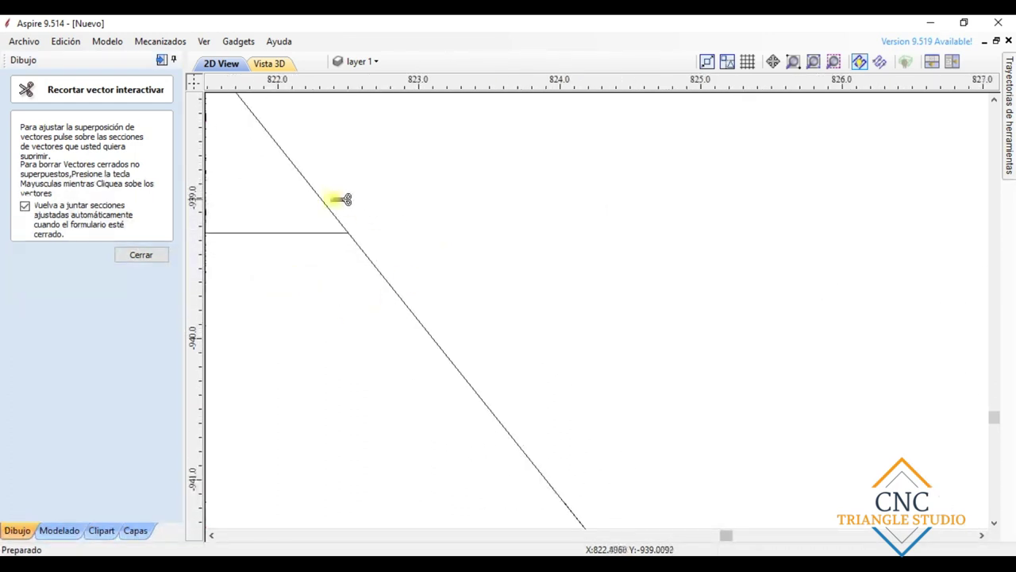
left_click(350, 201)
scroll(324, 228, "down", 6)
key("Escape")
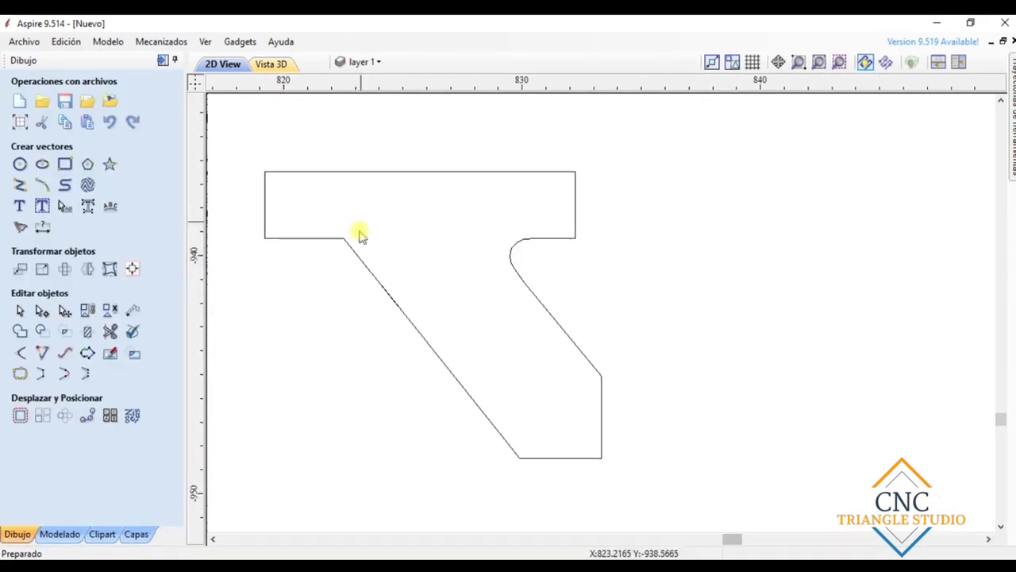
Draw a horizontal line about 2.5 mm long extending the serif's lower-right edge inward past the rounded corner.
scroll(381, 262, "up", 3)
key("p")
scroll(742, 241, "up", 3)
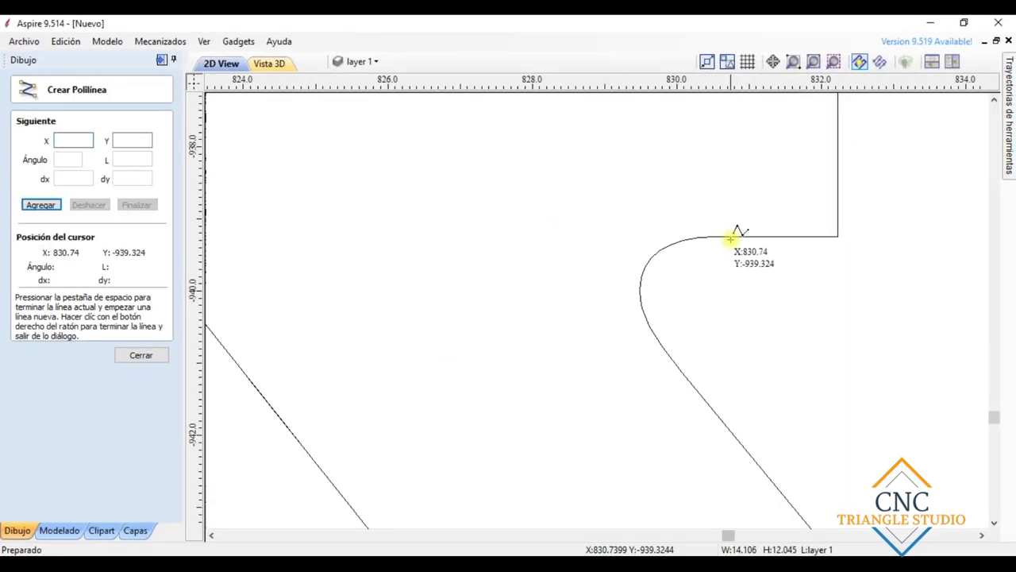
left_click(729, 236)
left_click(553, 237)
right_click(552, 237)
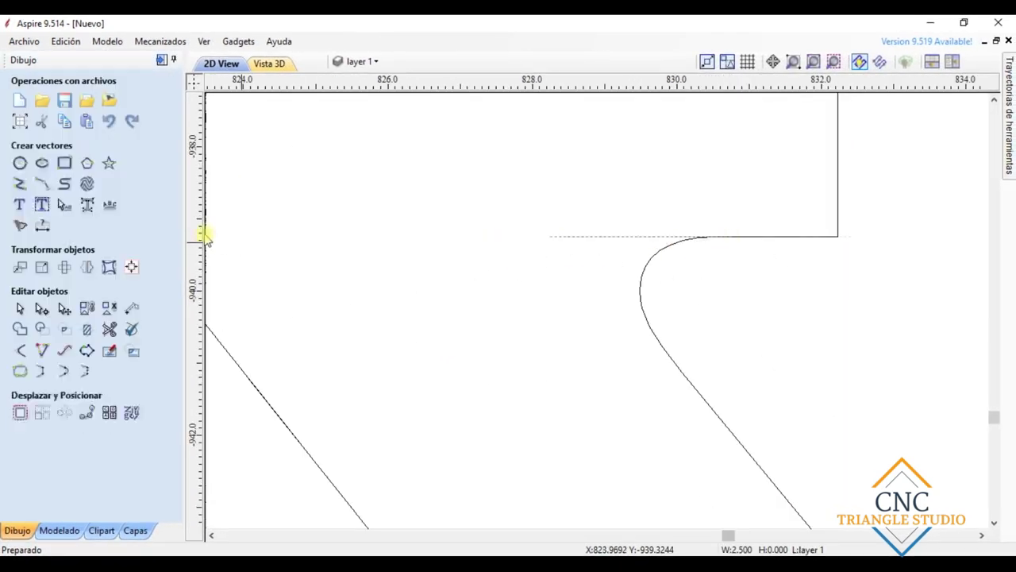
Draw a line about 3.2 mm long continuing the arm's right diagonal edge up past the serif's lower edge.
left_click(19, 183)
left_click(696, 392)
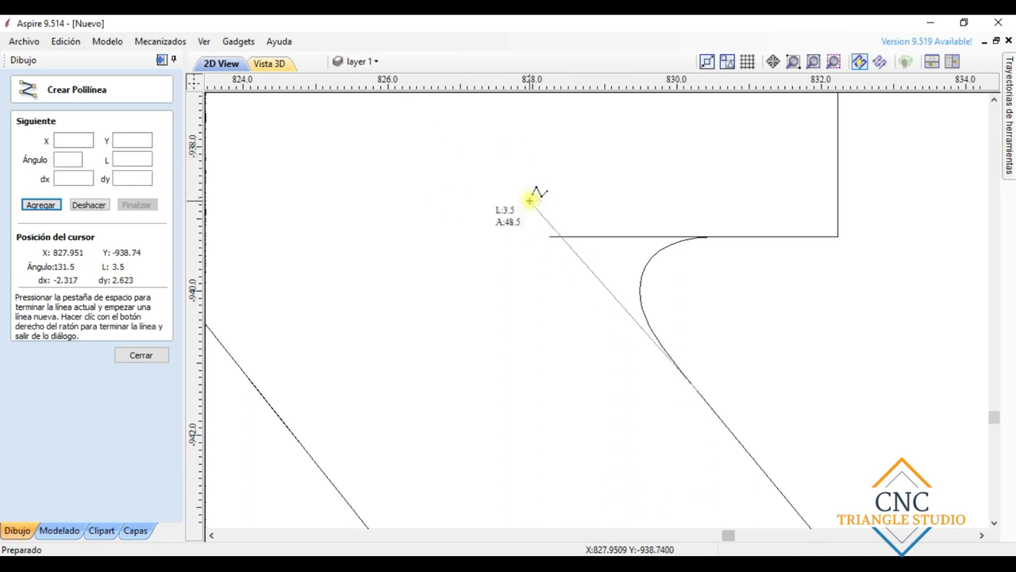
scroll(588, 231, "up", 2)
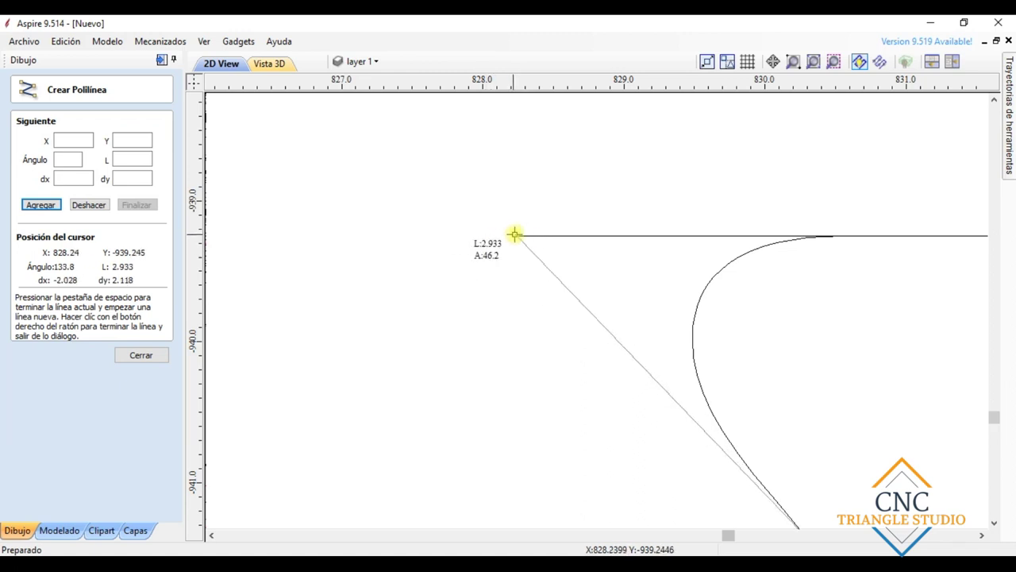
scroll(515, 231, "down", 2)
key("space")
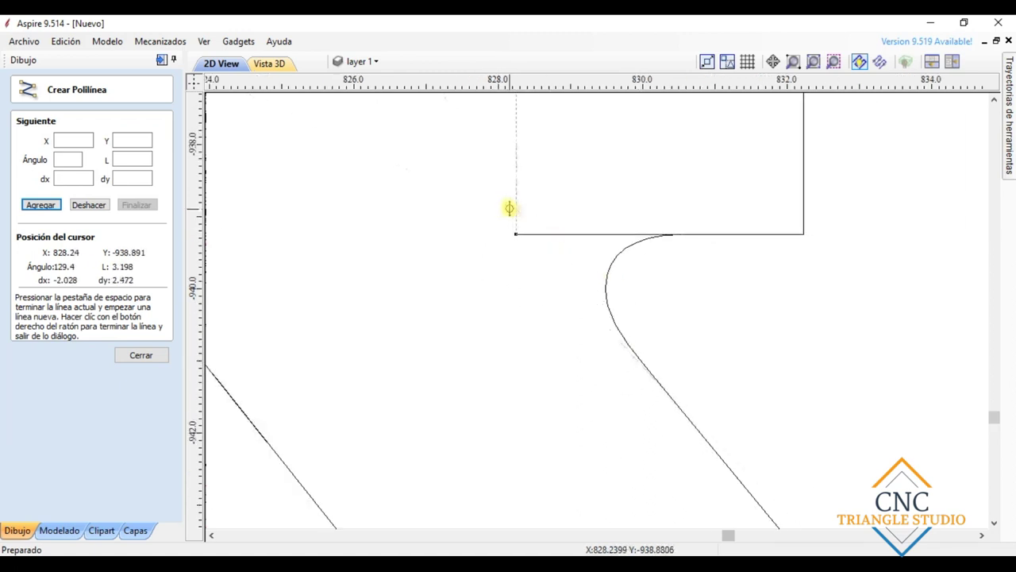
key("Escape")
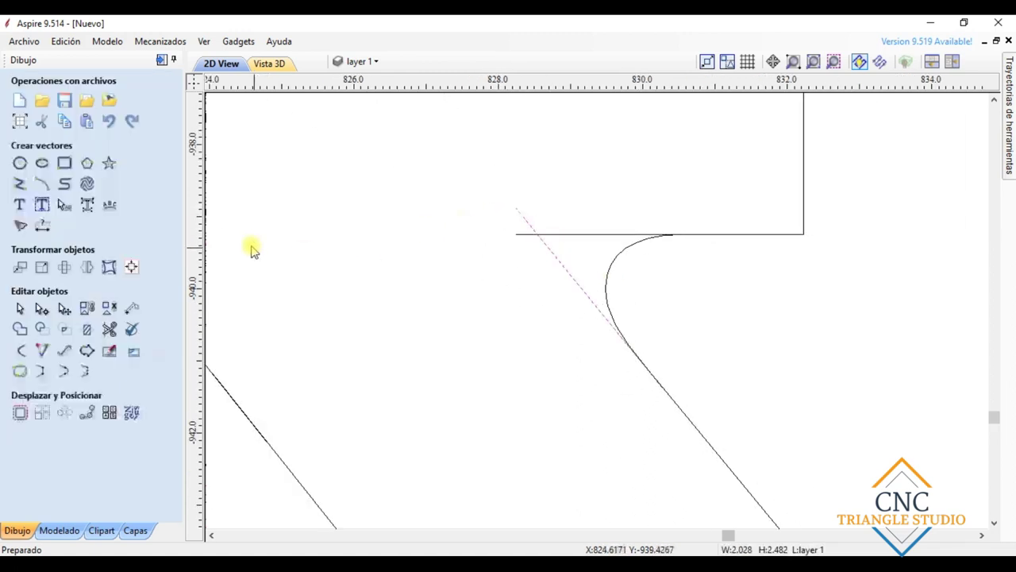
Trim the right rounded corner and the overhanging line ends to leave a sharp corner under the serif.
left_click(84, 351)
left_click(645, 237)
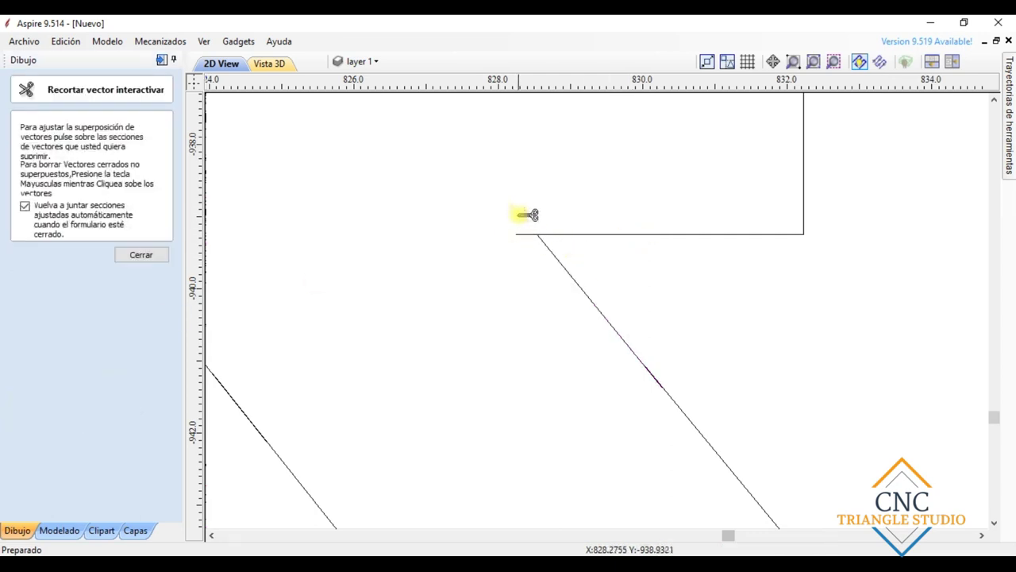
scroll(701, 417, "up", 4)
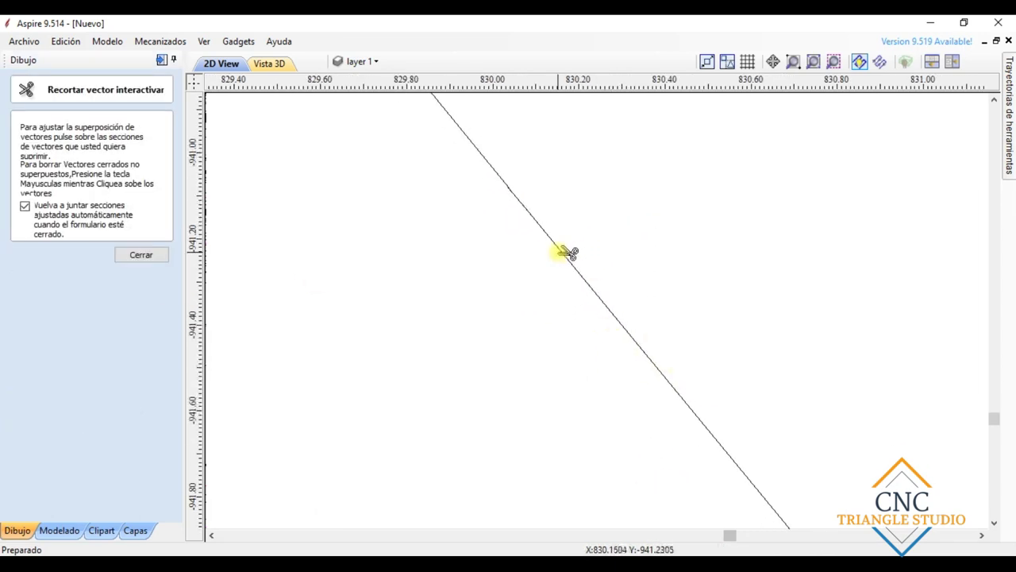
scroll(537, 262, "down", 4)
scroll(445, 342, "up", 2)
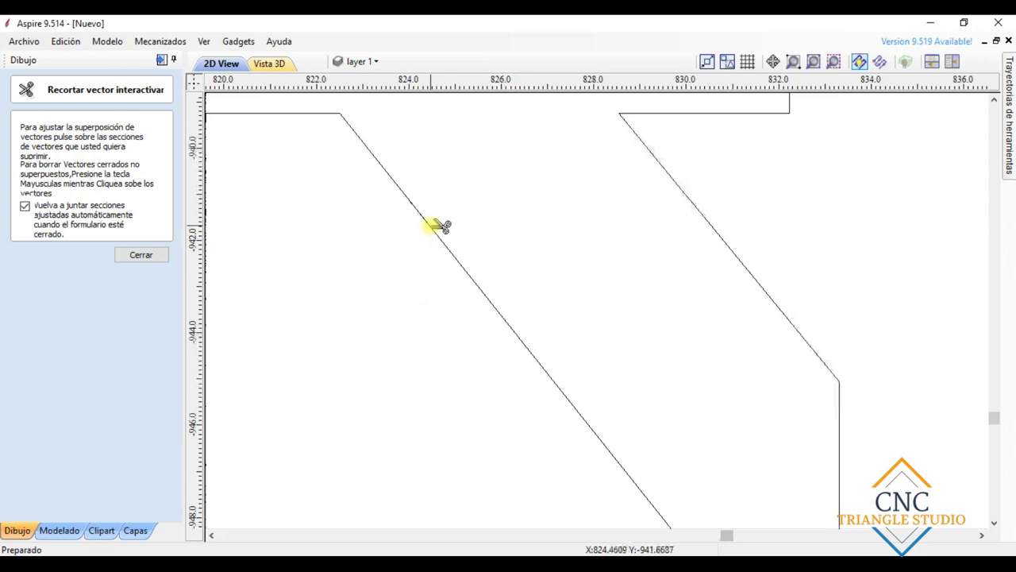
key("Escape")
scroll(445, 250, "down", 4)
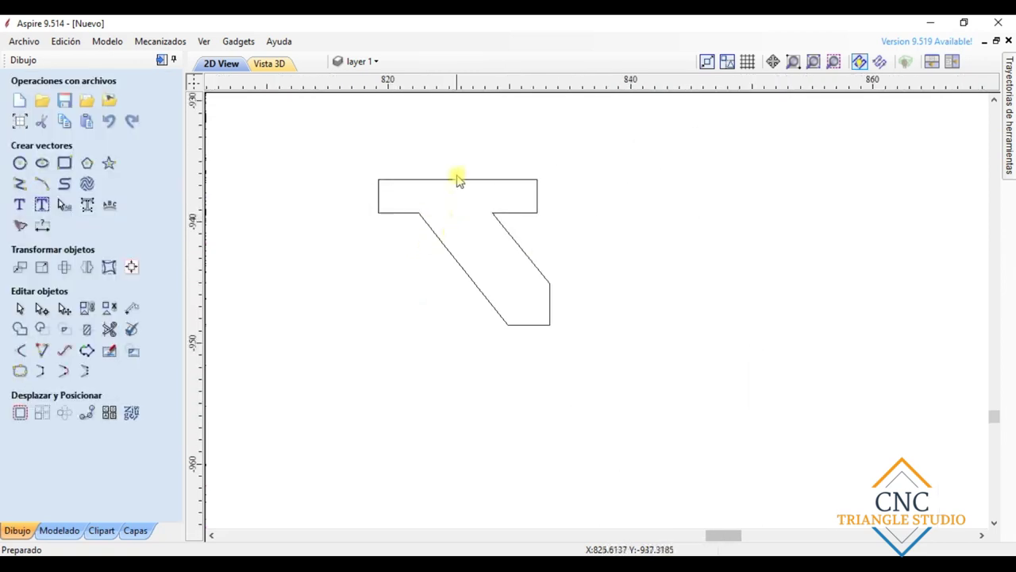
left_click_drag(692, 417, 692, 417)
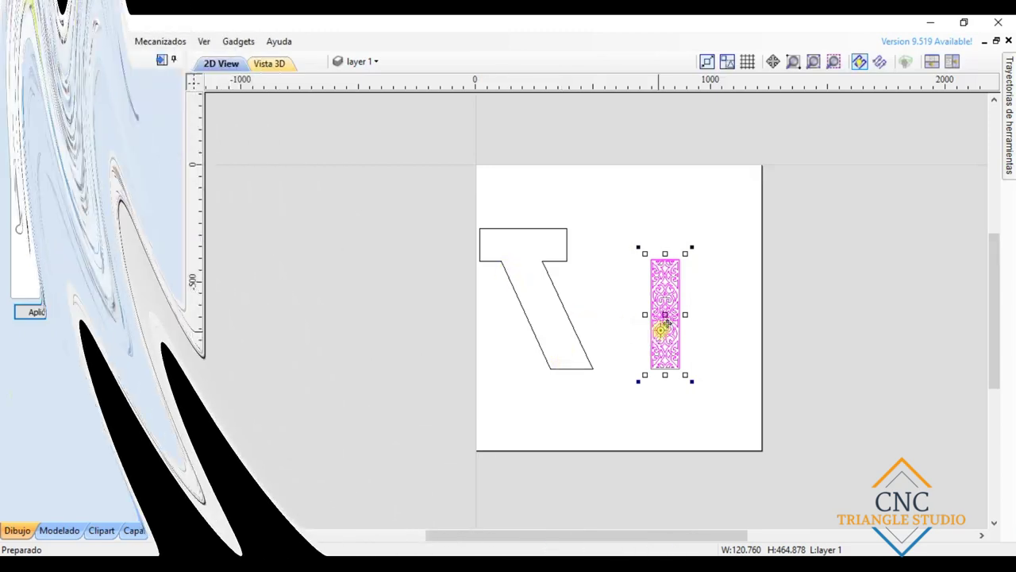
Move the lattice panel onto the left end of the enlarged X arm, aligned with the serif's upper-left corner.
left_click_drag(664, 325, 487, 267)
scroll(492, 286, "up", 3)
scroll(500, 280, "down", 1)
scroll(508, 275, "up", 1)
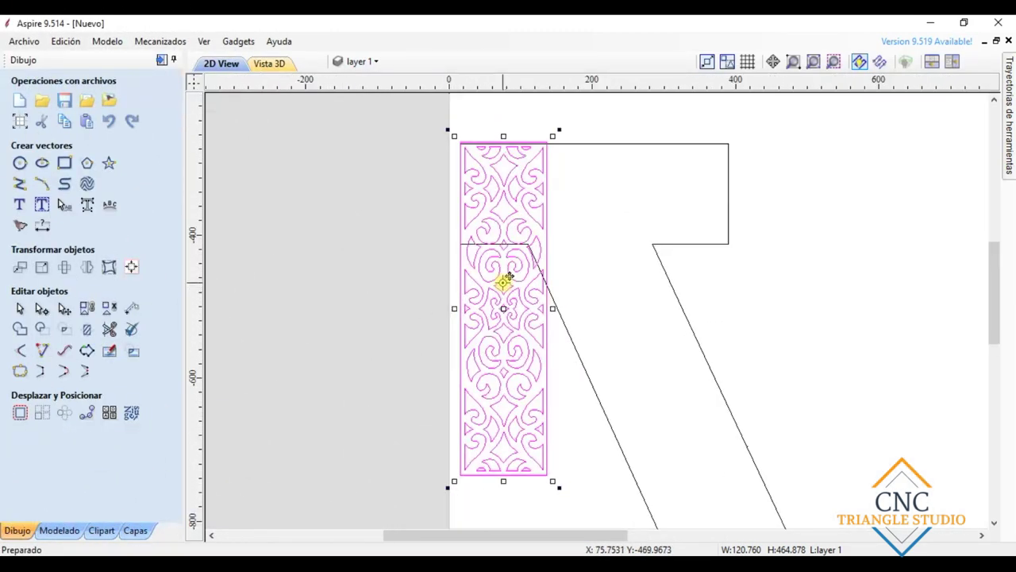
Duplicate the lattice panel and place the copy directly to the right of the original.
key("ctrl+c")
key("ctrl+v")
key("Right")
key("Right")
key("Right")
key("Right")
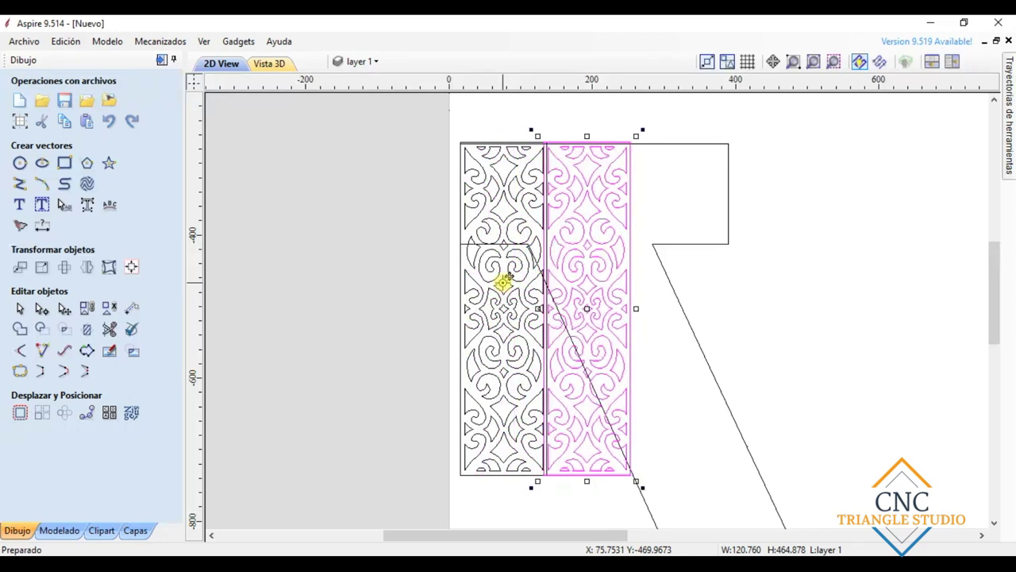
Add a third lattice panel to the row, placed flush against the right side of the second.
scroll(503, 282, "down", 1)
key("ctrl+c")
key("ctrl+v")
key("Right")
key("Right")
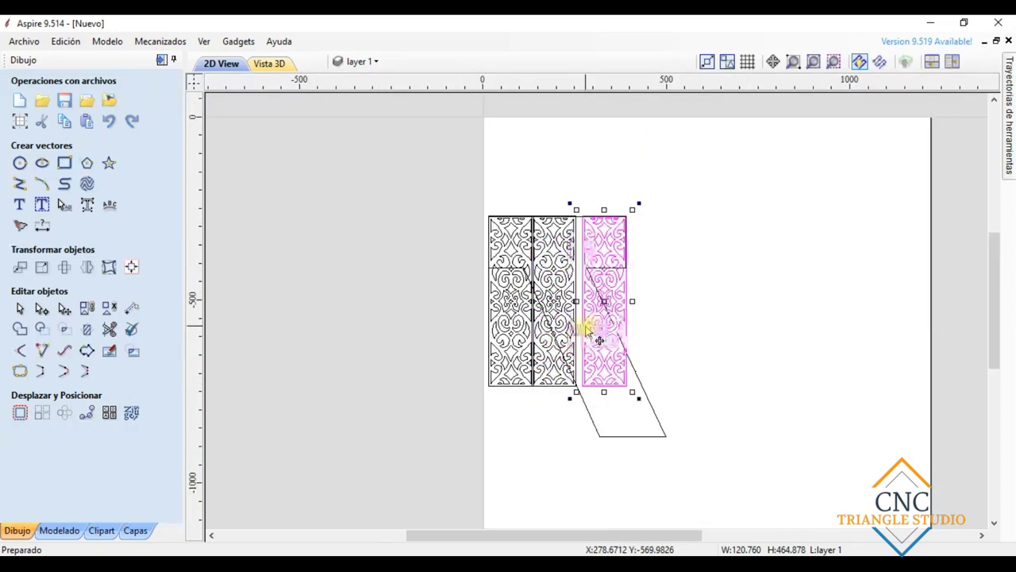
scroll(600, 340, "up", 2)
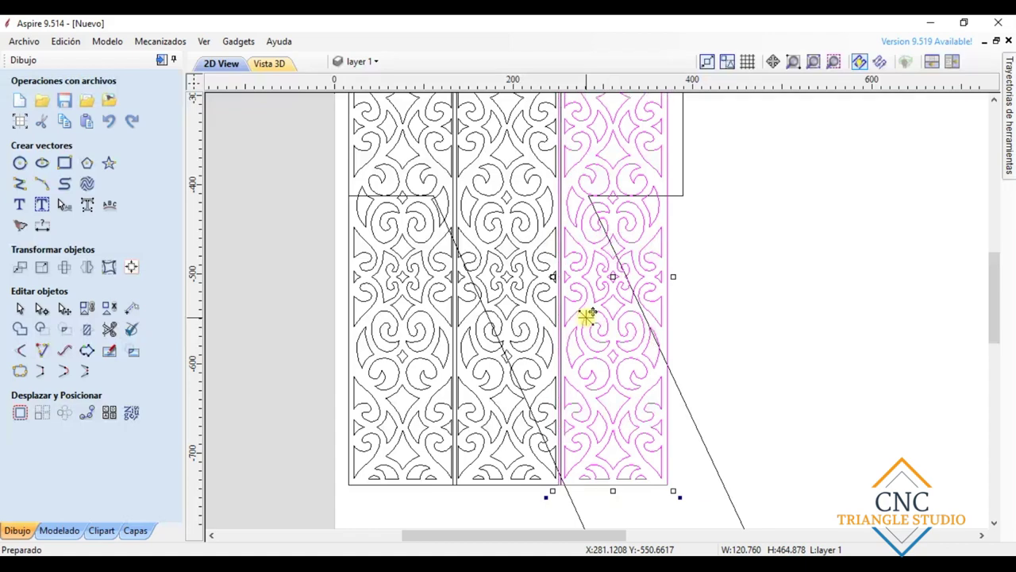
Add a fourth lattice panel to the right end of the row to cover the rest of the arm's width.
scroll(588, 315, "down", 2)
key("ctrl+c")
key("ctrl+v")
key("Right")
key("Right")
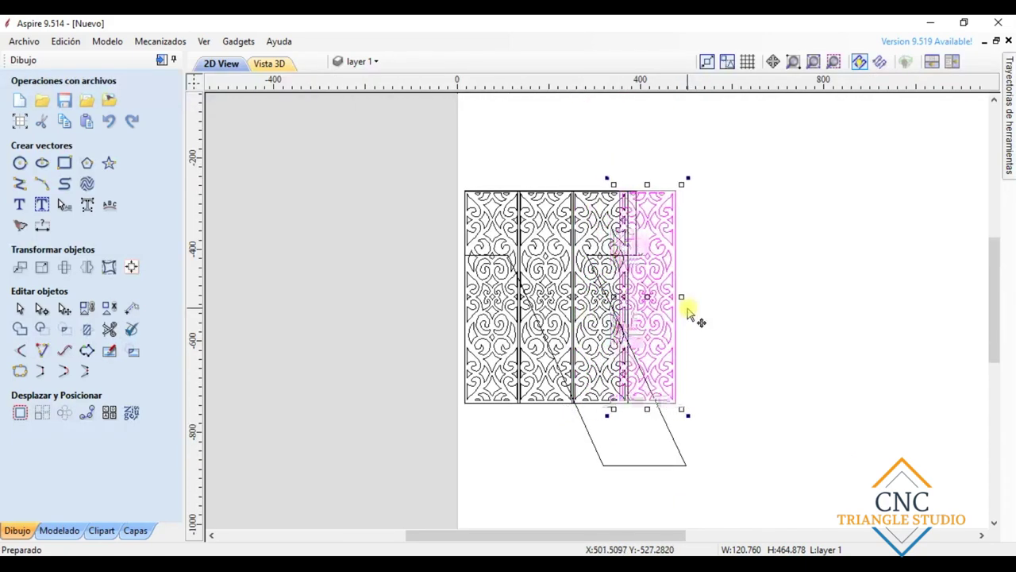
scroll(683, 308, "up", 3)
scroll(674, 302, "down", 4)
Duplicate the two rightmost lattice panels and place the copies directly beneath the originals, over the arm's lower end.
left_click_drag(694, 372, 590, 237)
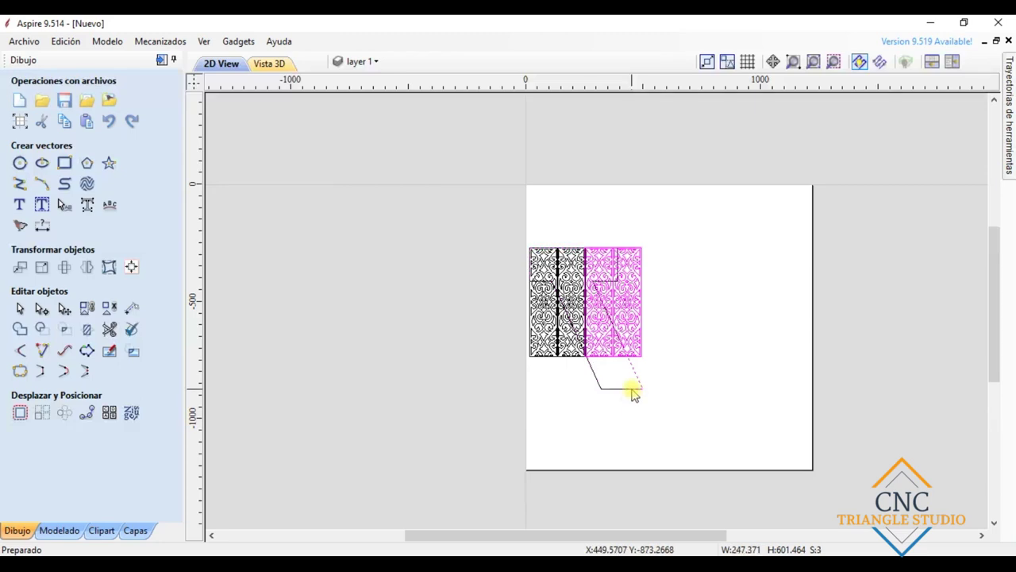
key("Down")
key("Down")
key("Down")
key("Down")
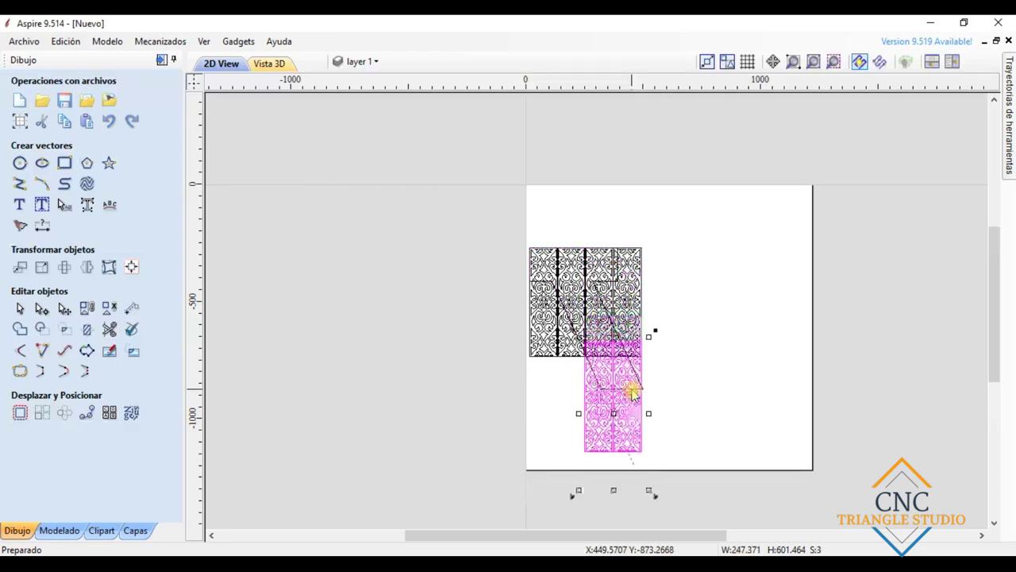
scroll(633, 391, "up", 4)
key("Up")
key("Up")
key("Up")
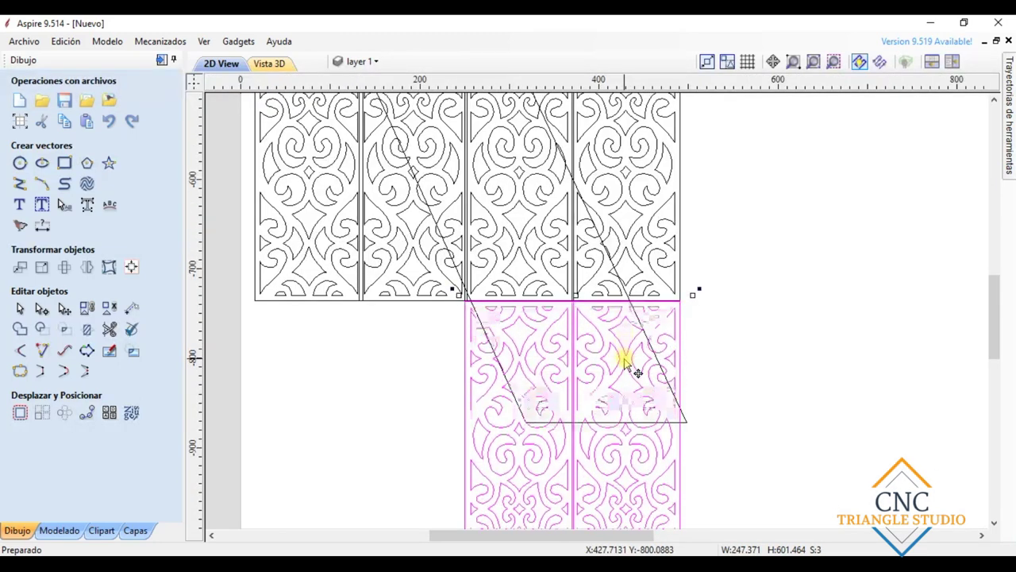
Shift the lower pair of lattice panels slightly right to cover the arm's bottom corner, and deselect them.
scroll(627, 364, "up", 3)
scroll(610, 345, "down", 1)
key("Right")
key("Right")
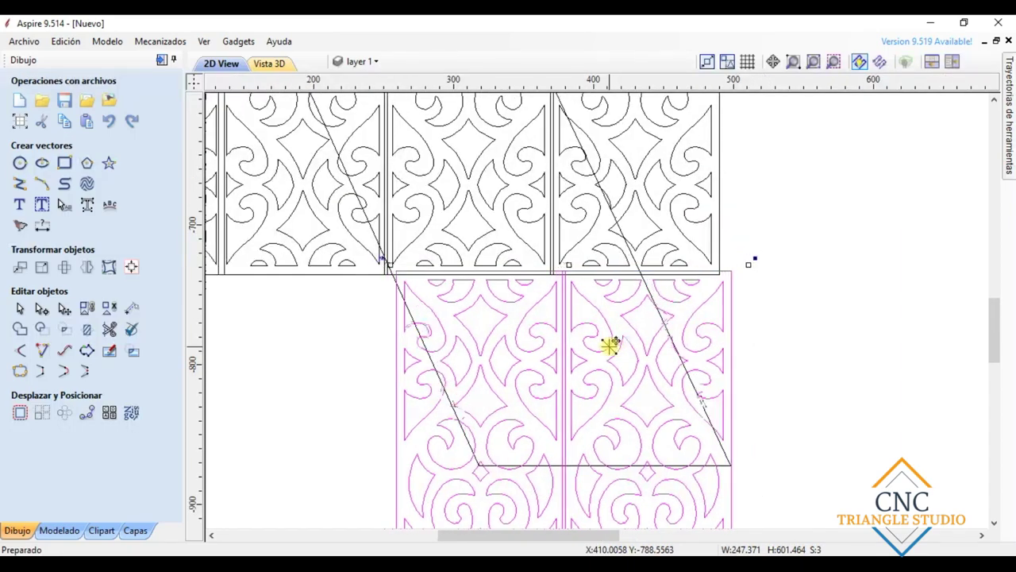
scroll(610, 345, "down", 4)
left_click(205, 291)
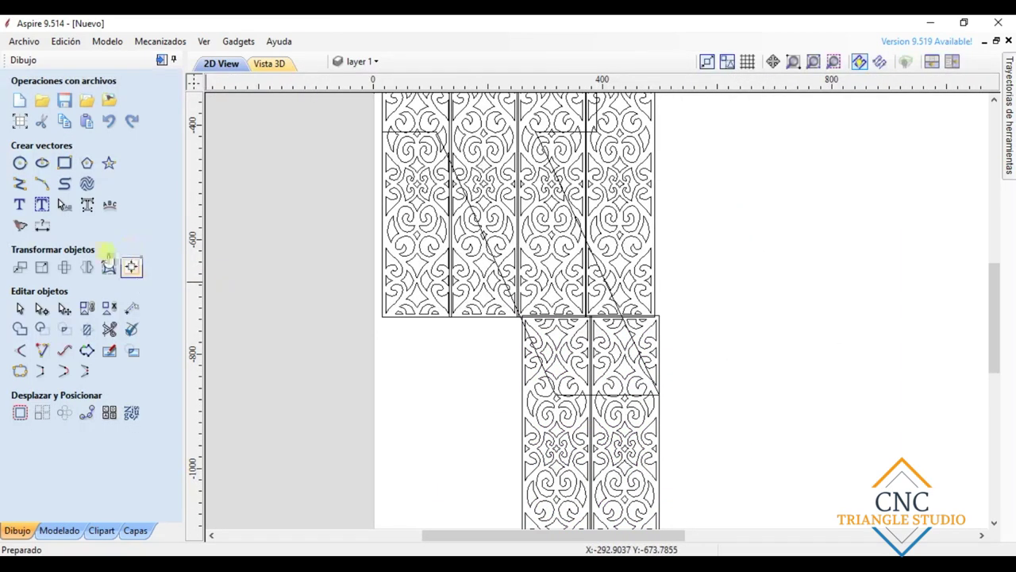
Offset the arm outline inward by 15 mm with sharp corners, keeping the original outline.
scroll(457, 159, "up", 4)
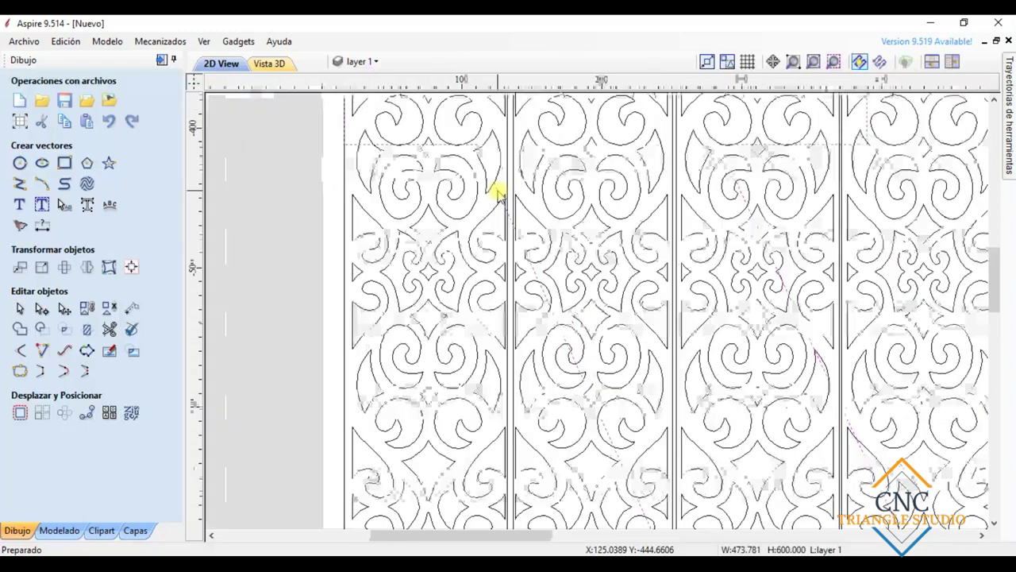
scroll(528, 106, "down", 5)
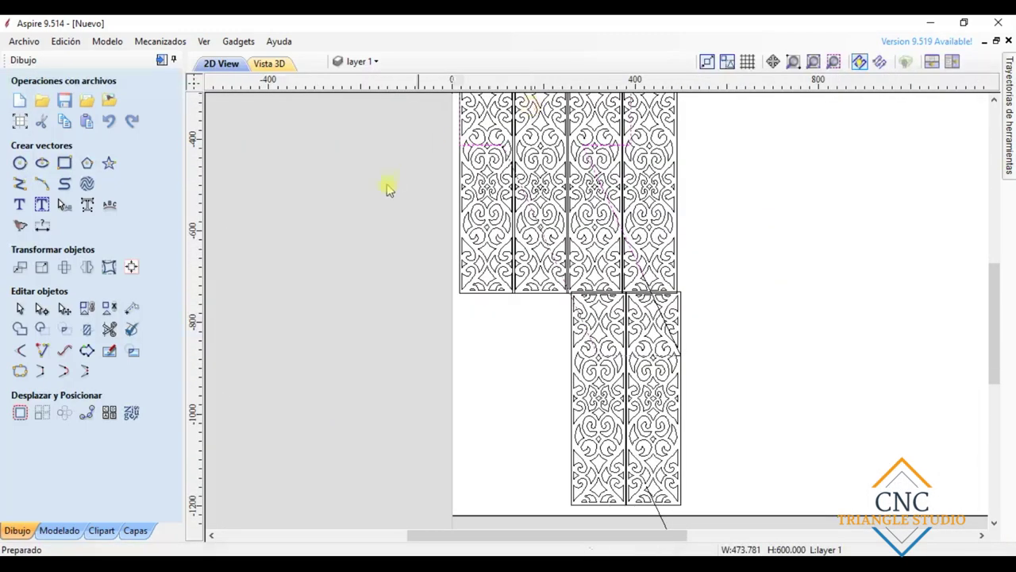
scroll(390, 302, "down", 1)
scroll(538, 233, "up", 5)
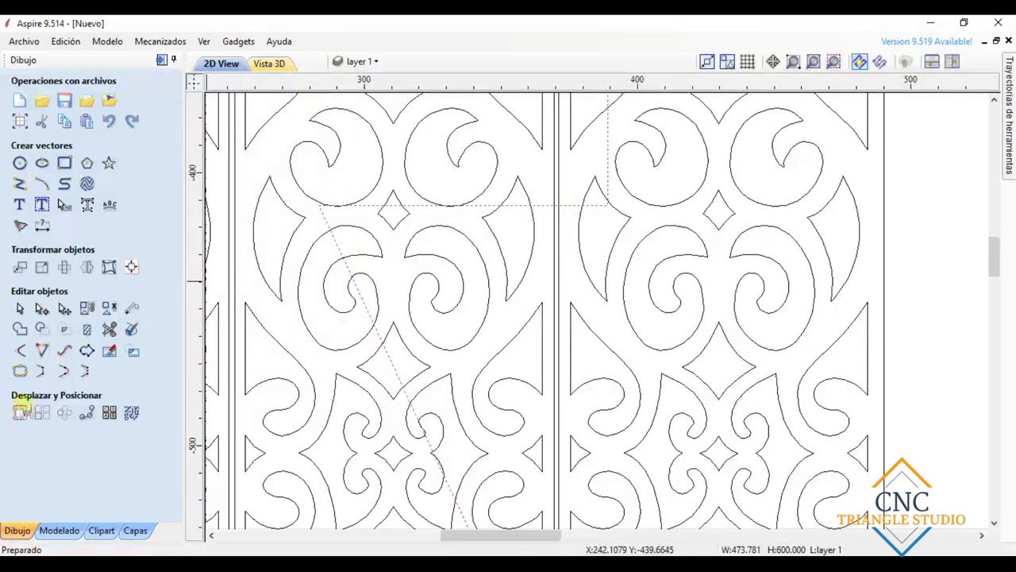
left_click(21, 411)
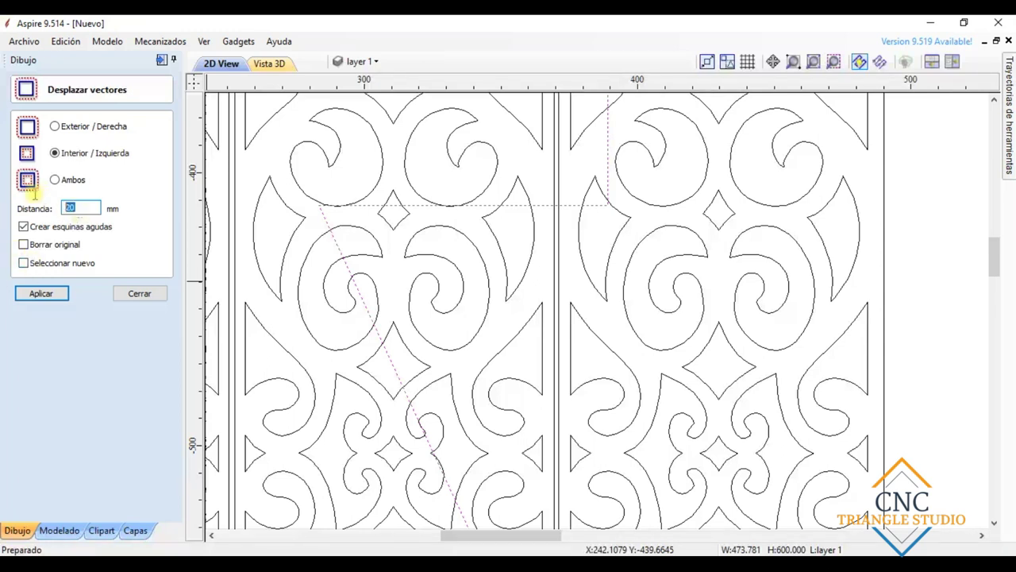
left_click(36, 296)
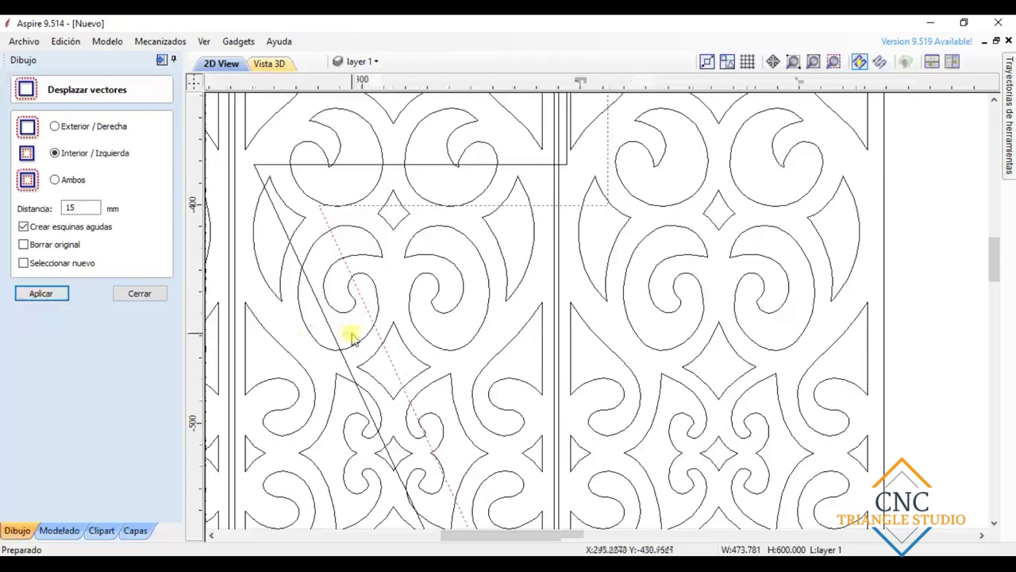
scroll(333, 262, "down", 5)
scroll(220, 215, "up", 6)
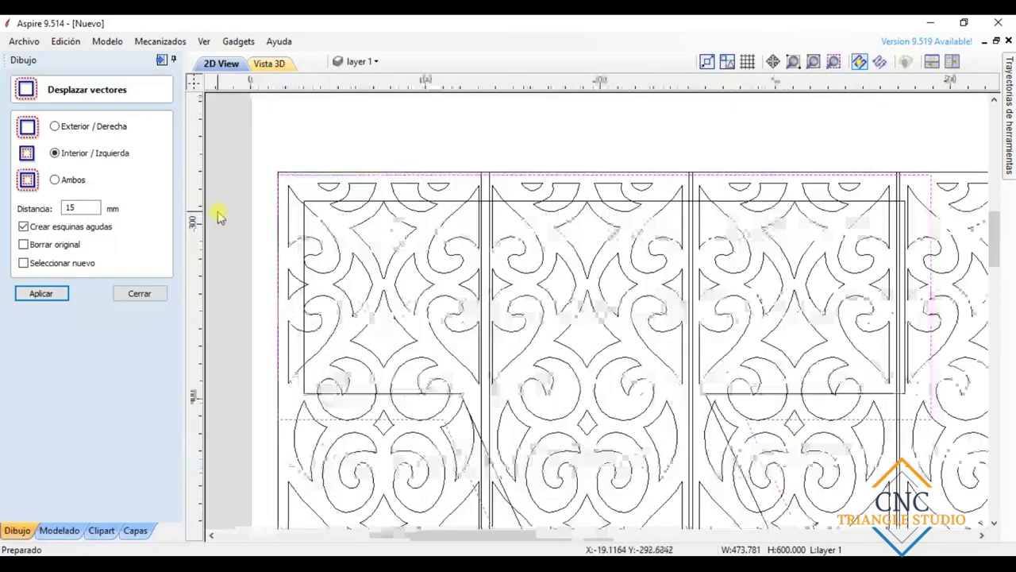
left_click(139, 293)
Select the arm outlines with all the lattice panels and ungroup them into individual vectors.
scroll(270, 270, "up", 5)
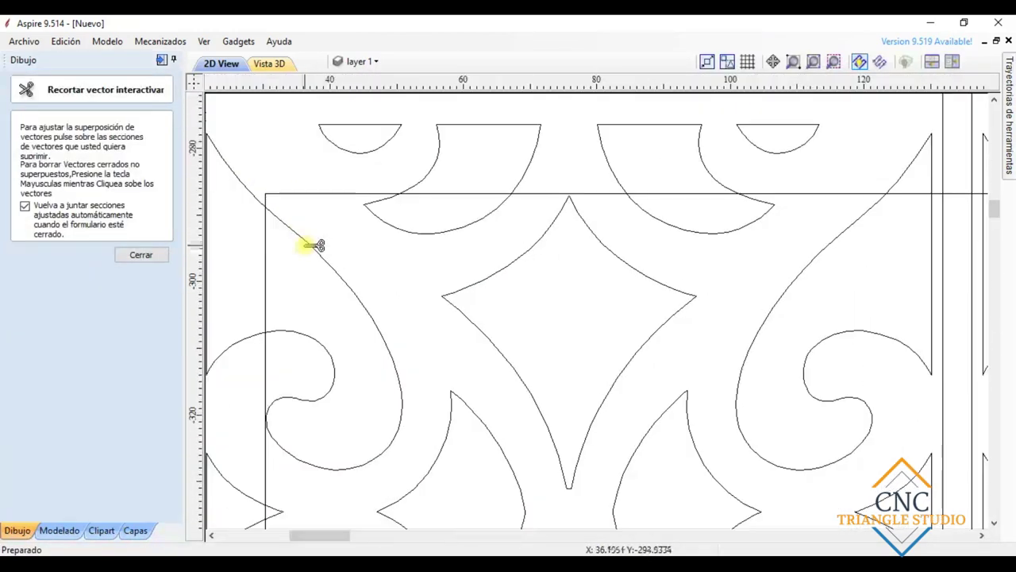
key("Escape")
scroll(237, 191, "down", 5)
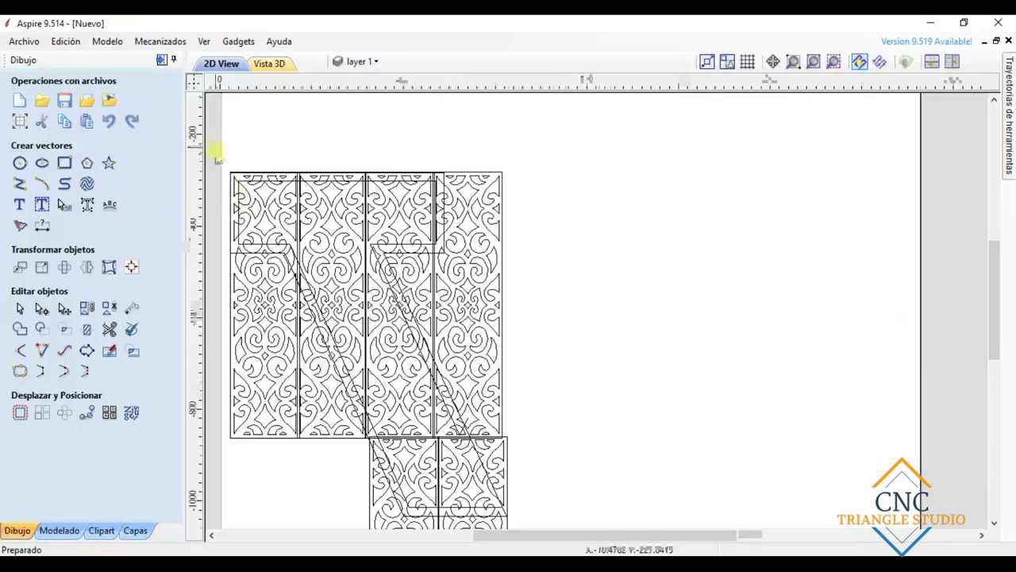
scroll(469, 445, "down", 2)
left_click_drag(460, 456, 249, 106)
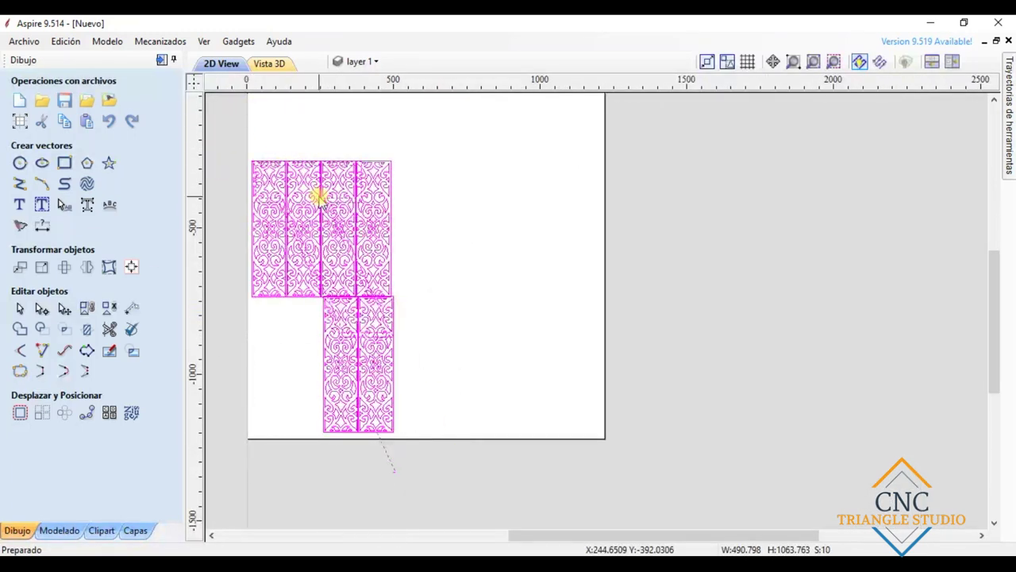
right_click(319, 198)
mouse_move(408, 377)
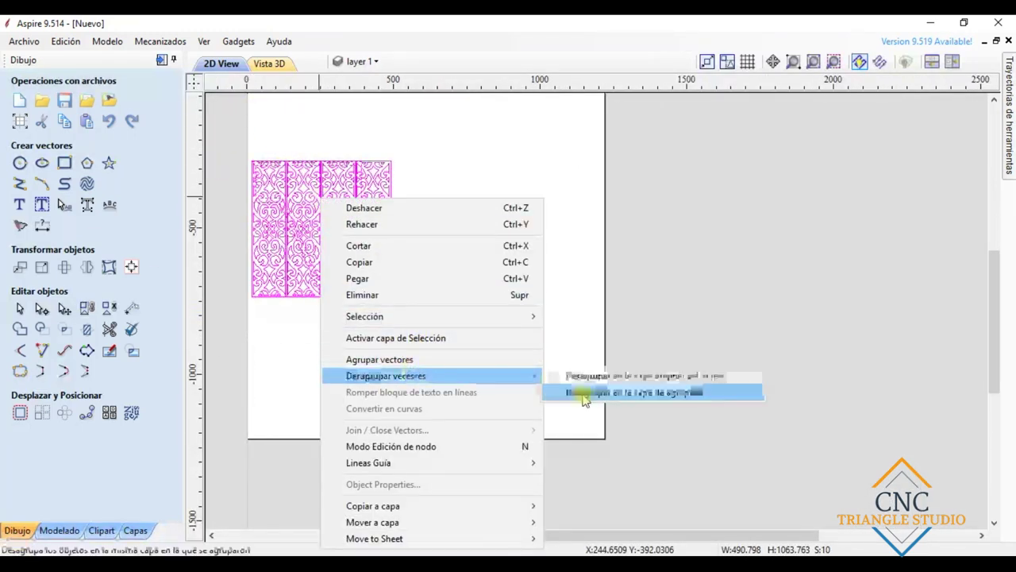
left_click(659, 376)
With interactive trim, cut away the first panel's lattice lines crossing the upper border between the arm outline and its inner offset.
left_click(111, 311)
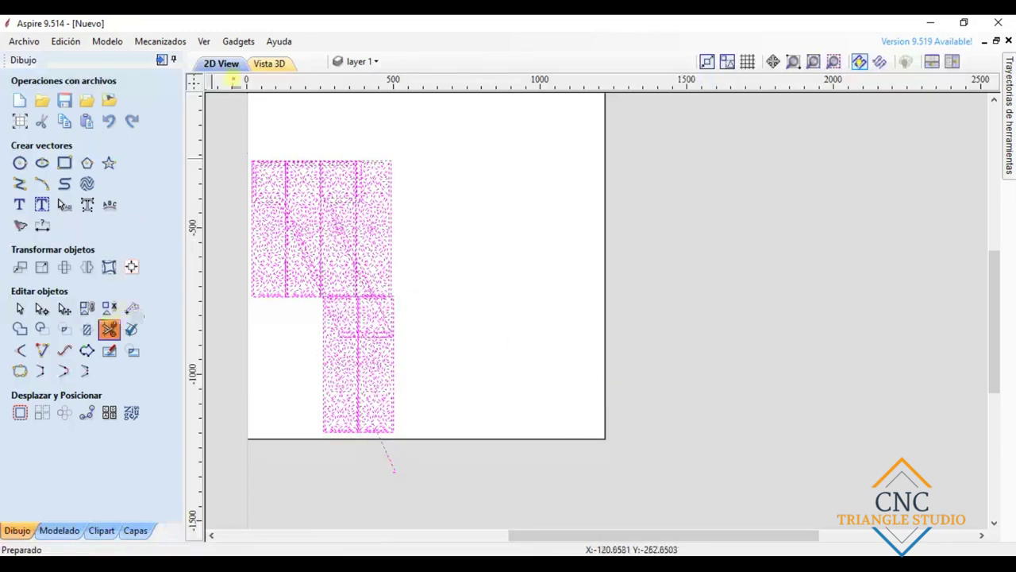
scroll(283, 177, "up", 5)
scroll(247, 161, "up", 2)
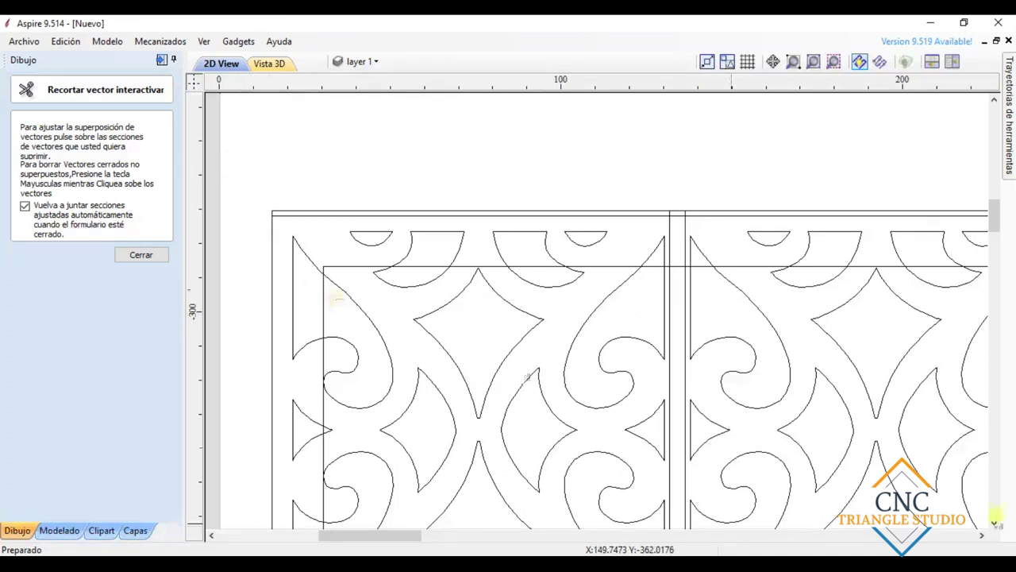
left_click(313, 261)
scroll(373, 246, "up", 2)
left_click(571, 244)
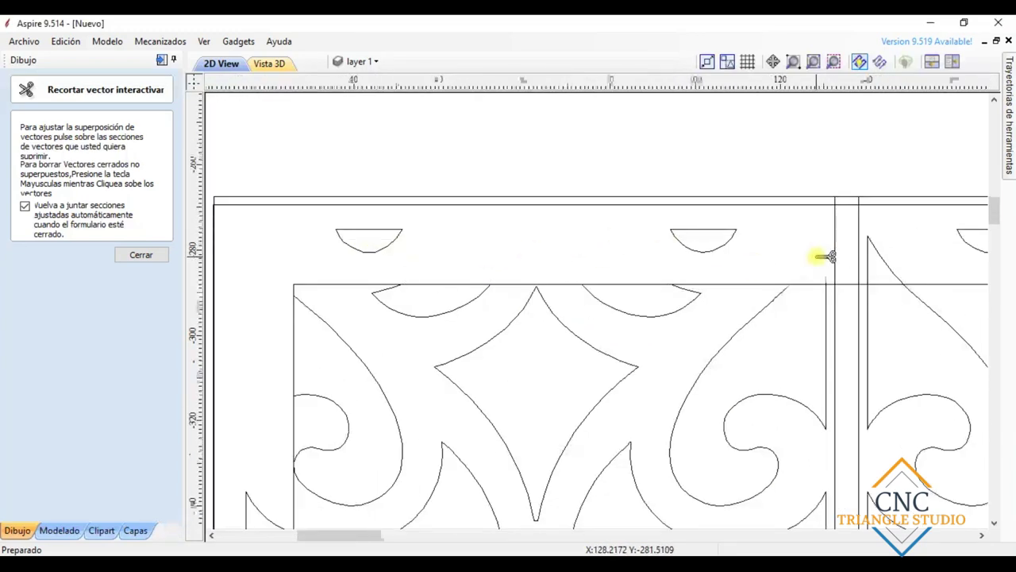
Trim the second and third panels' lattice and edge lines that cross the arm's upper border band.
scroll(674, 399, "down", 4)
scroll(592, 352, "up", 3)
scroll(592, 261, "down", 2)
scroll(685, 184, "up", 2)
scroll(686, 167, "up", 1)
scroll(953, 163, "down", 4)
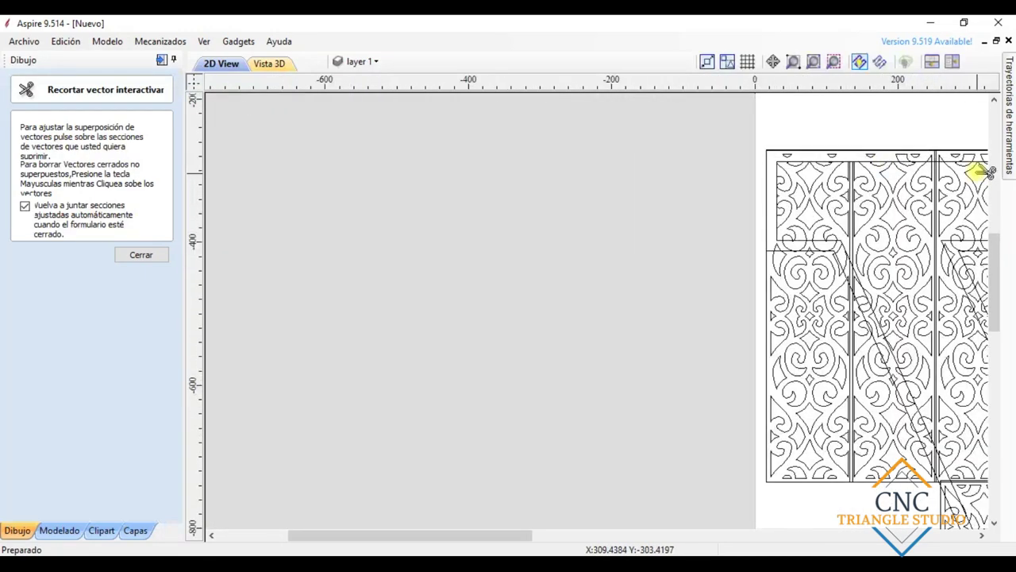
scroll(580, 143, "up", 3)
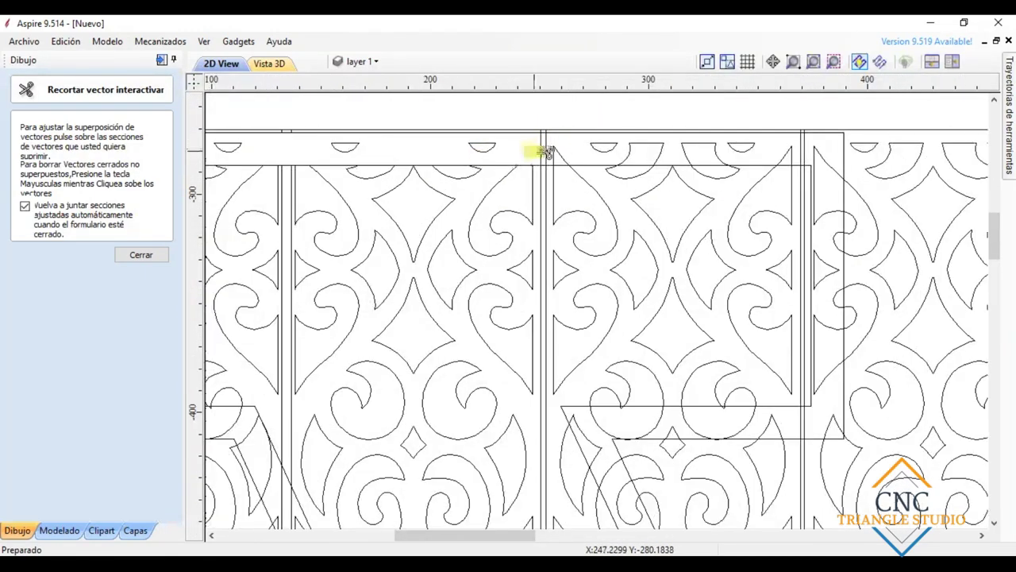
scroll(797, 151, "up", 1)
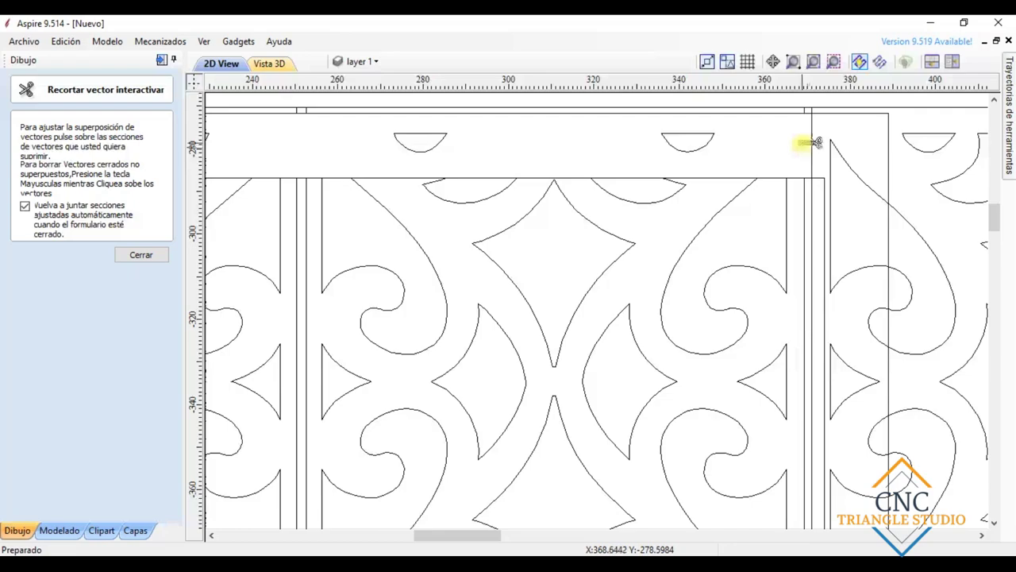
Trim the lattice and panel edge lines that cross the border band along the right end of the arm's upper serif.
scroll(891, 233, "down", 3)
scroll(892, 234, "up", 3)
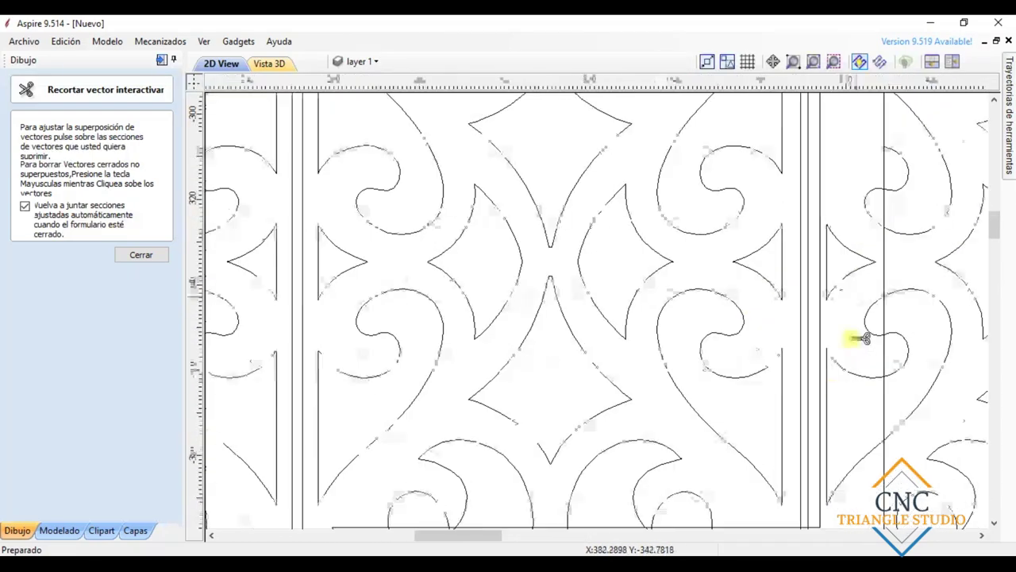
scroll(821, 353, "down", 1)
scroll(821, 353, "up", 1)
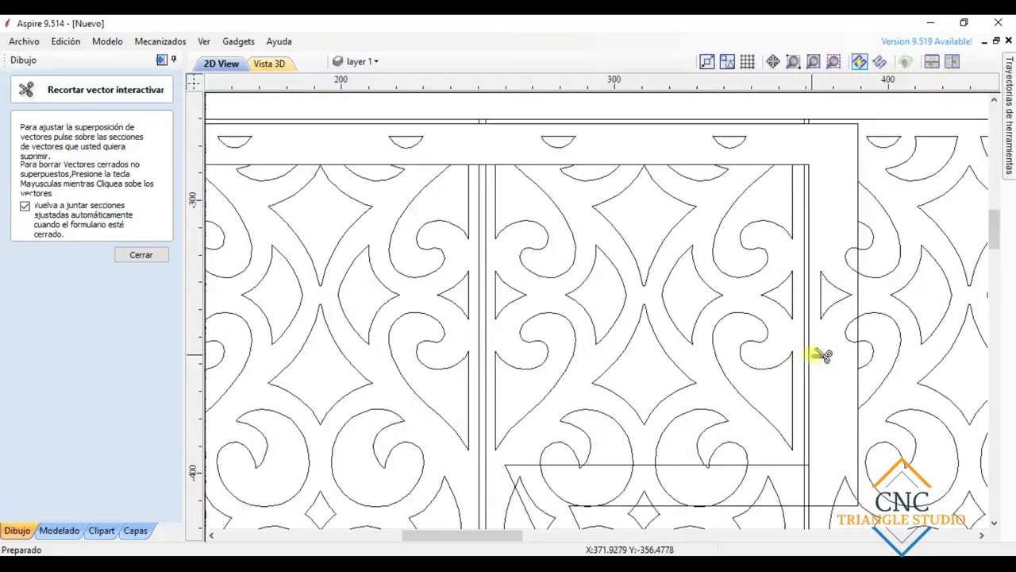
scroll(826, 356, "up", 2)
scroll(844, 307, "down", 2)
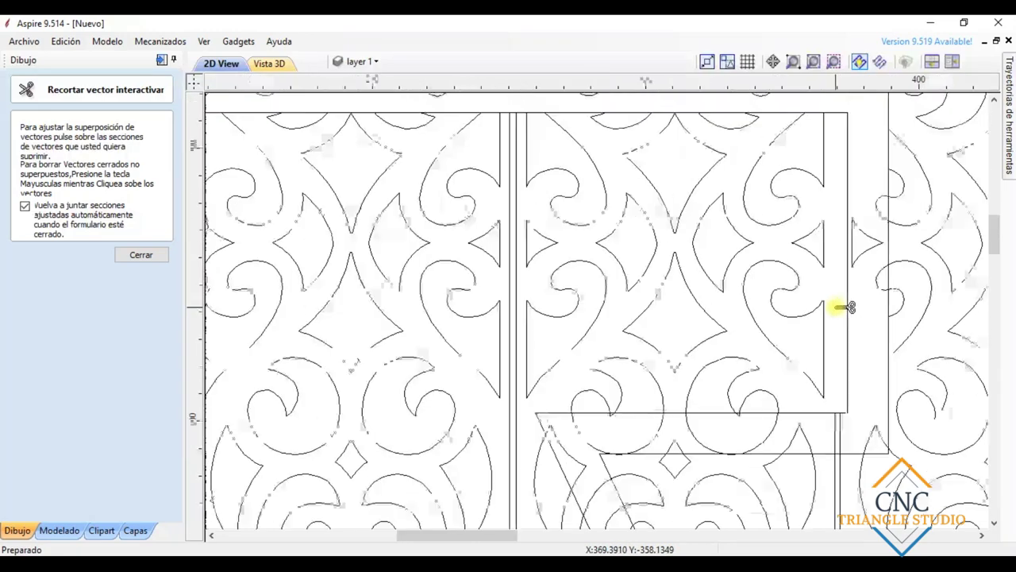
Trim the pattern out of the border beneath the serif's right part, and remove the divider lines between the second and third panels.
scroll(815, 461, "up", 2)
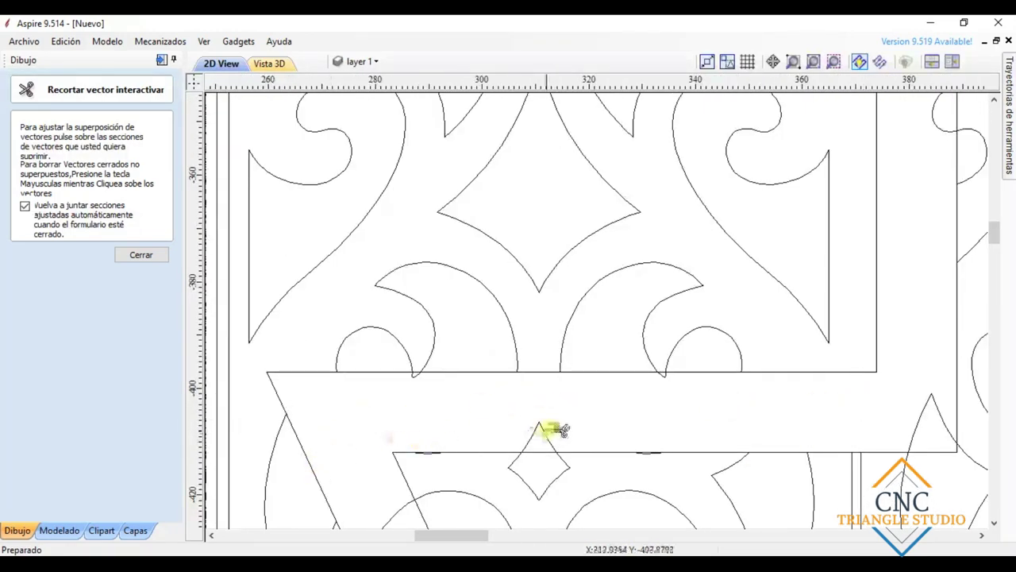
scroll(429, 286, "down", 3)
scroll(376, 163, "up", 4)
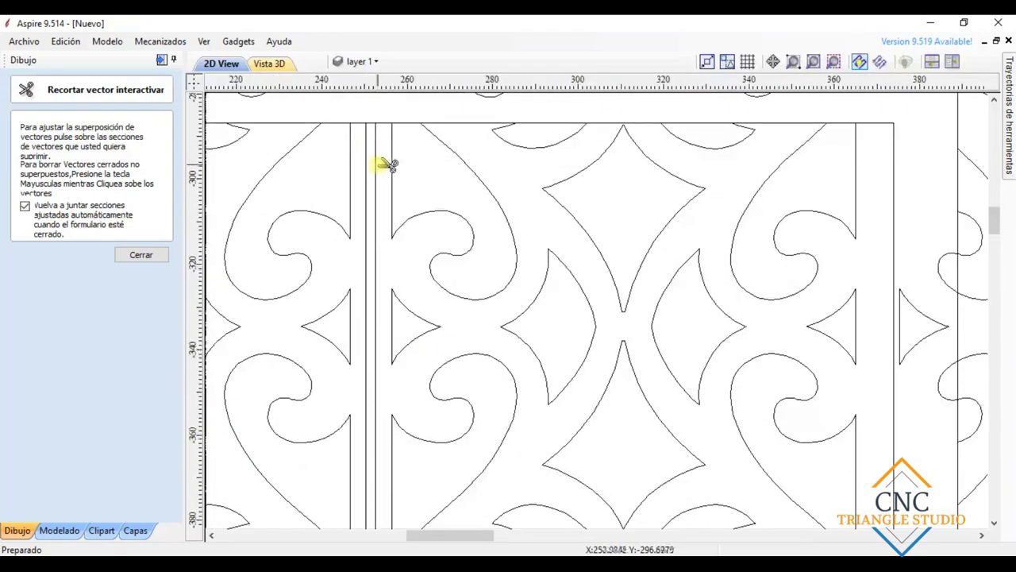
scroll(397, 236, "down", 4)
scroll(554, 233, "up", 2)
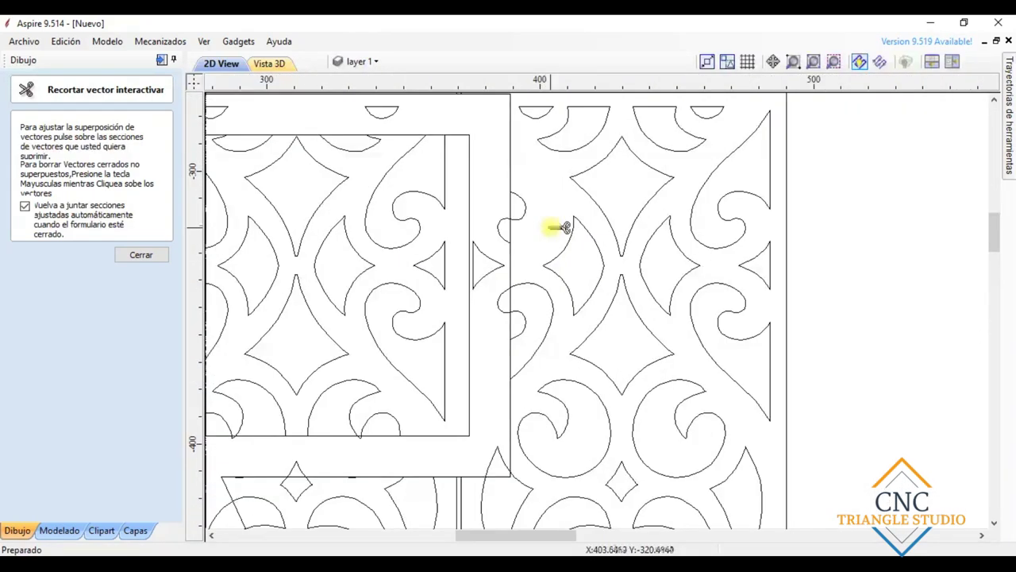
Trim the lattice lines crossing the border band beneath the left part of the arm's upper serif.
scroll(275, 357, "down", 4)
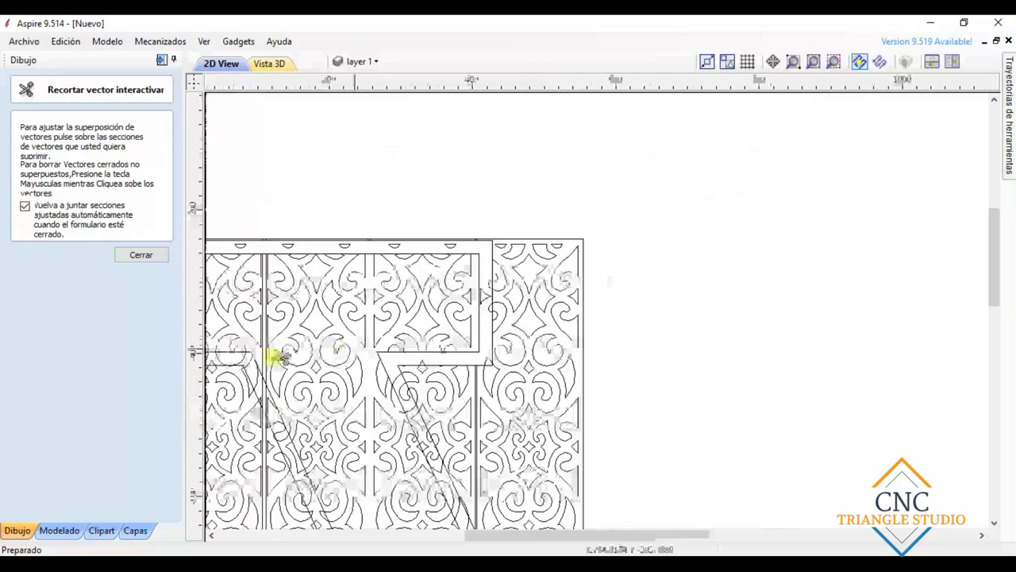
scroll(297, 376, "up", 2)
scroll(299, 375, "up", 2)
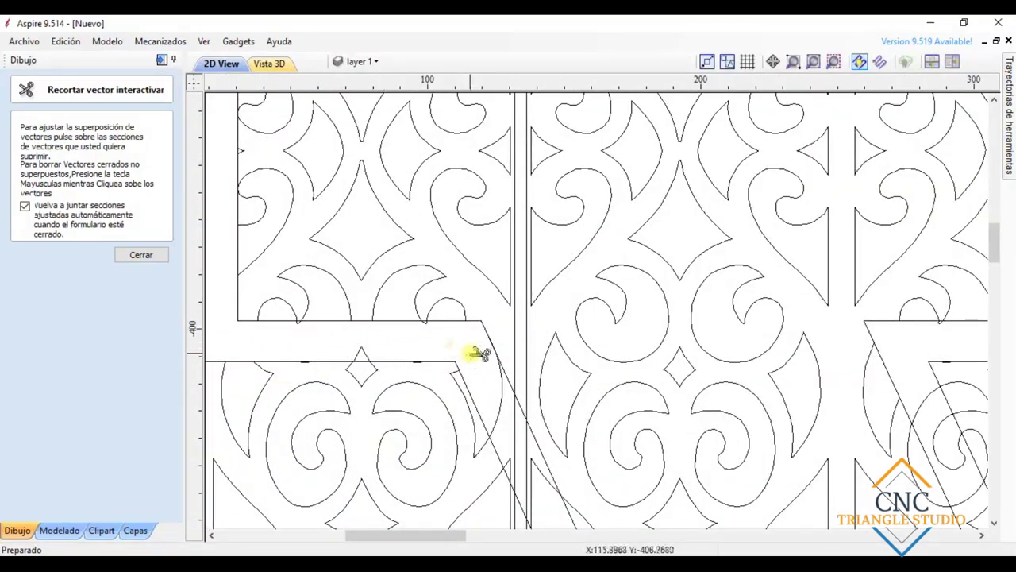
Trim the lattice and panel edges crossing the upper stretch of the arm's left diagonal border band.
scroll(501, 459, "up", 2)
scroll(487, 447, "down", 4)
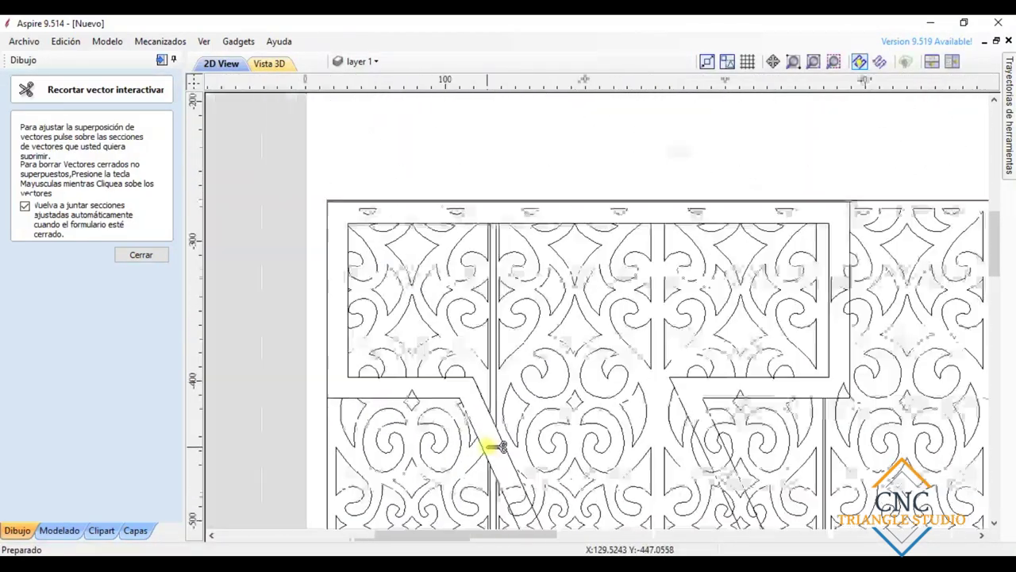
scroll(444, 440, "up", 3)
scroll(433, 449, "down", 2)
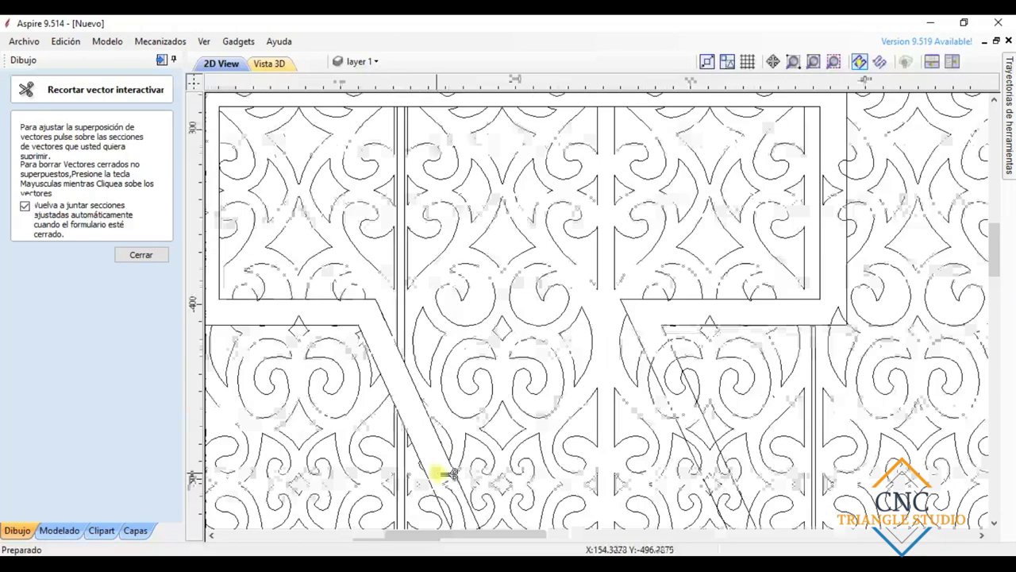
scroll(448, 465, "up", 3)
Trim the lattice and panel edge lines crossing the arm's right diagonal border band, working down toward the lower row of panels.
scroll(612, 436, "down", 4)
scroll(386, 129, "up", 3)
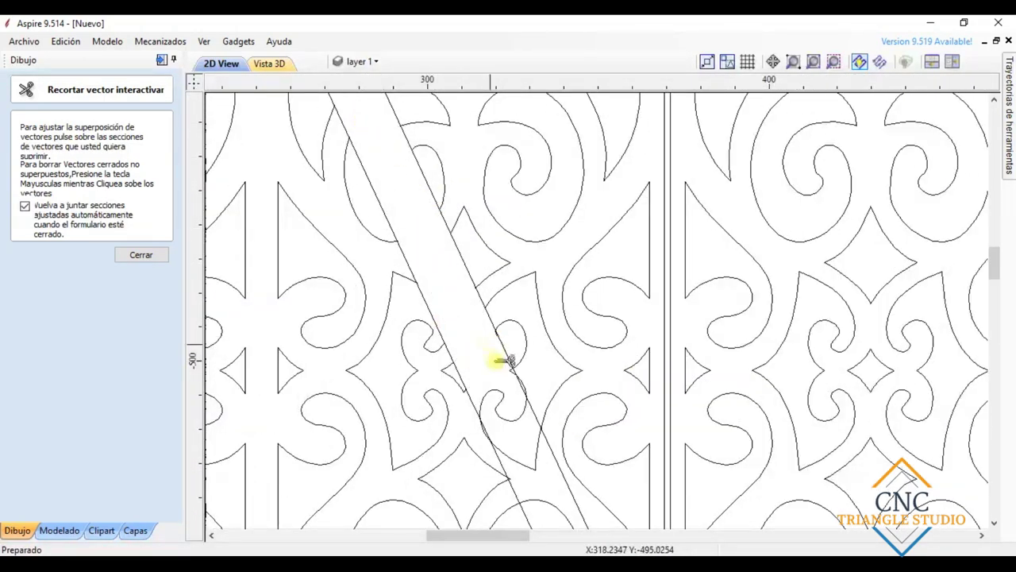
scroll(543, 454, "down", 3)
scroll(548, 431, "up", 3)
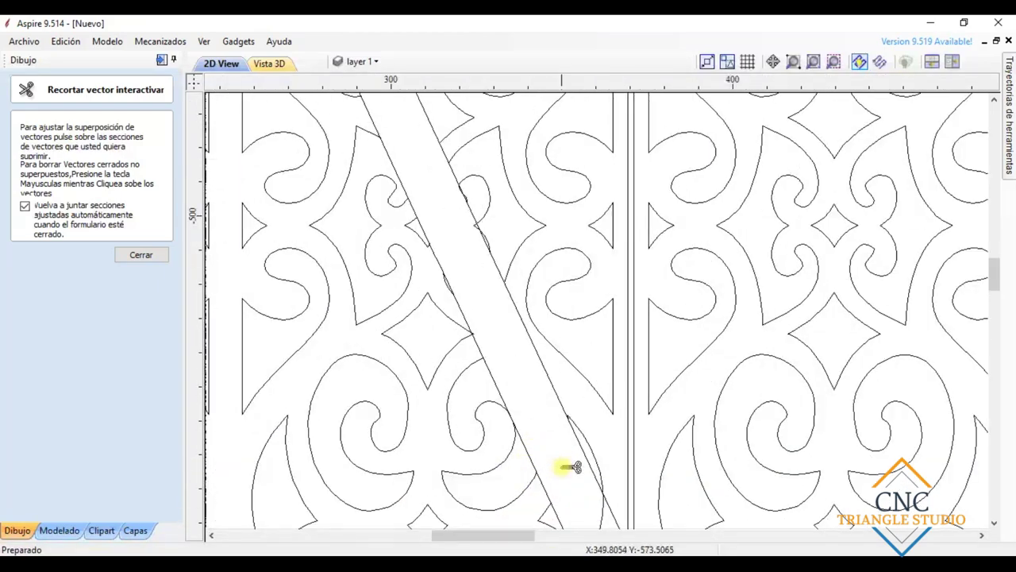
scroll(570, 464, "down", 3)
scroll(575, 508, "up", 3)
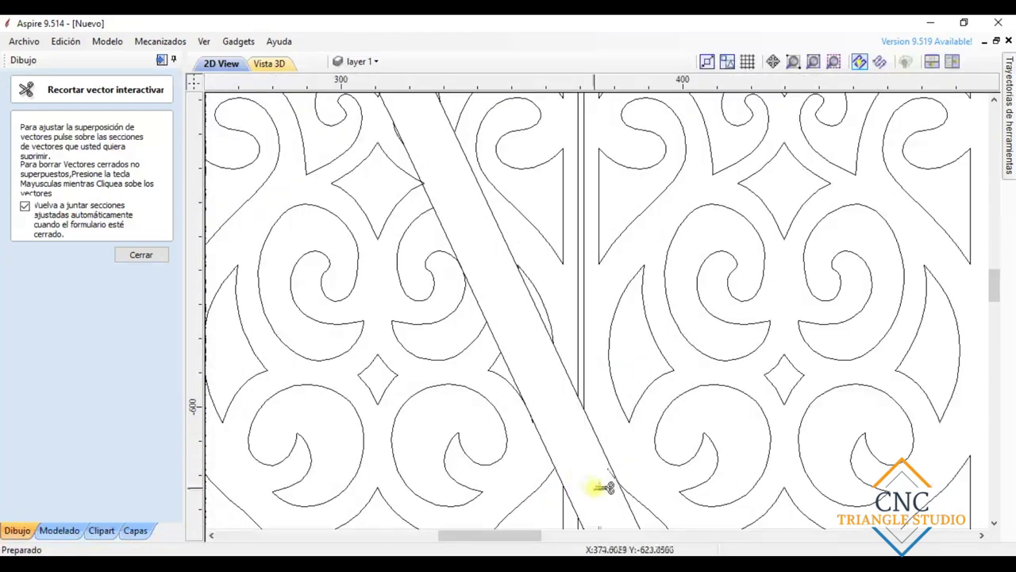
scroll(603, 486, "down", 3)
scroll(526, 340, "up", 3)
scroll(592, 414, "down", 1)
scroll(588, 422, "up", 3)
scroll(592, 370, "down", 3)
scroll(591, 375, "up", 3)
Trim the lattice and panel edges out of the arm's bottom border band and the lowest stretch of its left diagonal band.
scroll(592, 375, "up", 2)
scroll(606, 351, "down", 4)
scroll(635, 442, "up", 2)
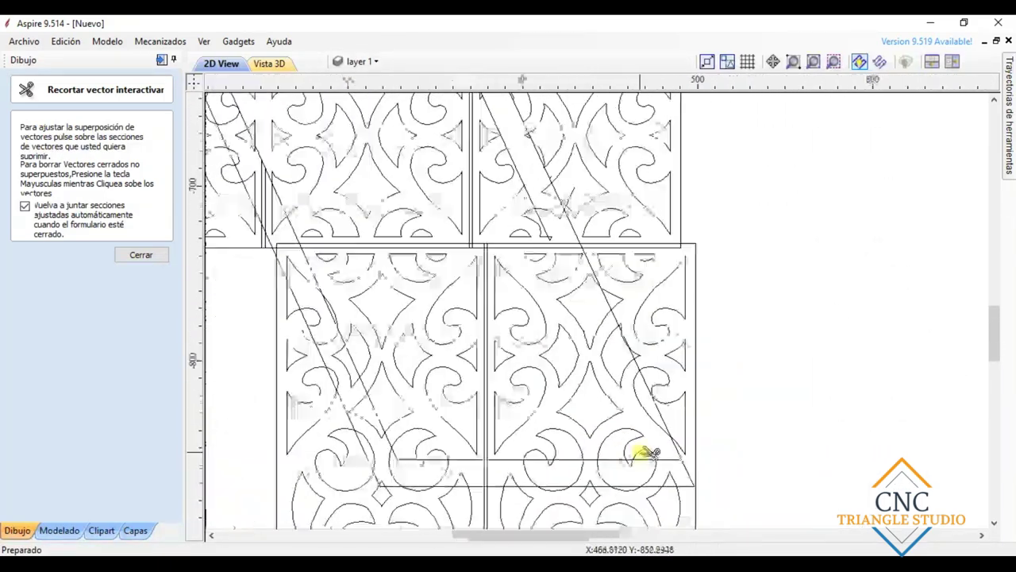
scroll(647, 452, "up", 1)
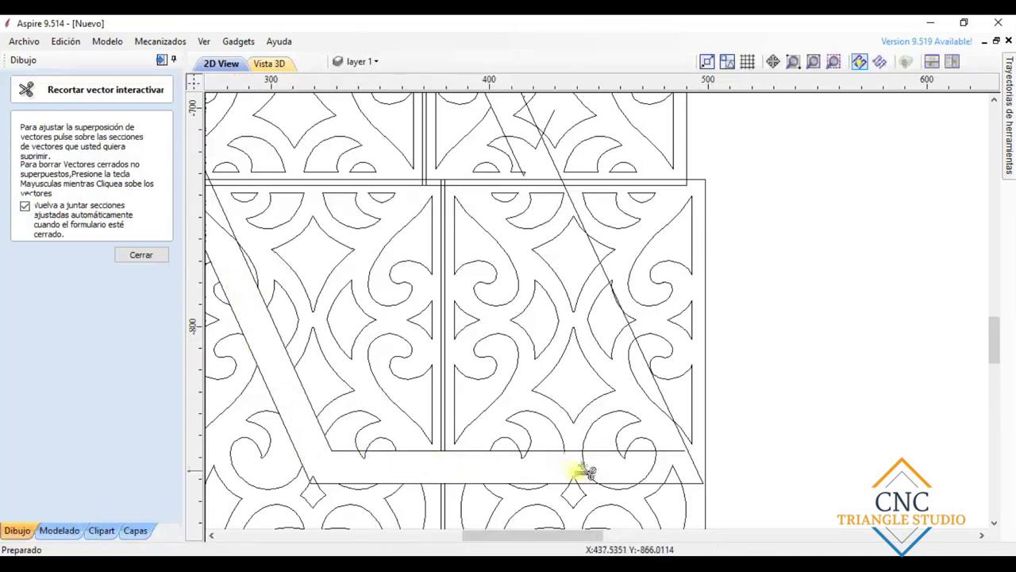
scroll(539, 473, "up", 2)
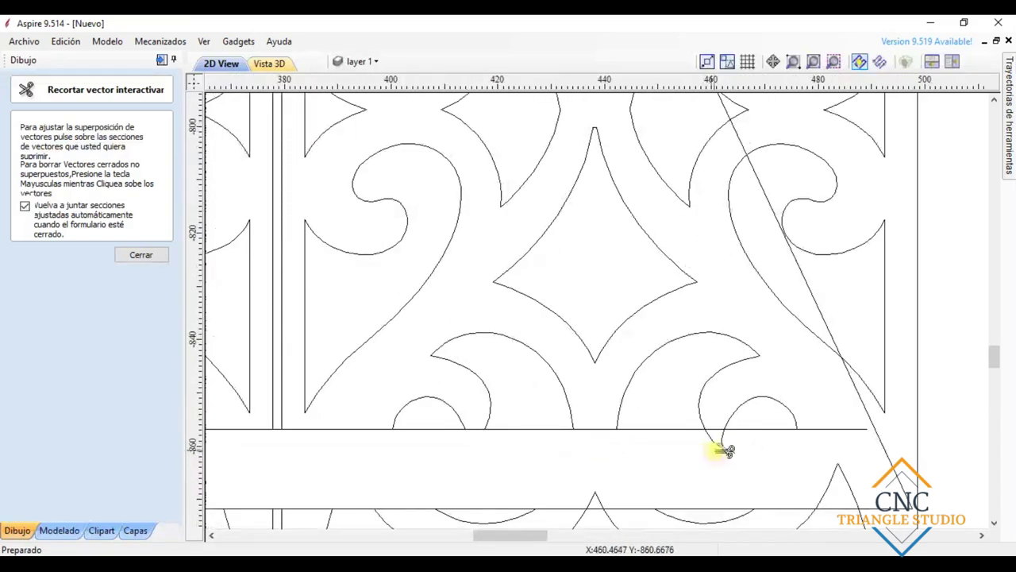
scroll(724, 451, "down", 1)
scroll(516, 433, "down", 3)
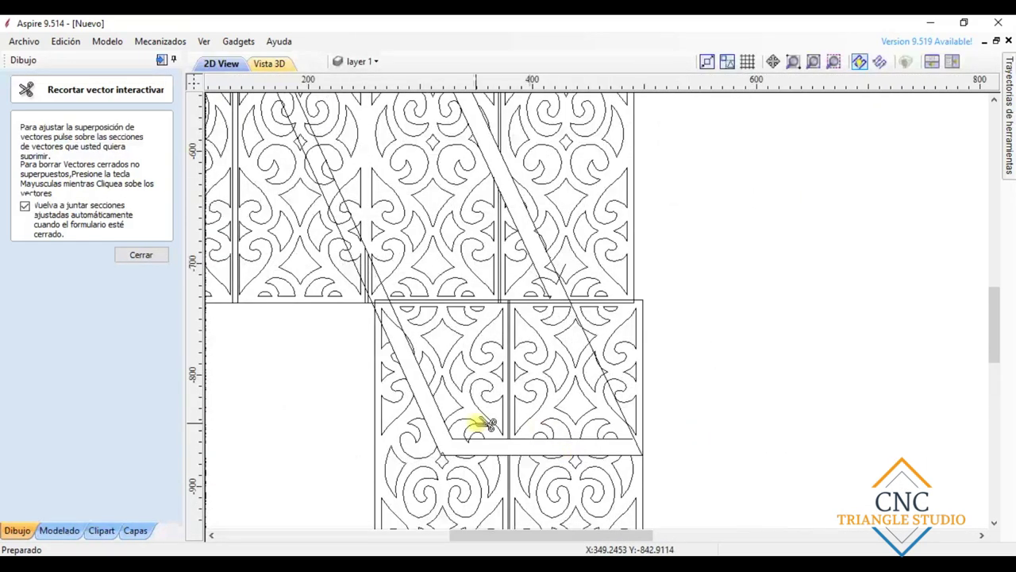
Trim the panel edge lines crossing the left diagonal border band where the upper and lower panel rows meet.
scroll(389, 277, "up", 2)
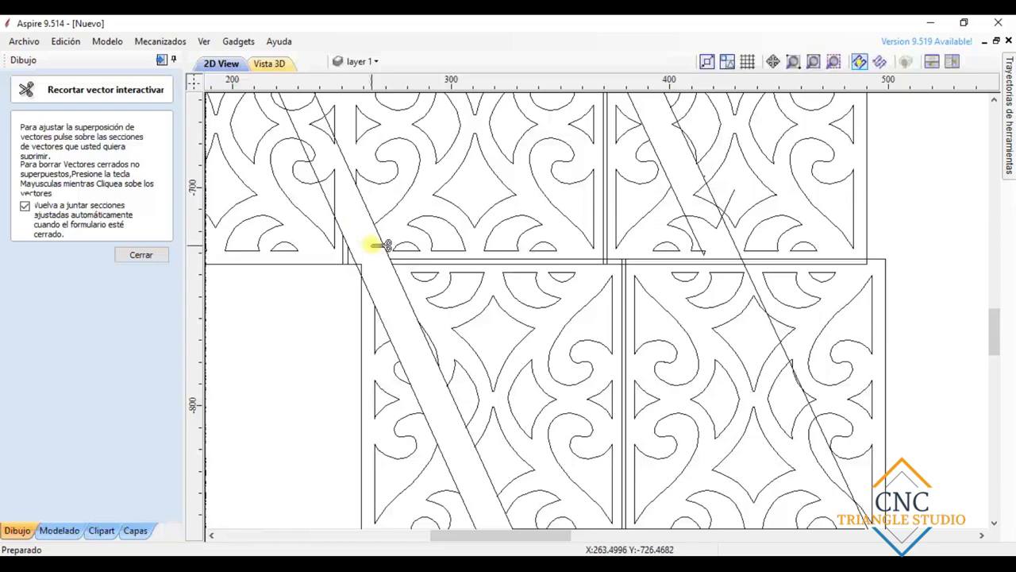
scroll(365, 270, "up", 3)
scroll(351, 286, "down", 2)
scroll(341, 274, "up", 1)
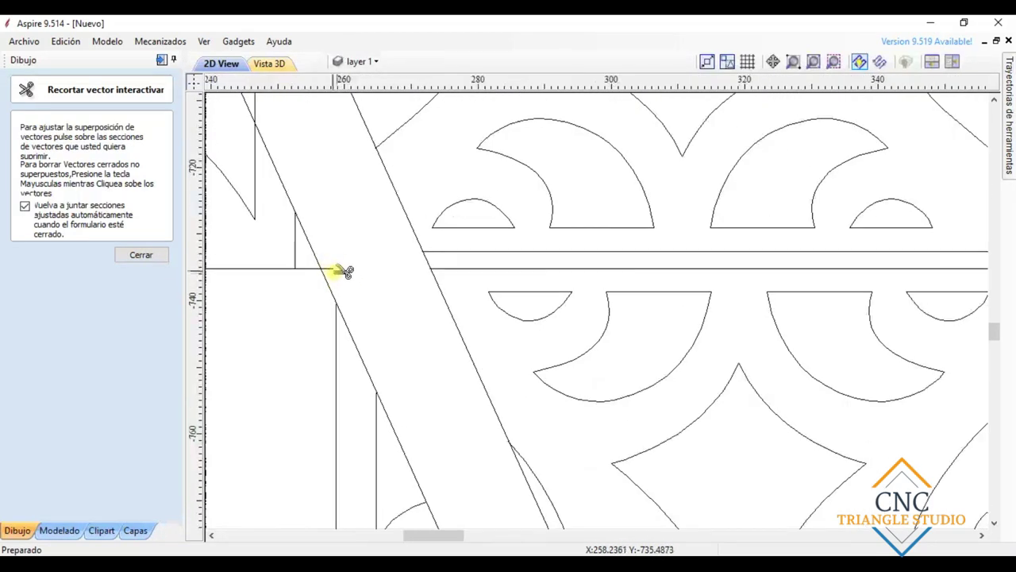
Examine both diagonal border bands along the whole arm for leftover lattice or panel lines, and finish trimming.
scroll(358, 231, "down", 2)
scroll(329, 163, "up", 2)
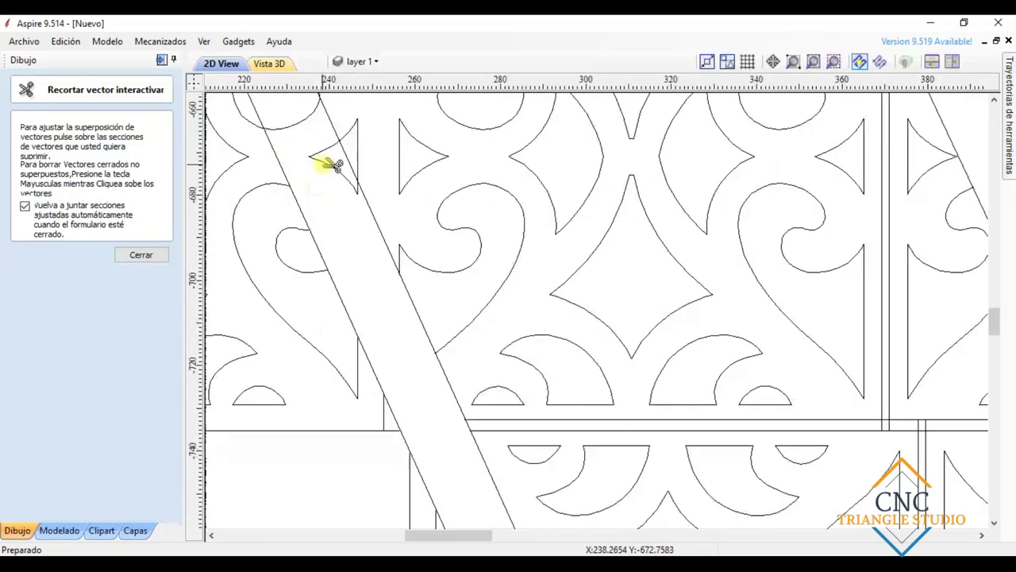
scroll(371, 274, "down", 1)
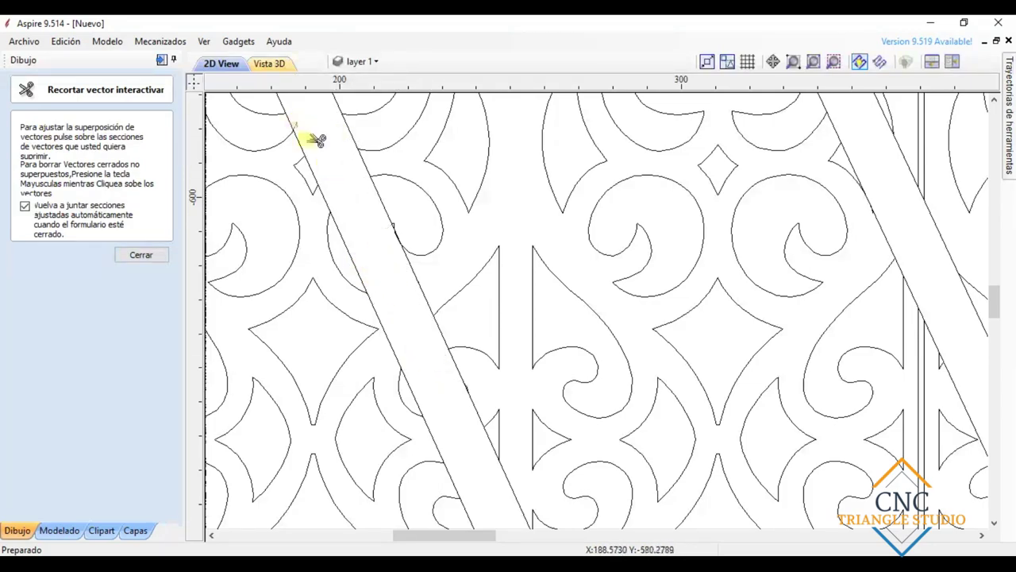
scroll(336, 140, "down", 2)
scroll(397, 284, "up", 2)
scroll(420, 290, "down", 2)
scroll(484, 333, "up", 1)
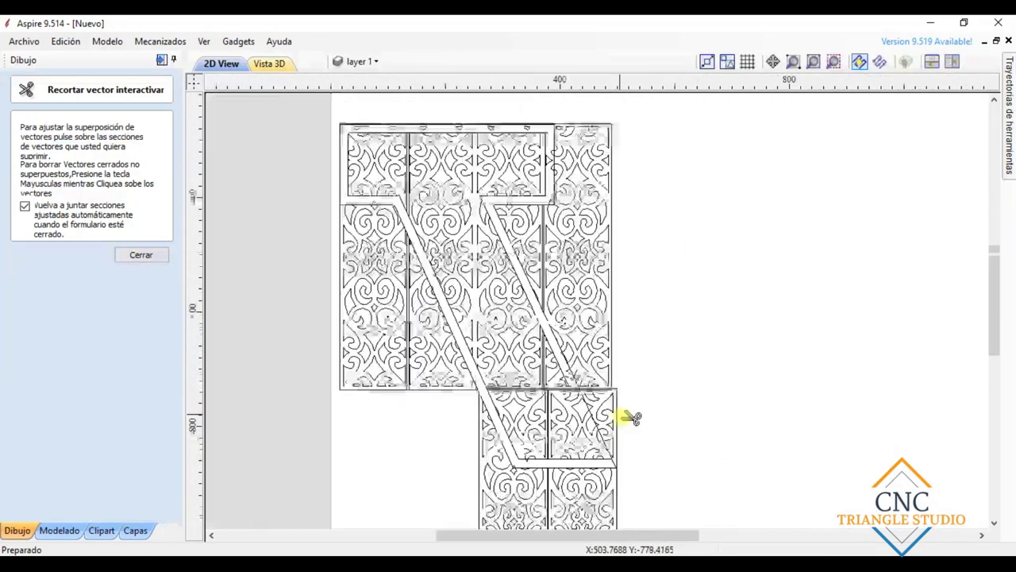
scroll(628, 414, "up", 1)
key("Escape")
Draw a straight polyline for the missing inner edge of the right diagonal border band, from the panel-row junction down past the bottom border.
left_click(21, 177)
scroll(424, 270, "up", 2)
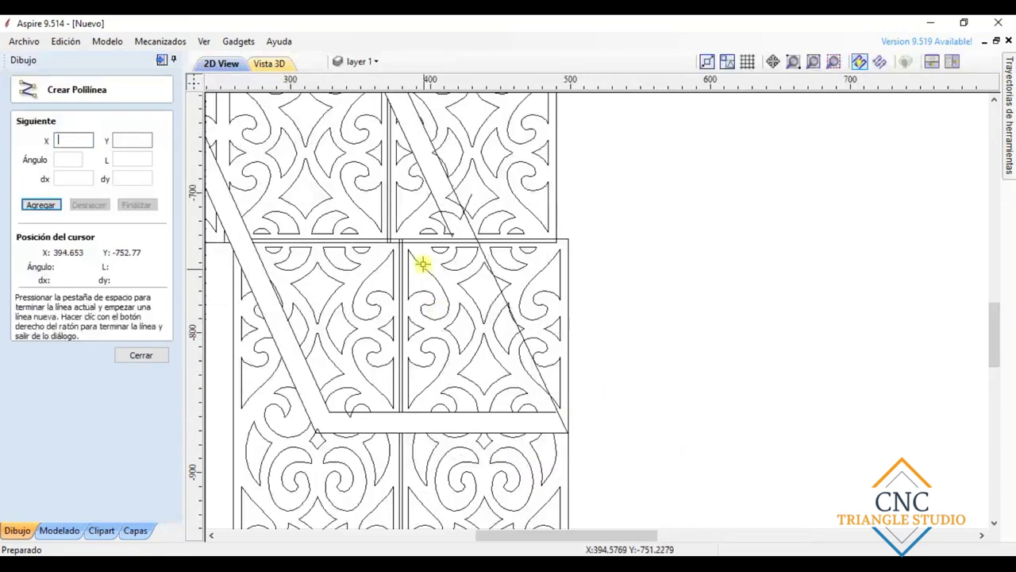
scroll(444, 238, "up", 1)
scroll(447, 231, "up", 1)
left_click(447, 231)
scroll(510, 340, "down", 3)
scroll(595, 498, "up", 2)
left_click(585, 501)
right_click(504, 466)
Trim the lattice and panel edges crossing the lower stretch of the right diagonal border band, beside the new inner edge.
left_click(127, 343)
scroll(601, 370, "up", 1)
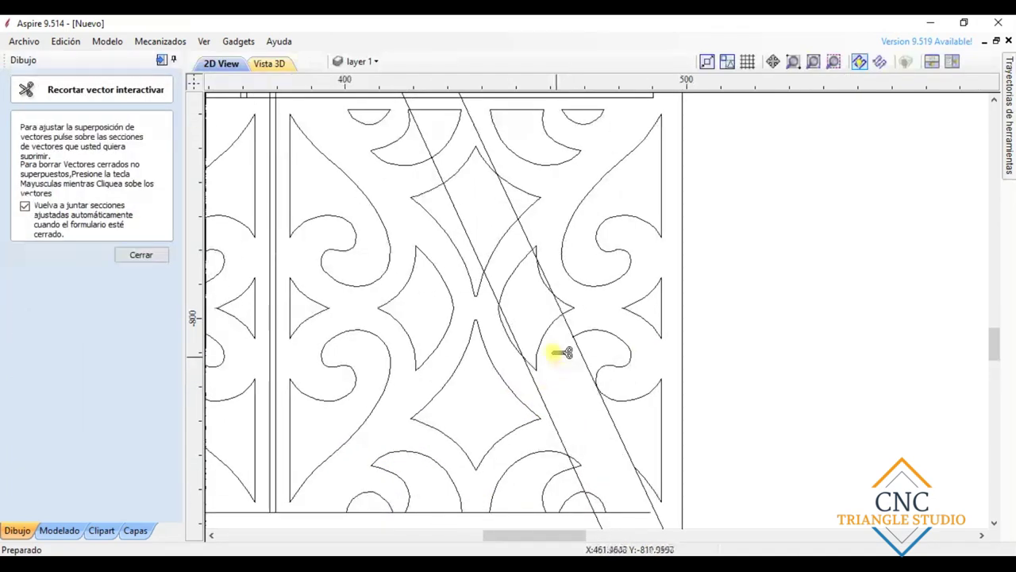
scroll(453, 167, "down", 3)
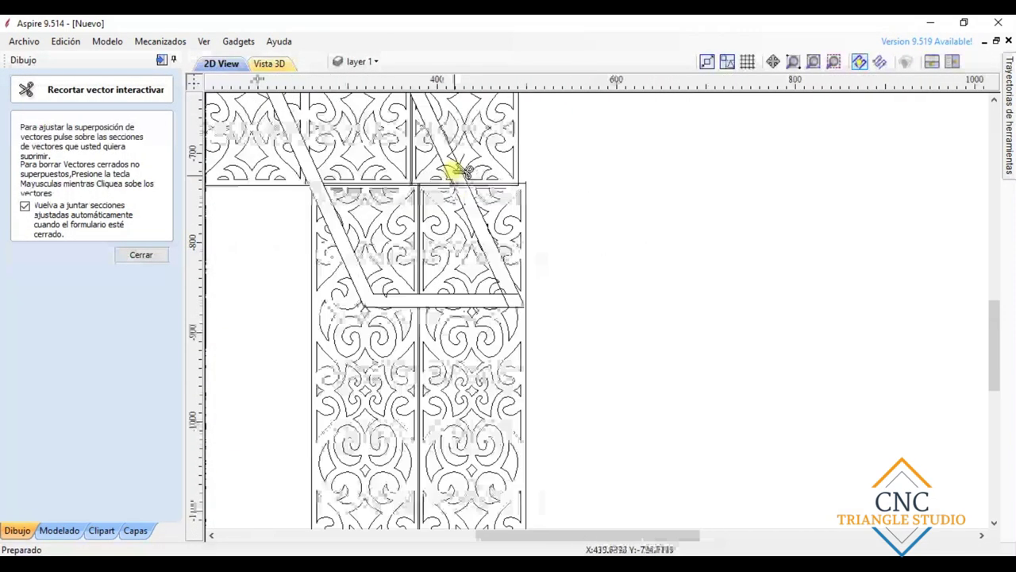
scroll(491, 218, "up", 2)
scroll(480, 167, "down", 3)
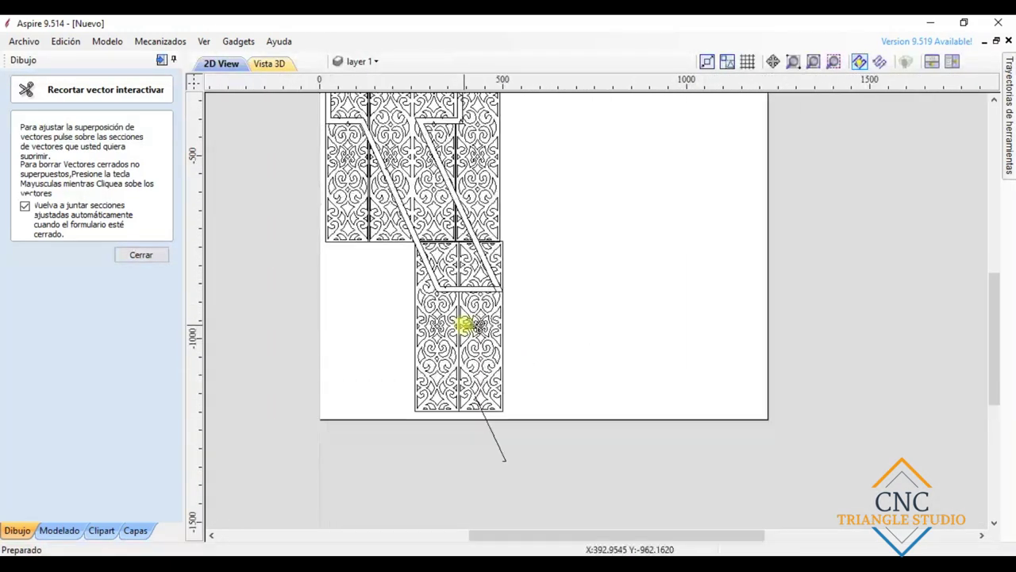
Delete the surplus lattice panels lying below the arm's bottom border.
key("Escape")
left_click_drag(497, 424, 318, 310)
scroll(365, 255, "up", 4)
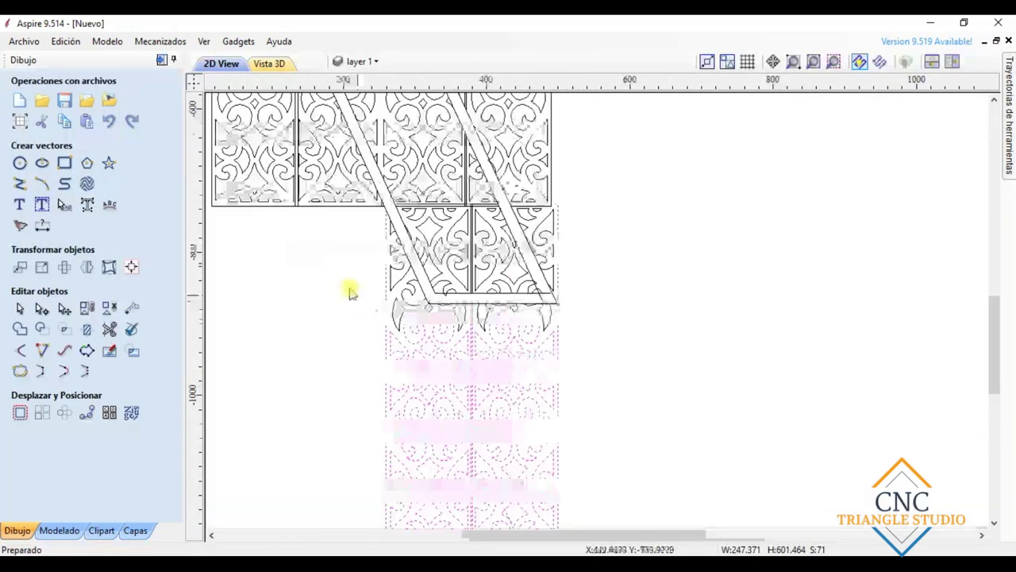
scroll(366, 294, "down", 3)
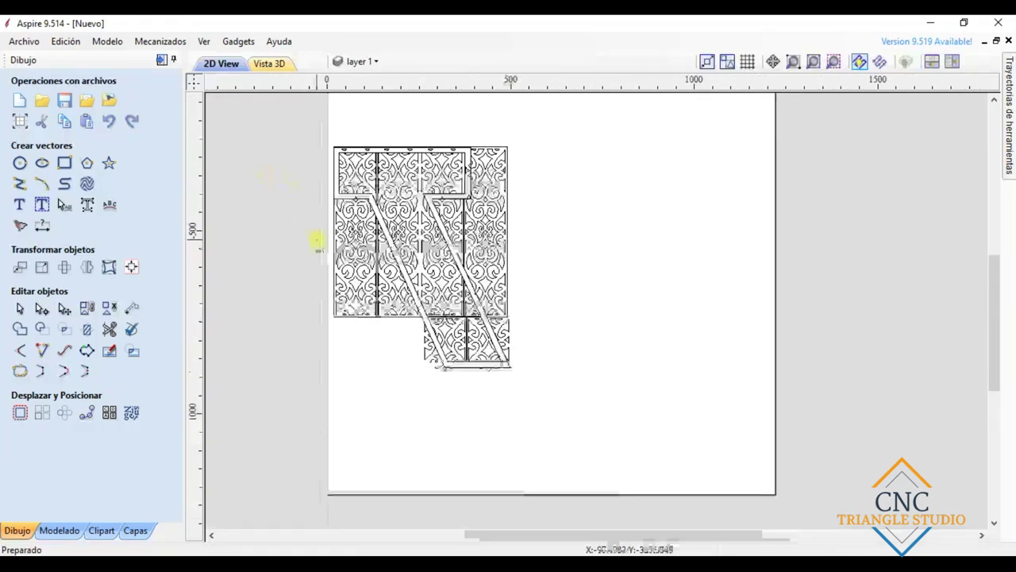
Delete the panel frames and large groups of surplus lattice pieces outside the arm's left and right diagonal borders.
scroll(384, 310, "up", 2)
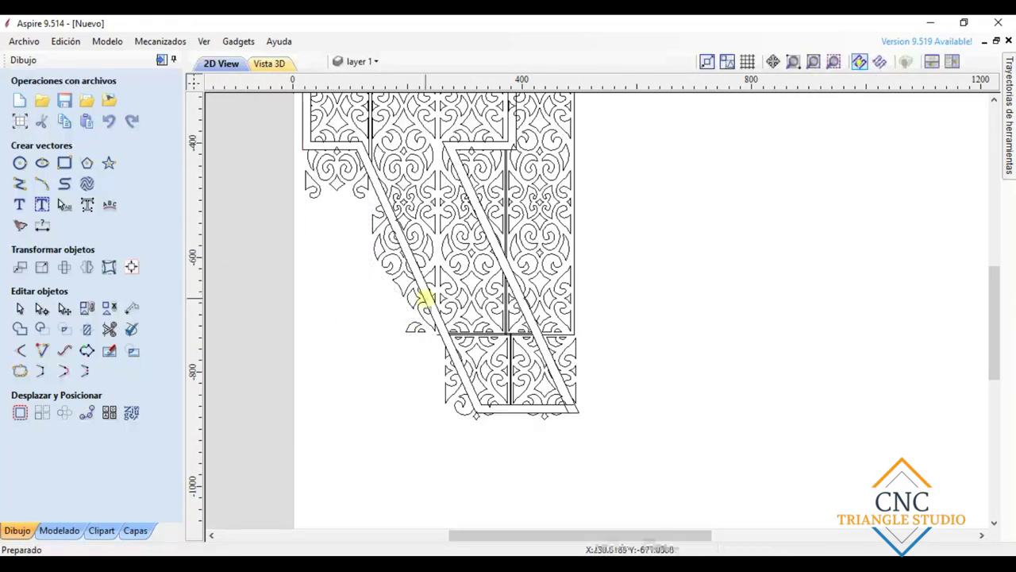
scroll(492, 306, "down", 2)
scroll(551, 317, "up", 2)
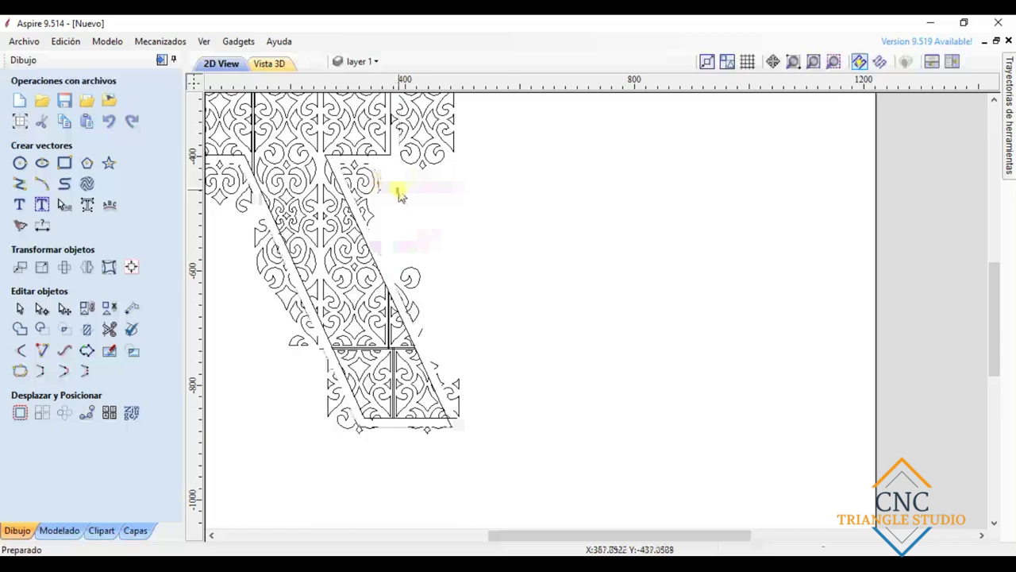
scroll(413, 210, "down", 3)
scroll(428, 226, "up", 2)
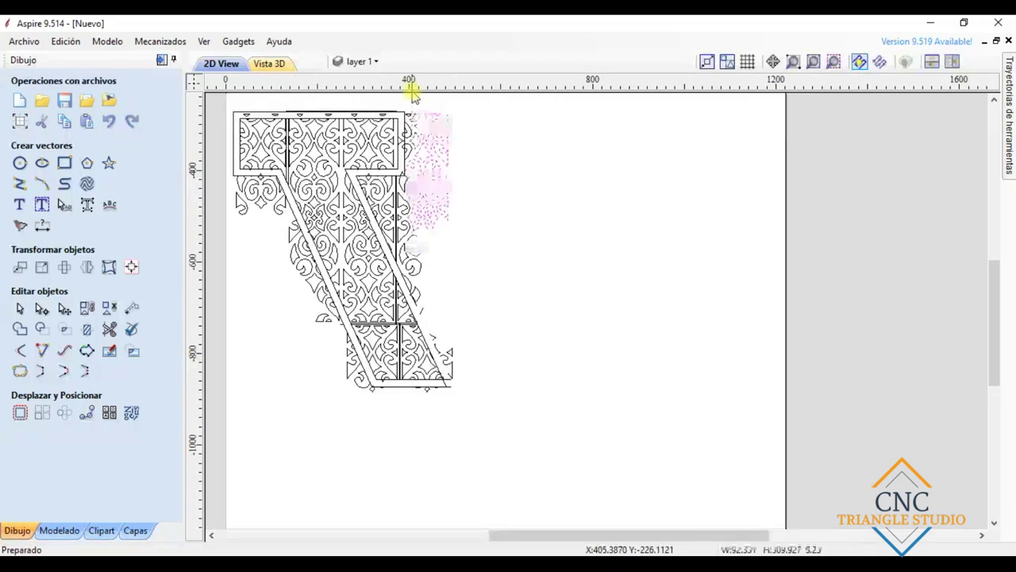
scroll(334, 190, "up", 3)
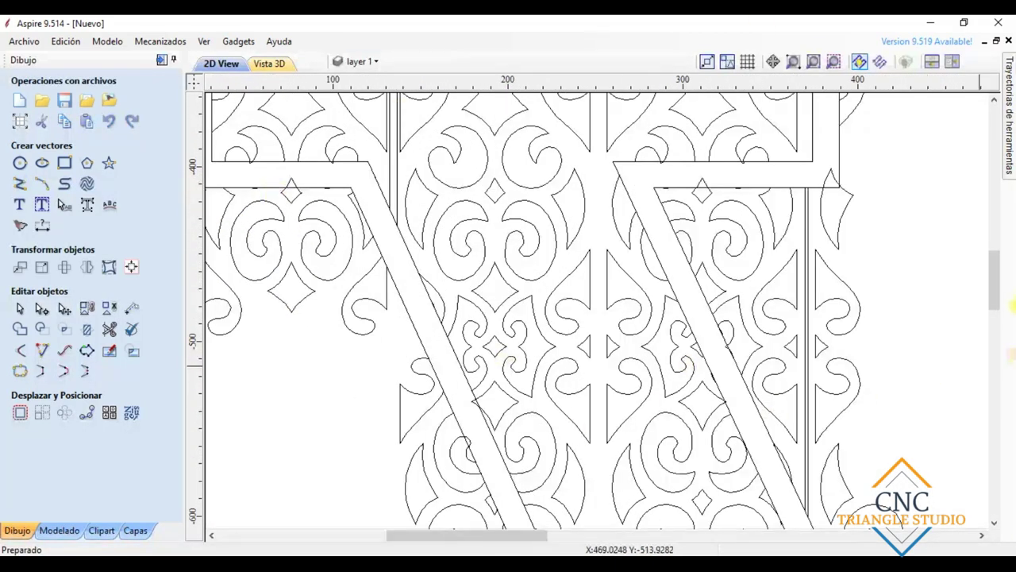
Delete the remaining lattice motifs beneath the left part of the arm's top bar.
key("Delete")
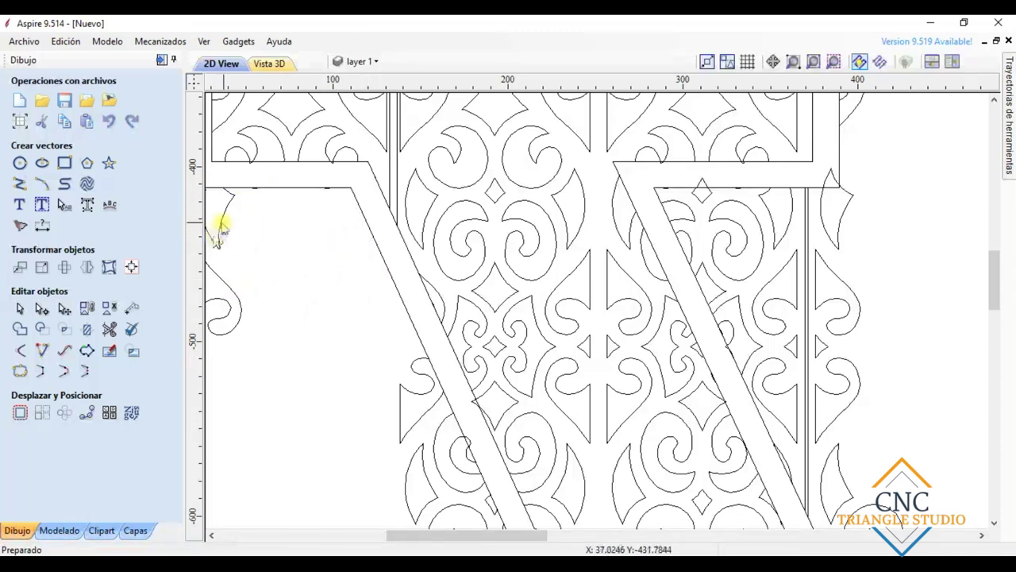
scroll(276, 328, "down", 2)
left_click(290, 306)
left_click(286, 309)
scroll(326, 326, "down", 1)
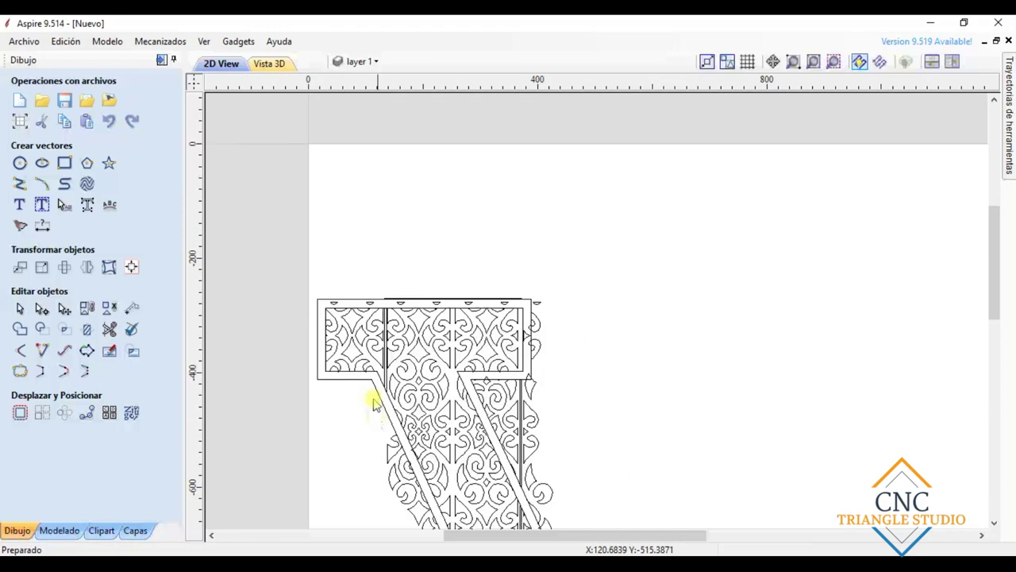
Delete the leftover half circles and line pieces along the top border, and the lattice beyond the top bar's right end.
scroll(263, 188, "up", 3)
scroll(311, 190, "down", 1)
left_click_drag(479, 208, 264, 176)
scroll(457, 162, "up", 1)
scroll(812, 177, "up", 1)
left_click(794, 153)
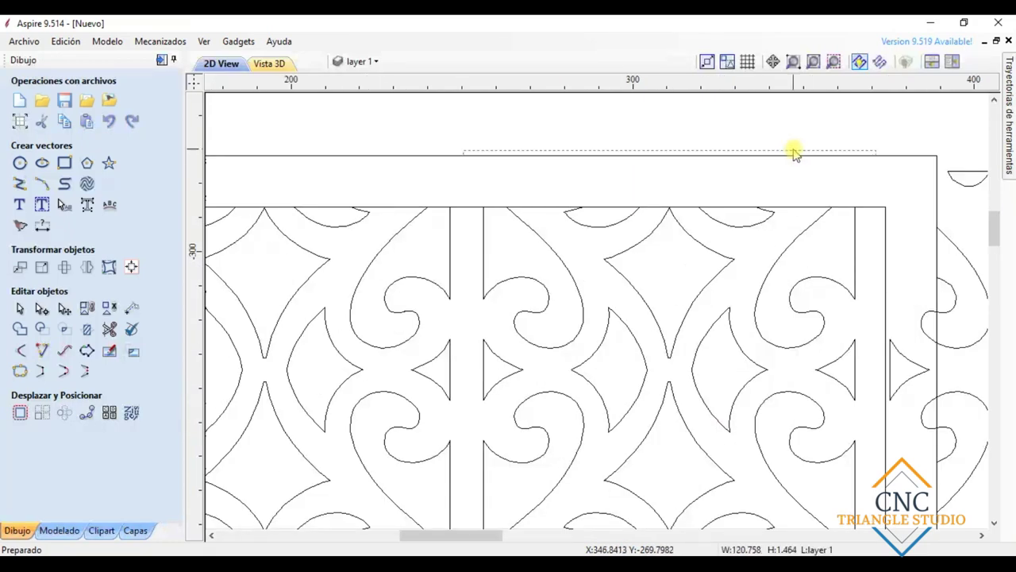
scroll(794, 152, "down", 3)
scroll(817, 205, "up", 2)
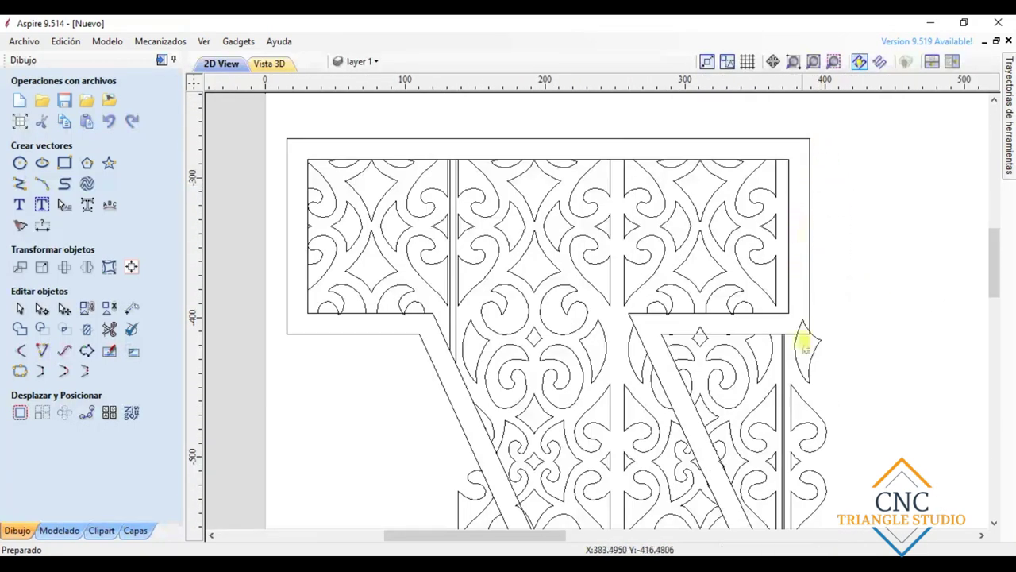
Delete the lattice motifs and panel edges beneath the right part of the top bar, including the slivers on its lower edge.
scroll(778, 381, "up", 1)
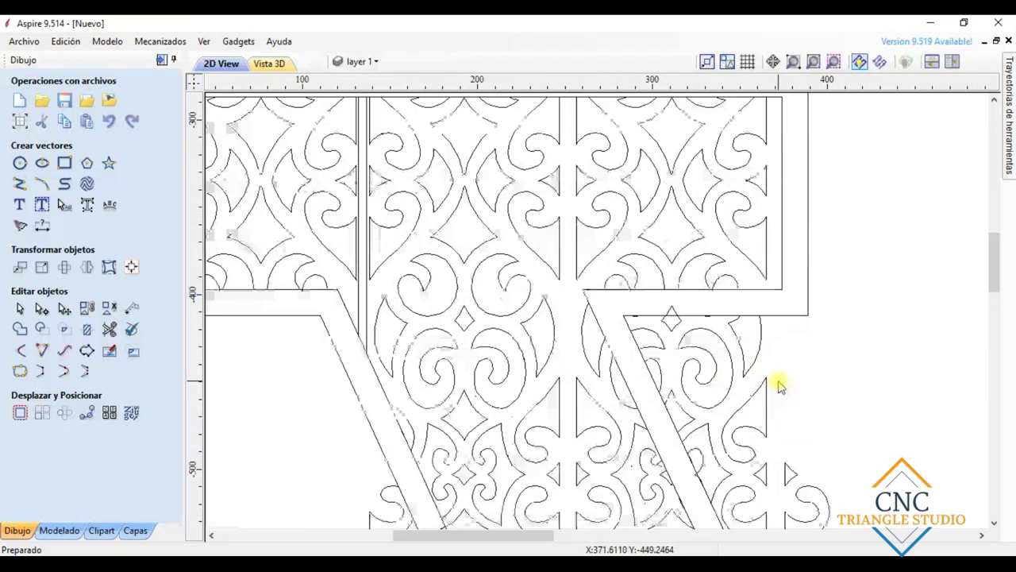
left_click(646, 315)
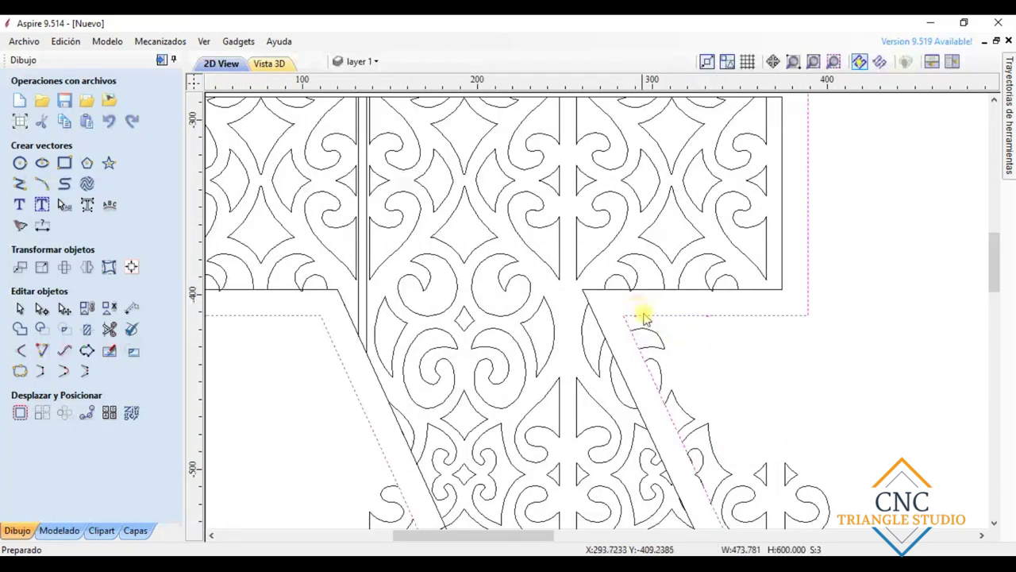
left_click(738, 316)
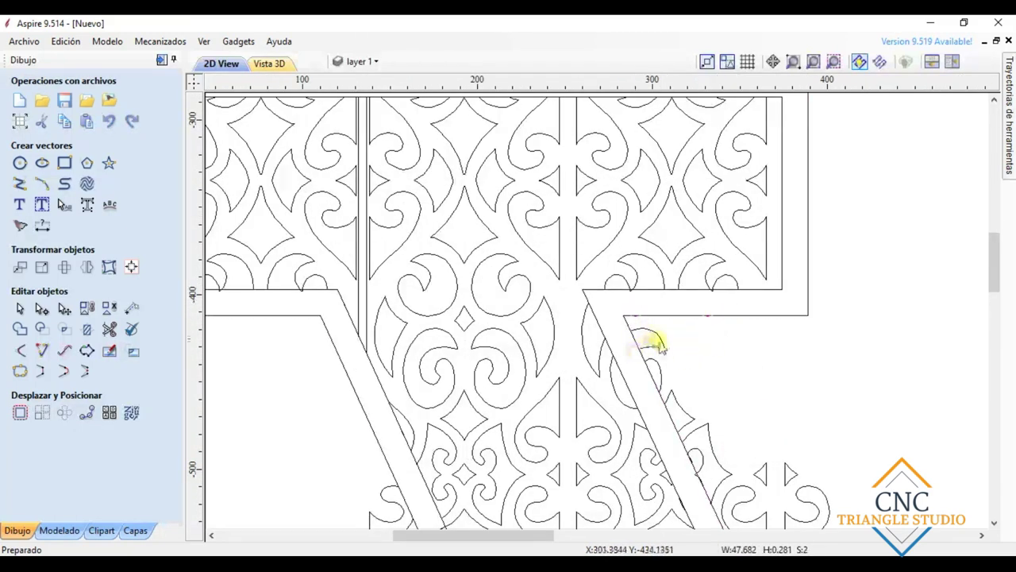
scroll(679, 413, "down", 2)
scroll(703, 389, "up", 1)
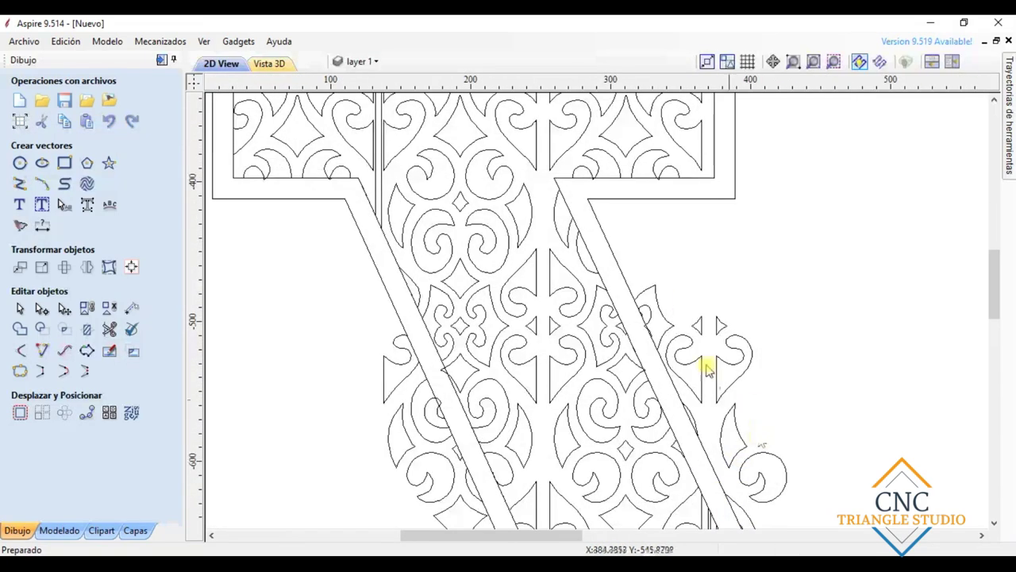
Delete the scroll motifs and fragments outside the upper and middle stretch of the right diagonal border.
left_click(673, 329)
left_click(643, 311)
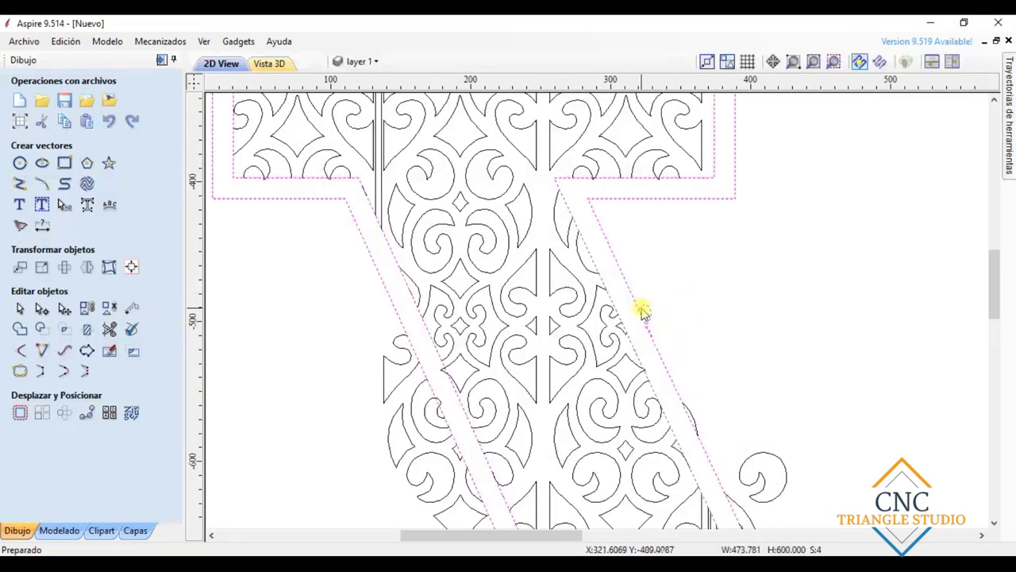
left_click(640, 352)
scroll(680, 442, "down", 2)
scroll(685, 440, "up", 3)
scroll(685, 437, "down", 2)
scroll(936, 227, "down", 3)
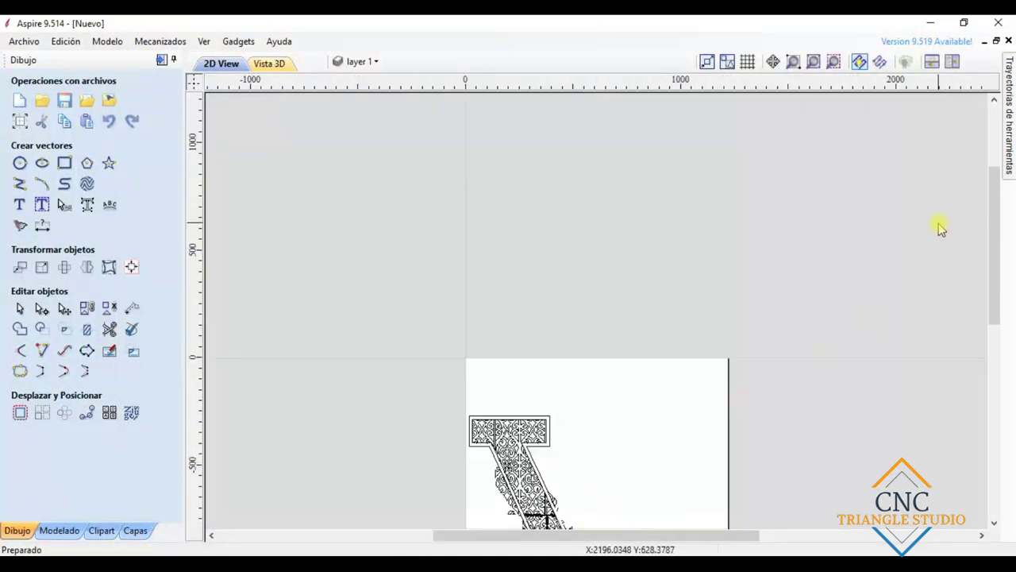
Delete the leftover motifs outside the lowest stretch of the left diagonal border and below the bottom border.
scroll(589, 403, "up", 5)
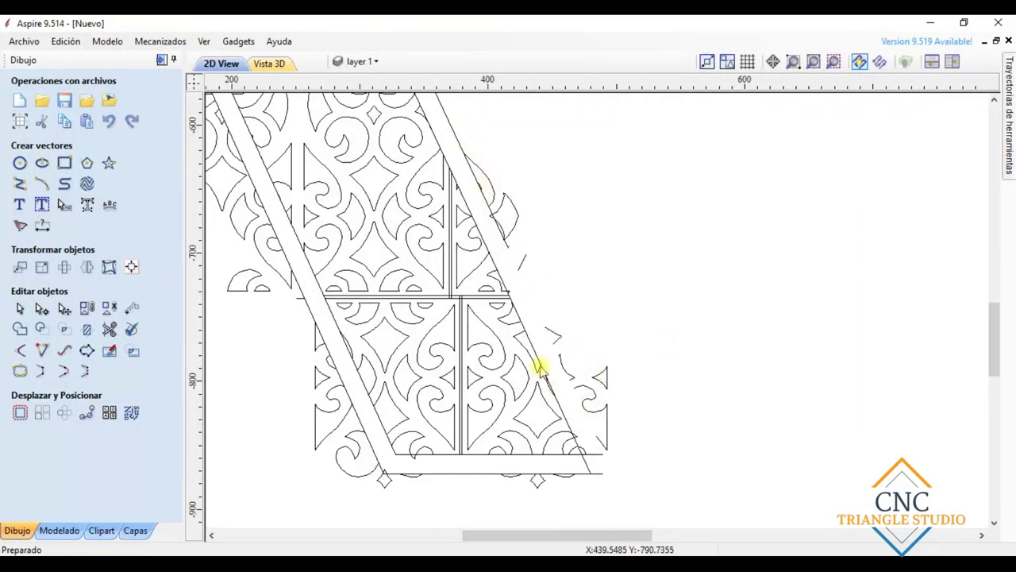
left_click(315, 401)
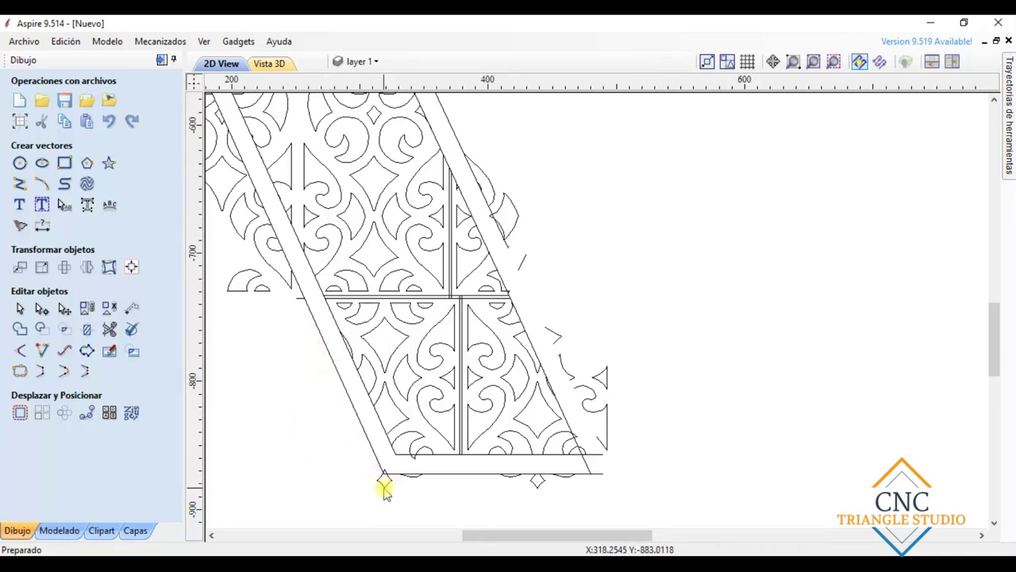
scroll(243, 410, "down", 2)
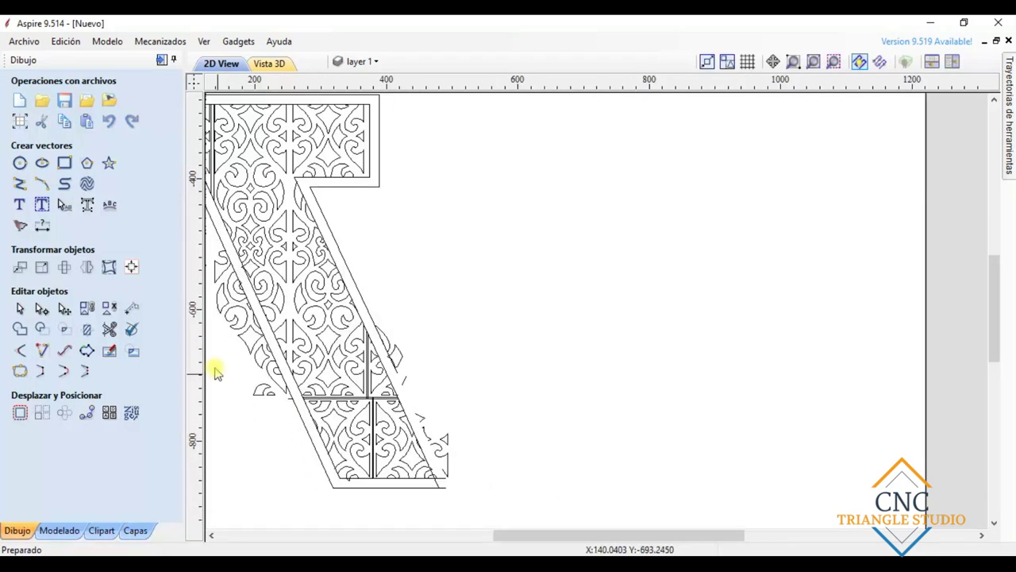
scroll(221, 304, "up", 1)
Delete the remaining lattice motifs and stray line pieces outside the middle stretch of the left diagonal border.
left_click(227, 270)
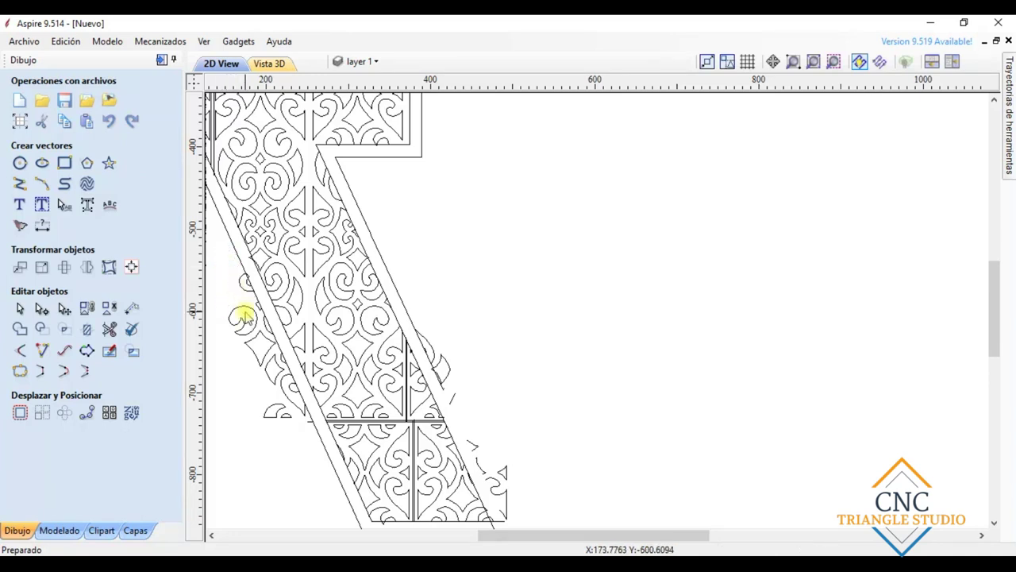
scroll(257, 309, "up", 2)
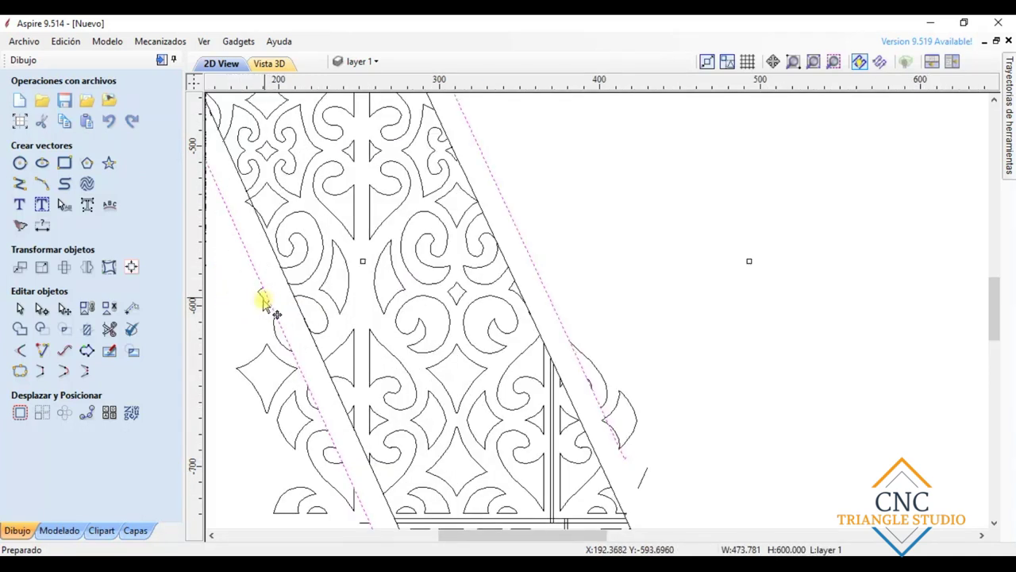
left_click(267, 351)
left_click(295, 416)
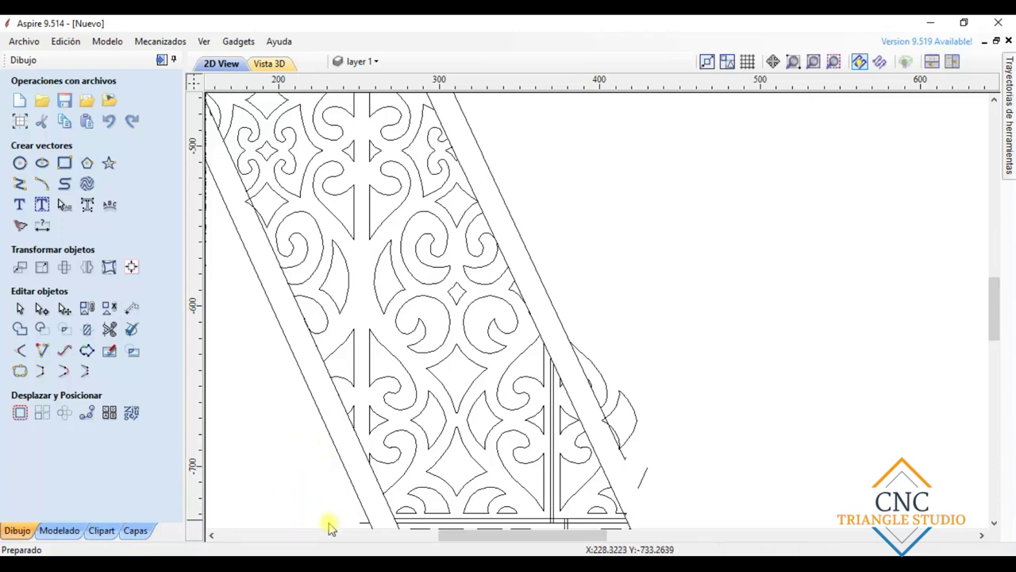
scroll(363, 521, "down", 5)
scroll(447, 469, "up", 2)
scroll(476, 485, "down", 2)
scroll(494, 492, "up", 1)
scroll(466, 500, "down", 2)
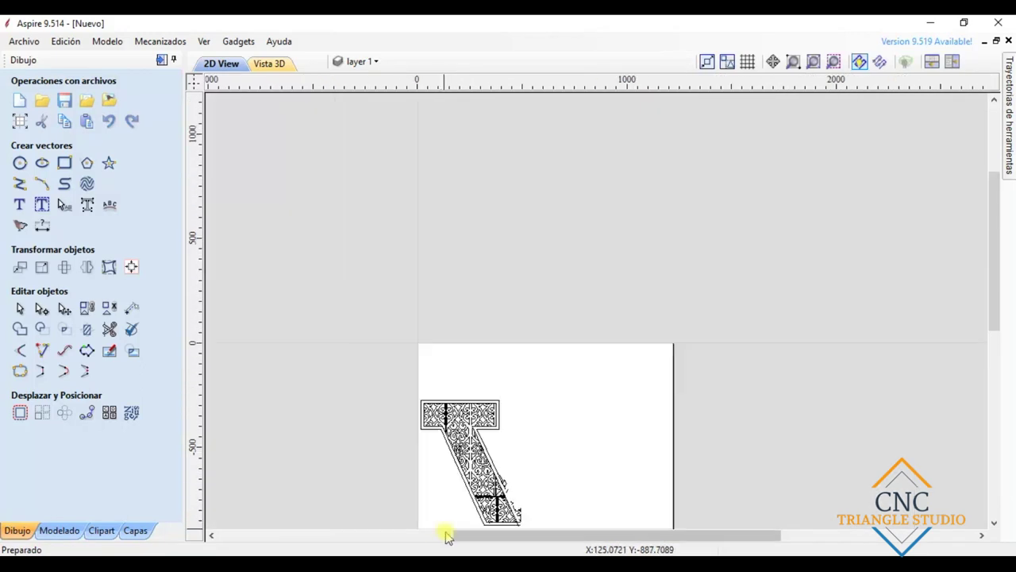
Draw a 280 mm polyline at -65° from the broken end of the right diagonal's outer edge, extending it past the bottom border.
scroll(483, 496, "up", 3)
left_click(20, 183)
scroll(508, 415, "up", 3)
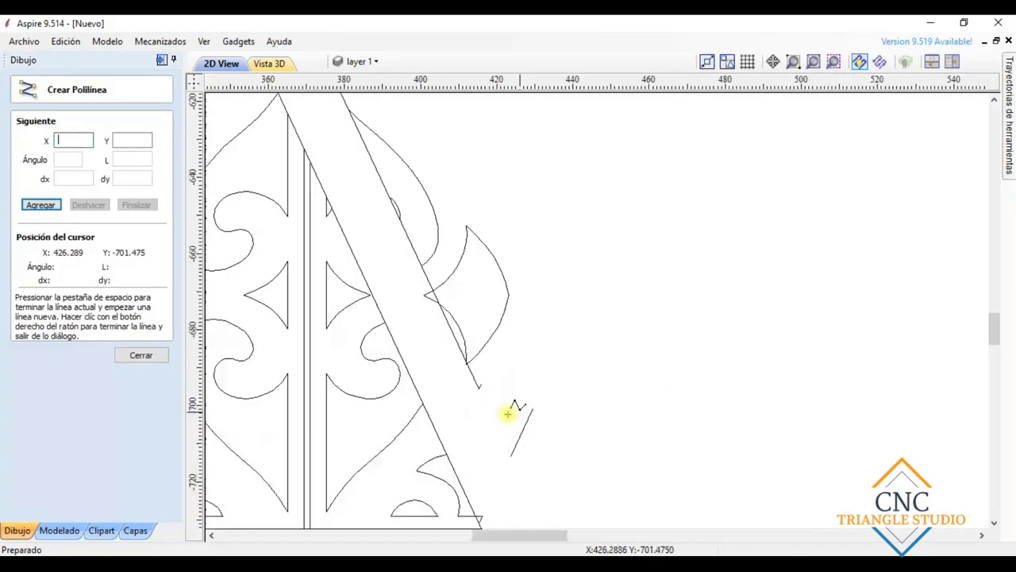
scroll(466, 368, "up", 2)
left_click(471, 370)
right_click(490, 395)
key("space")
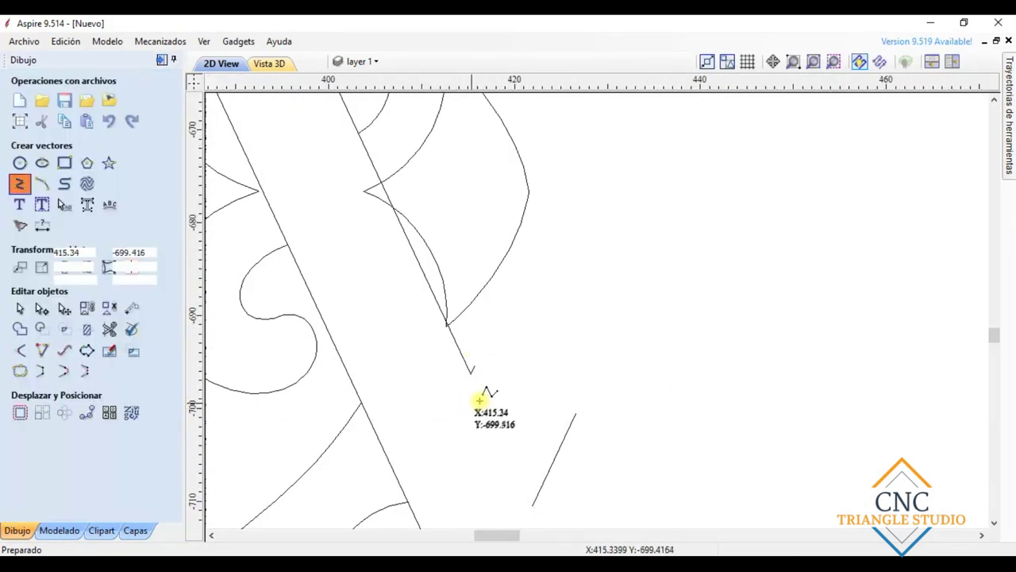
scroll(503, 466, "down", 5)
scroll(516, 501, "down", 4)
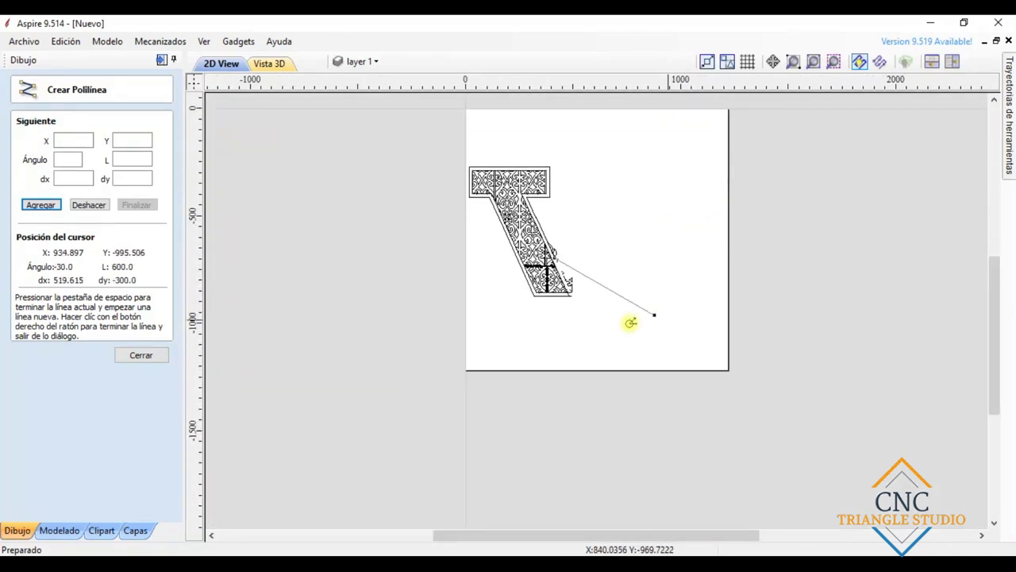
scroll(551, 227, "up", 4)
scroll(556, 215, "down", 3)
scroll(570, 243, "up", 4)
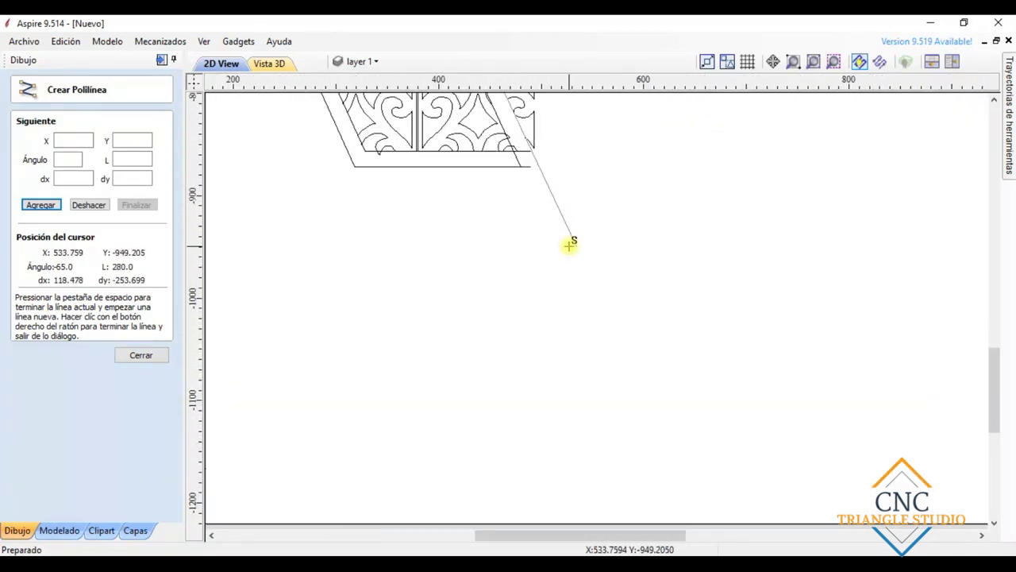
right_click(513, 275)
scroll(415, 193, "down", 3)
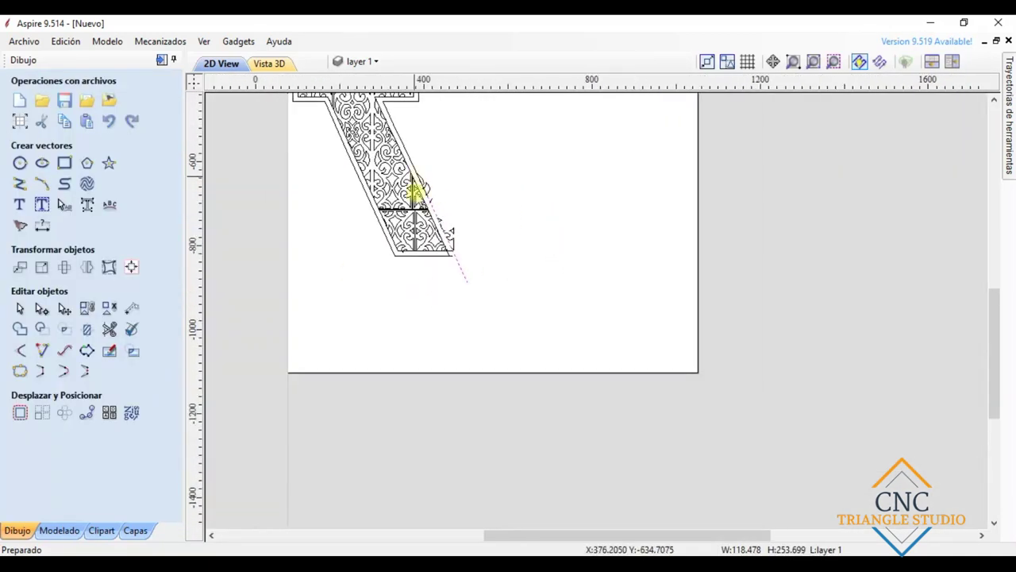
Draw a 30 mm horizontal polyline from the end of the outer bottom edge, extending it past the right diagonal's outer edge.
scroll(445, 317, "up", 4)
left_click(18, 204)
scroll(495, 295, "up", 2)
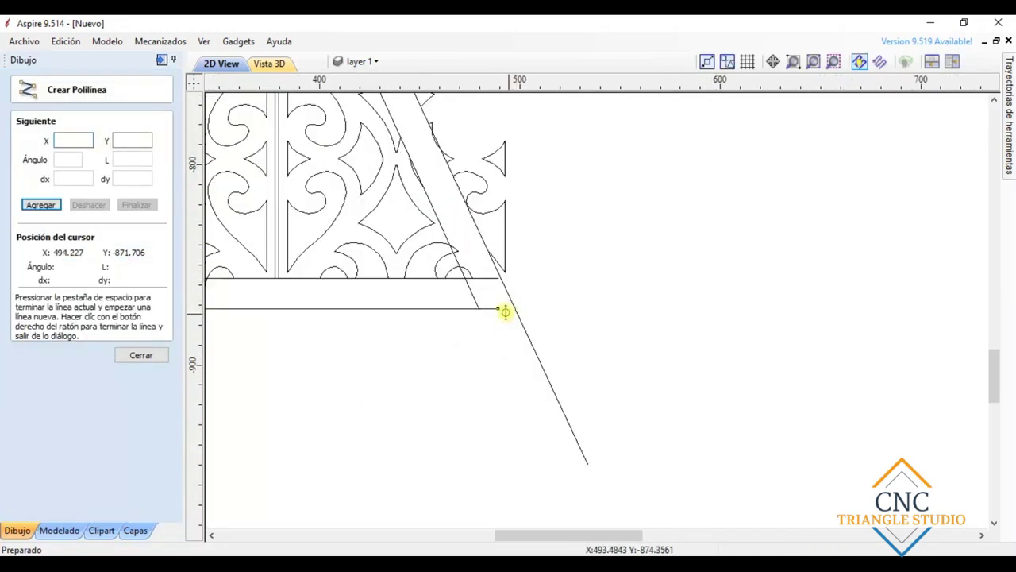
left_click(505, 308)
left_click(566, 308)
right_click(566, 308)
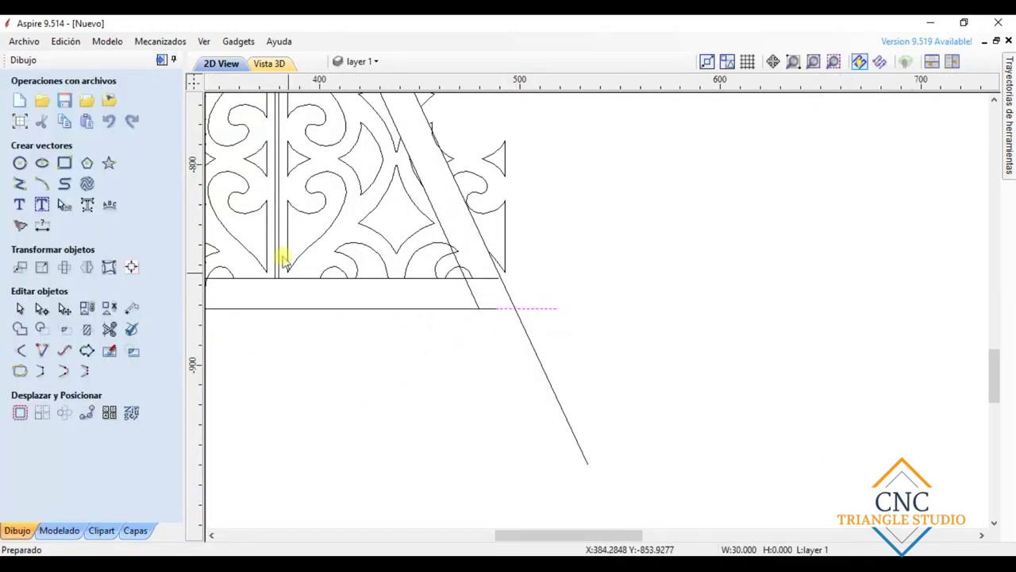
Draw a 52 mm horizontal polyline from the end of the inner bottom border, extending it outward past the right diagonal.
key("space")
left_click(500, 278)
left_click(603, 278)
right_click(603, 278)
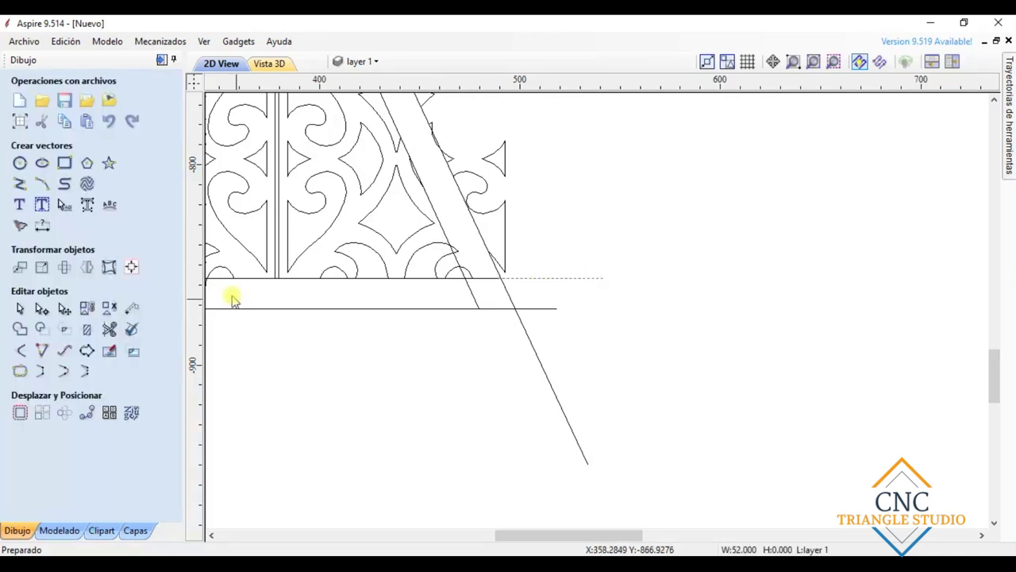
Trim the overshooting line ends at the foot's lower right corner and the scroll fragments outside the lowest stretch of the right diagonal.
left_click(108, 329)
left_click(548, 377)
left_click(537, 308)
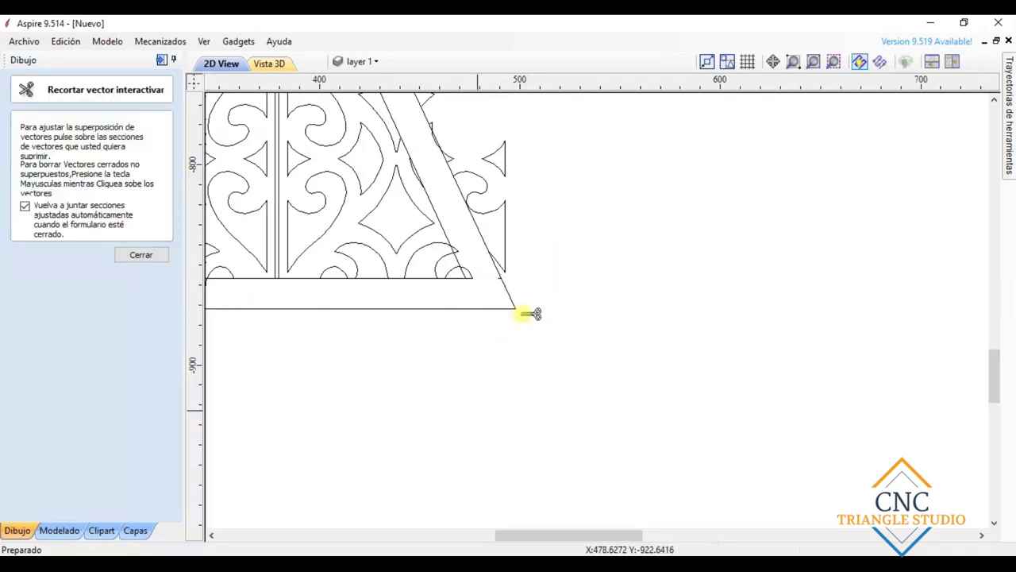
scroll(486, 409, "up", 1)
scroll(434, 311, "up", 3)
scroll(444, 310, "up", 2)
scroll(420, 270, "down", 4)
scroll(407, 203, "up", 5)
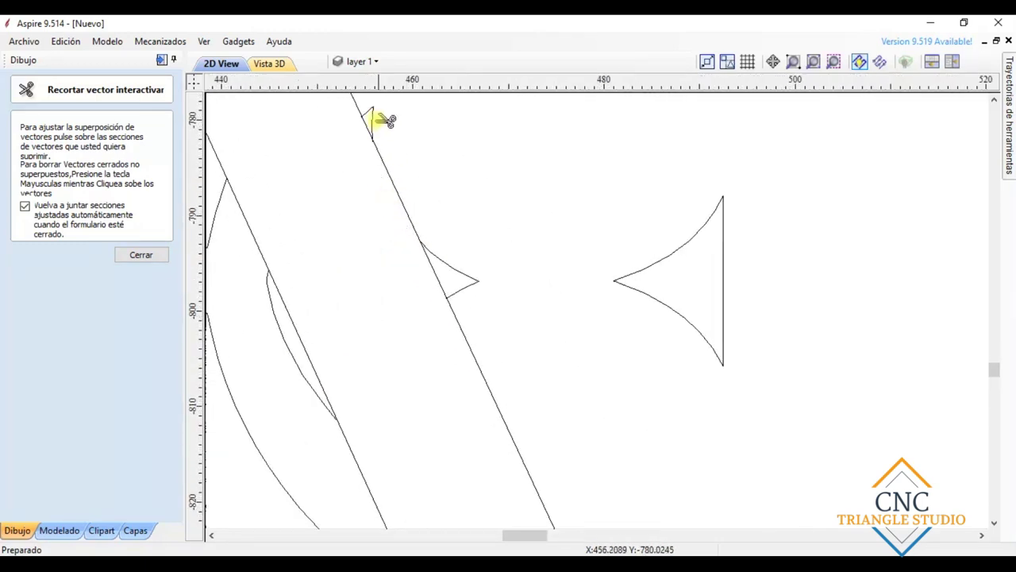
Try to trim away the inner border line around the lattice.
scroll(474, 272, "down", 10)
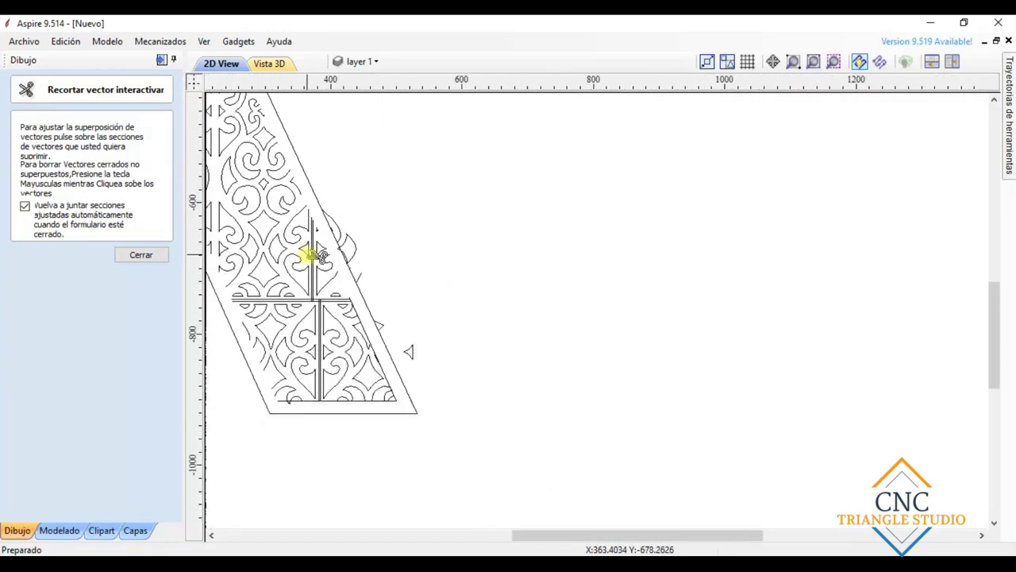
scroll(267, 196, "down", 2)
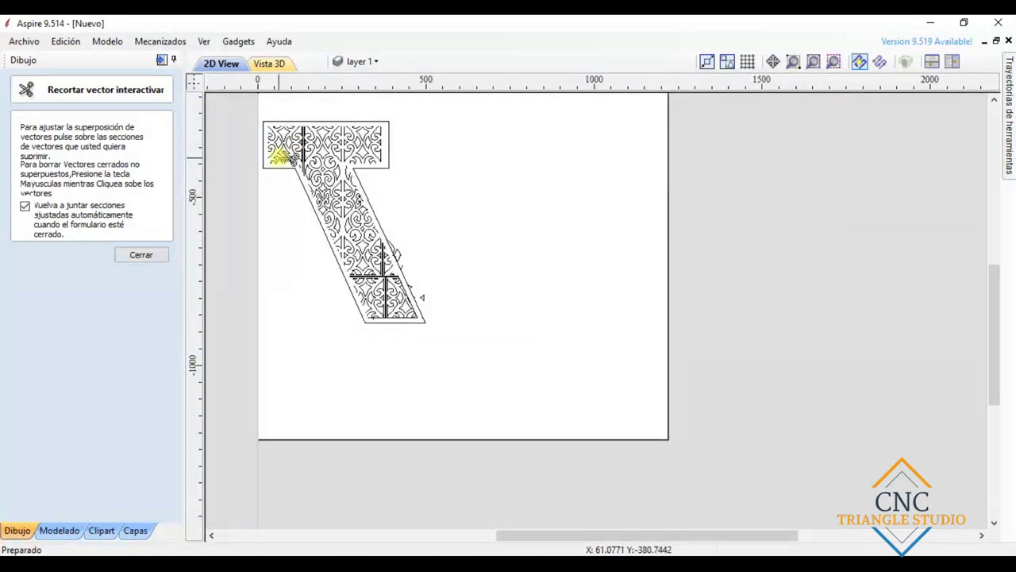
scroll(397, 243, "up", 5)
key("Escape")
Delete the leaf-shaped arcs and loose fragments outside the lower middle stretch of the right diagonal's outer edge.
scroll(426, 159, "down", 3)
scroll(436, 336, "up", 4)
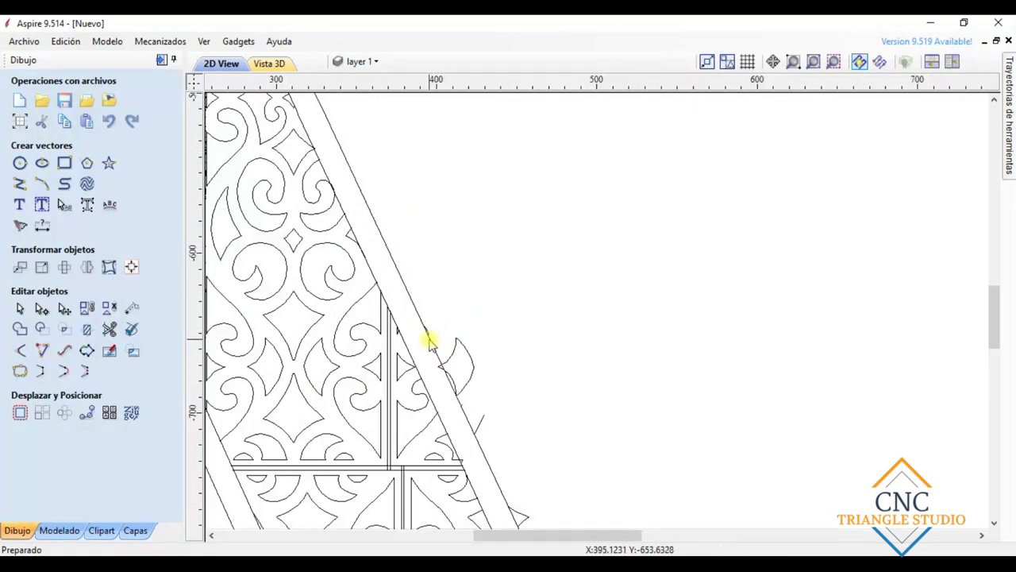
scroll(428, 343, "up", 2)
scroll(516, 393, "down", 2)
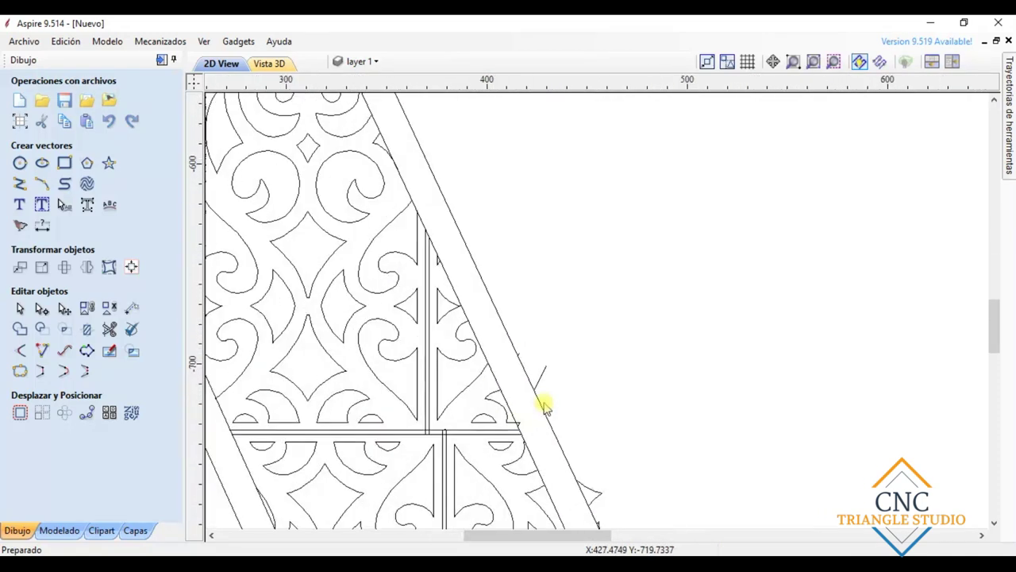
scroll(540, 406, "up", 2)
scroll(500, 325, "up", 5)
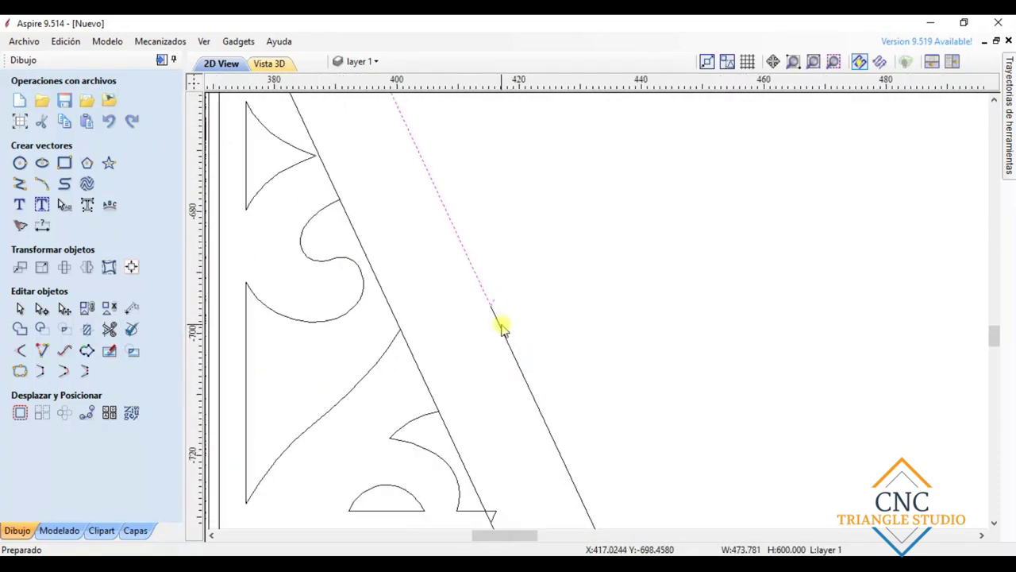
Trim the small stubs and pointed motif remnants sticking out along the lower stretch of the right diagonal's outer edge.
left_click(110, 329)
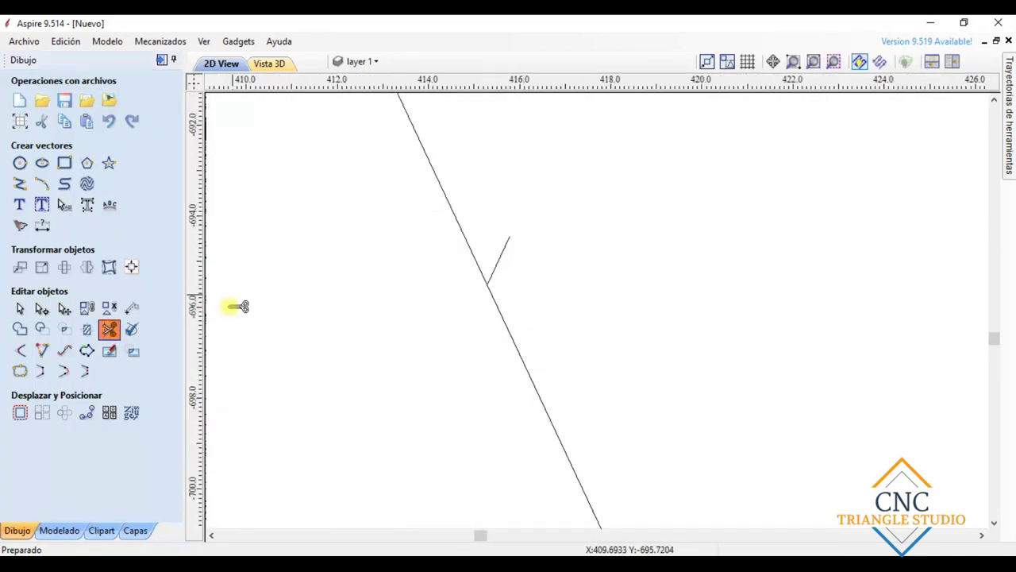
scroll(509, 243, "down", 5)
scroll(558, 339, "up", 3)
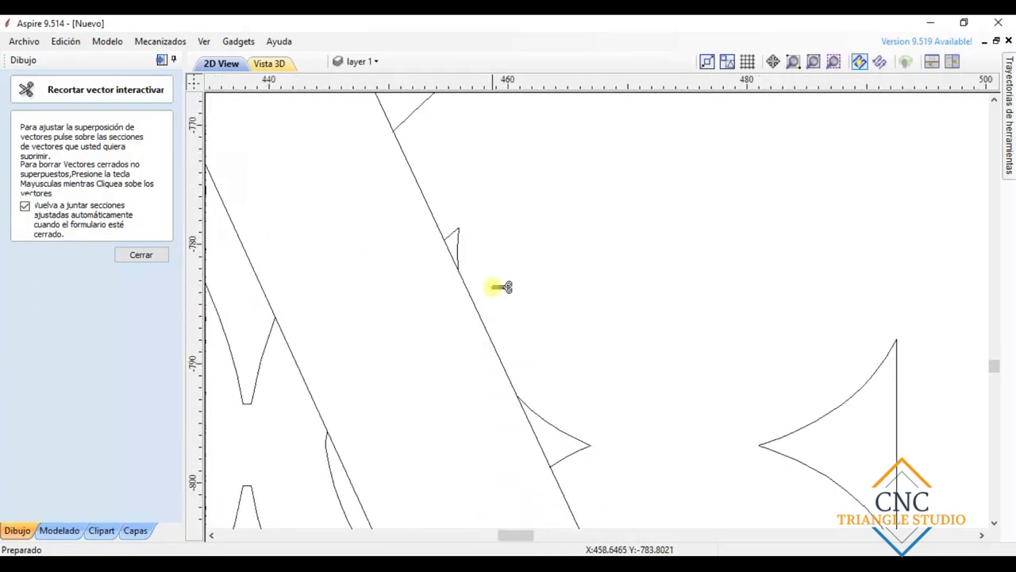
scroll(465, 265, "down", 4)
scroll(331, 169, "up", 5)
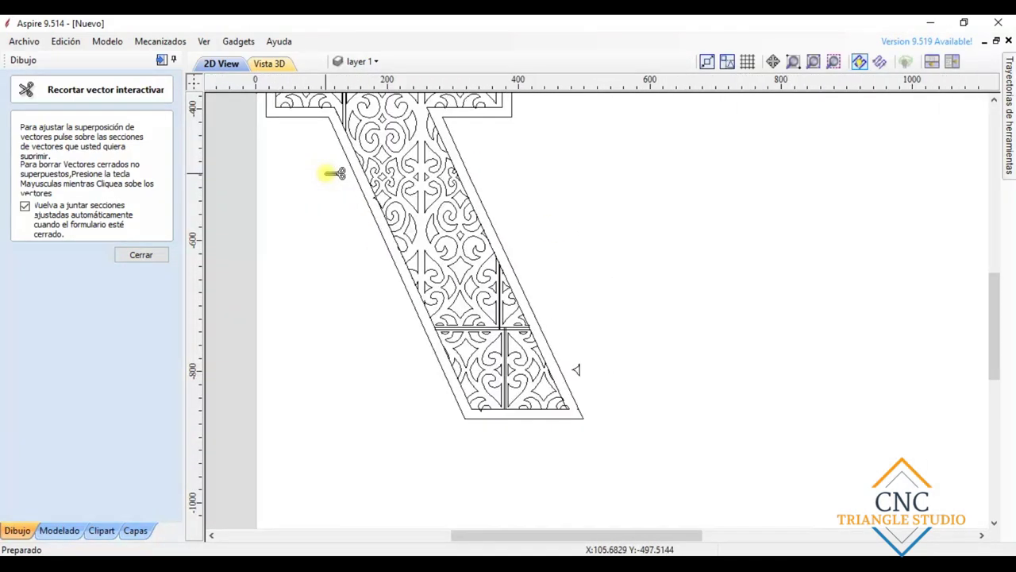
Remove the horizontal and vertical double divider lines that cross the lattice in the lower part of the diagonal.
scroll(380, 184, "down", 4)
scroll(521, 447, "up", 4)
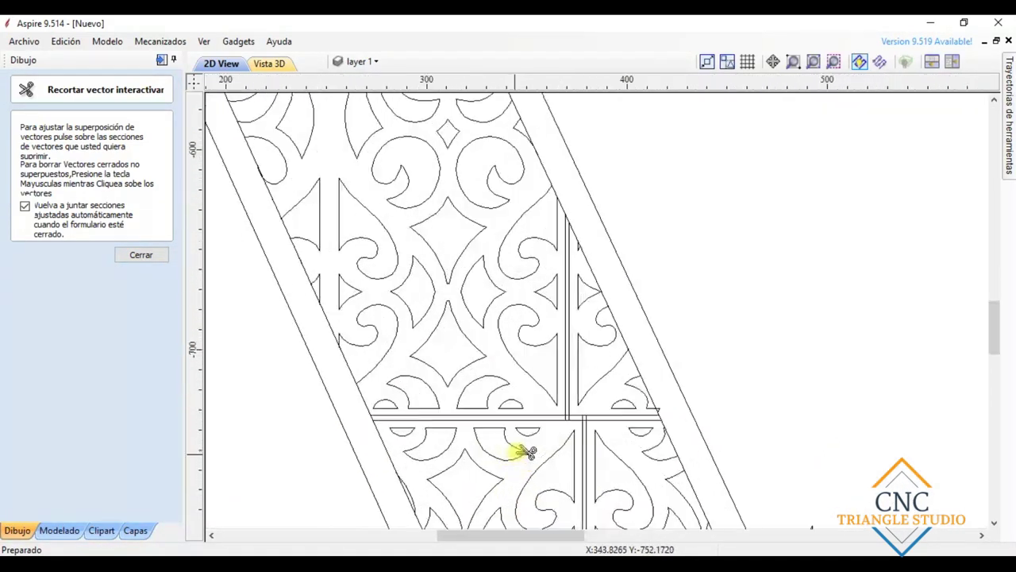
scroll(549, 424, "up", 1)
left_click(596, 399)
left_click(593, 394)
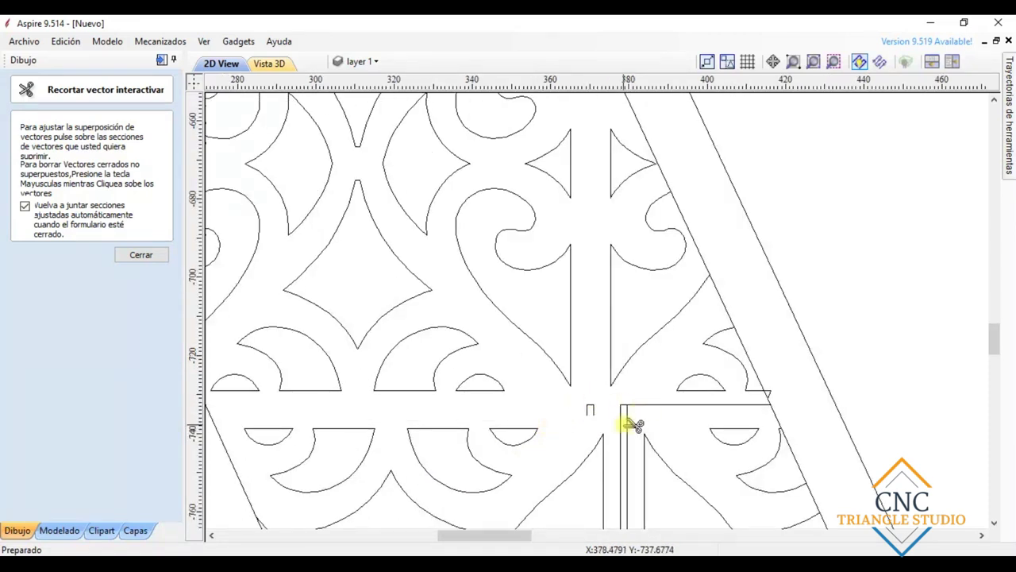
key("Escape")
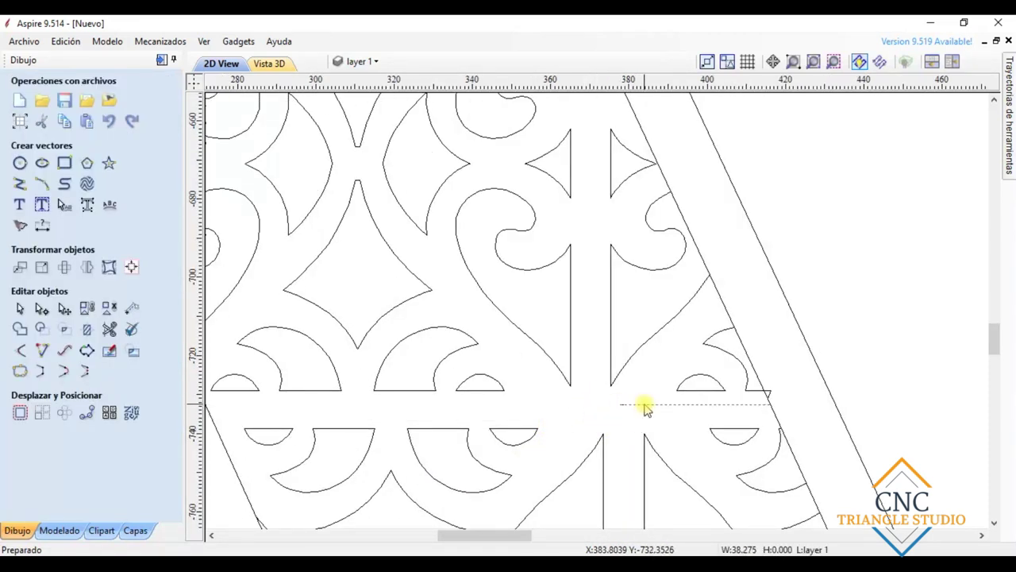
scroll(640, 412, "down", 4)
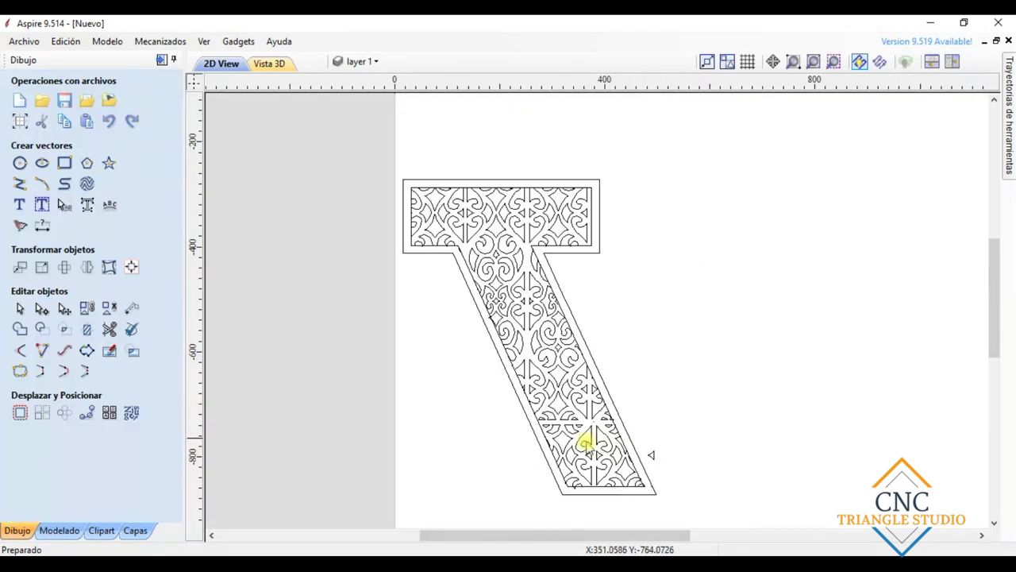
Trim the thin motif slivers crossing the inner border lines along the lower part of the diagonal.
scroll(540, 397, "up", 3)
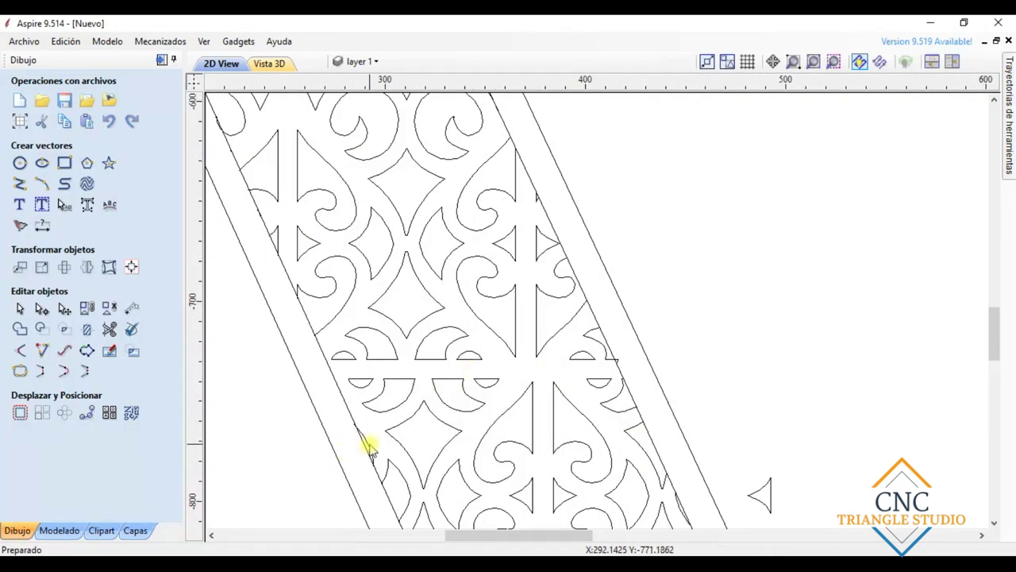
scroll(370, 447, "down", 3)
scroll(507, 437, "up", 3)
left_click(109, 307)
scroll(390, 377, "up", 2)
scroll(361, 409, "down", 1)
scroll(361, 409, "down", 3)
scroll(298, 223, "up", 3)
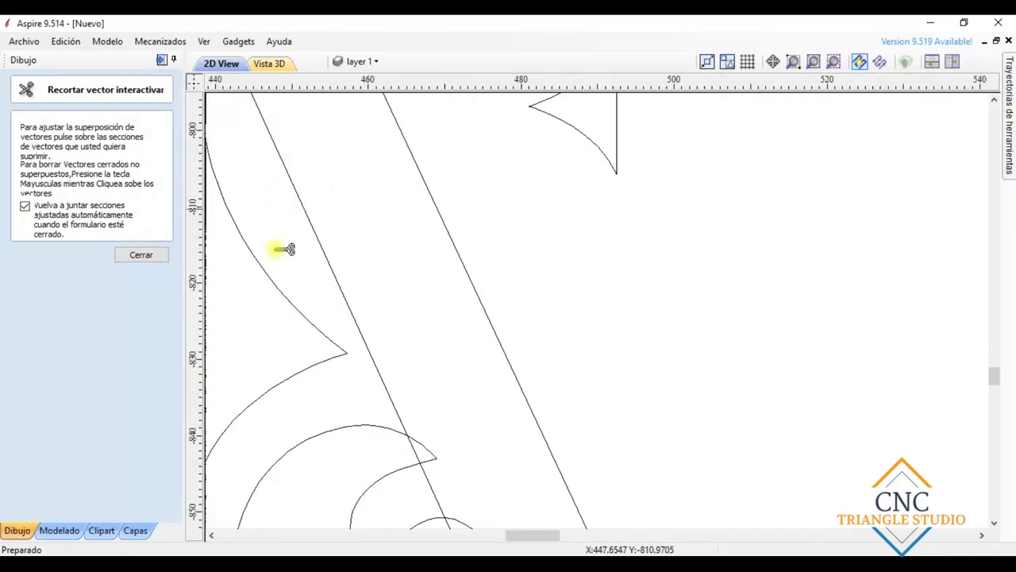
Trim the leftover stub at the foot's lower right corner and delete the stray triangle outside the right diagonal.
scroll(403, 476, "down", 3)
scroll(393, 500, "up", 4)
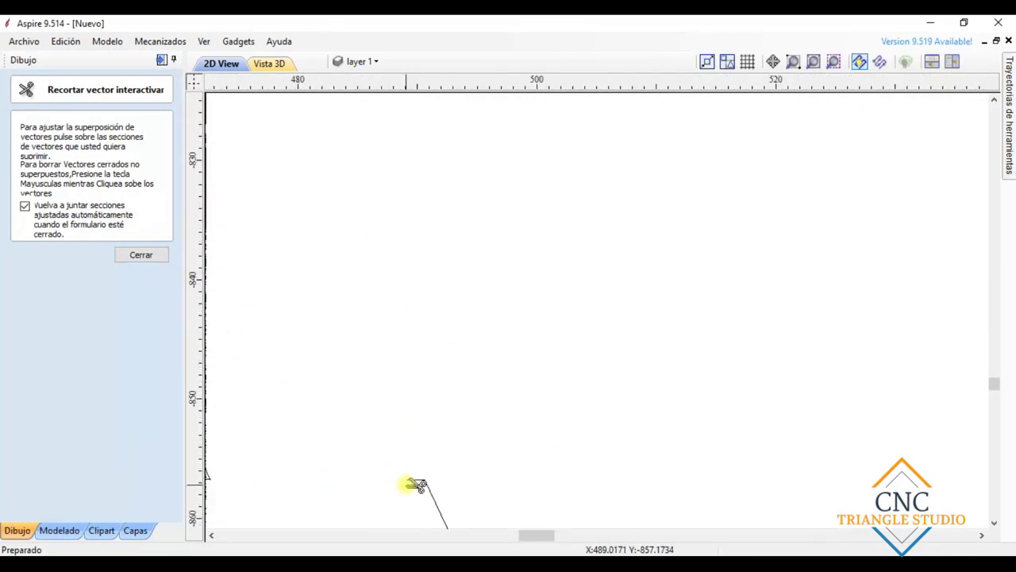
scroll(403, 502, "down", 5)
key("Escape")
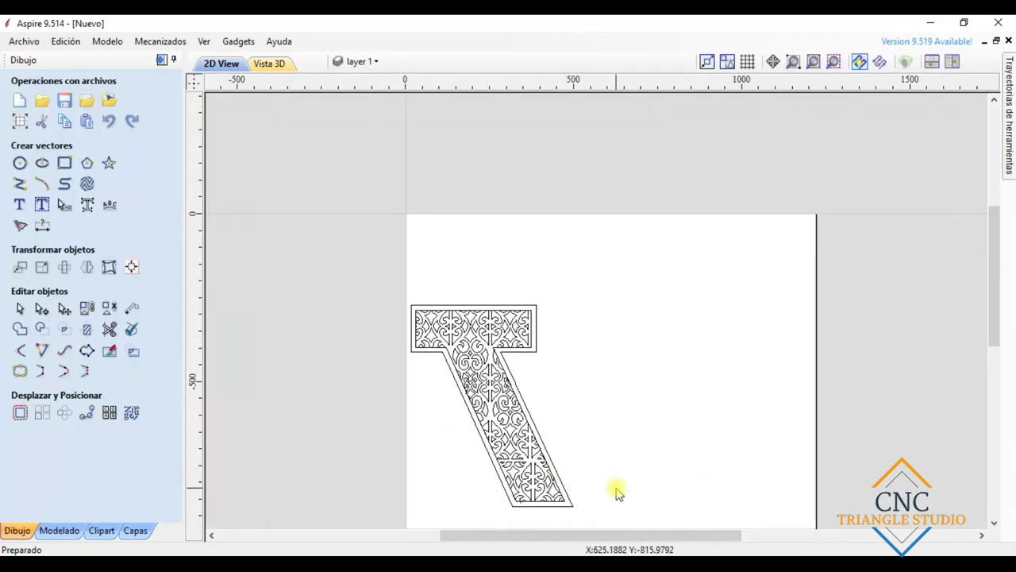
Trim the inner border segments between the motifs and the overlapping motif tips along the lower edge of the top bar's left part.
scroll(475, 471, "up", 5)
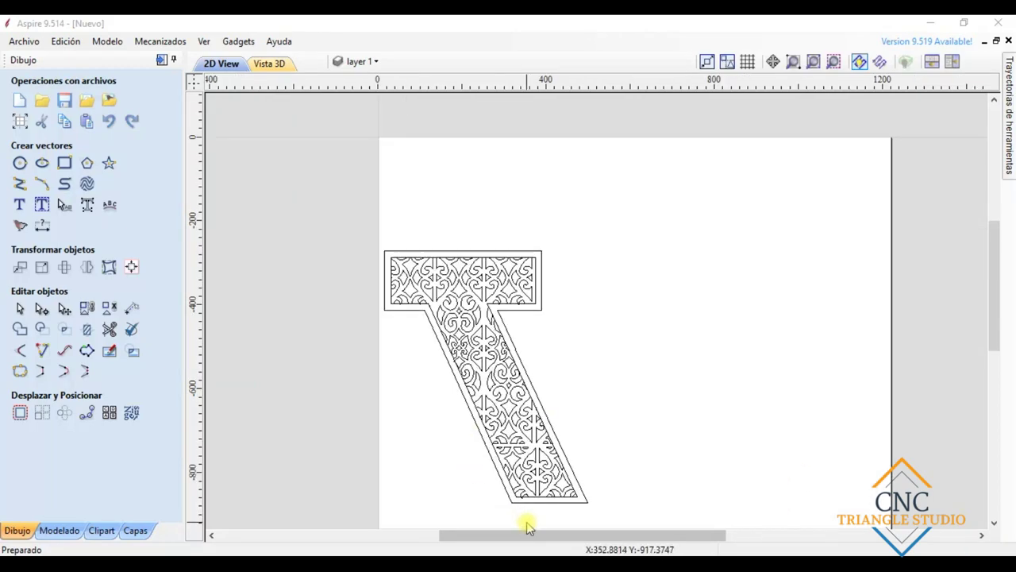
scroll(522, 368, "up", 2)
scroll(508, 361, "down", 5)
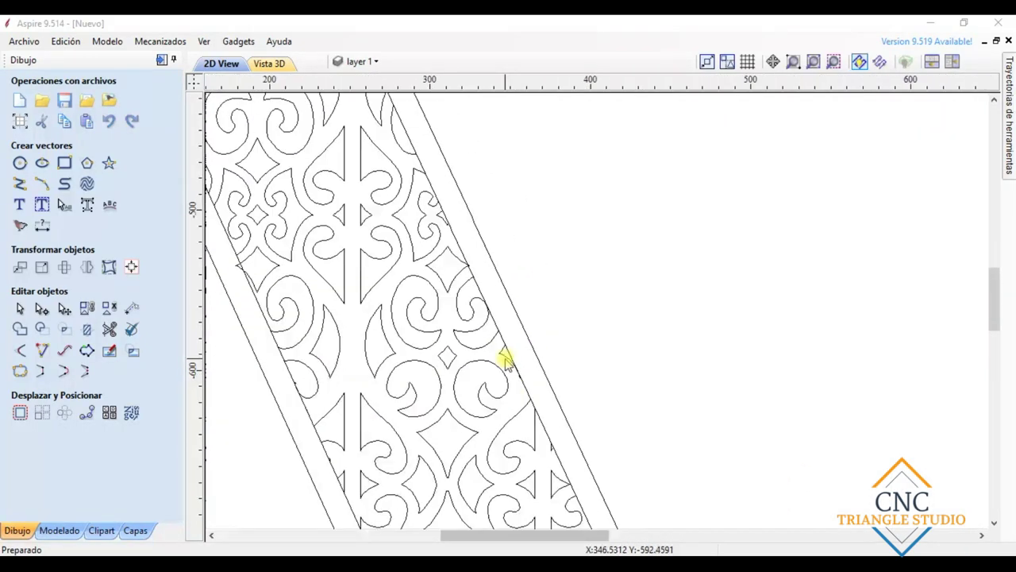
scroll(251, 151, "up", 3)
scroll(252, 159, "up", 1)
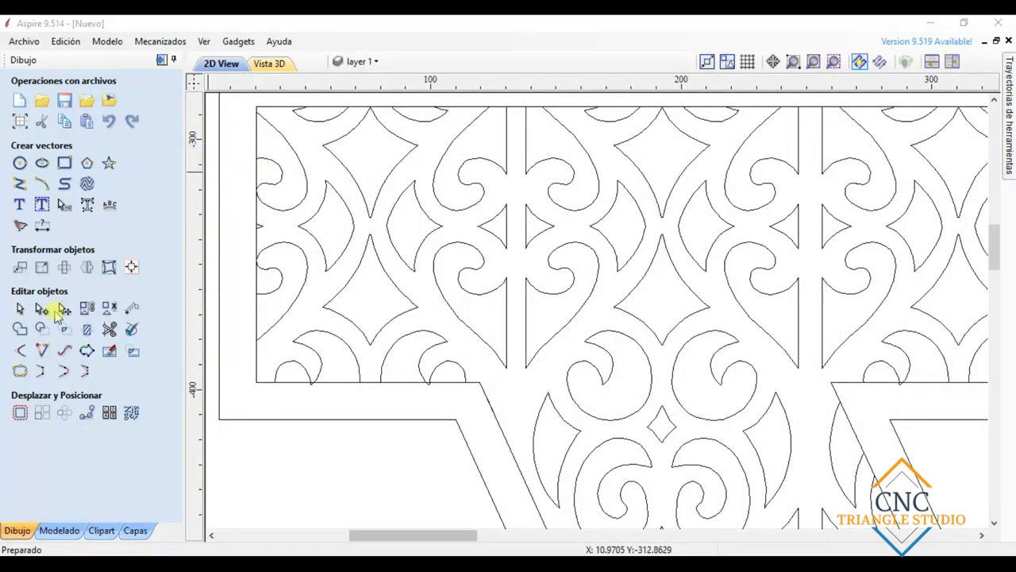
left_click(109, 329)
scroll(272, 267, "up", 1)
scroll(277, 159, "down", 2)
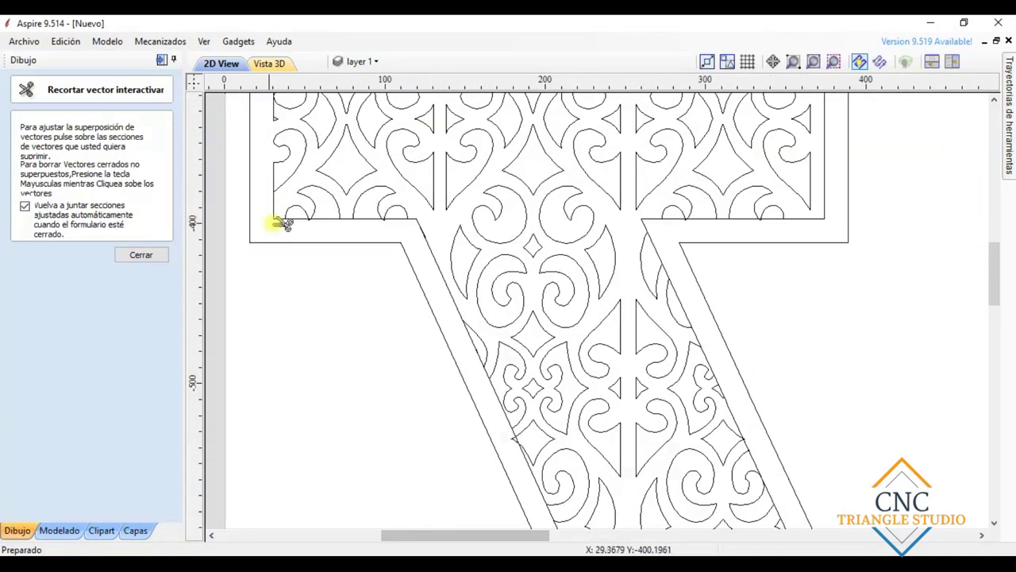
scroll(333, 224, "up", 2)
scroll(332, 214, "up", 1)
scroll(331, 195, "up", 2)
scroll(683, 192, "down", 1)
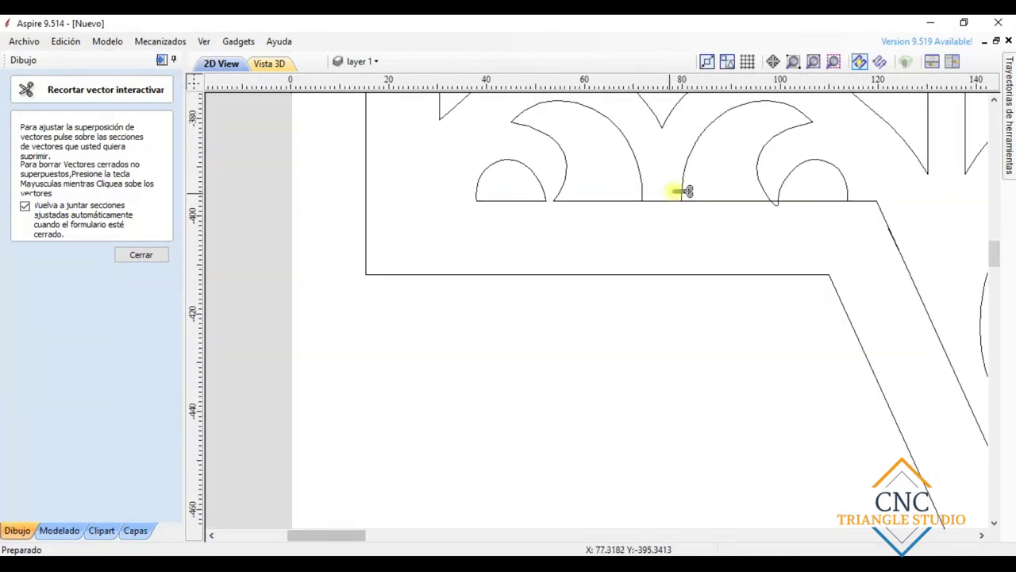
scroll(786, 200, "up", 1)
scroll(766, 218, "down", 5)
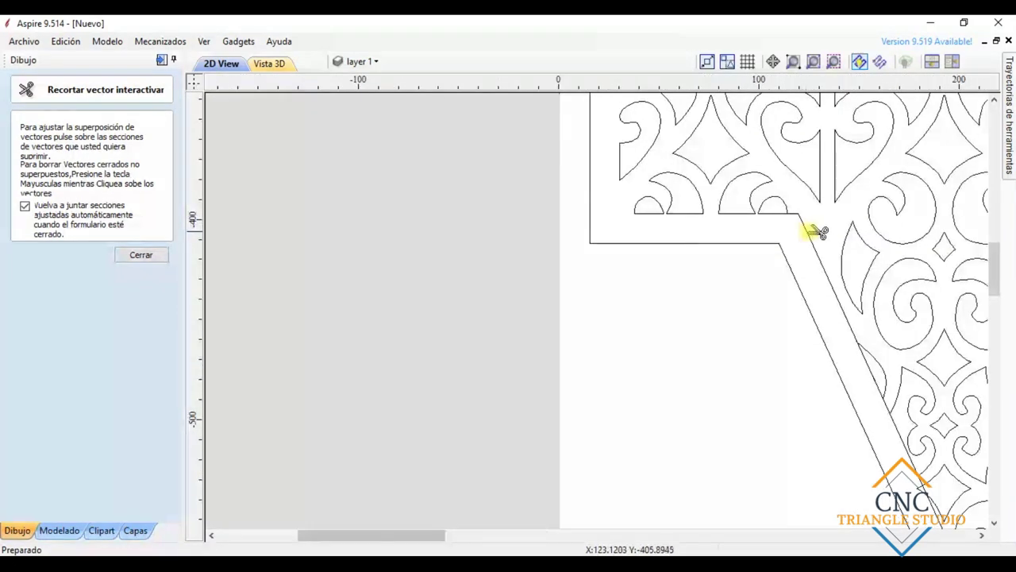
Trim the inner border segments between the motifs along the top bar's left edge and around its upper left corner.
scroll(681, 177, "up", 2)
scroll(684, 150, "down", 3)
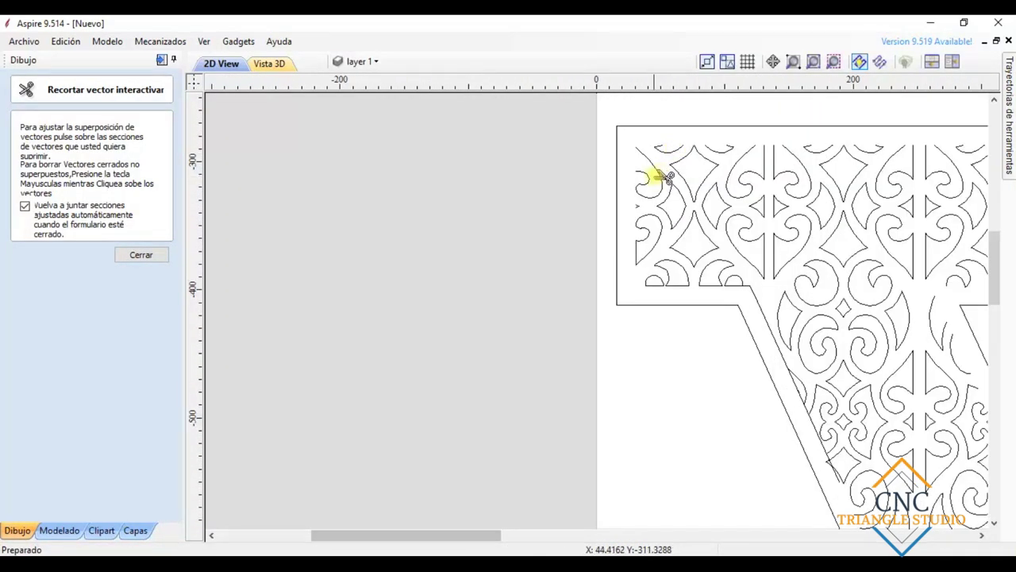
scroll(667, 177, "up", 3)
scroll(671, 215, "down", 2)
scroll(673, 186, "up", 2)
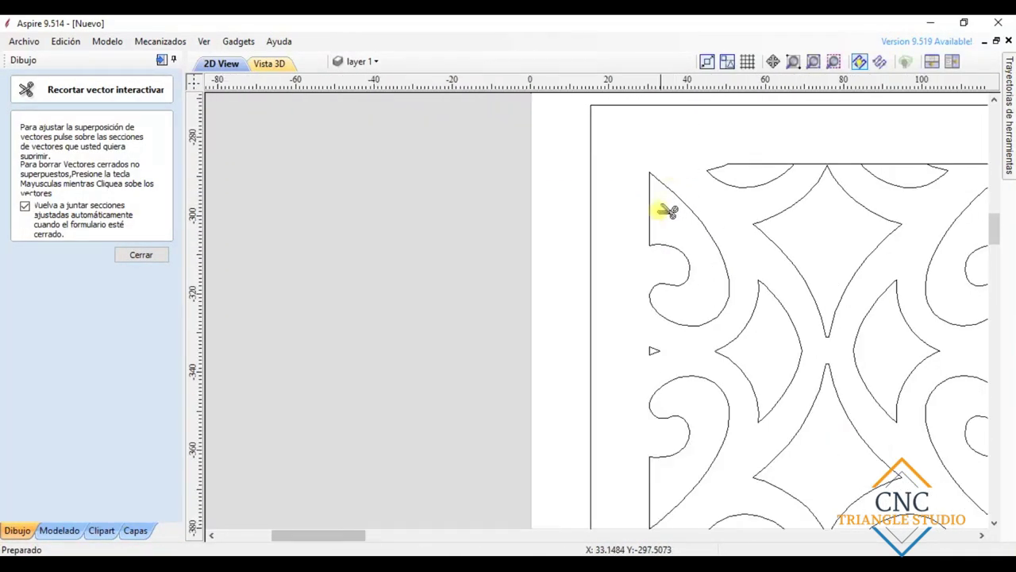
scroll(717, 204, "up", 3)
scroll(864, 189, "down", 6)
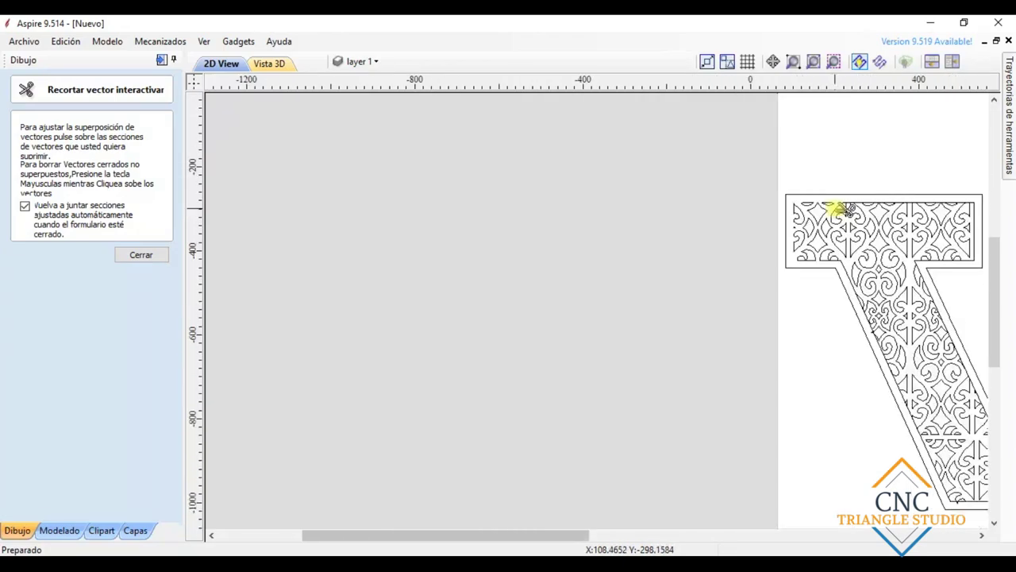
Trim the inner border segments between the motifs along the top bar's upper edge, working across to its right end.
scroll(848, 211, "up", 6)
scroll(826, 167, "down", 3)
scroll(794, 154, "up", 2)
scroll(894, 166, "down", 2)
scroll(884, 174, "up", 2)
scroll(858, 168, "down", 2)
scroll(818, 147, "up", 3)
scroll(882, 155, "down", 3)
scroll(905, 139, "up", 3)
scroll(956, 180, "down", 2)
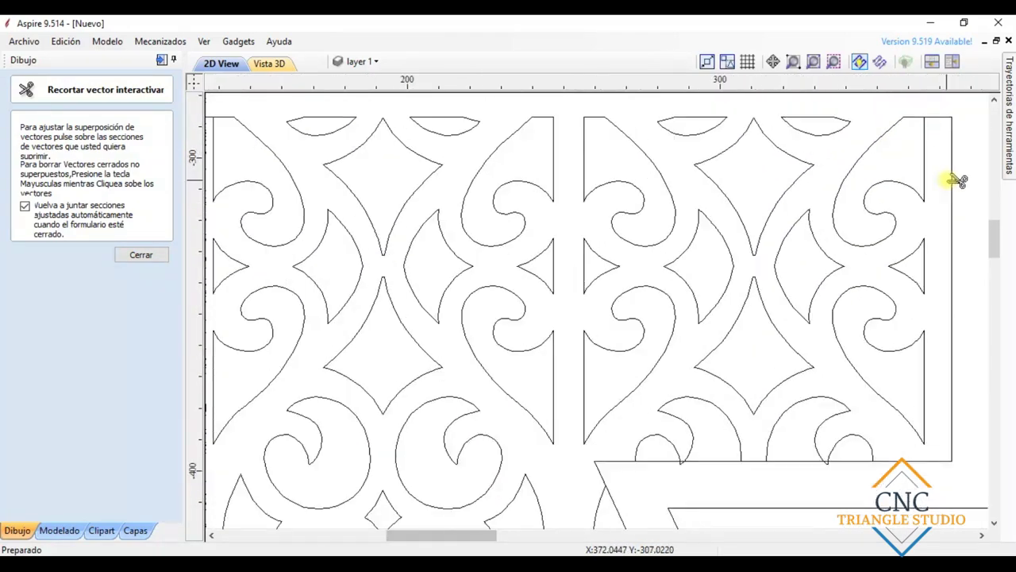
Trim the inner border segments and overlapping motif tips along the right edge and lower right edge of the top bar.
scroll(937, 288, "down", 3)
scroll(865, 270, "up", 6)
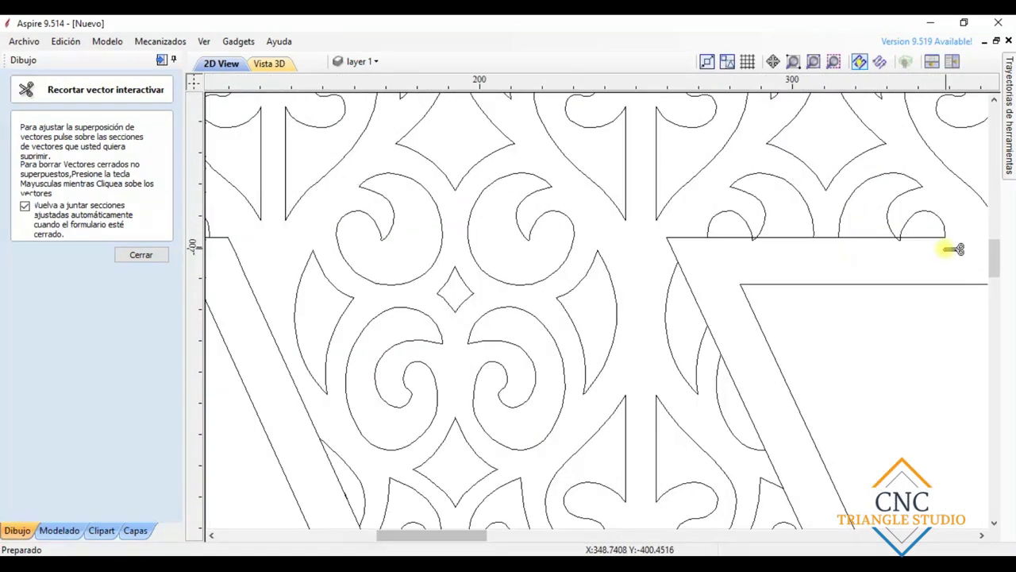
scroll(834, 238, "up", 2)
scroll(635, 262, "down", 2)
scroll(477, 270, "up", 4)
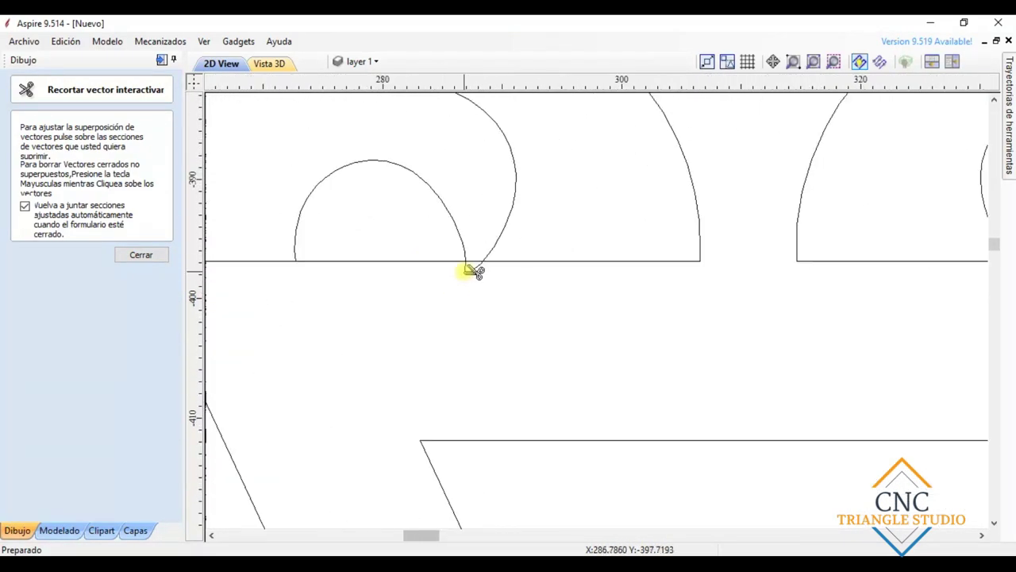
scroll(499, 254, "down", 5)
scroll(406, 349, "up", 2)
Trim the motif tip overlapping the top bar's lower edge and the inner border segments along the arm's upper right edge.
scroll(392, 334, "up", 3)
scroll(415, 390, "down", 4)
scroll(386, 363, "up", 3)
scroll(404, 409, "down", 2)
scroll(405, 409, "up", 3)
scroll(368, 311, "down", 5)
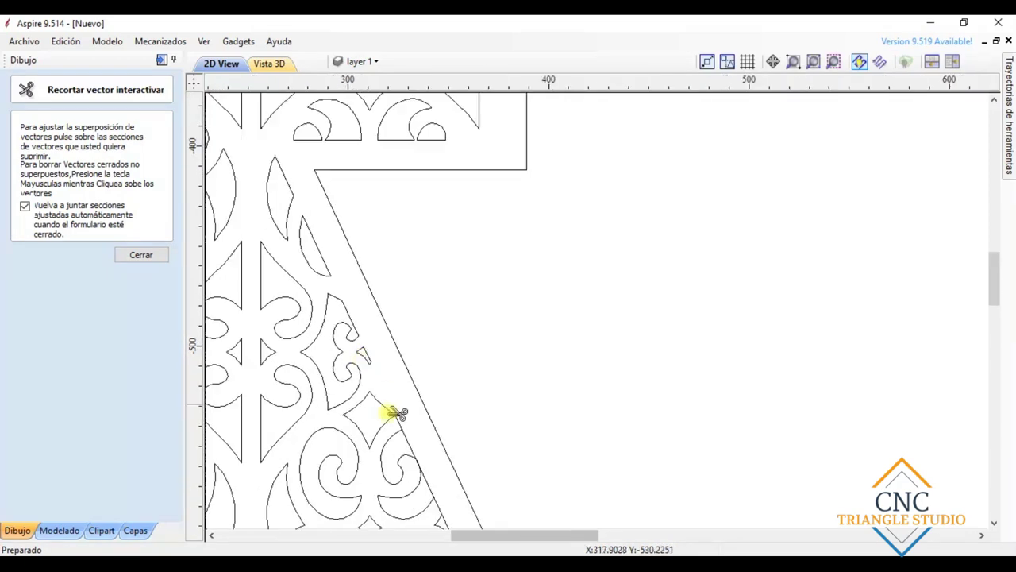
Trim the inner border segments between the scroll motifs along the middle of the arm's right edge.
scroll(374, 308, "up", 1)
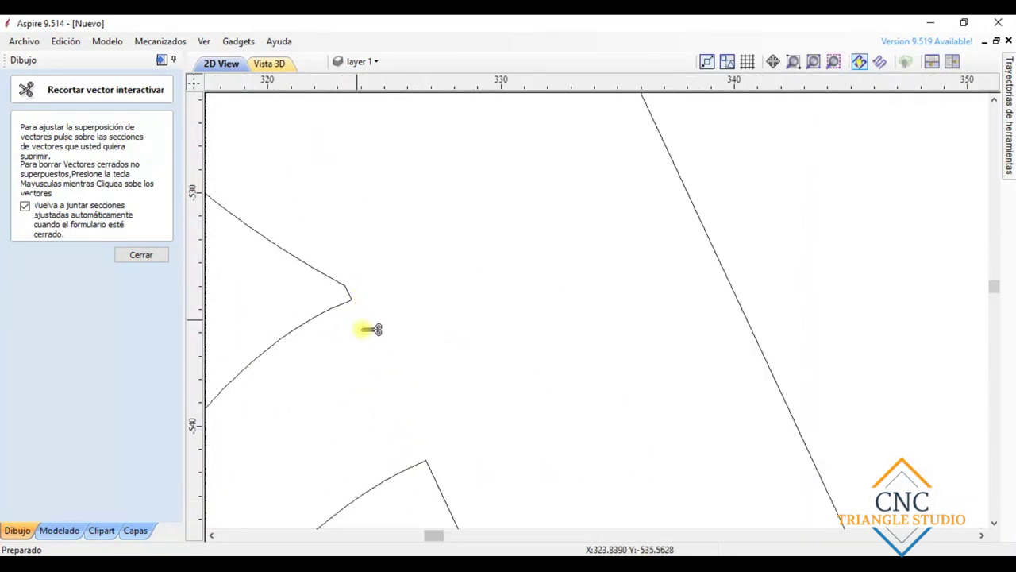
scroll(397, 374, "down", 5)
scroll(294, 262, "down", 4)
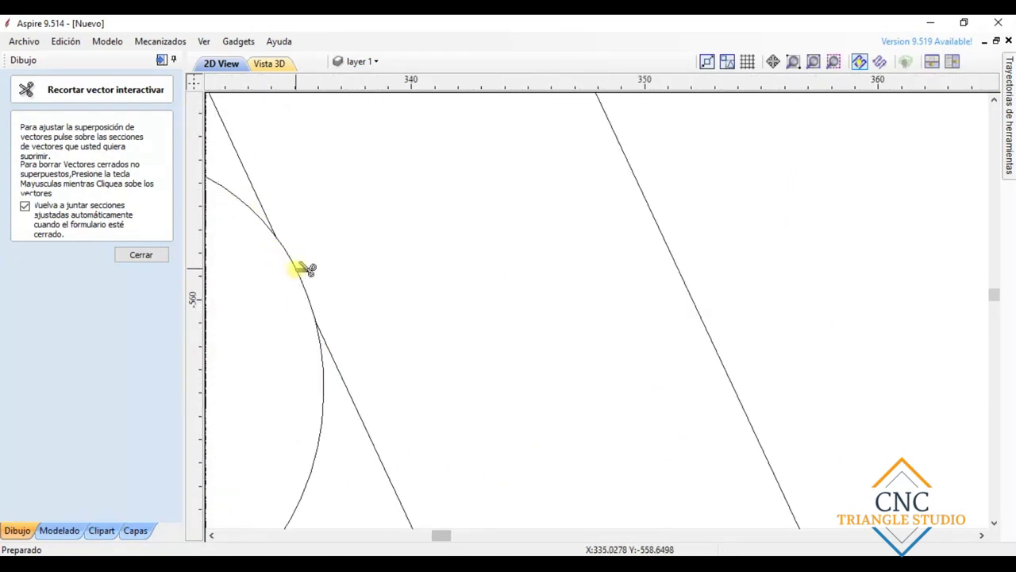
scroll(333, 375, "up", 3)
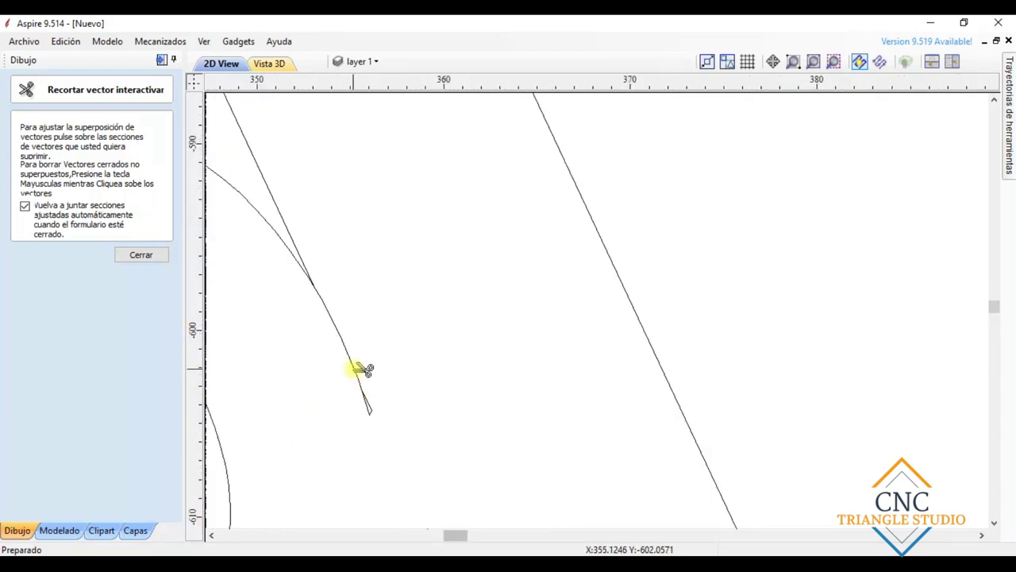
key("Escape")
scroll(361, 381, "down", 6)
scroll(476, 428, "up", 4)
scroll(493, 334, "up", 2)
scroll(413, 151, "down", 4)
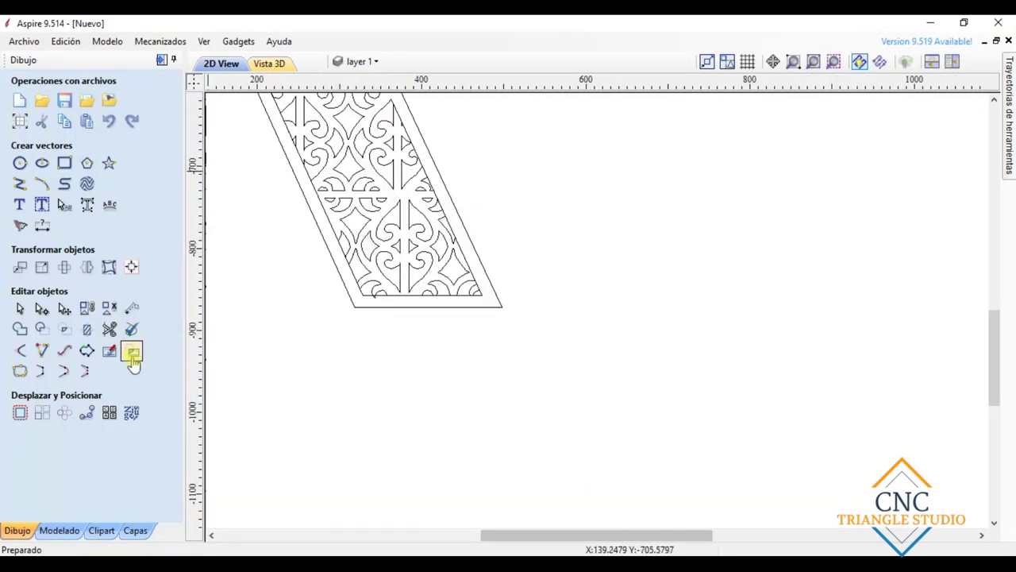
Trim the inner border segments between the motifs along the lower half of the arm's right edge, down to the corner.
left_click(110, 328)
scroll(272, 155, "up", 4)
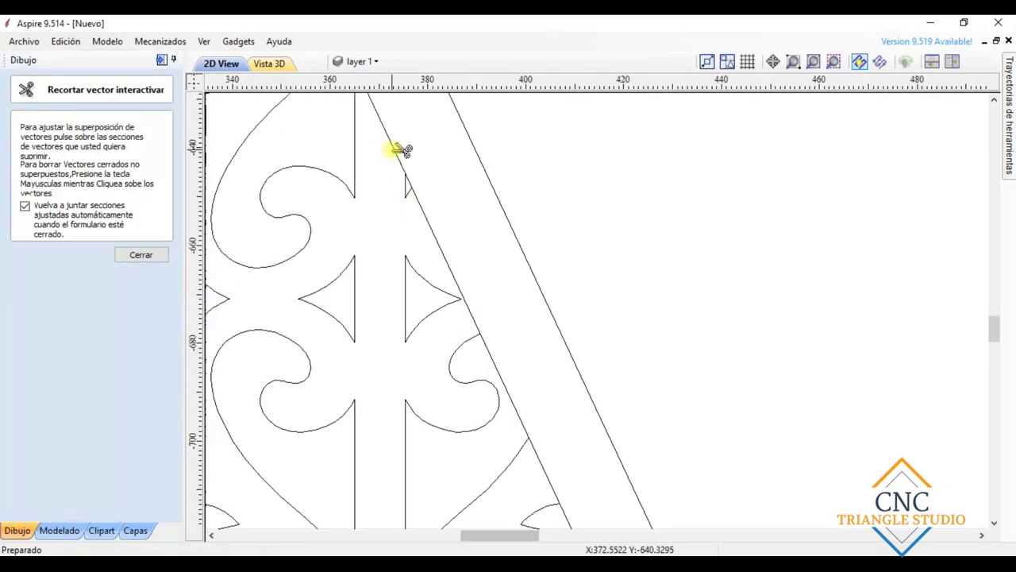
scroll(465, 302, "down", 3)
scroll(490, 336, "up", 2)
scroll(489, 374, "down", 3)
scroll(512, 378, "up", 4)
scroll(532, 429, "down", 3)
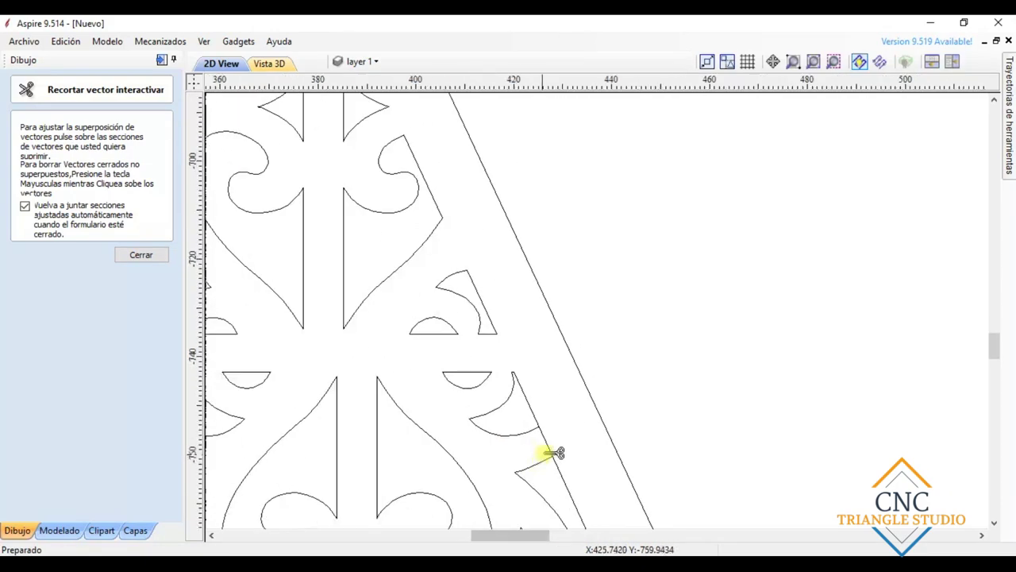
scroll(510, 468, "up", 1)
scroll(512, 461, "down", 4)
scroll(516, 462, "up", 6)
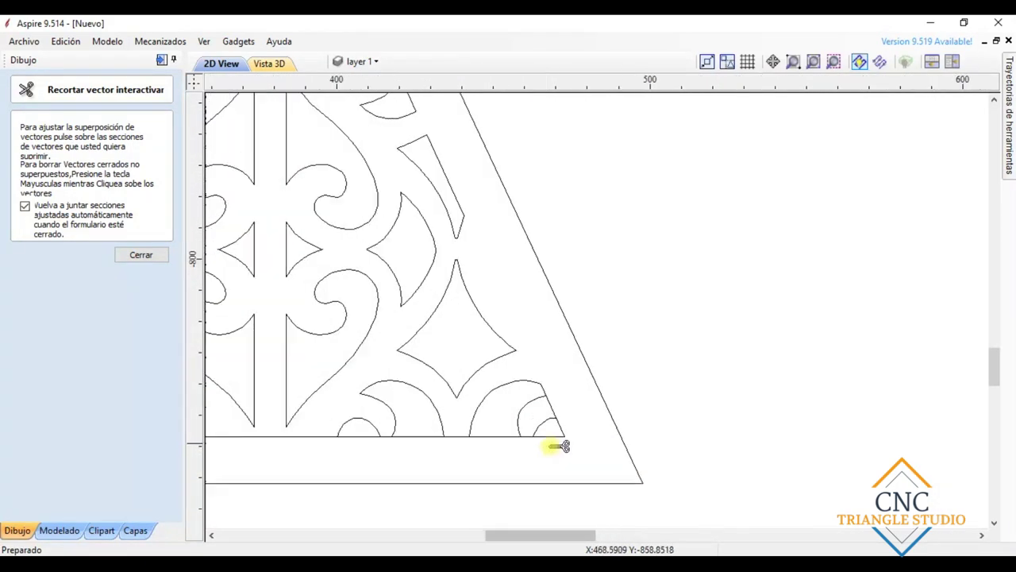
Trim the inner border segments and protruding motif tips along the arm's bottom edge.
scroll(495, 431, "down", 2)
scroll(307, 389, "up", 2)
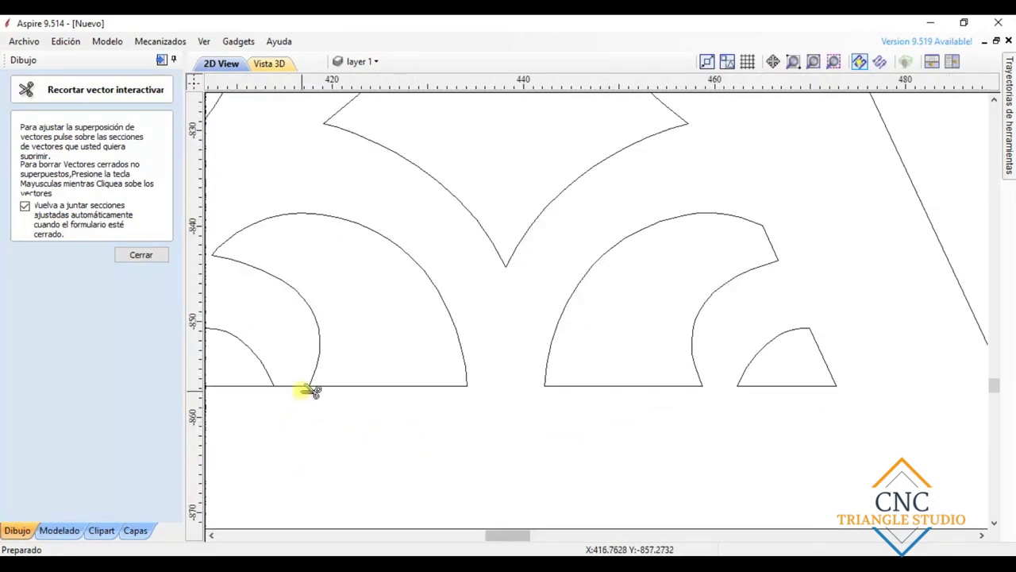
scroll(290, 461, "down", 5)
scroll(301, 482, "up", 3)
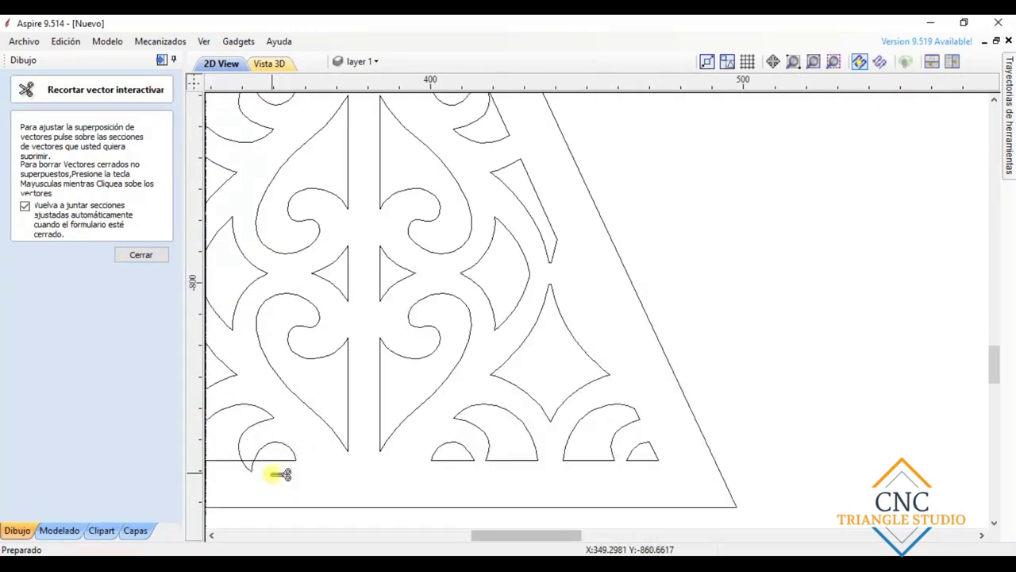
scroll(243, 444, "down", 4)
Try to trim the border segment joining the heart motif to the small triangle on the arm's right edge.
scroll(234, 220, "up", 4)
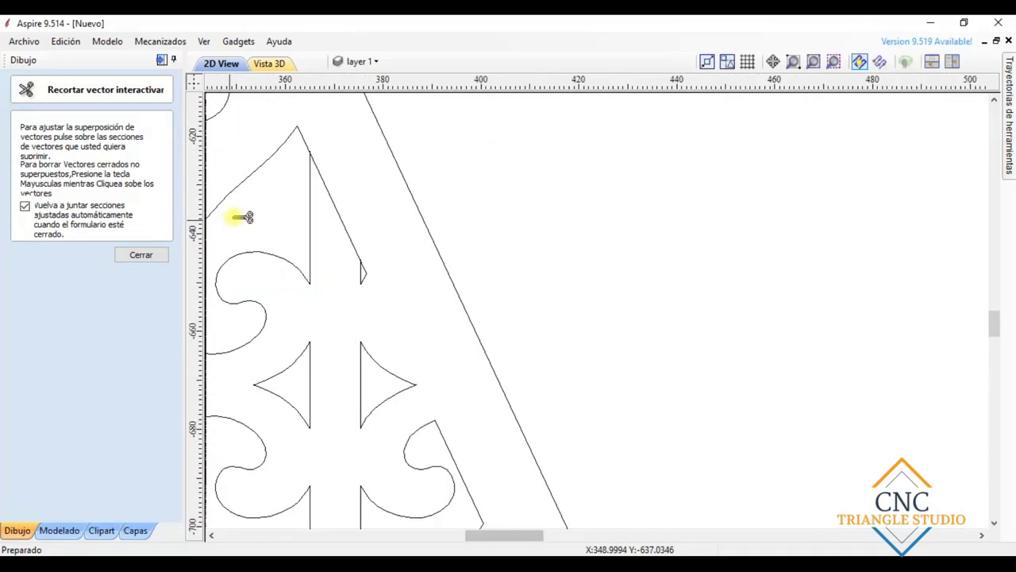
key("Escape")
left_click(127, 330)
scroll(340, 188, "up", 3)
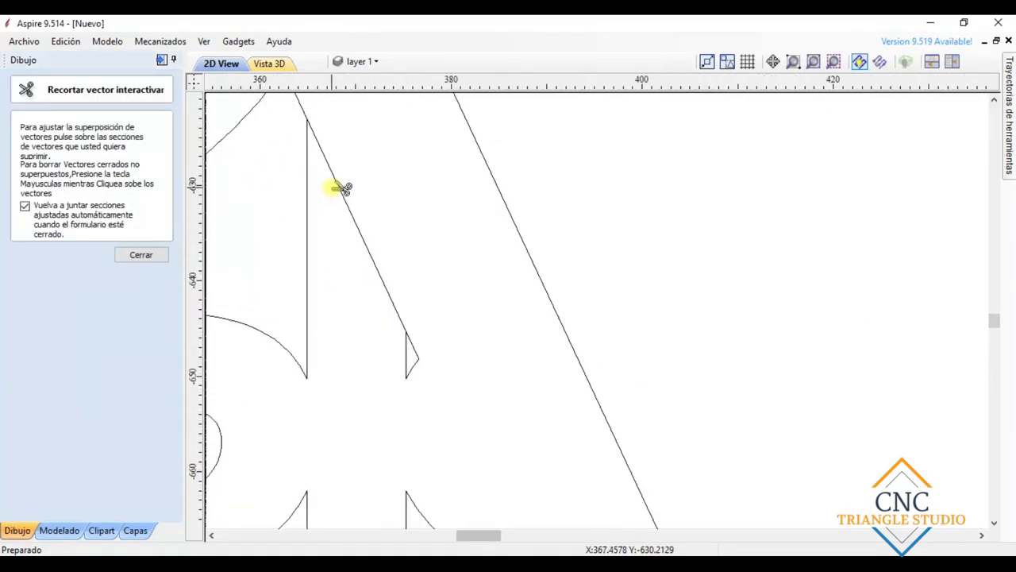
key("Escape")
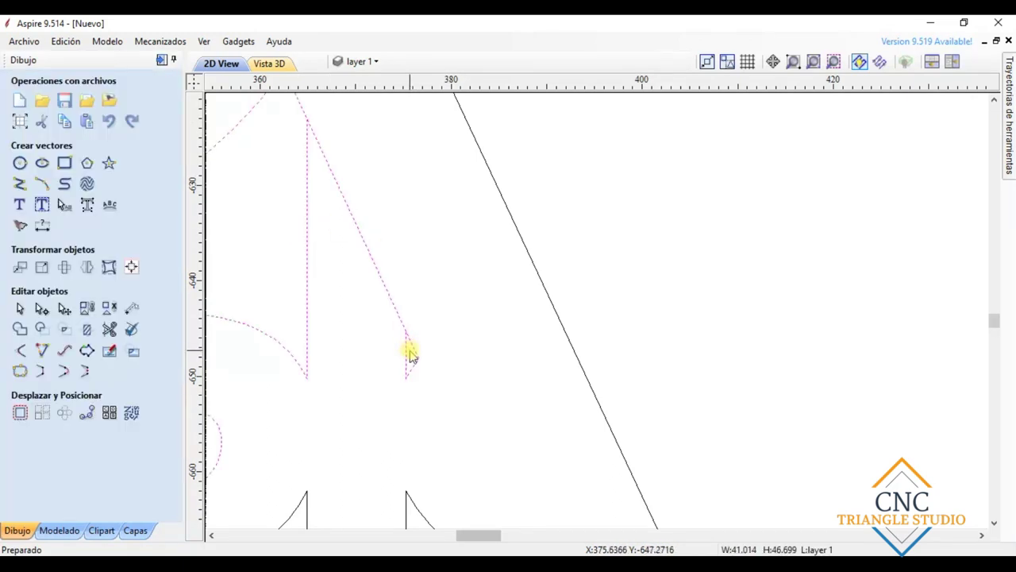
Draw a short polyline from the heart motif's upper tip along the arm's right edge and trim it to close the cut-out.
left_click(20, 183)
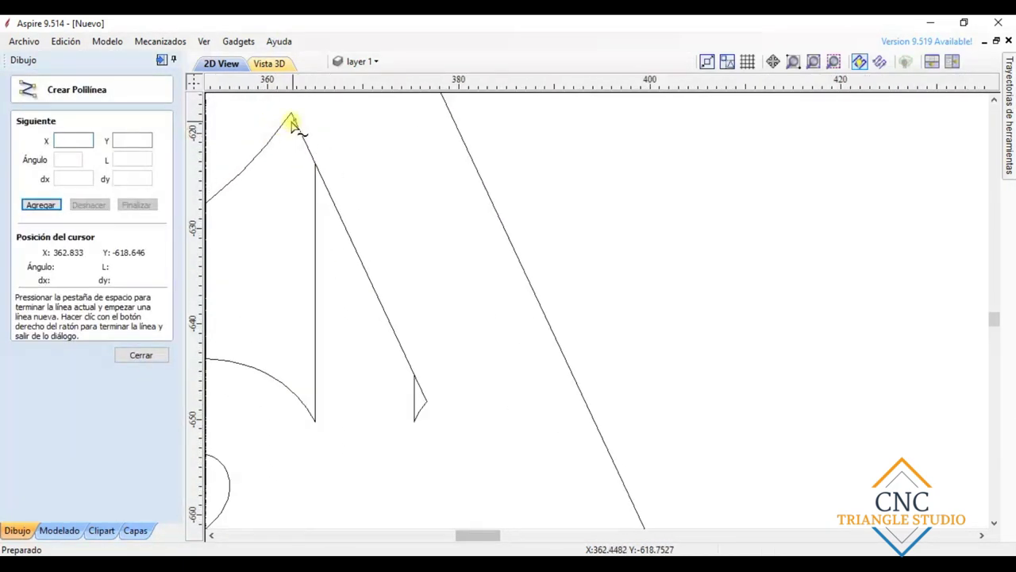
left_click(290, 115)
left_click(328, 223)
right_click(329, 222)
left_click(111, 330)
scroll(313, 188, "up", 3)
scroll(318, 182, "down", 2)
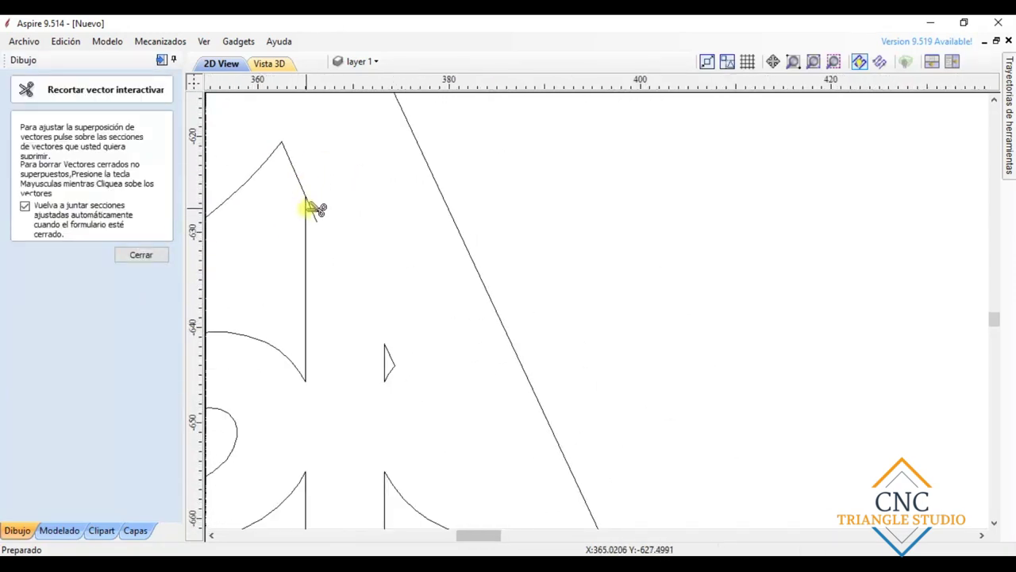
key("Escape")
Trim the inner border segments between the motifs around the arm's lower left corner and up its lower left edge.
scroll(849, 394, "down", 3)
scroll(850, 394, "up", 3)
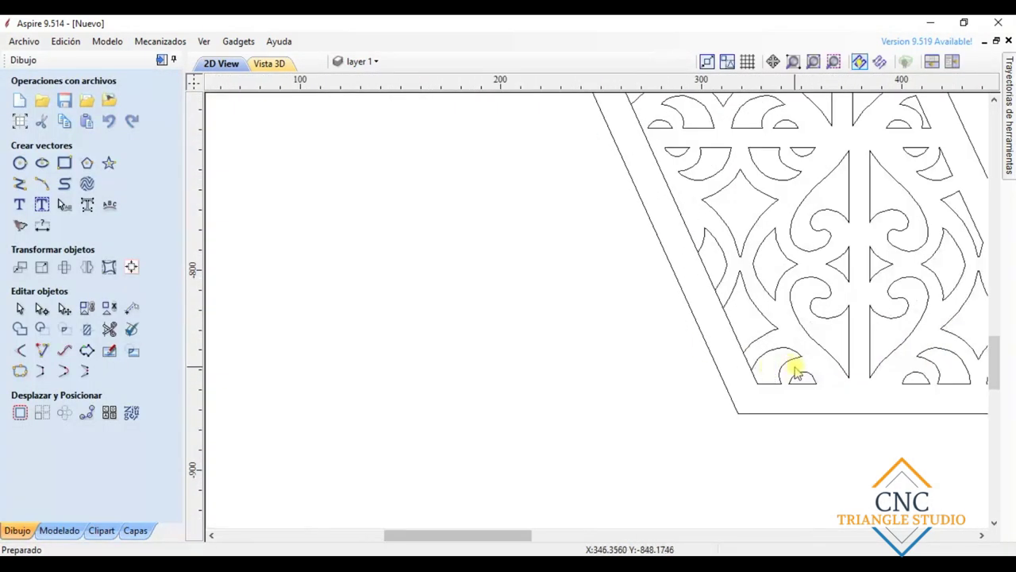
left_click(108, 329)
scroll(680, 349, "up", 2)
scroll(627, 220, "down", 2)
scroll(627, 220, "up", 1)
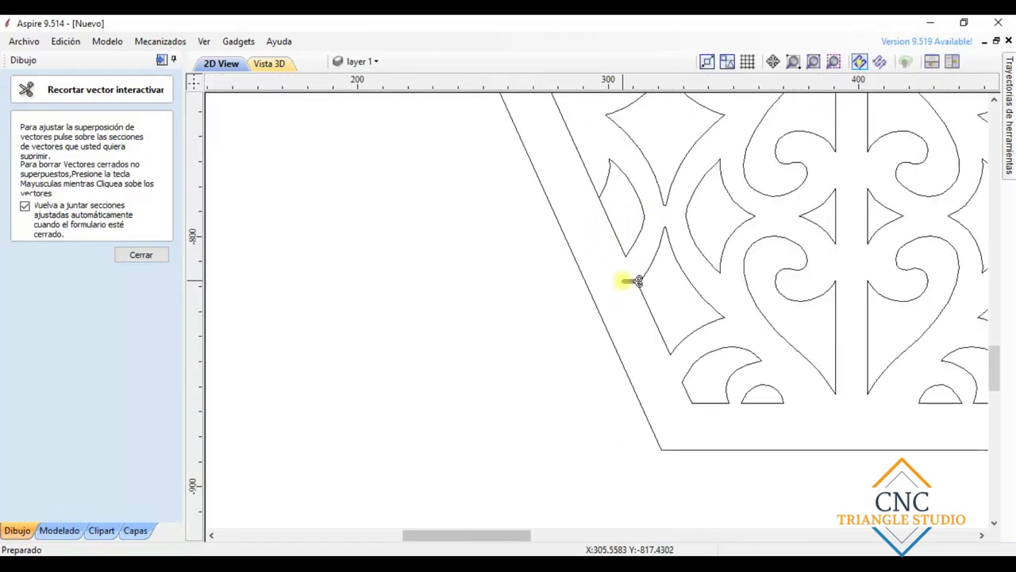
scroll(583, 223, "down", 2)
scroll(545, 233, "up", 2)
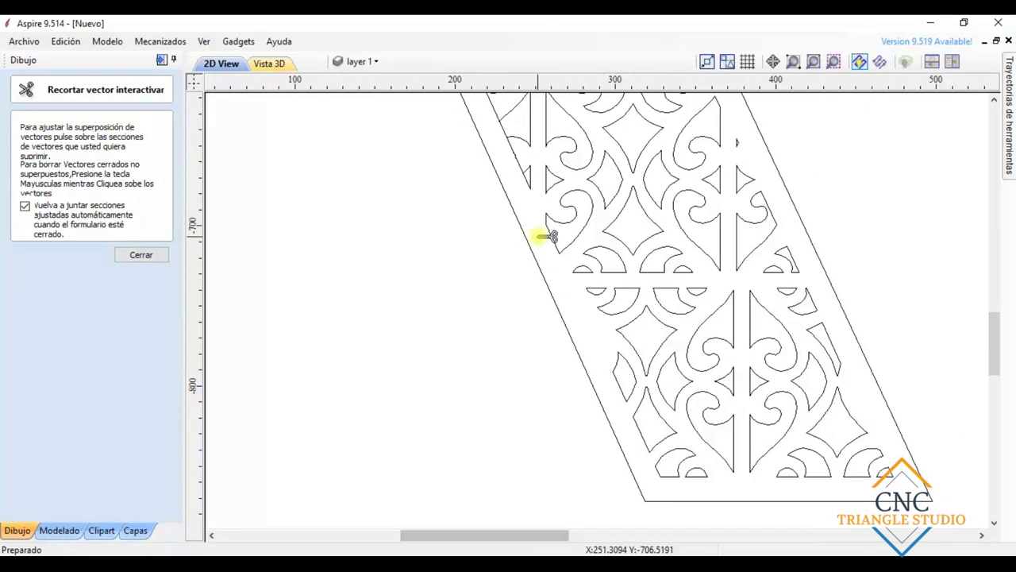
Trim the inner border segments and the overlapping scroll sliver along the middle of the arm's left edge.
scroll(502, 235, "up", 6)
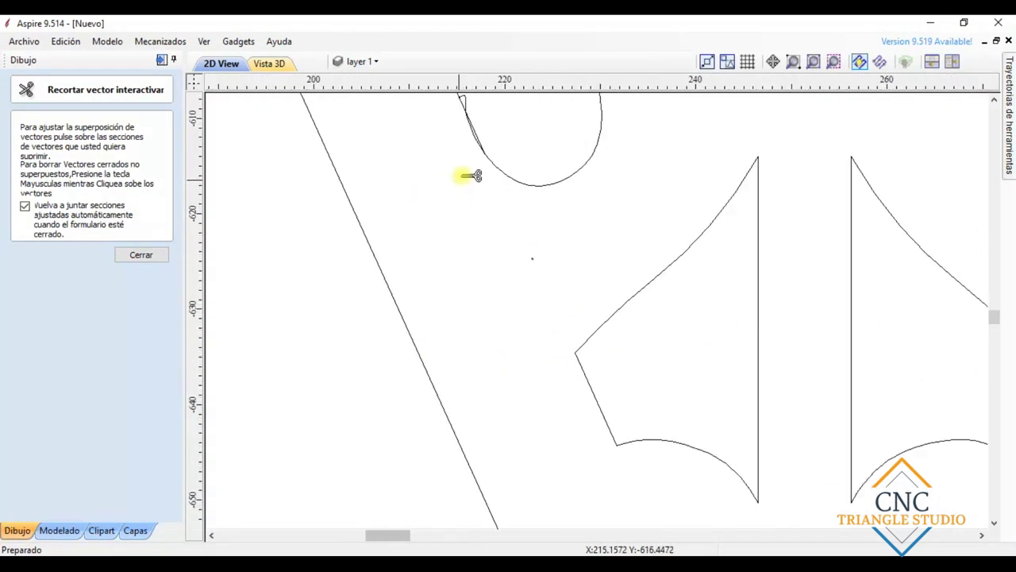
scroll(473, 163, "down", 1)
scroll(476, 143, "up", 2)
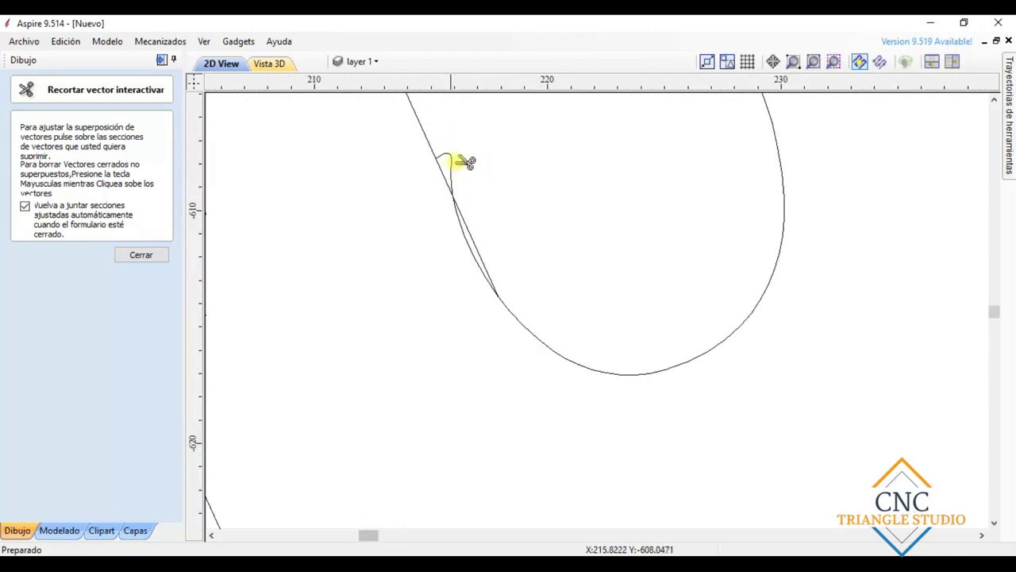
left_click(481, 245)
scroll(486, 317, "down", 6)
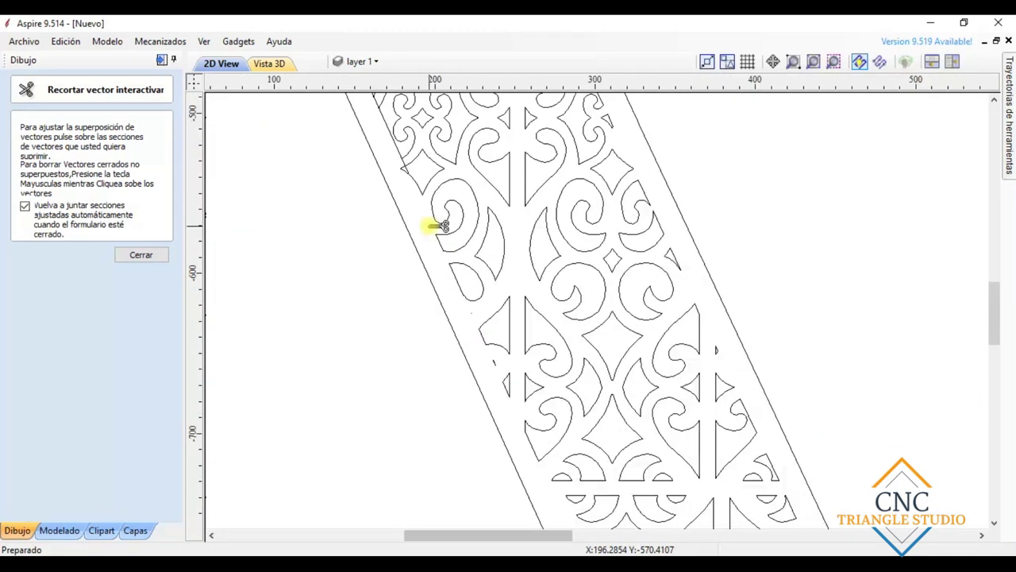
Trim the remaining inner border segments along the arm's upper left edge, up to the top bar.
scroll(437, 262, "down", 3)
scroll(413, 207, "up", 2)
scroll(401, 163, "down", 3)
scroll(405, 207, "up", 2)
scroll(373, 207, "down", 2)
scroll(416, 331, "down", 3)
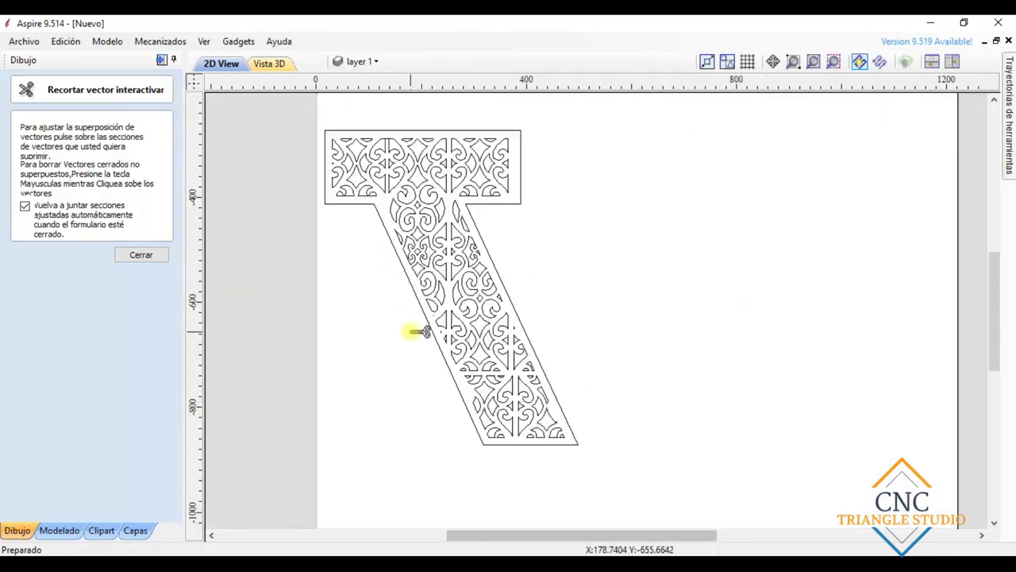
scroll(340, 135, "up", 3)
key("Escape")
Delete the tiny leftover fragments near the arm's edges and at the top bar's left edge.
scroll(392, 227, "down", 3)
scroll(392, 228, "up", 2)
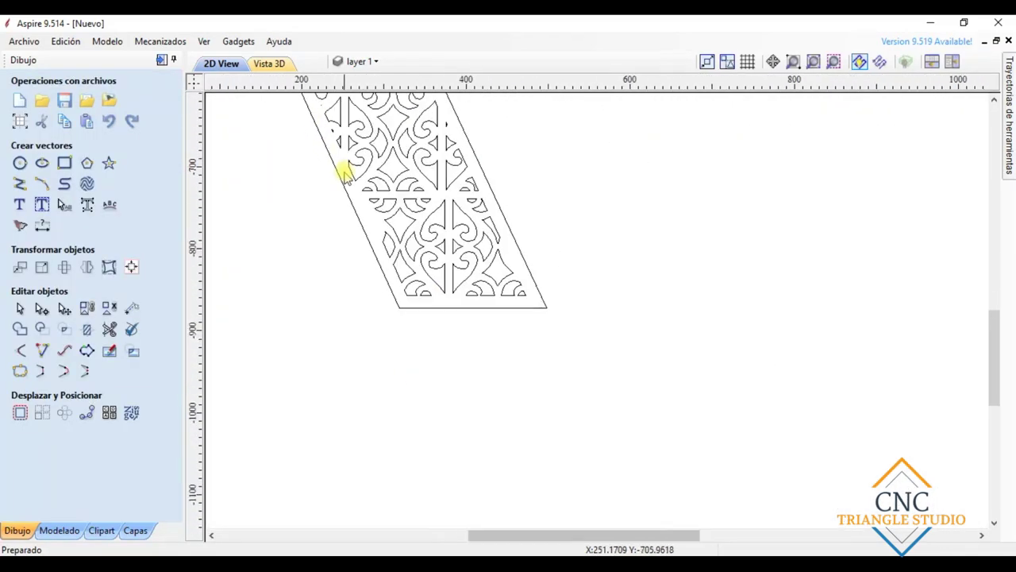
scroll(344, 170, "up", 3)
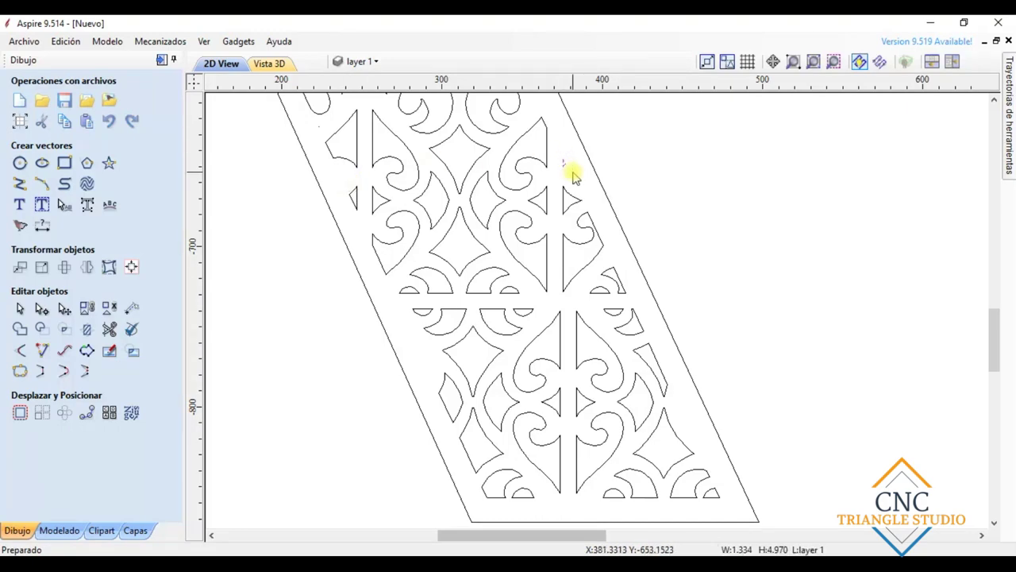
scroll(573, 176, "down", 3)
scroll(495, 163, "up", 3)
scroll(482, 191, "up", 3)
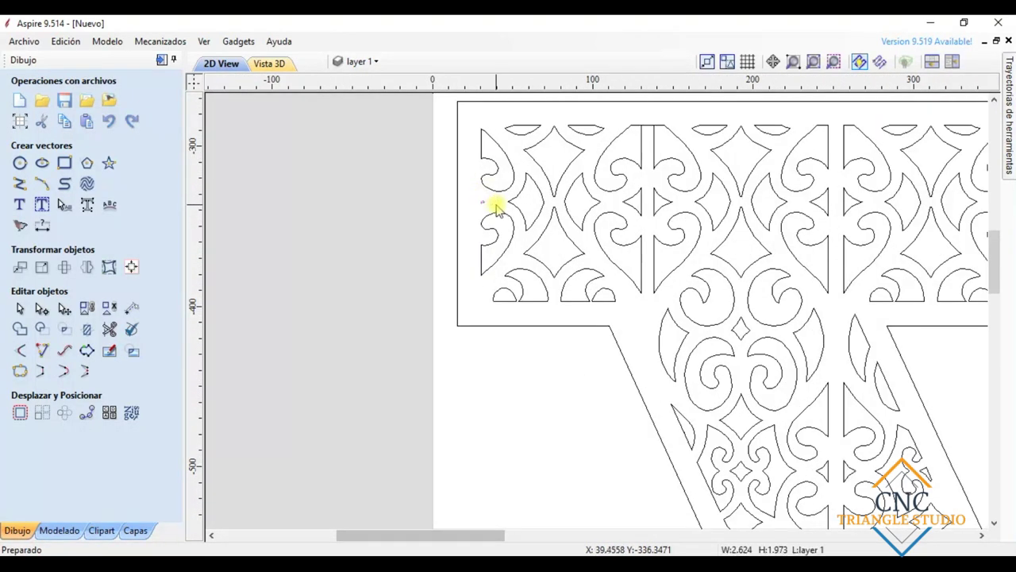
scroll(665, 199, "down", 3)
scroll(688, 236, "up", 2)
scroll(733, 381, "down", 4)
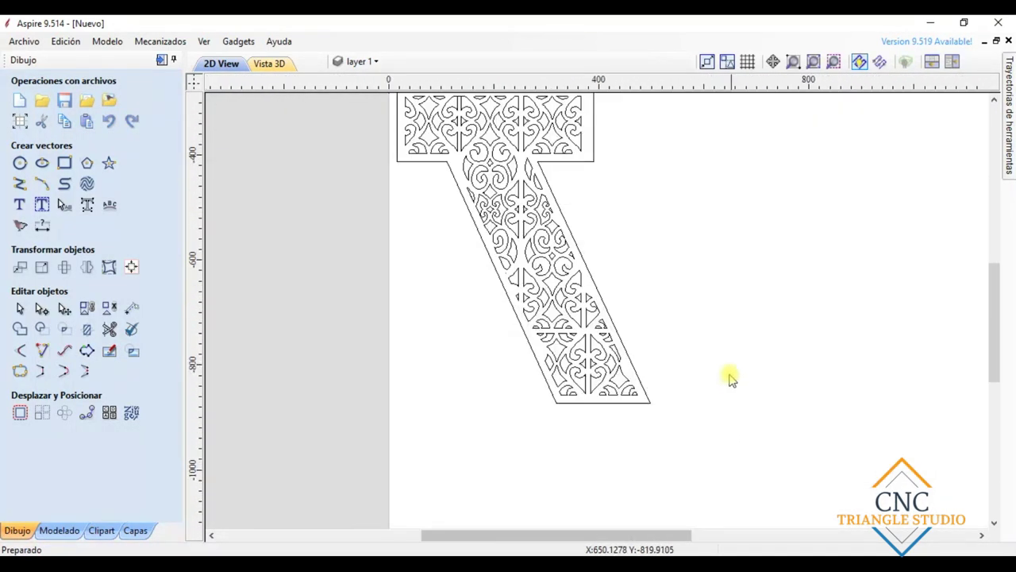
Select all the arm's vectors and check for open vectors with Join Vectors at a 1.0 mm tolerance.
scroll(667, 430, "down", 1)
left_click_drag(666, 429, 488, 231)
left_click(41, 370)
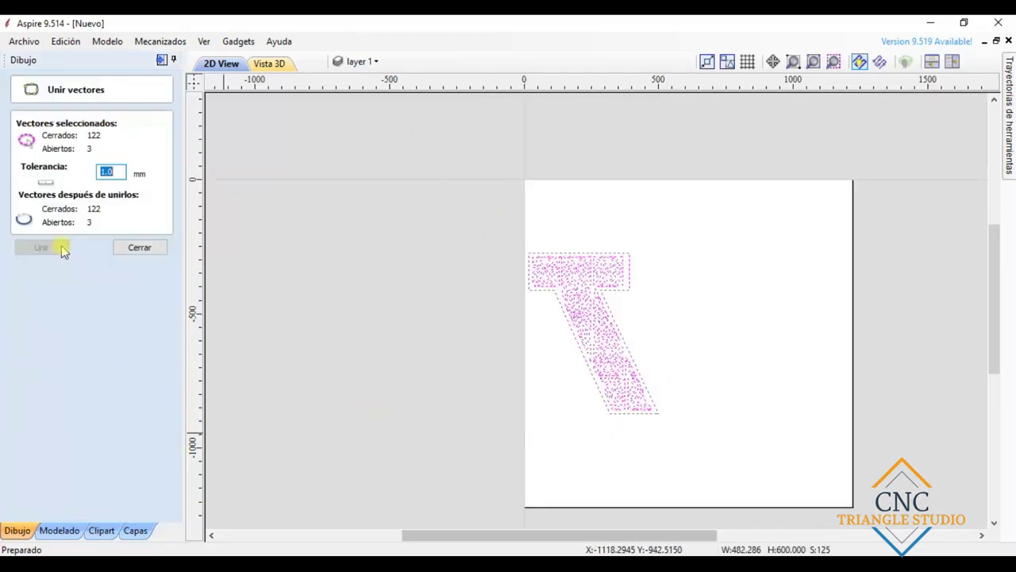
left_click(140, 247)
scroll(688, 368, "up", 3)
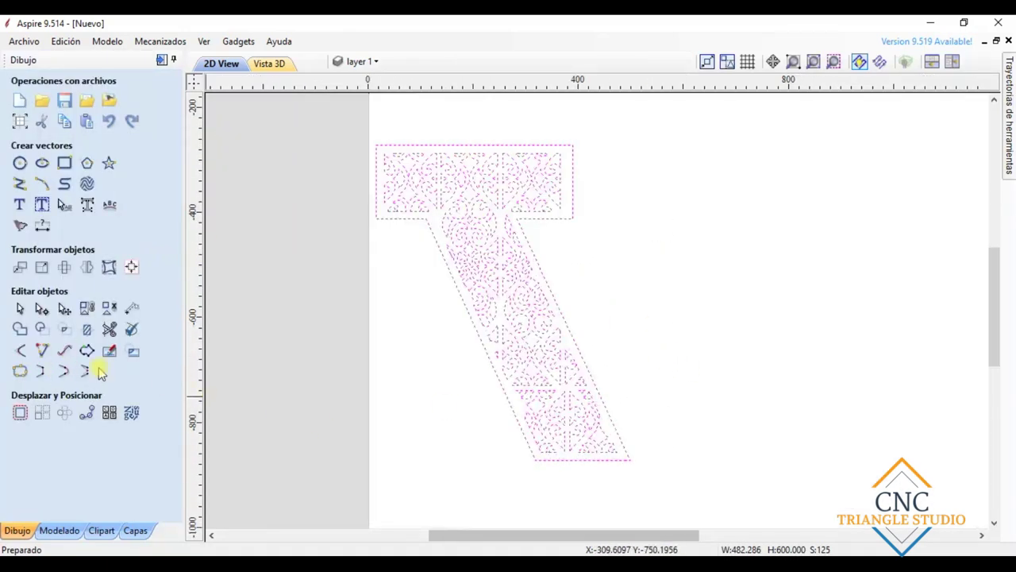
Check the selected vectors for zero-length spans, overlaps and intersections with the vector validator and inspect the arm's lower right corner.
left_click(131, 337)
left_click(148, 332)
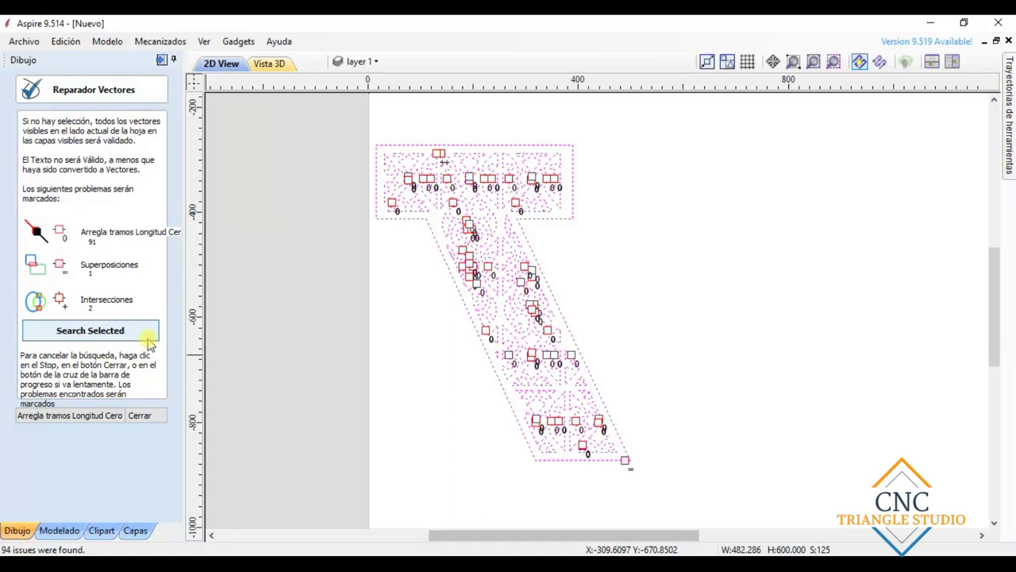
scroll(626, 477, "up", 3)
scroll(627, 421, "up", 2)
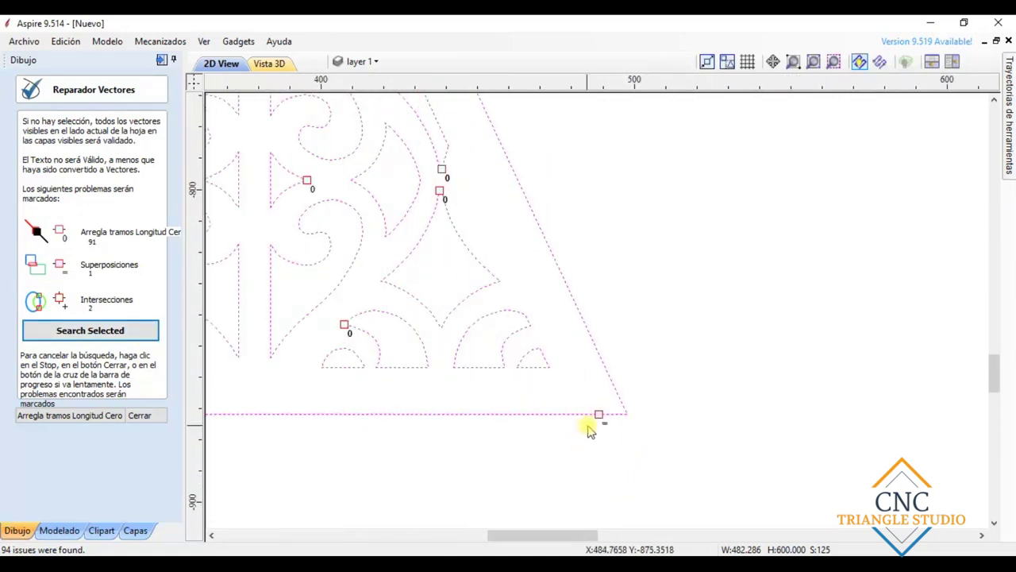
scroll(272, 374, "down", 5)
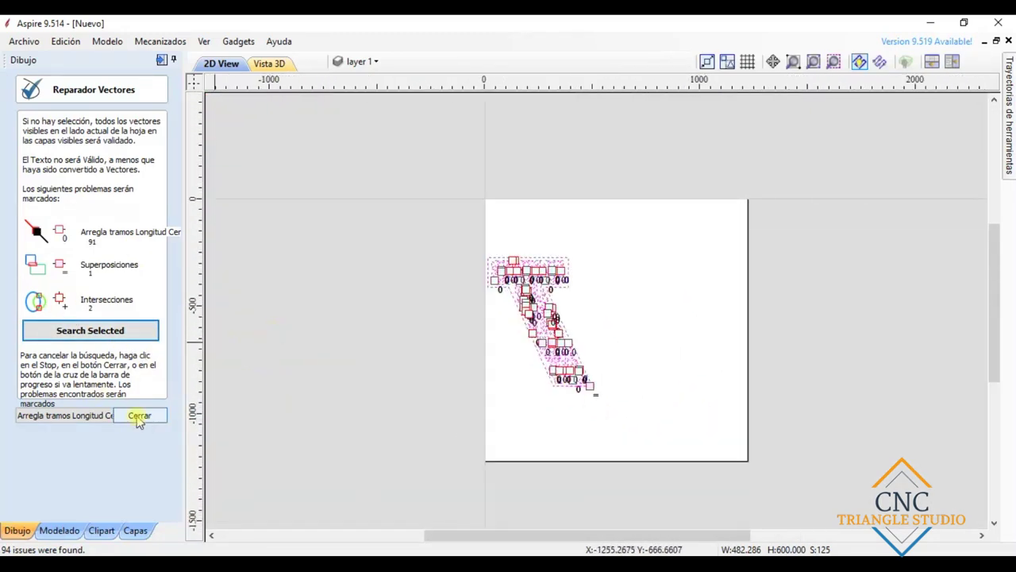
left_click(140, 415)
Select the whole arm and create mirrored copies to the right, then below, then to the left to complete the X.
scroll(566, 309, "up", 2)
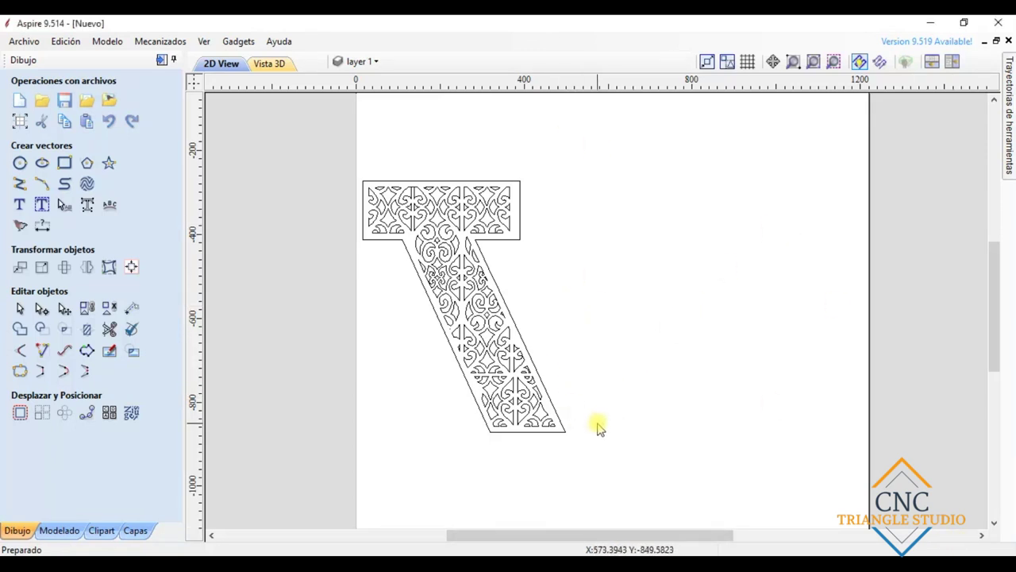
key("ctrl+a")
left_click(63, 267)
key("Escape")
left_click(86, 268)
left_click(134, 162)
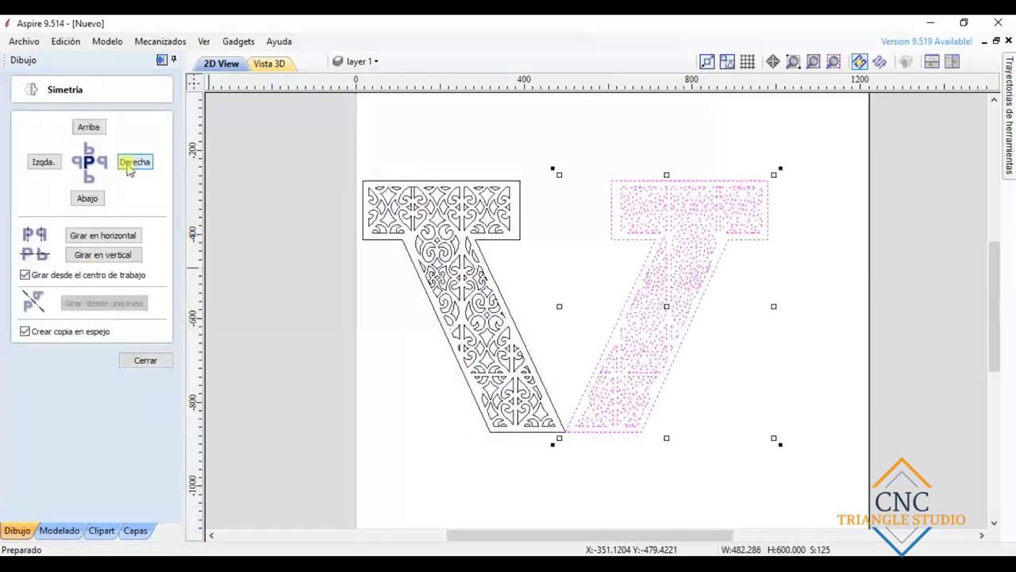
left_click(88, 199)
left_click(43, 162)
scroll(483, 404, "down", 3)
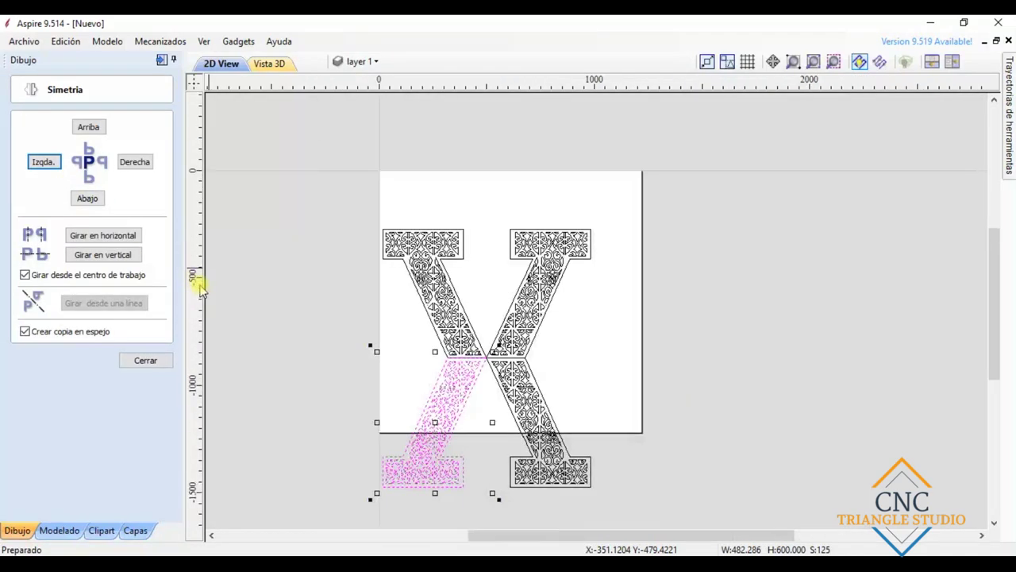
scroll(644, 363, "up", 3)
scroll(644, 357, "down", 2)
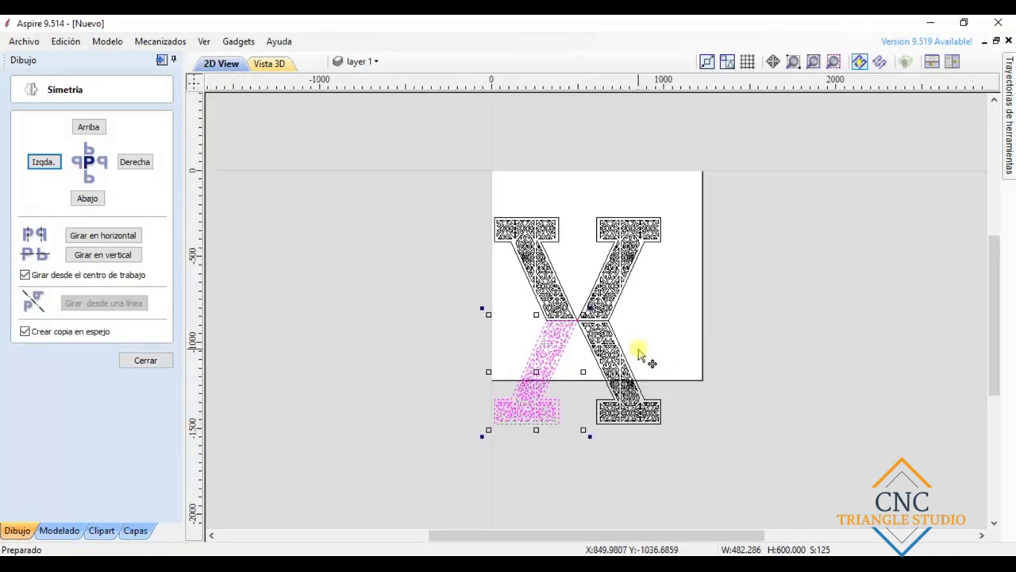
Undo the last two mirrored copies so only the original arm and its right-hand mirror remain, and close the mirror tool.
scroll(646, 333, "up", 1)
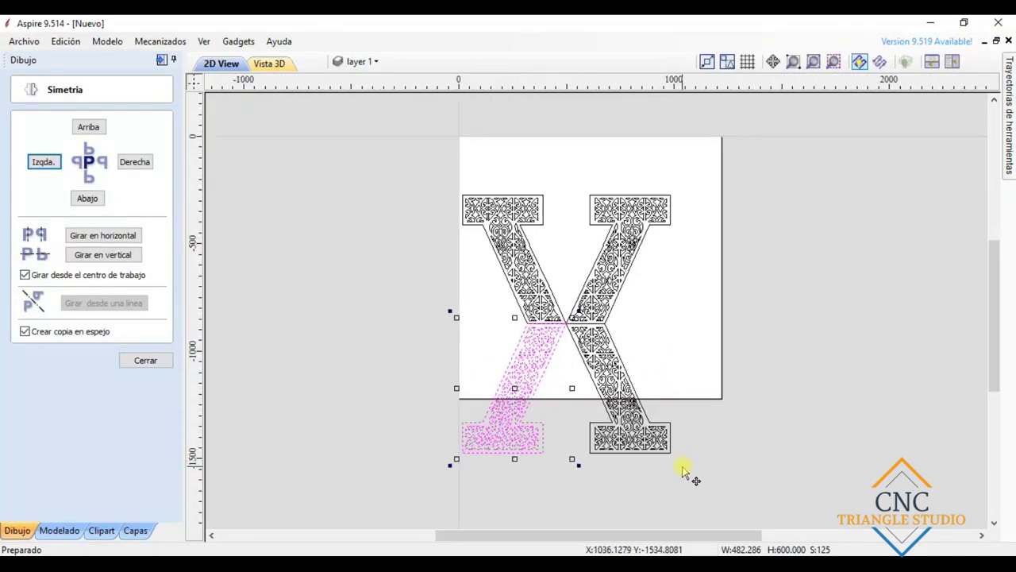
scroll(653, 301, "up", 2)
key("ctrl+z")
key("ctrl+z")
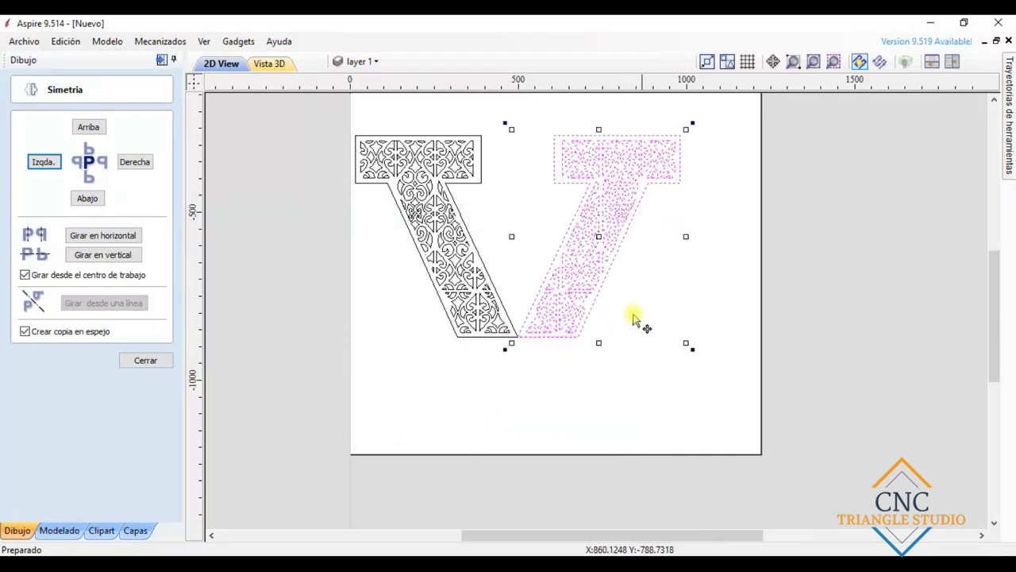
left_click(145, 359)
Nudge the mirrored arm left about 100 mm so the feet of the two arms overlap.
scroll(625, 356, "down", 2)
scroll(627, 381, "up", 2)
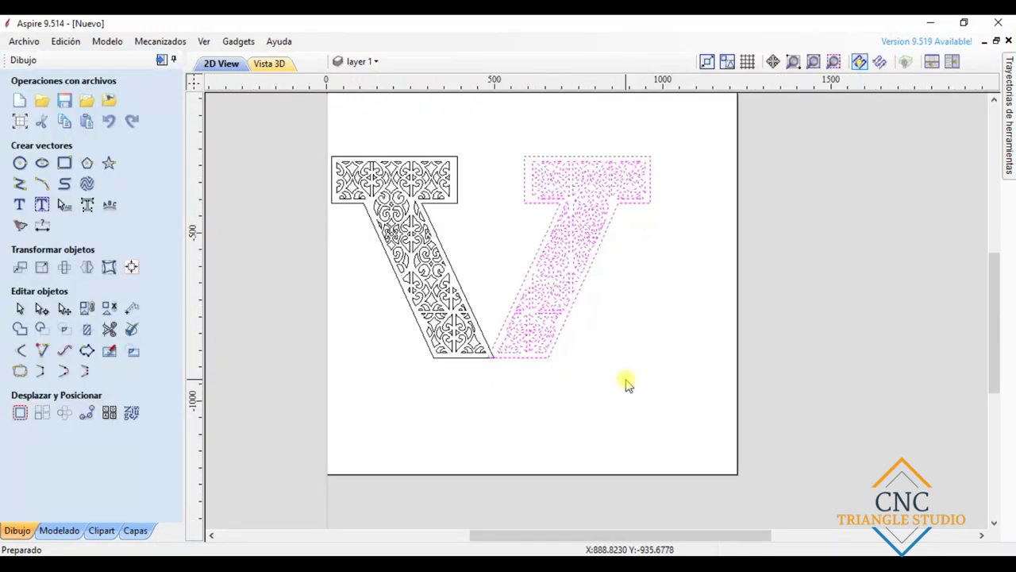
key("Left")
key("Left")
key("Left")
key("Left")
key("Left")
key("Left")
key("Left")
key("Left")
key("Left")
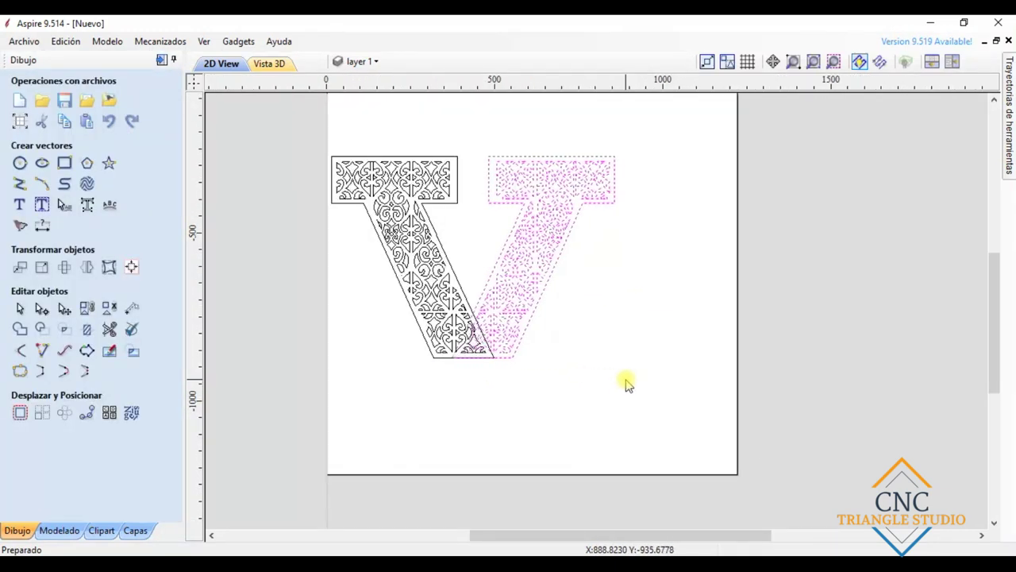
key("Right")
key("Right")
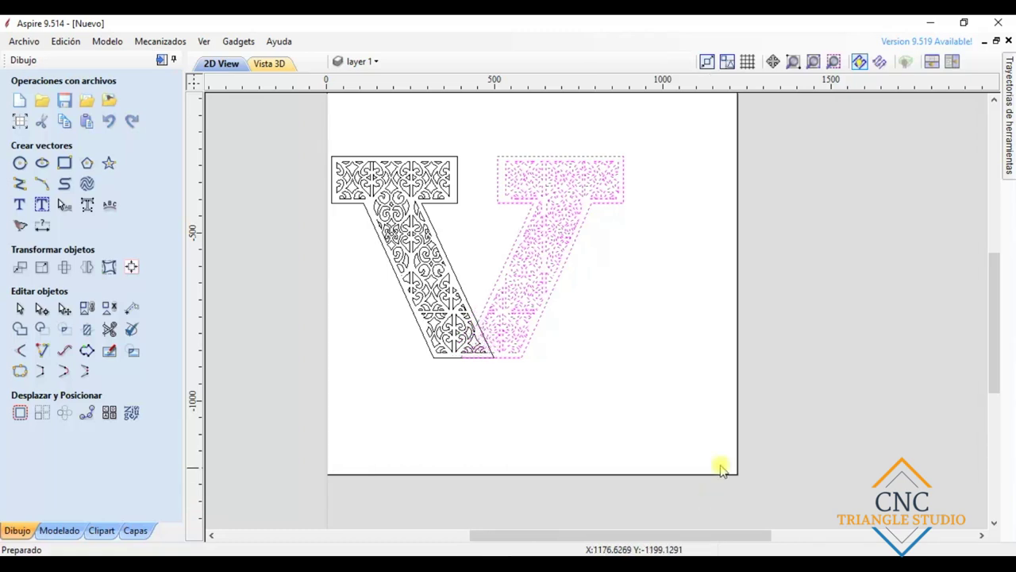
Trim the overlapping border lines where the two arms cross, above and within the lattice at the foot.
scroll(481, 336, "up", 2)
scroll(536, 325, "down", 3)
scroll(457, 358, "up", 1)
scroll(456, 357, "up", 5)
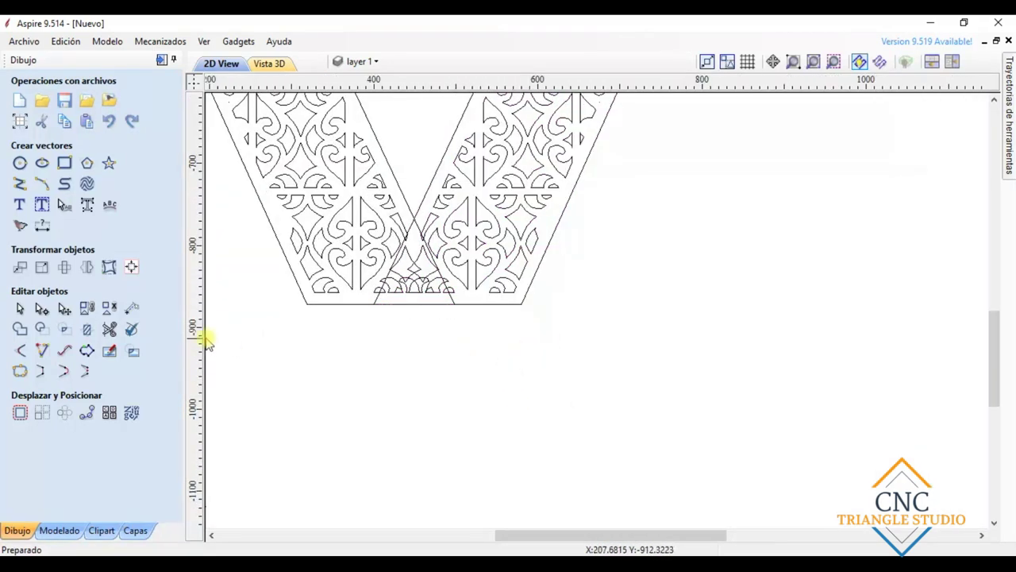
left_click(108, 329)
scroll(419, 283, "up", 2)
scroll(468, 260, "up", 3)
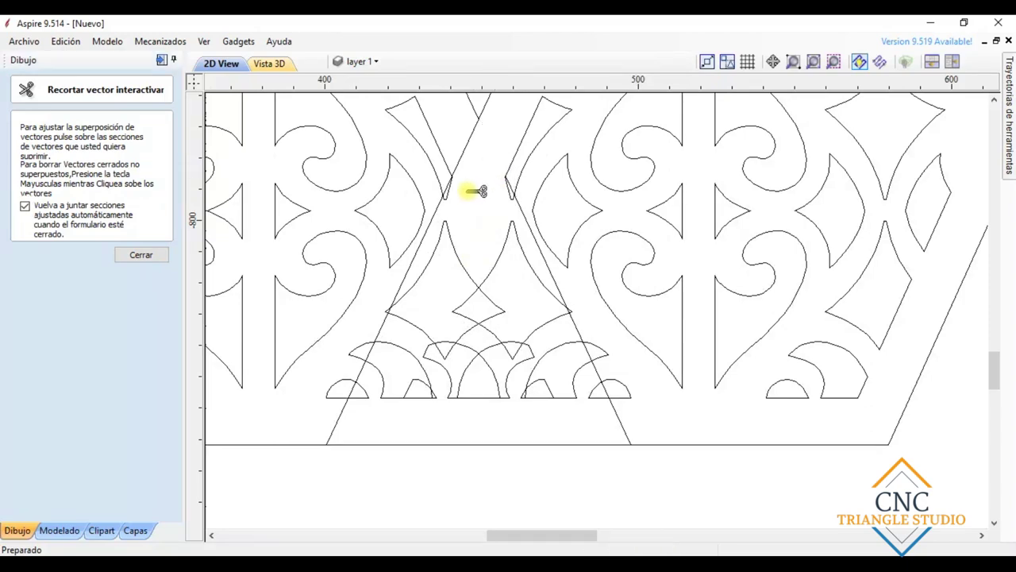
scroll(500, 143, "down", 5)
scroll(508, 132, "up", 6)
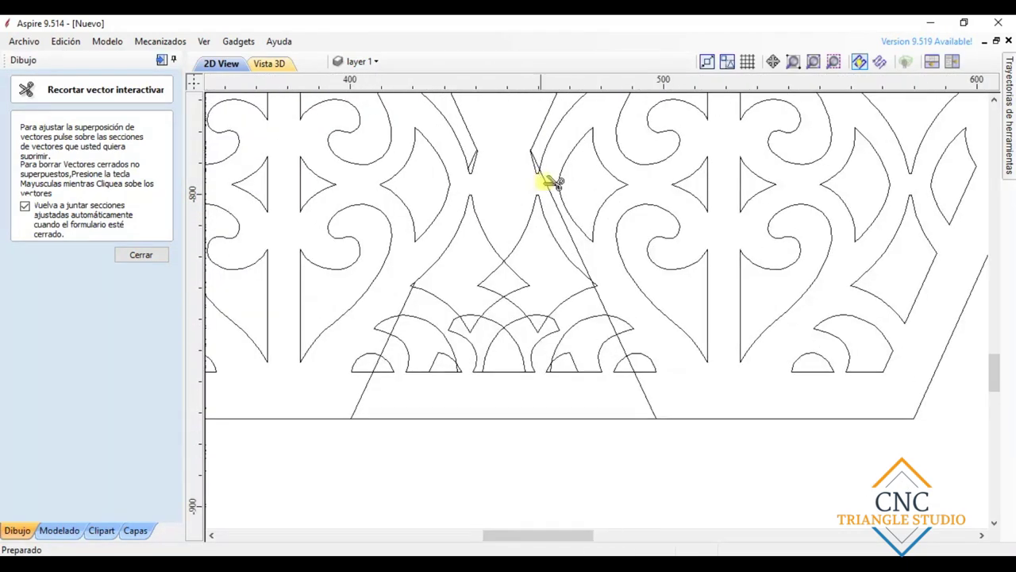
scroll(317, 347, "down", 6)
scroll(352, 352, "up", 4)
scroll(326, 422, "up", 2)
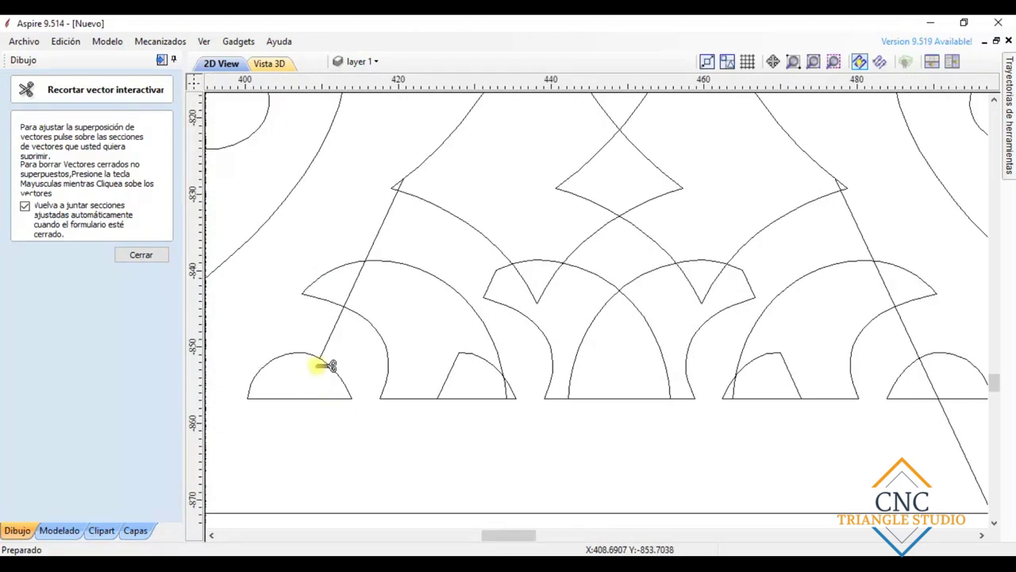
Trim the left arm's remaining border line and the overlapping sections of the crescents and diamonds near the base.
left_click(364, 271)
scroll(374, 262, "up", 2)
scroll(445, 238, "down", 3)
scroll(476, 286, "up", 1)
left_click(448, 301)
scroll(460, 310, "up", 2)
scroll(483, 204, "down", 2)
left_click(711, 302)
scroll(566, 227, "down", 3)
scroll(544, 227, "up", 4)
scroll(568, 213, "up", 2)
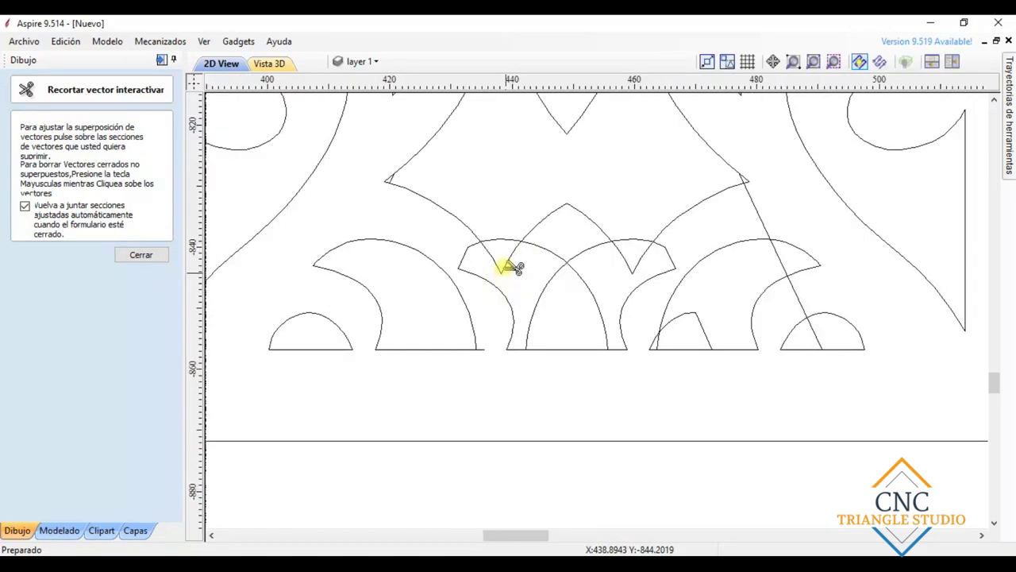
left_click(494, 252)
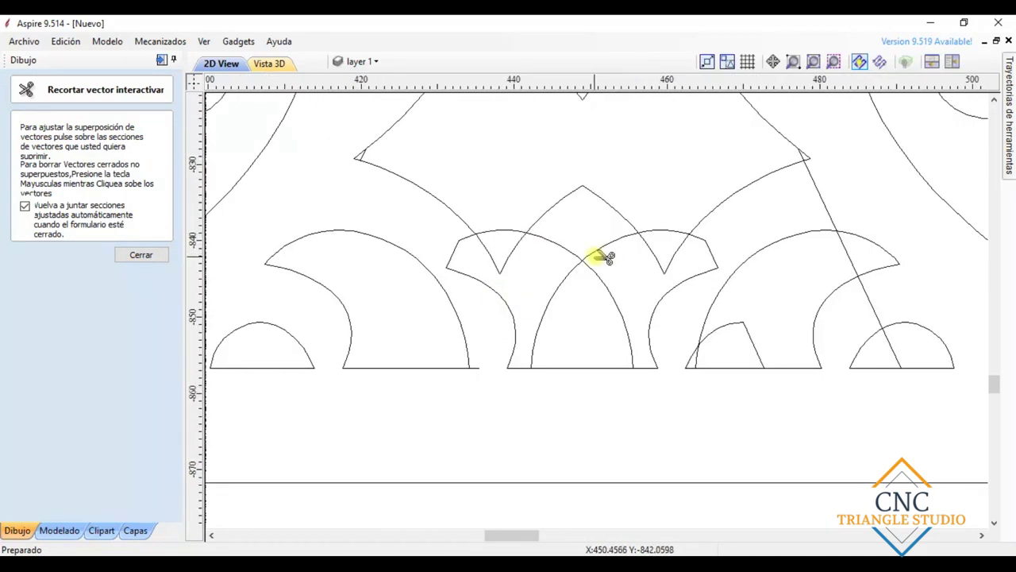
Trim the remaining border segments crossing the right-hand crescent and half circle, and leave the trimming tool.
scroll(605, 257, "down", 4)
scroll(588, 273, "up", 3)
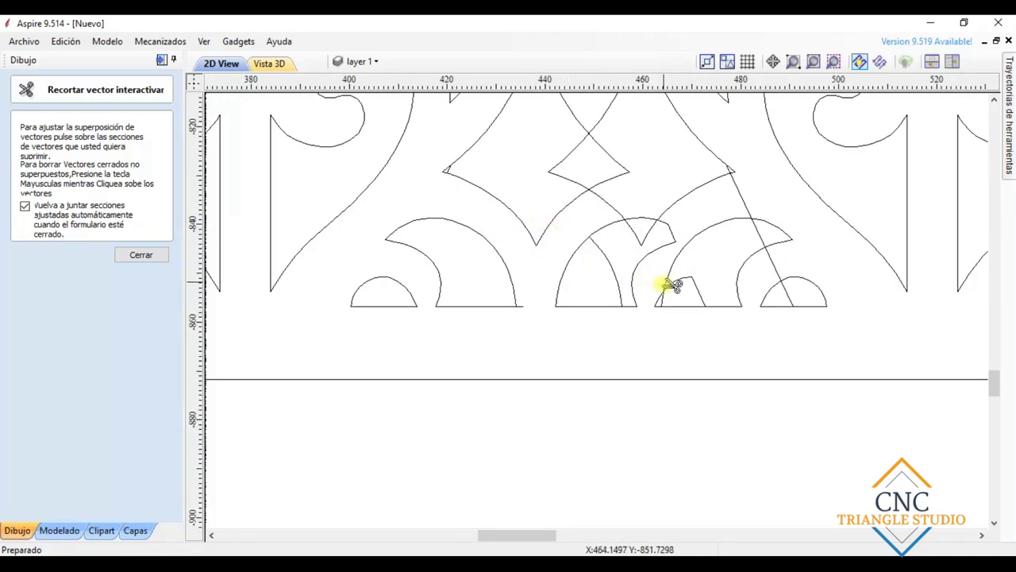
scroll(794, 254, "up", 2)
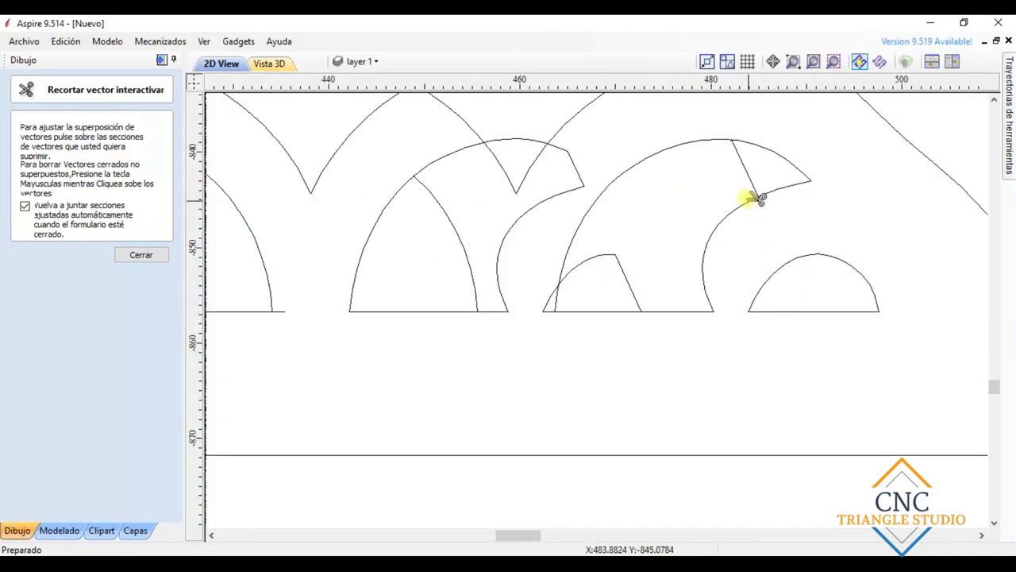
scroll(509, 187, "down", 3)
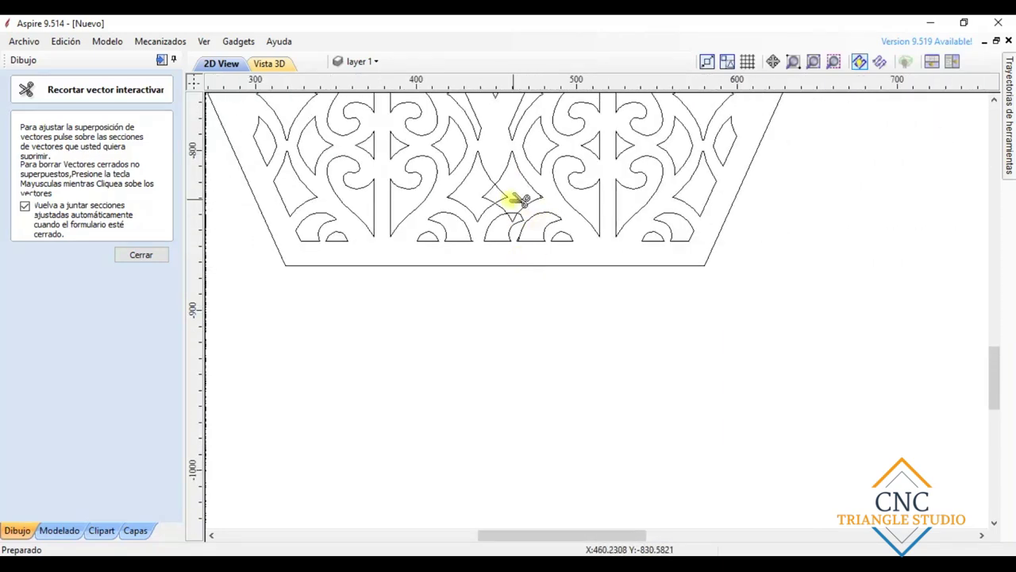
scroll(516, 205, "up", 1)
key("Escape")
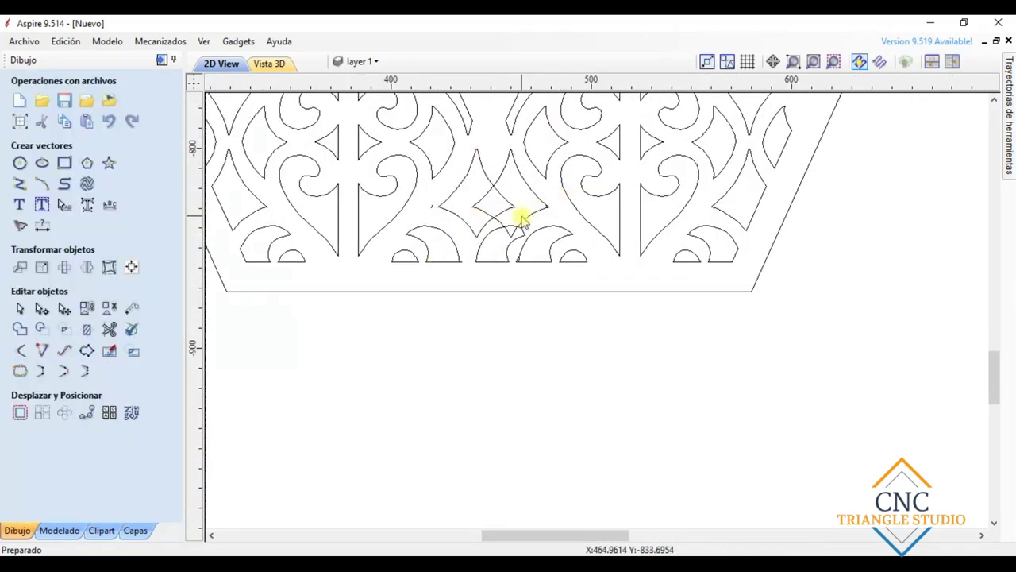
Reduce the overlapping diamonds at the foot's centre to one centred diamond and delete the overlapping middle crescent.
scroll(528, 220, "down", 2)
scroll(494, 209, "up", 2)
left_click(474, 200)
left_click(498, 234)
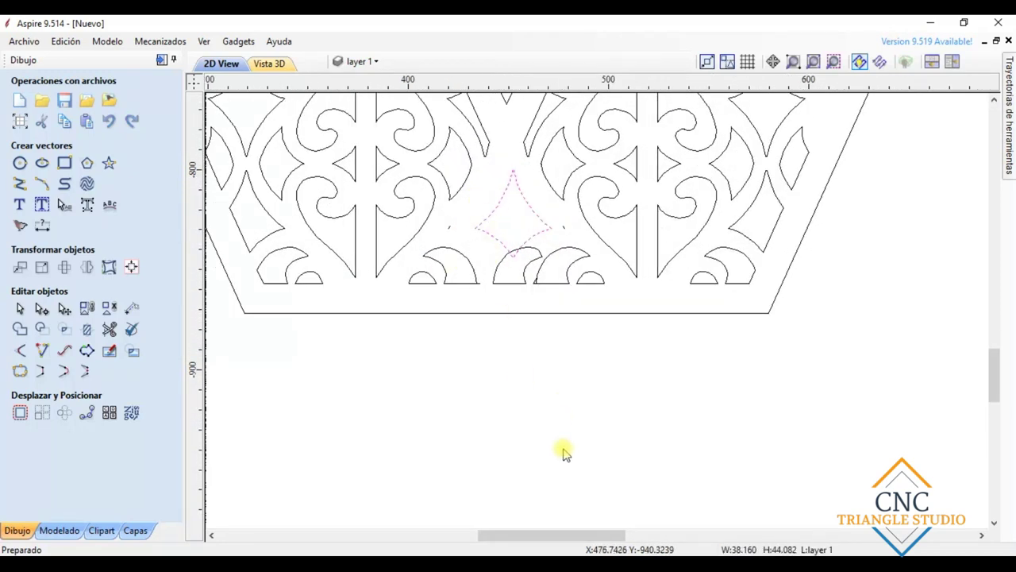
scroll(539, 298, "up", 1)
left_click(520, 288)
scroll(538, 277, "up", 2)
Trim the stray corners off the two inner crescents, delete the tiny fragments beside the diamond, and shift both crescent groups toward the centre.
left_click(108, 329)
scroll(601, 280, "up", 3)
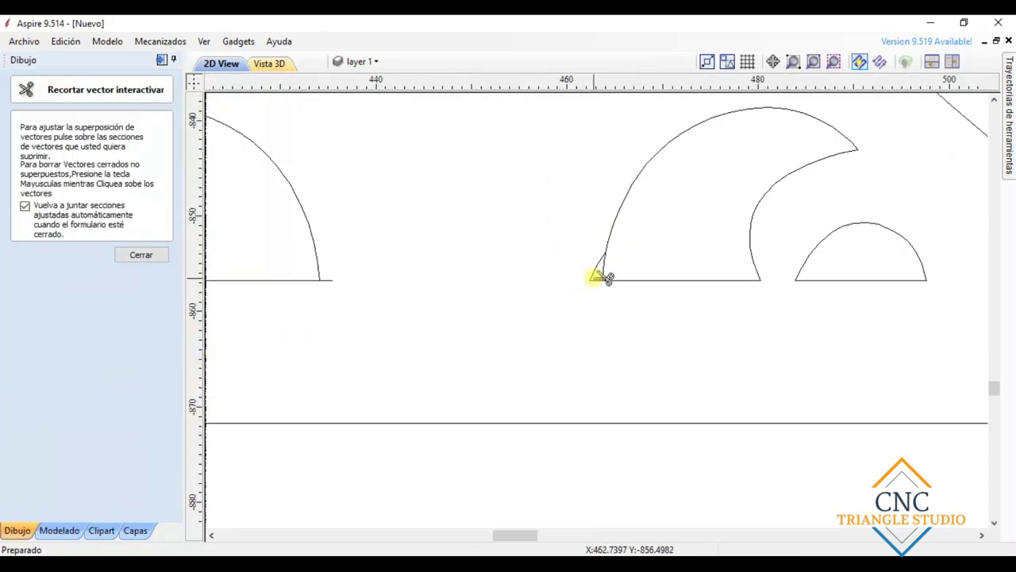
scroll(596, 284, "down", 5)
scroll(499, 288, "up", 7)
scroll(484, 266, "down", 10)
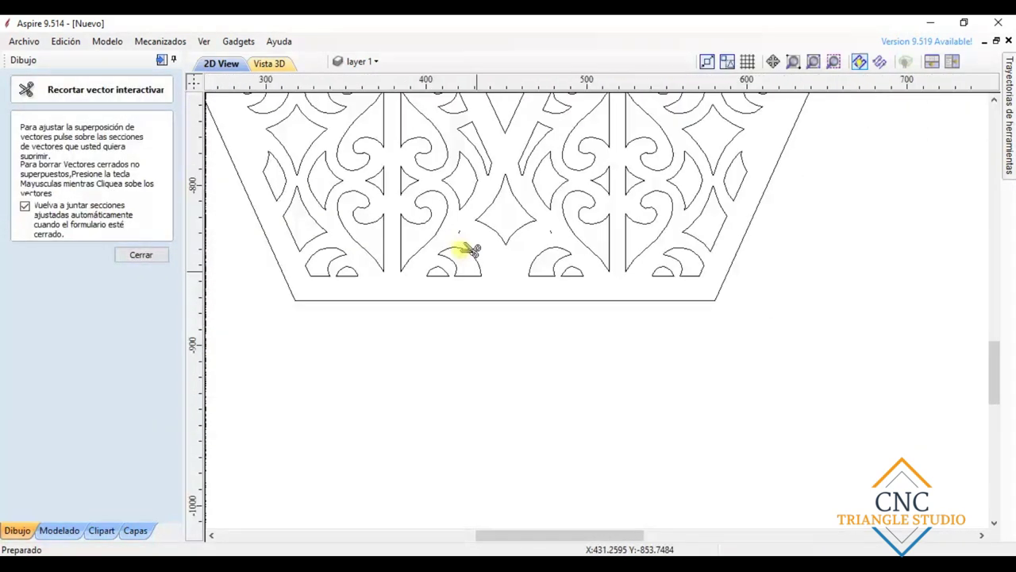
key("Escape")
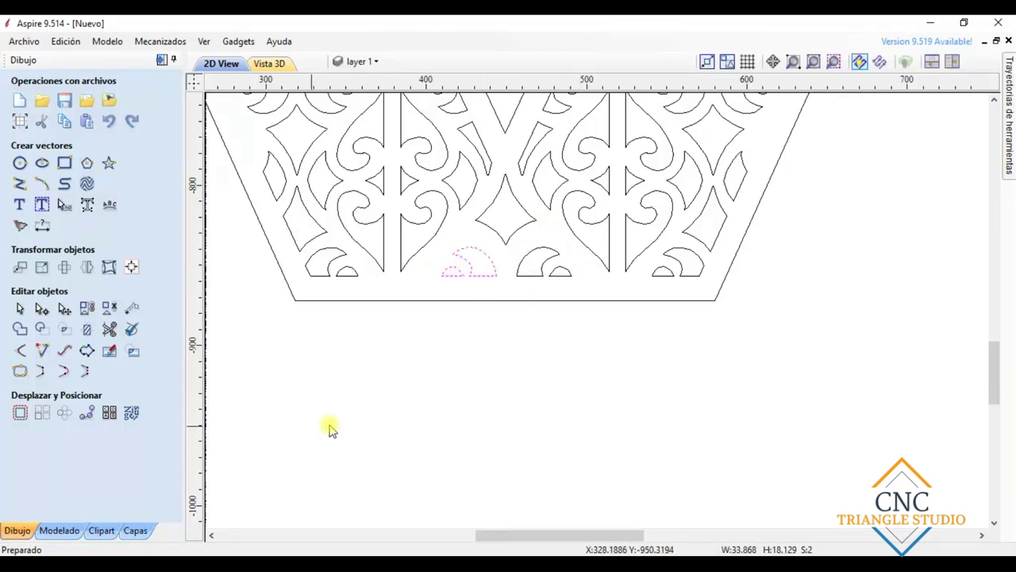
Select both joined arms, create a mirrored copy below, and move it up slightly to overlap the originals at the waist.
scroll(411, 390, "down", 6)
left_click_drag(694, 415, 527, 273)
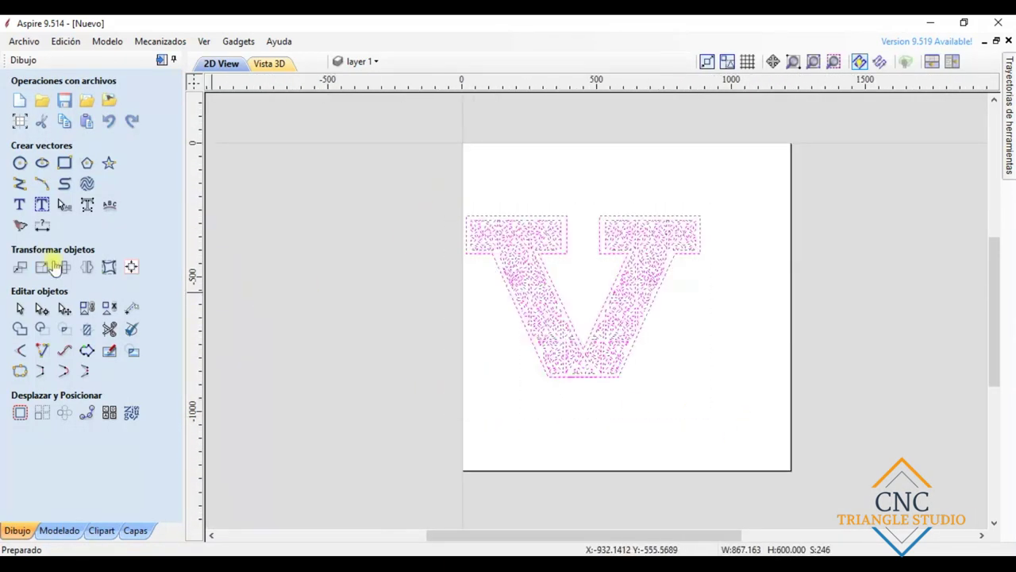
left_click(85, 268)
left_click(87, 198)
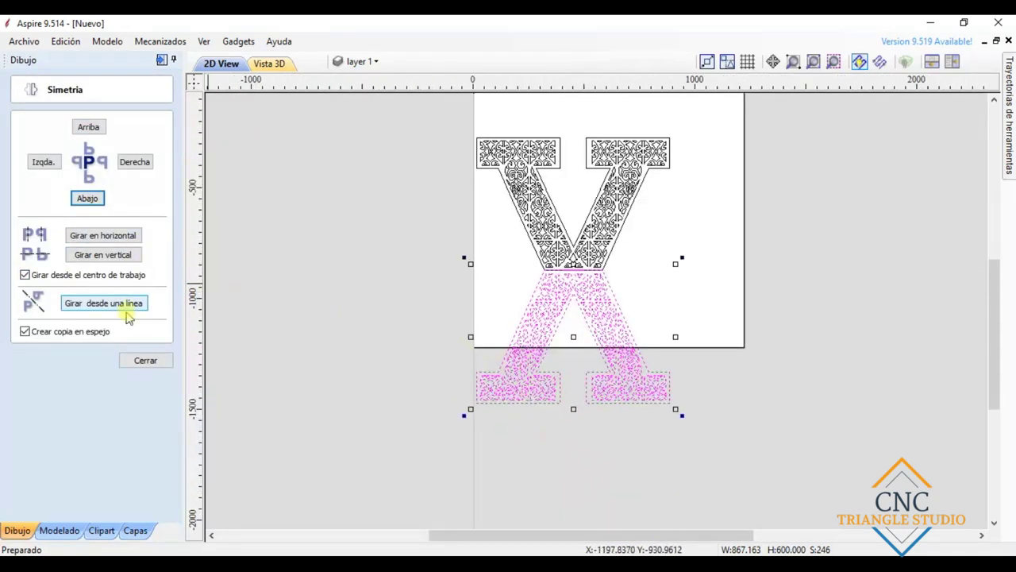
left_click(145, 359)
scroll(511, 268, "up", 3)
Trim away the two horizontal border lines across the waist of the X and delete their leftover segments.
left_click(109, 329)
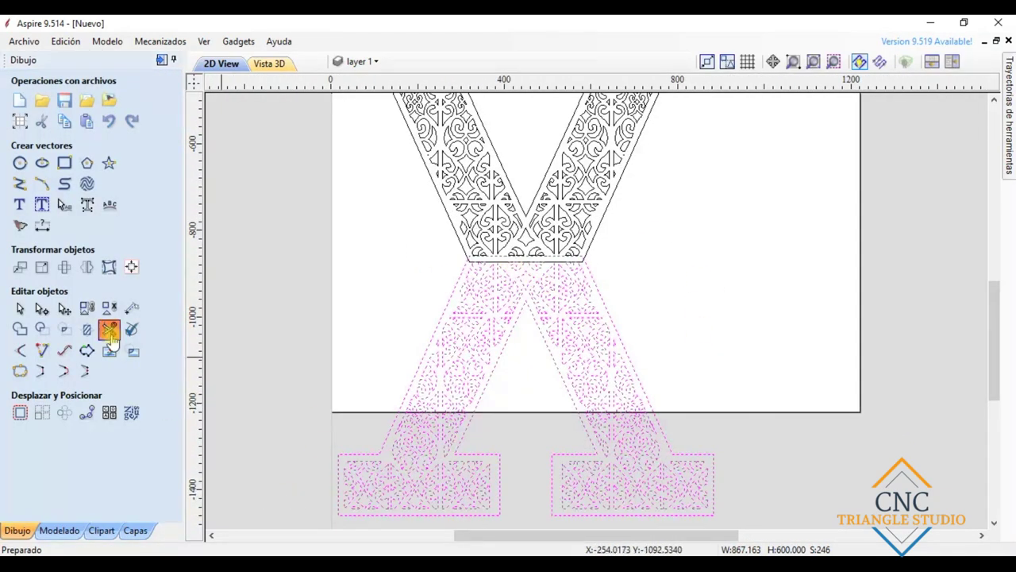
scroll(471, 243, "up", 1)
scroll(456, 296, "down", 3)
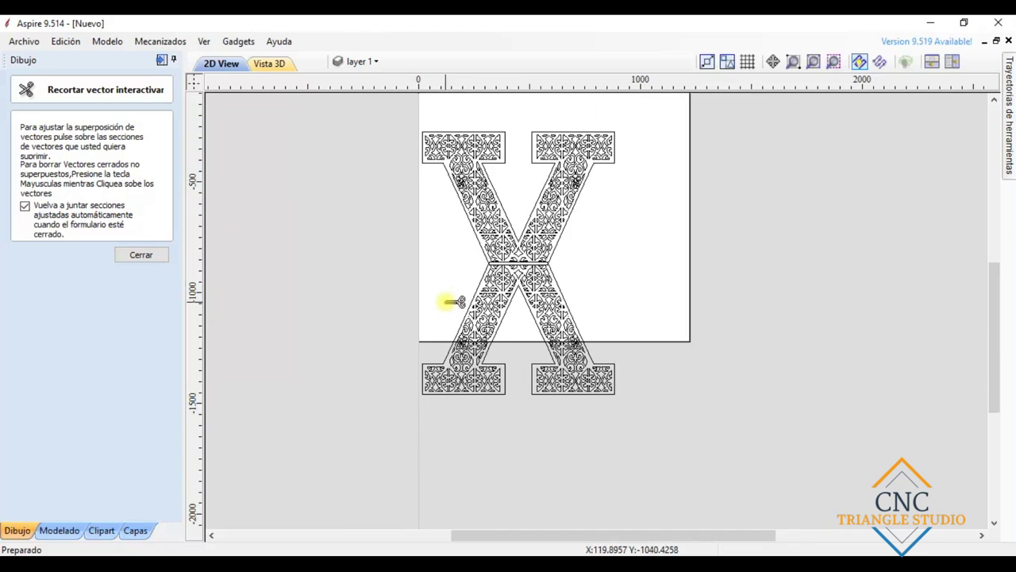
scroll(517, 267, "up", 4)
left_click(456, 267)
left_click(437, 262)
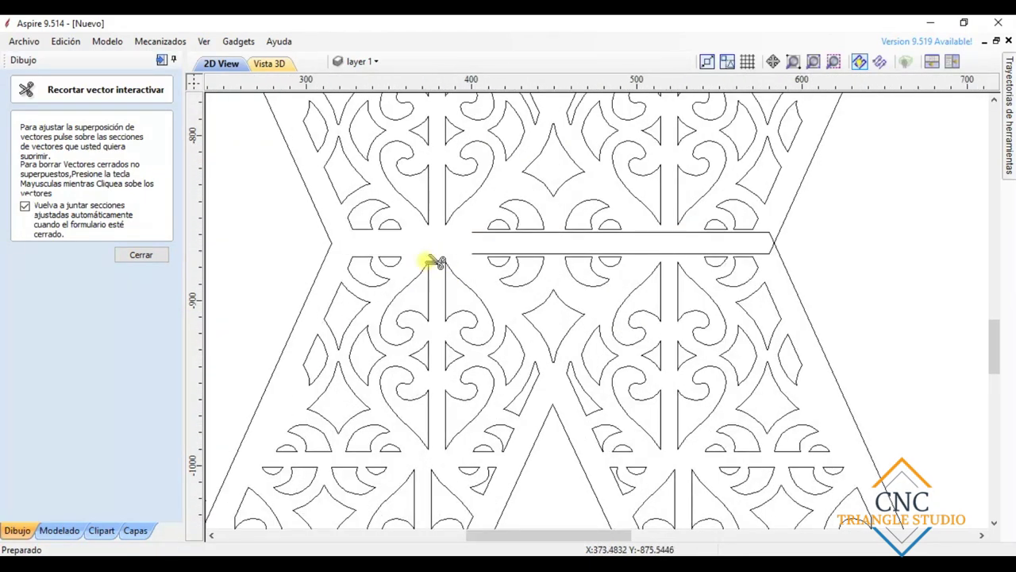
left_click(675, 235)
scroll(588, 238, "up", 2)
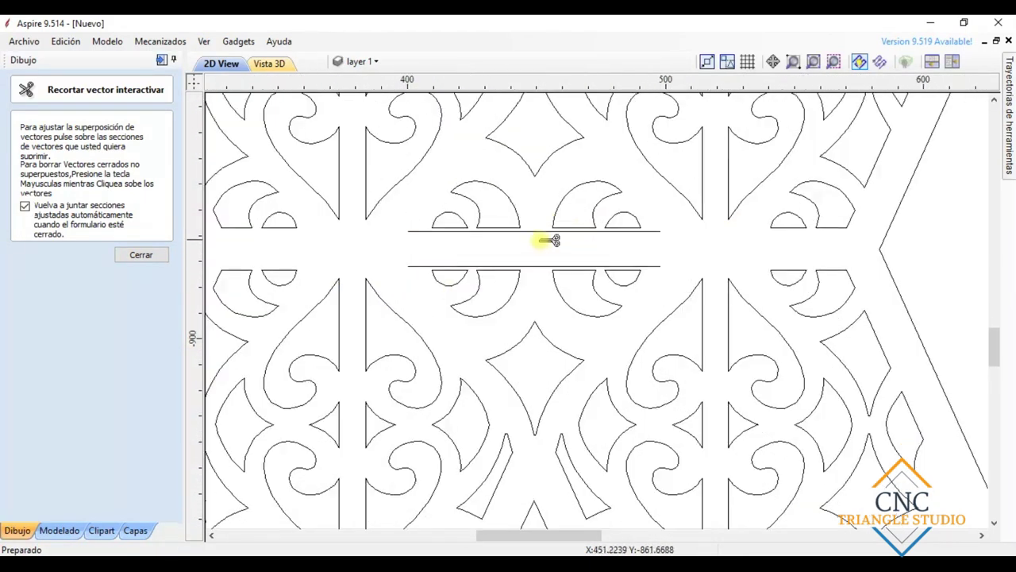
key("Escape")
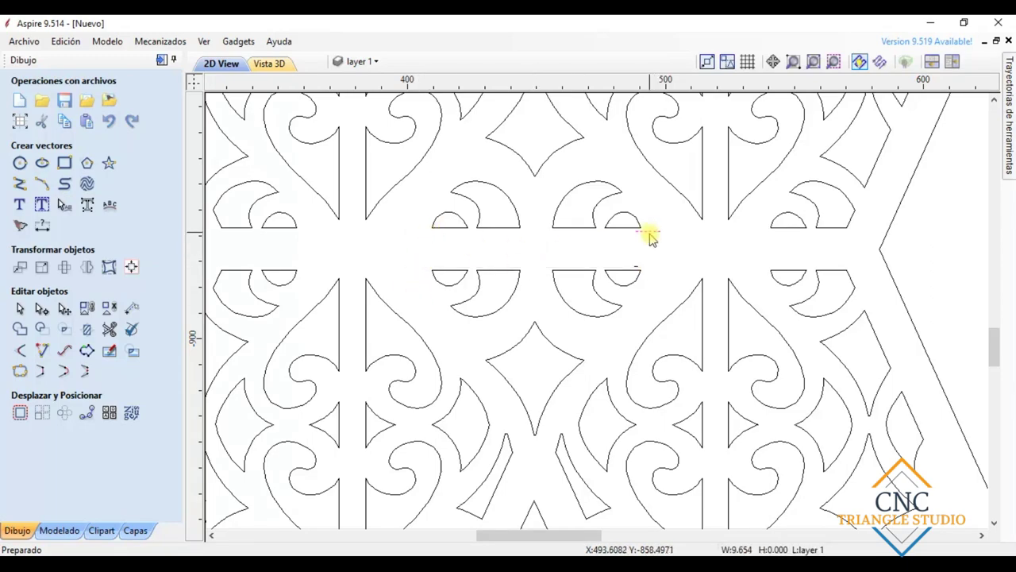
Select the whole X and resize it proportionally to a height of 1200 mm with X and Y linked.
scroll(635, 271, "down", 5)
left_click_drag(486, 274, 481, 269)
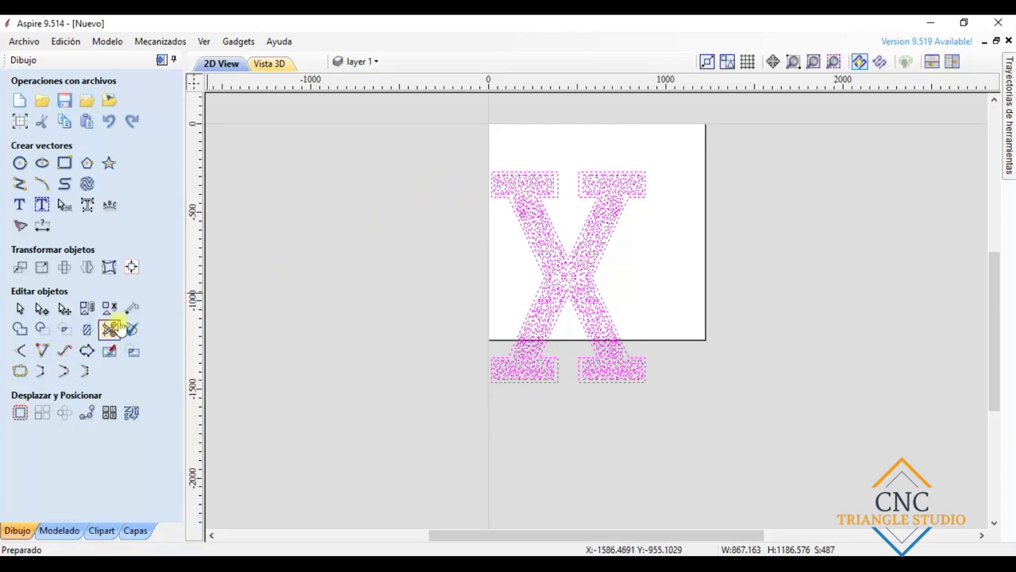
left_click(44, 267)
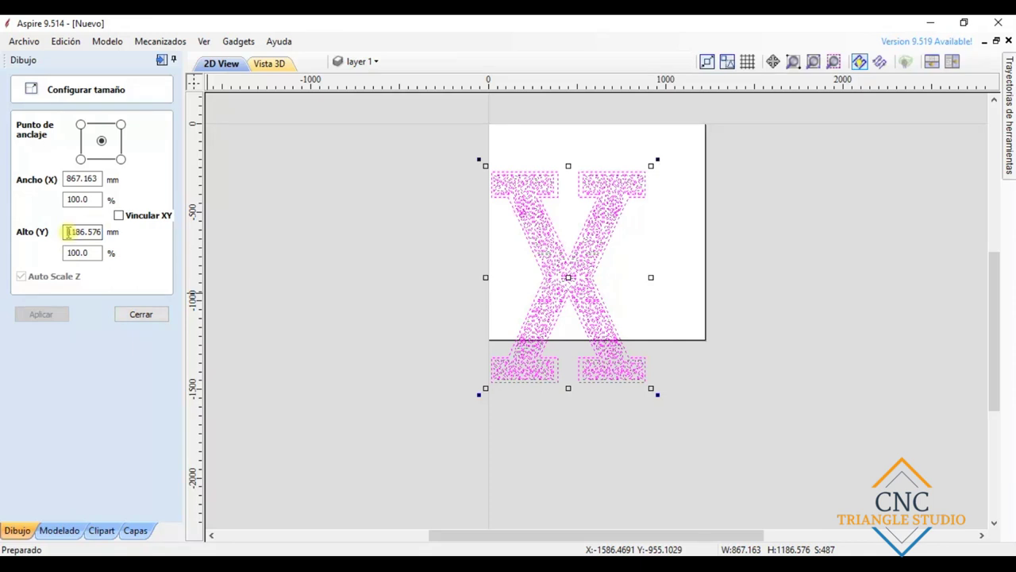
type("1200")
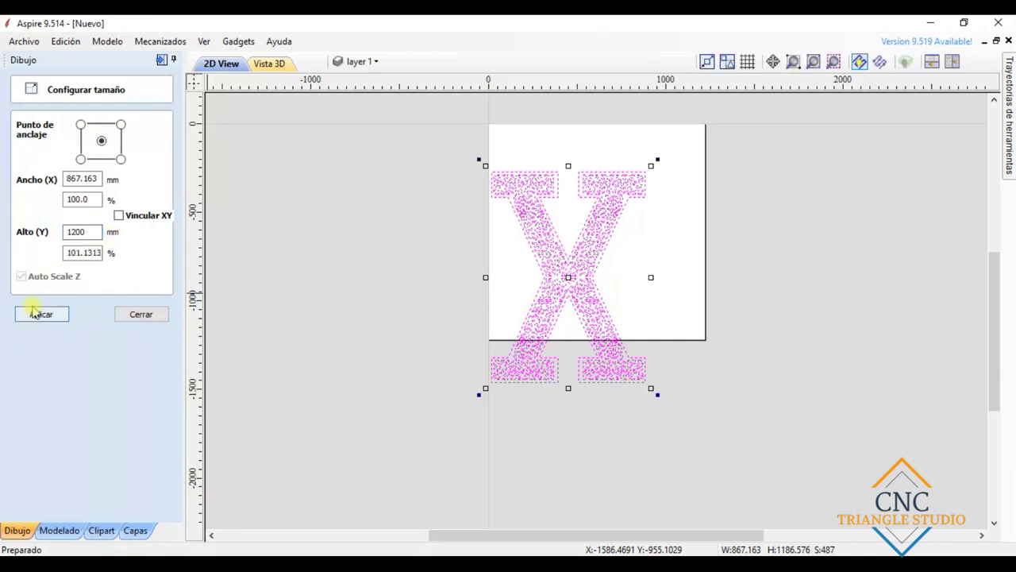
left_click(149, 218)
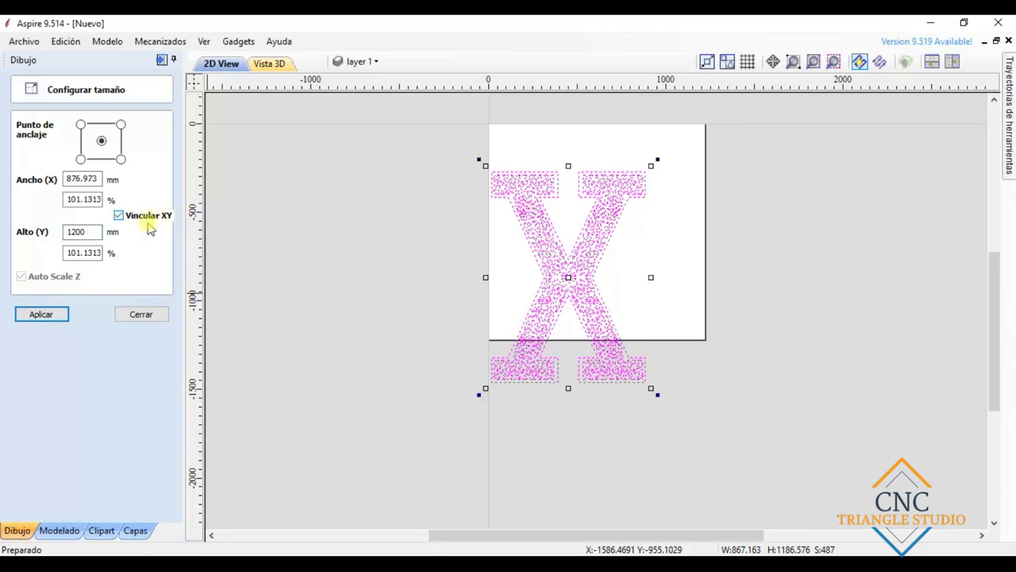
left_click(56, 316)
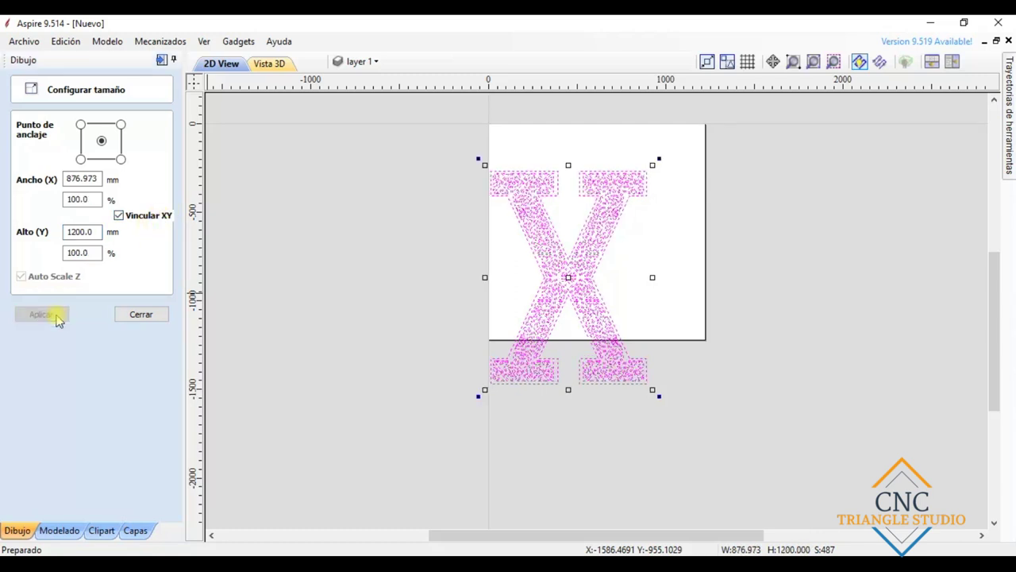
left_click(142, 315)
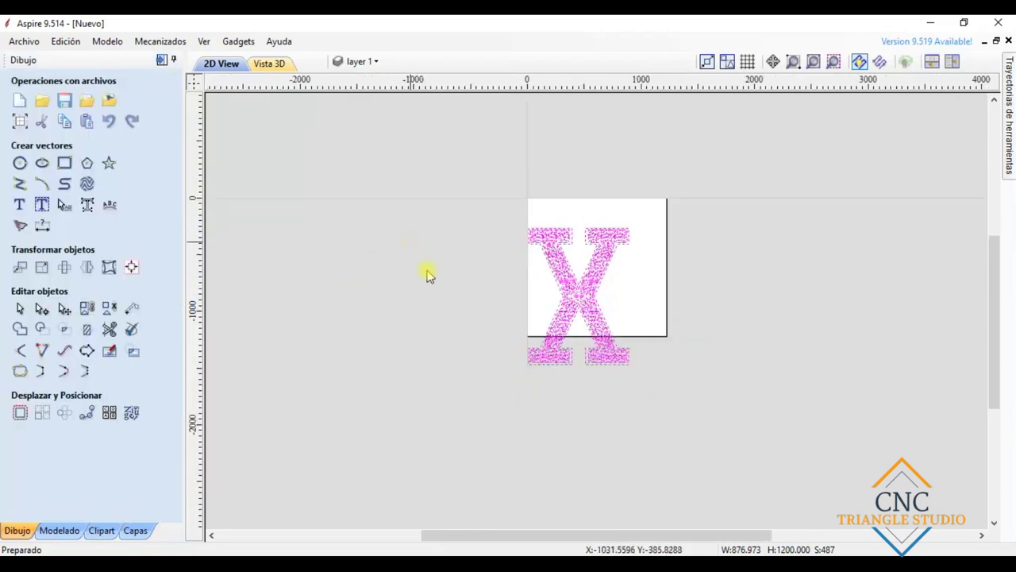
Select the whole lattice X and rotate it a quarter turn about its centre so it lies on its side.
scroll(639, 349, "up", 1)
scroll(651, 337, "down", 4)
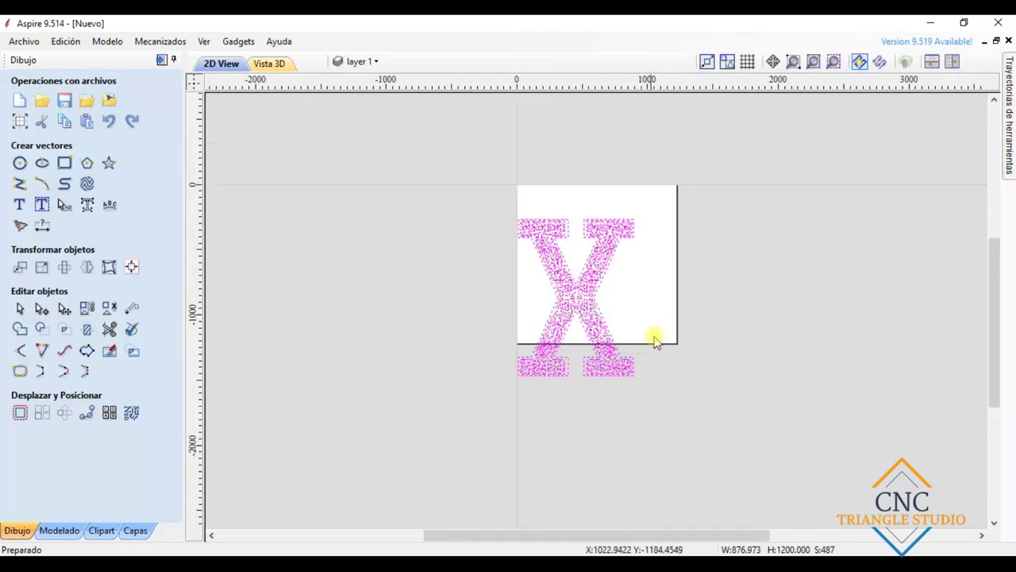
left_click(632, 404)
scroll(631, 405, "up", 3)
scroll(681, 407, "down", 2)
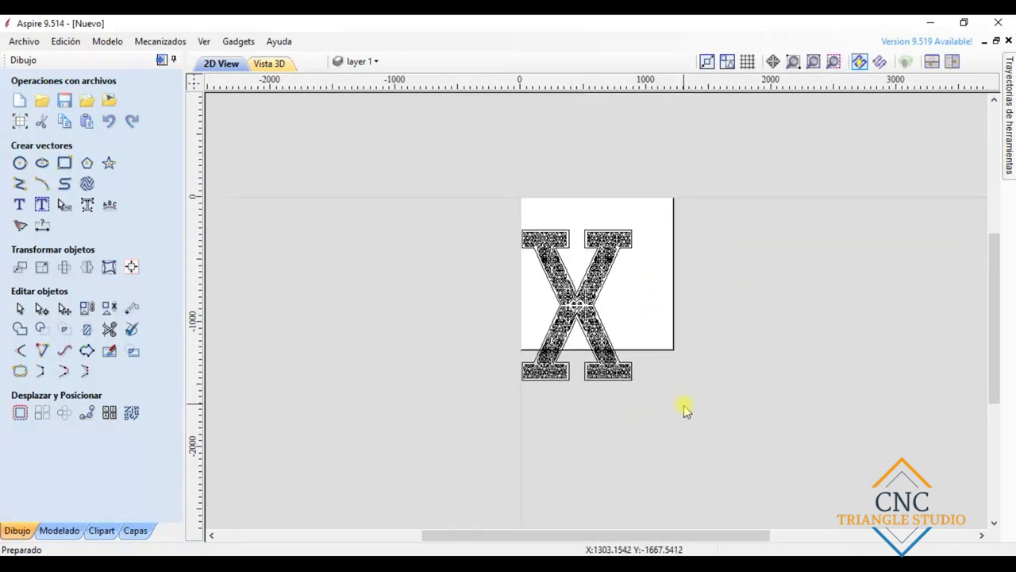
scroll(683, 410, "up", 1)
left_click_drag(673, 410, 441, 173)
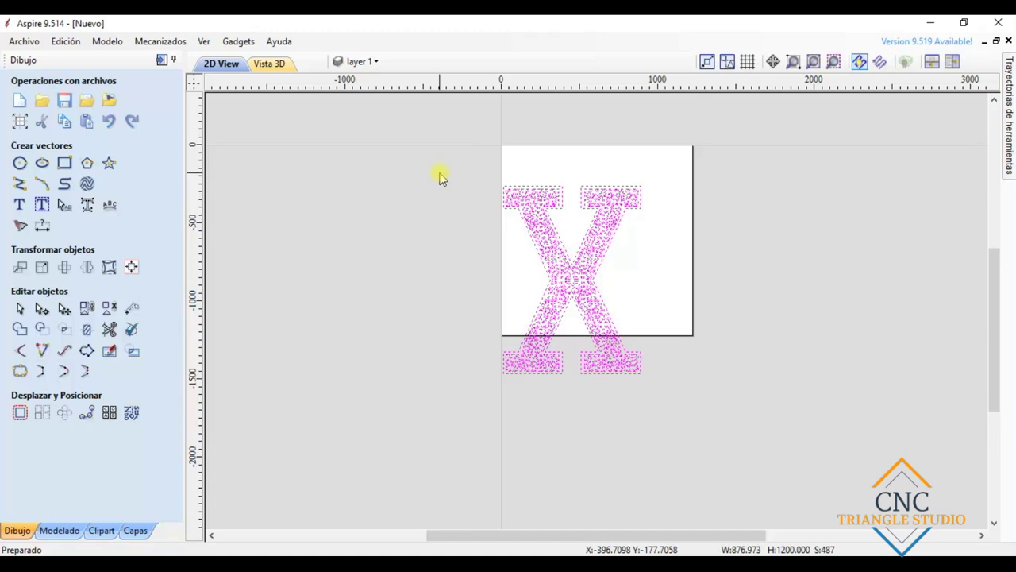
left_click(64, 269)
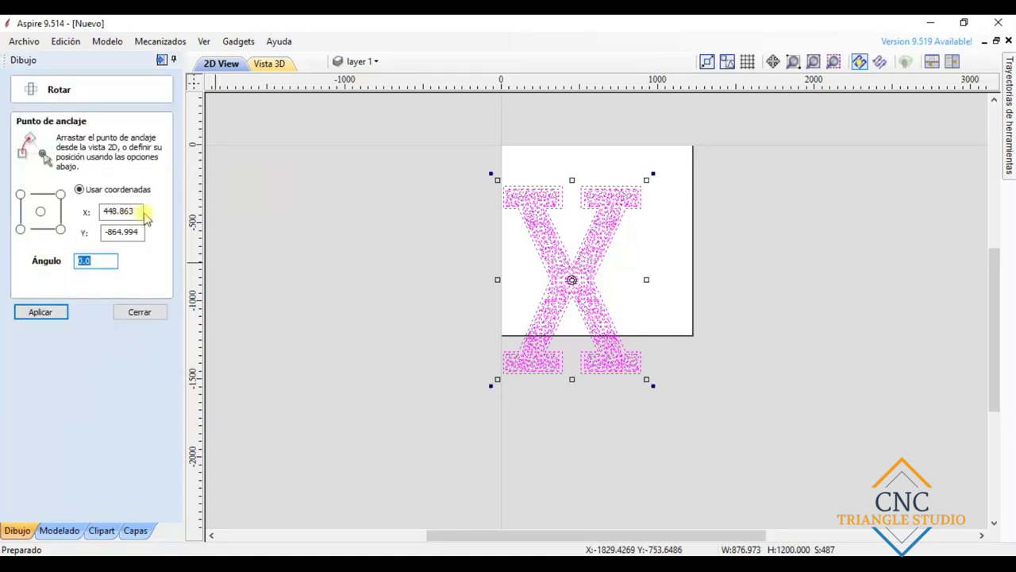
left_click(140, 312)
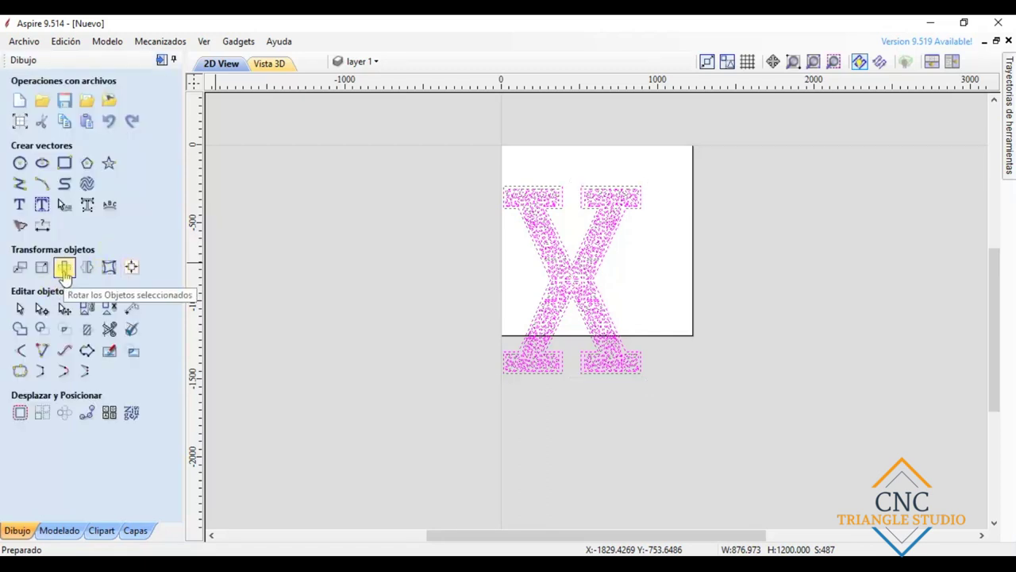
left_click(64, 268)
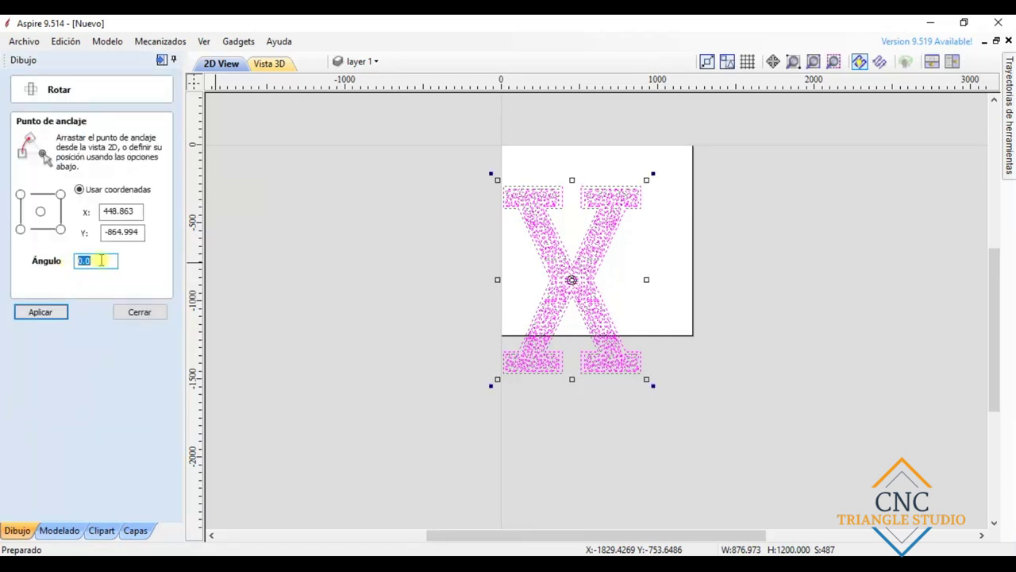
left_click(31, 313)
left_click(151, 314)
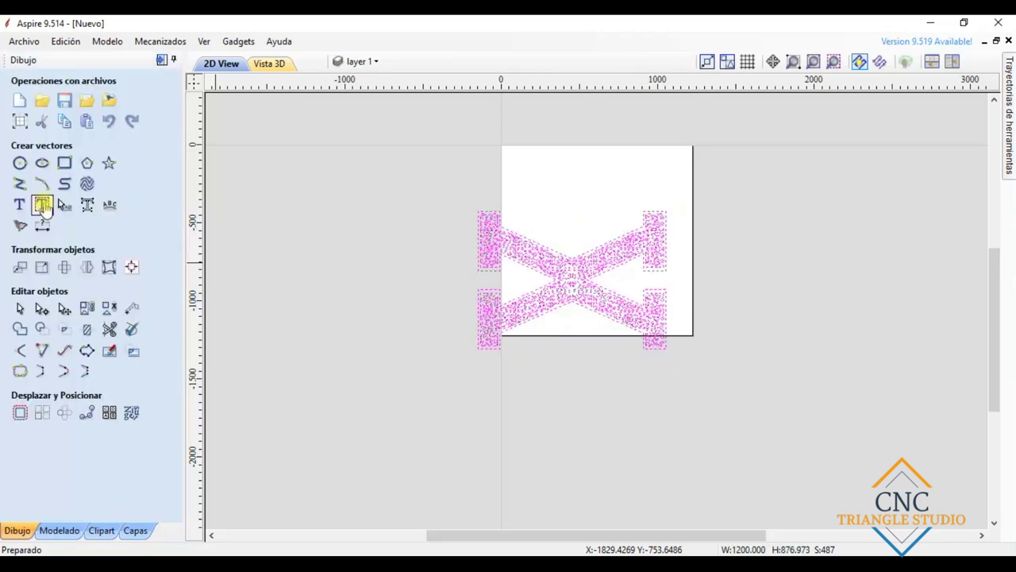
Move the rotated X to absolute position X 0, Y 0 using its upper-left corner as the anchor point.
left_click(18, 268)
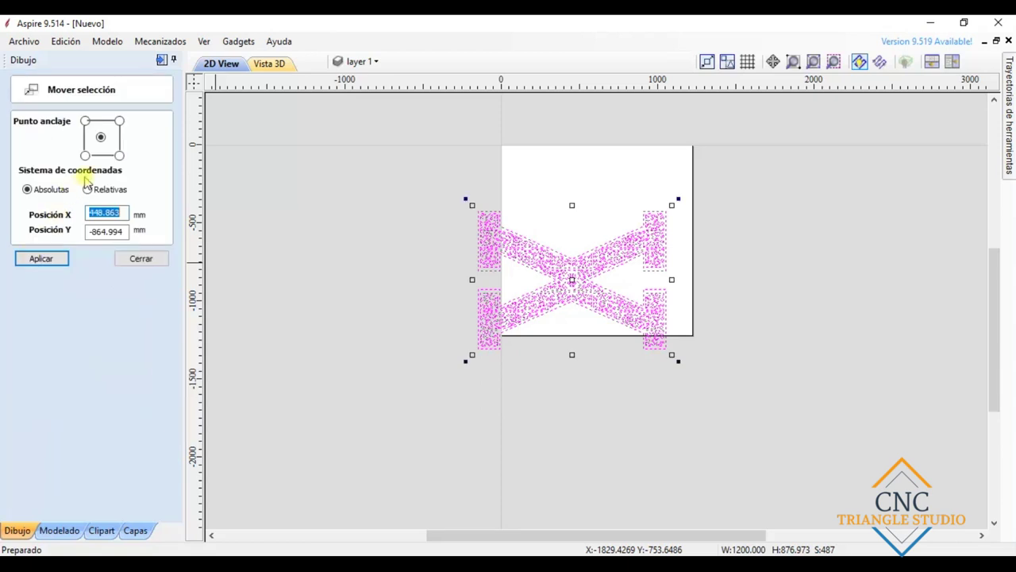
left_click(85, 122)
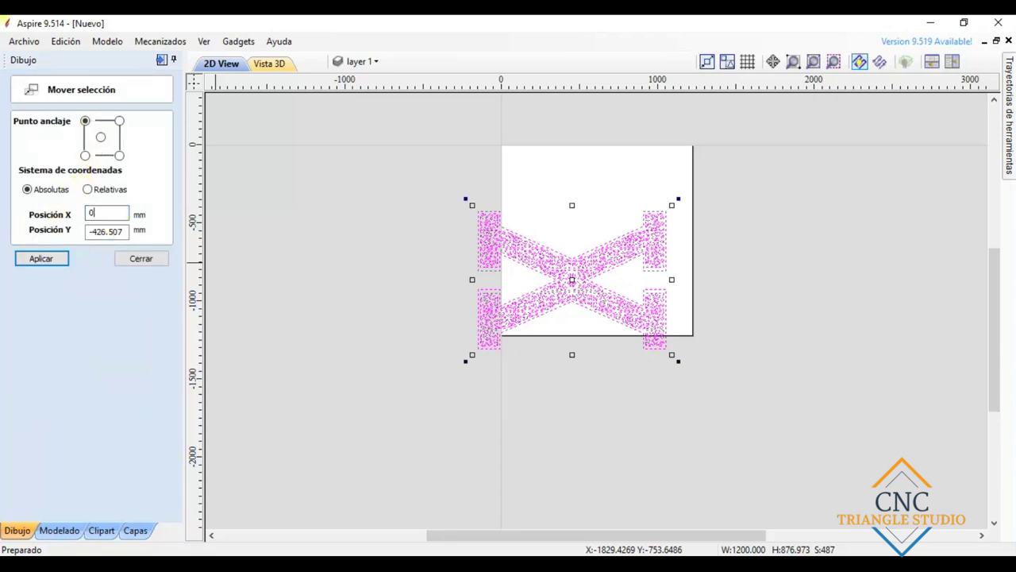
key("Tab")
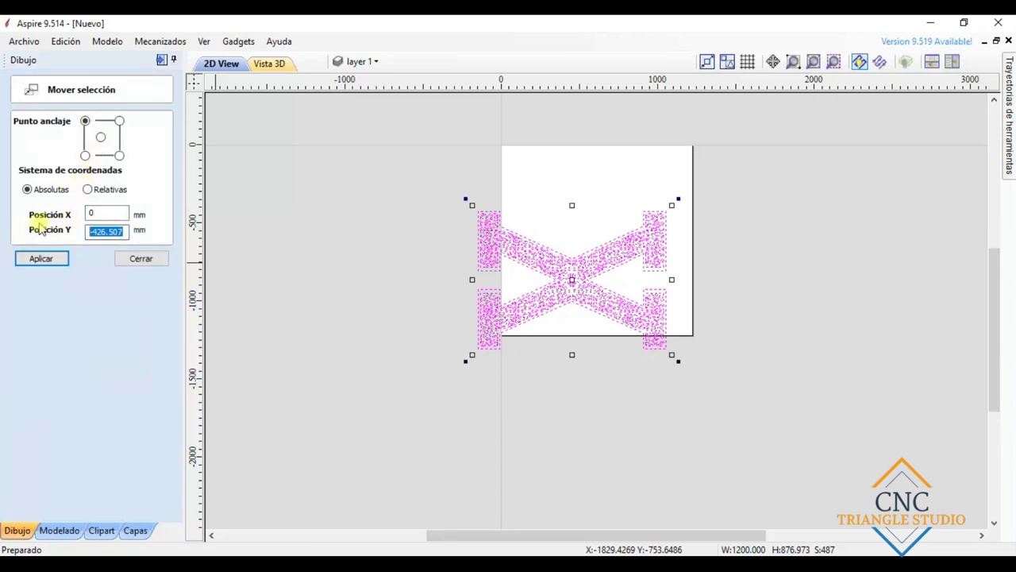
type("0")
left_click(35, 261)
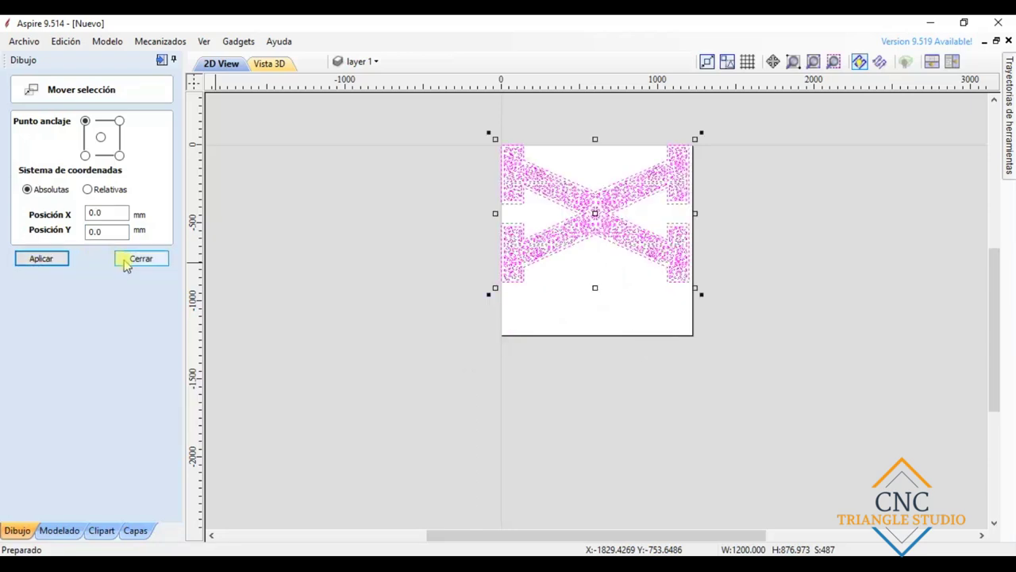
key("Escape")
scroll(627, 119, "up", 4)
scroll(619, 129, "down", 2)
scroll(620, 127, "down", 1)
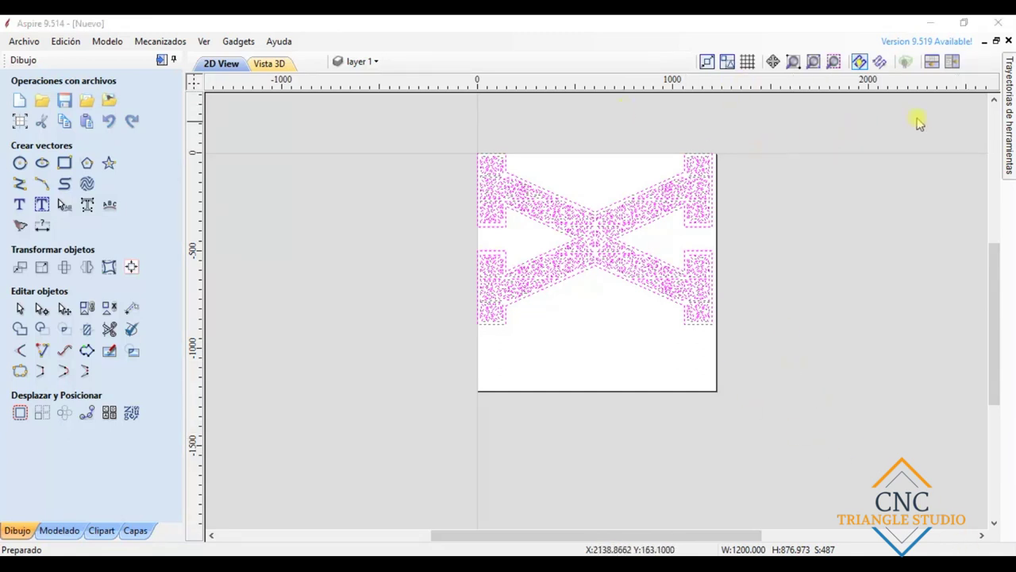
Bring up the toolpath operations and keep them docked, deselect the X, and start a 2D profile toolpath.
left_click(1010, 70)
left_click(992, 61)
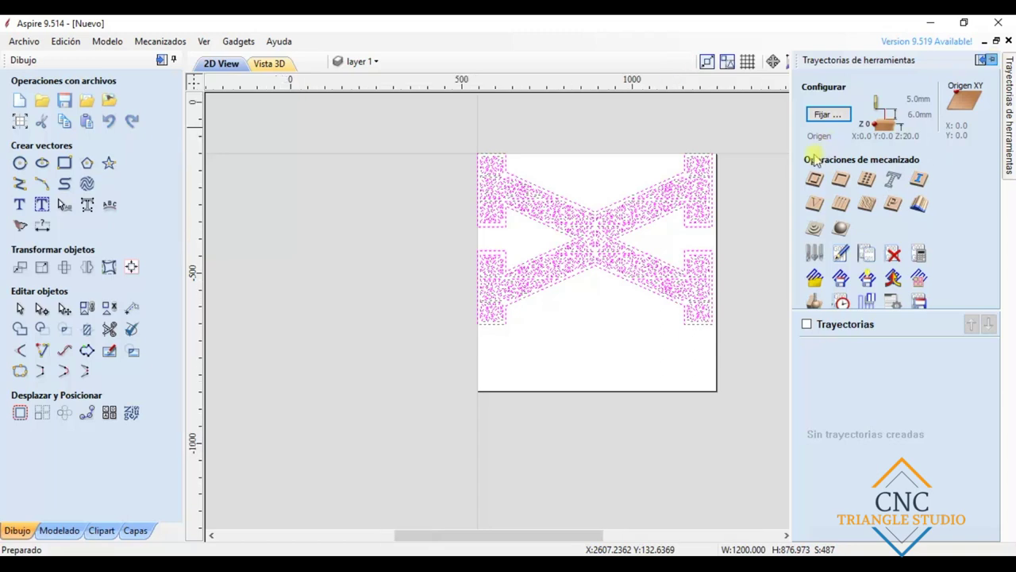
scroll(601, 136, "down", 2)
scroll(633, 111, "up", 2)
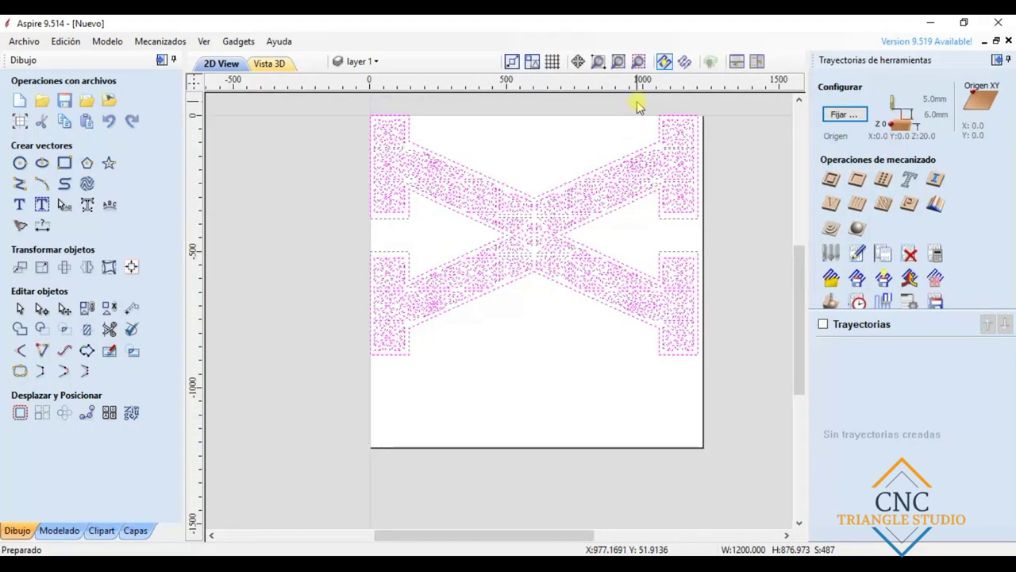
left_click(616, 150)
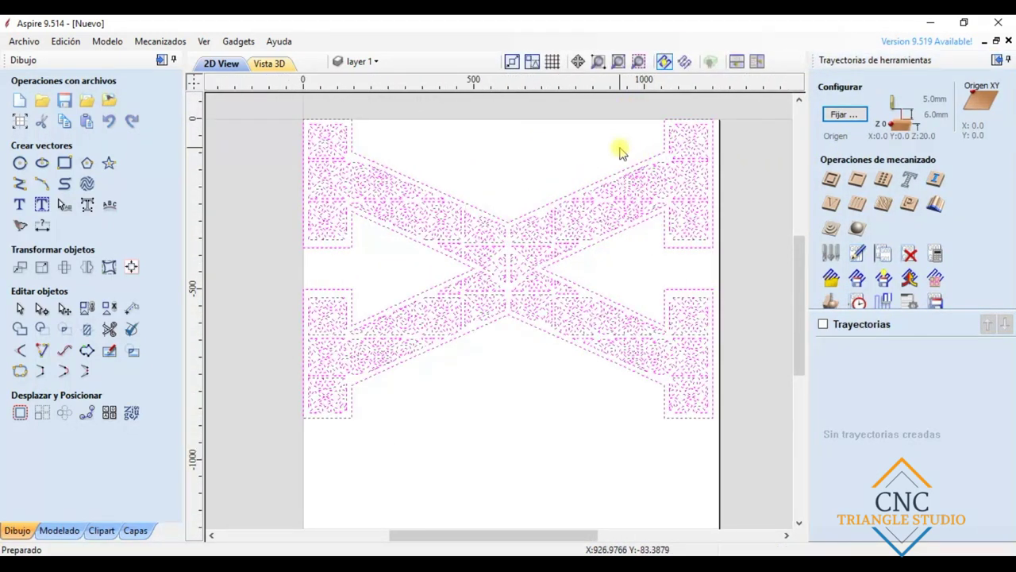
left_click(830, 182)
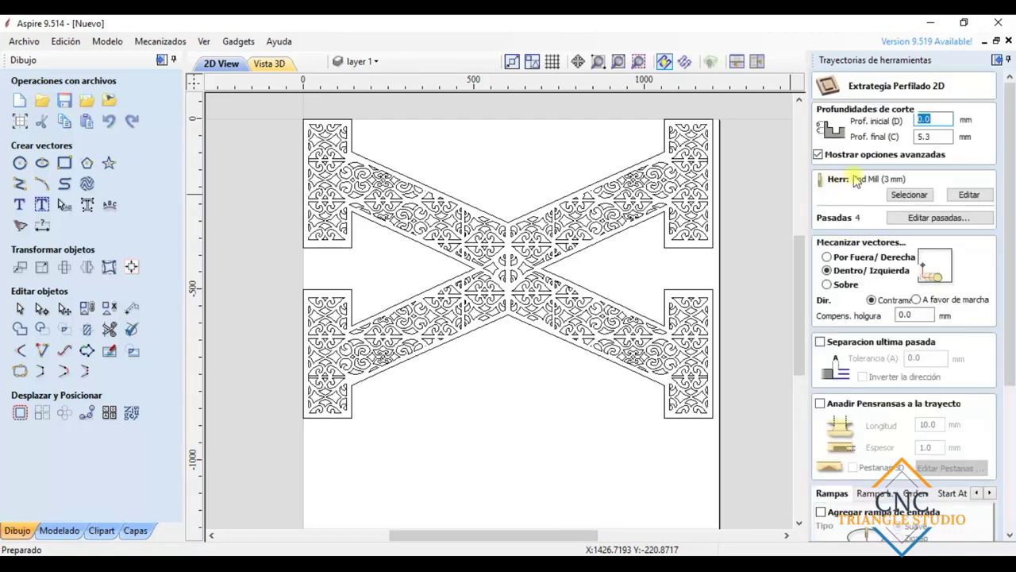
Choose the metric End Mill (6 mm) from the tool database as the cutter for the profile toolpath.
left_click(915, 196)
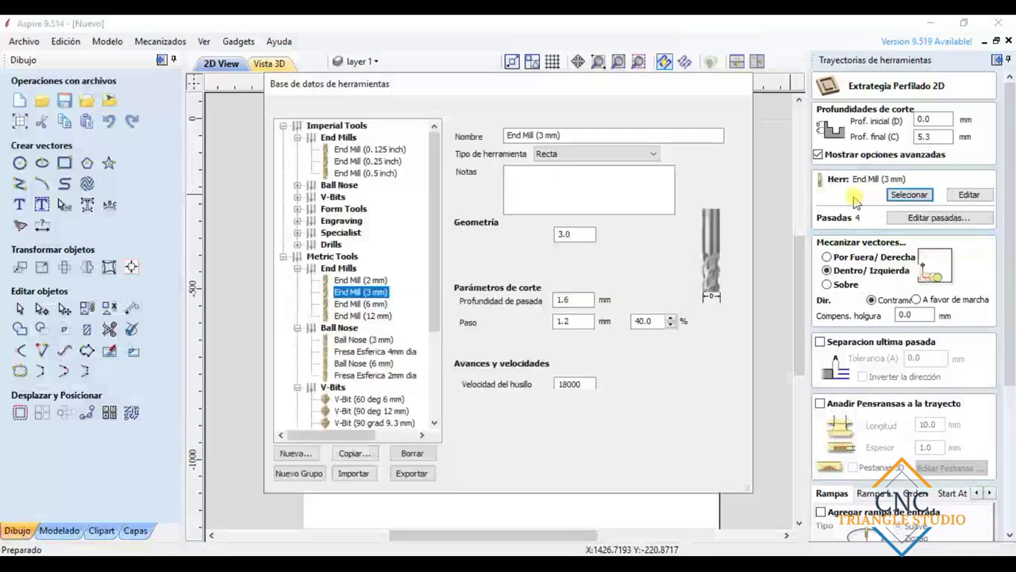
left_click(388, 305)
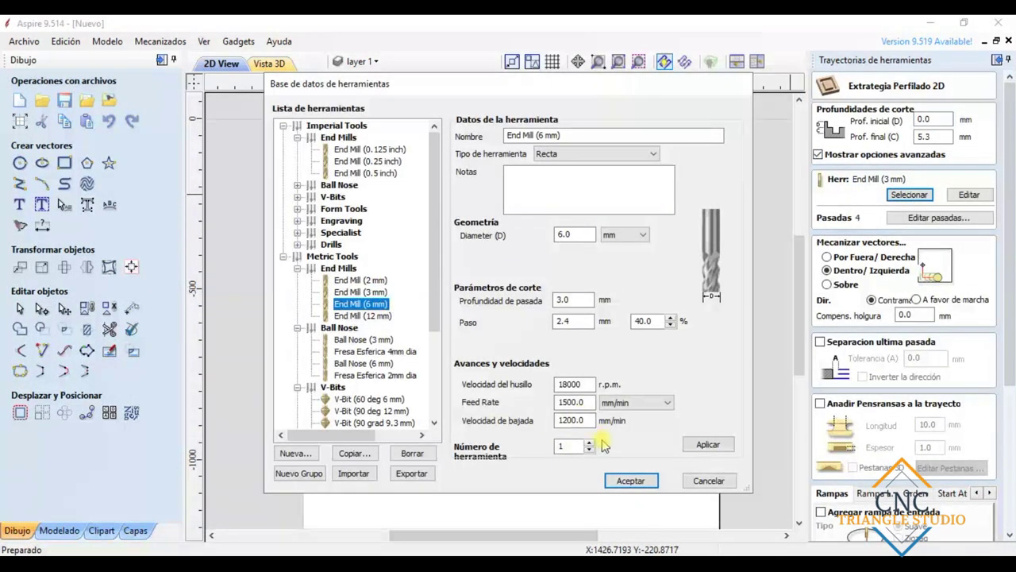
left_click(560, 404)
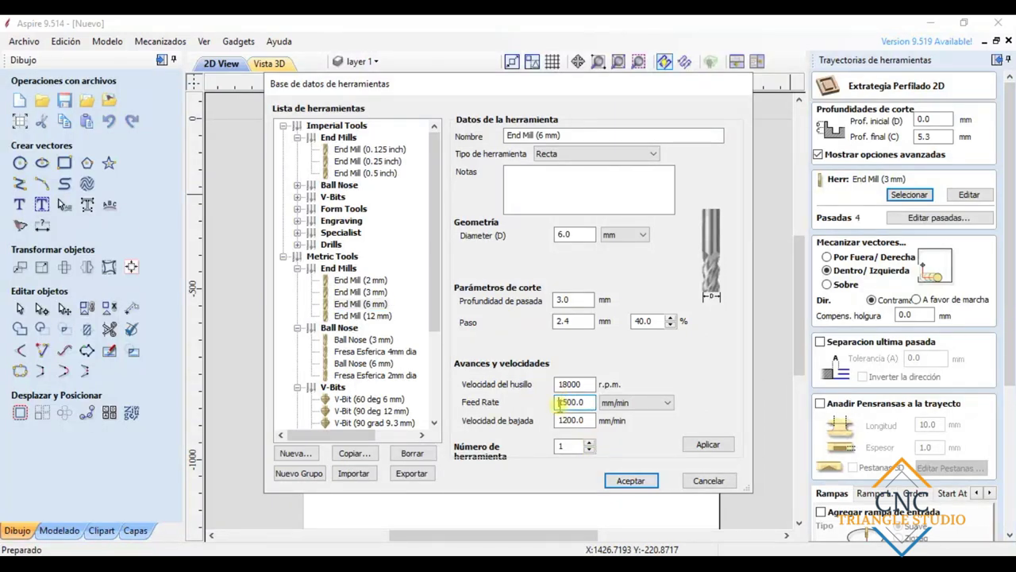
left_click(581, 421)
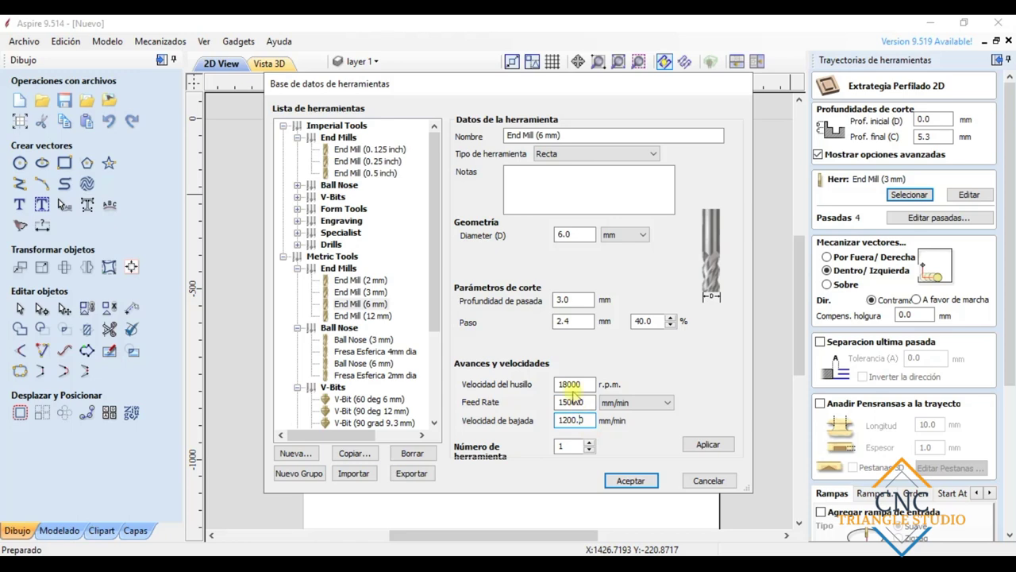
left_click(630, 480)
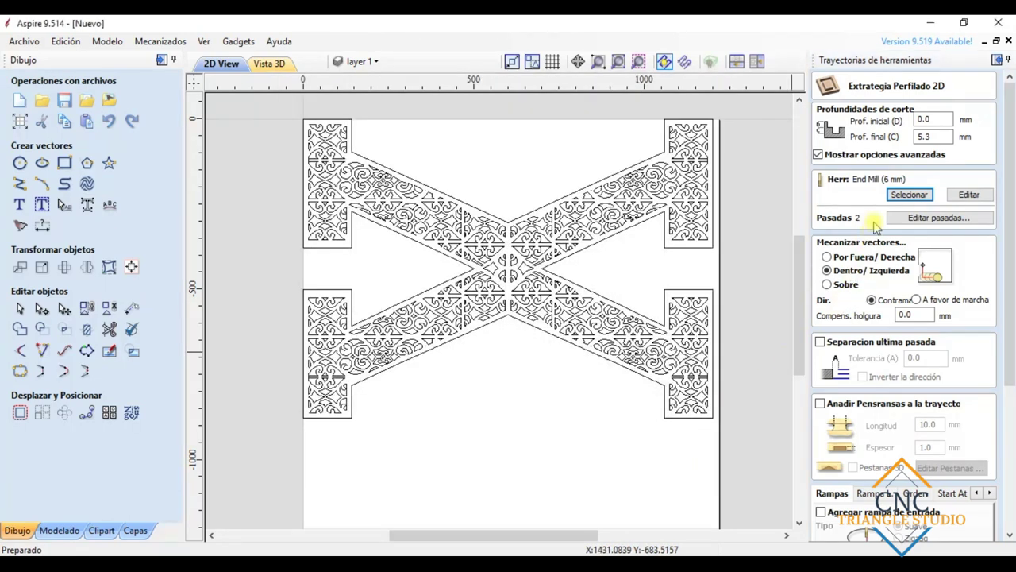
Set the profile's final cut depth to 6.3 mm and machine the vectors on the outside/right.
double_click(936, 138)
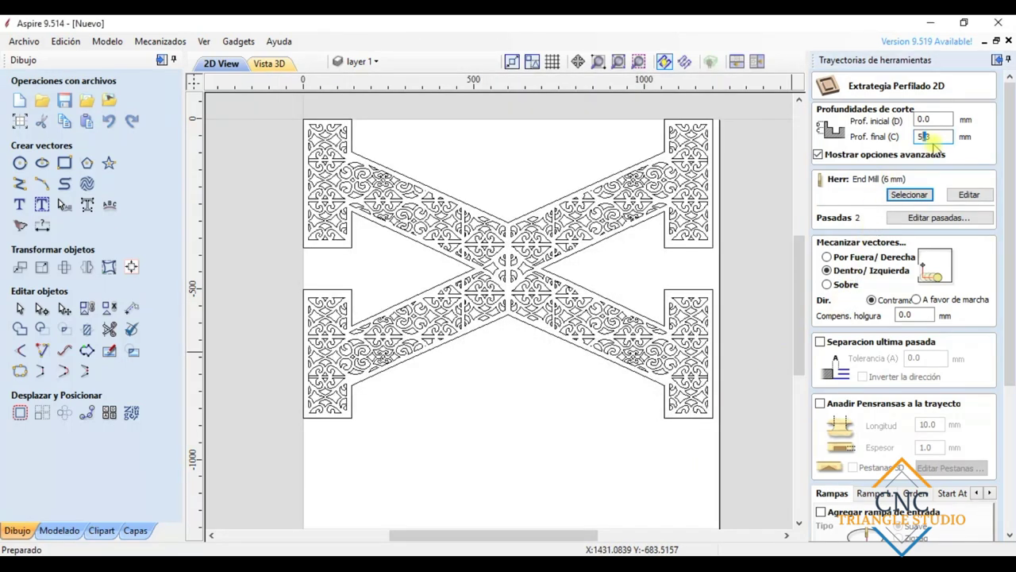
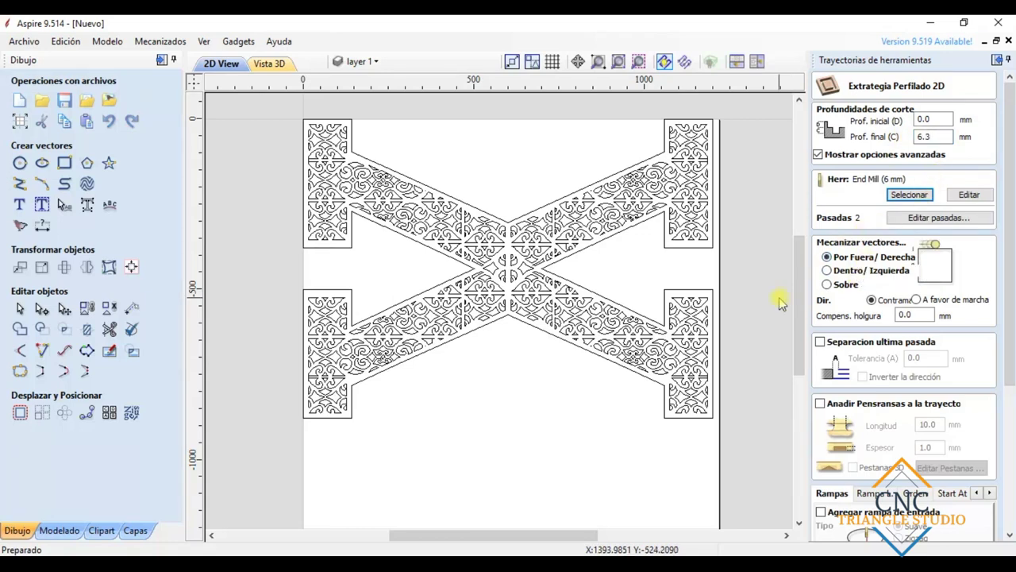
scroll(778, 297, "down", 3)
left_click_drag(1013, 298, 1013, 433)
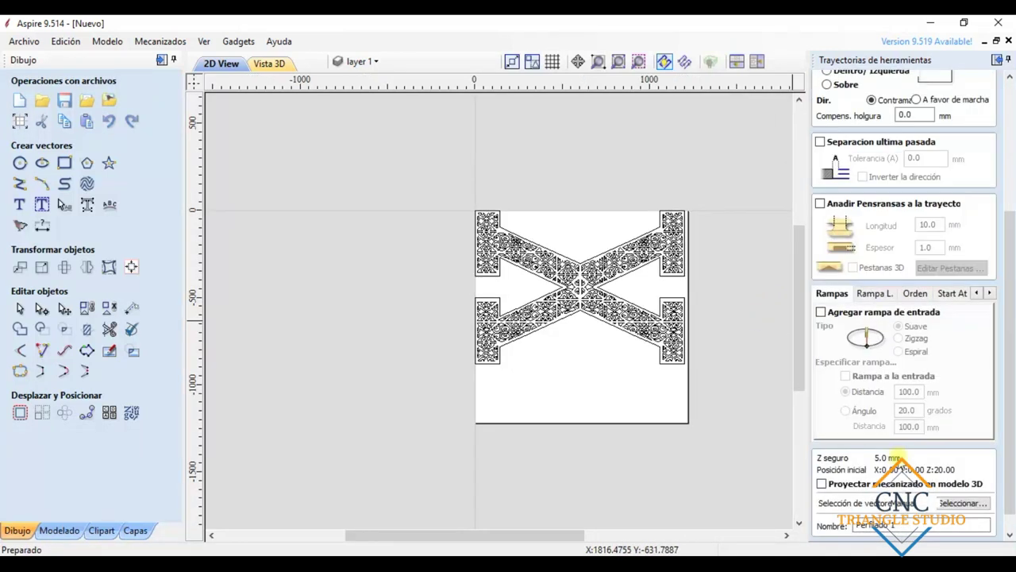
Name the profile toolpath "interior", select the inner ornament vectors without the outer outline, and calculate it, accepting the open-vector and cut-depth warnings.
triple_click(902, 526)
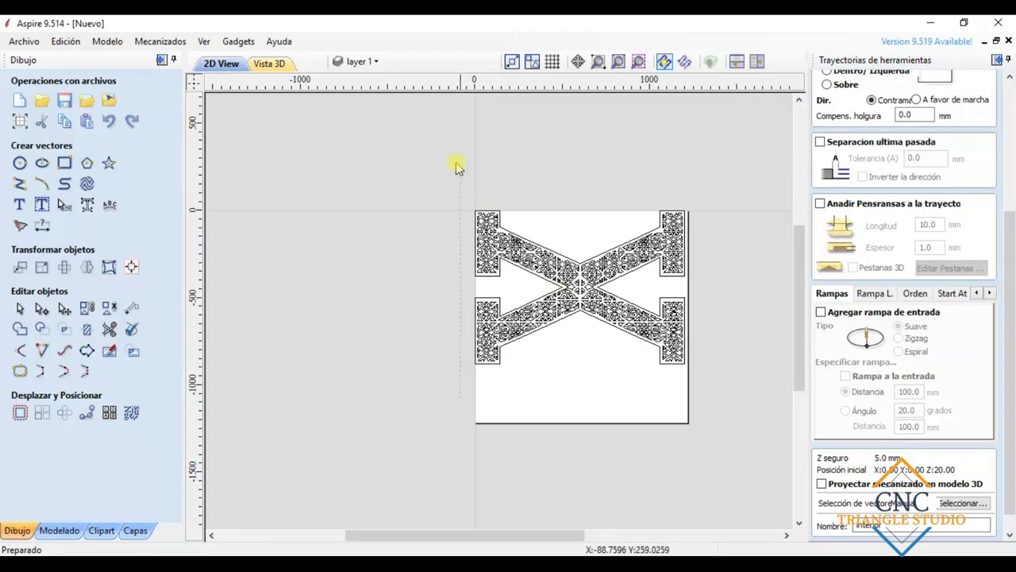
left_click(480, 231)
scroll(564, 357, "up", 2)
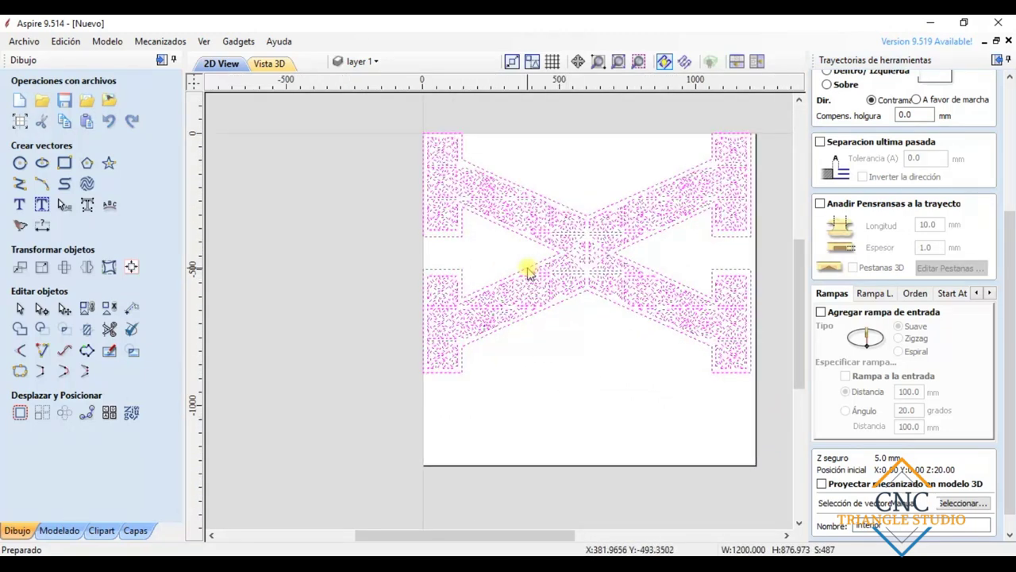
scroll(1009, 375, "down", 1)
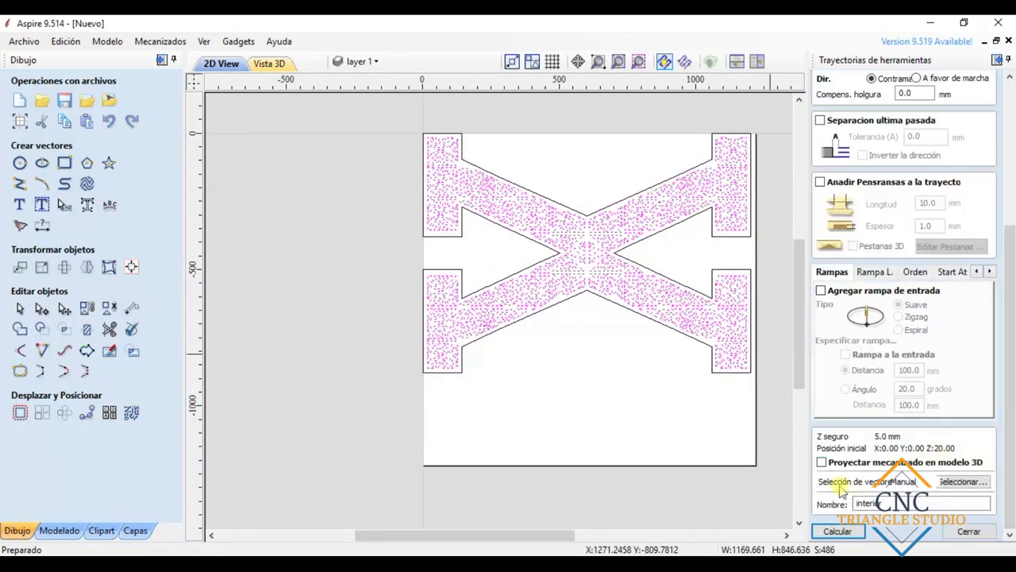
left_click(830, 531)
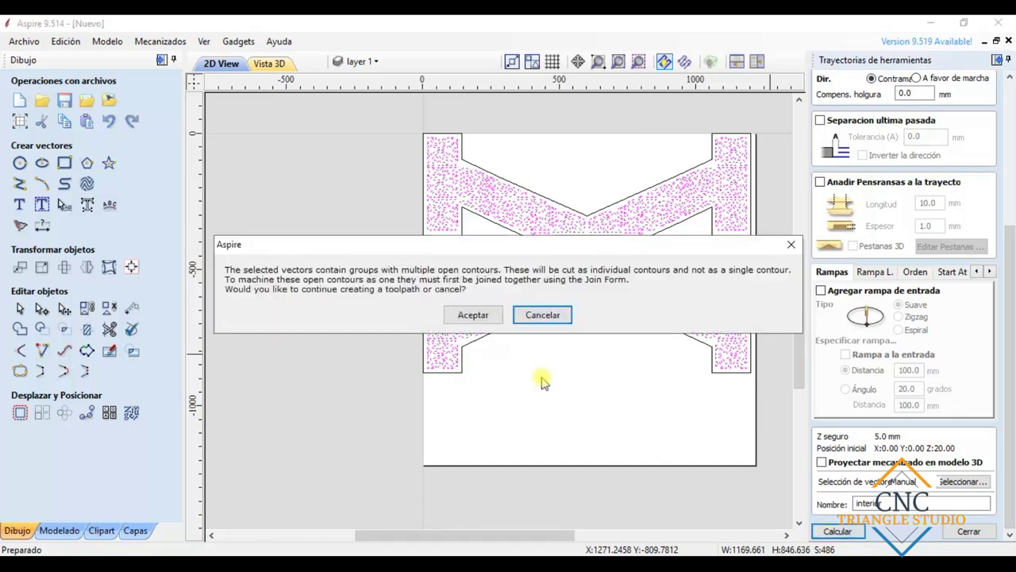
left_click(491, 314)
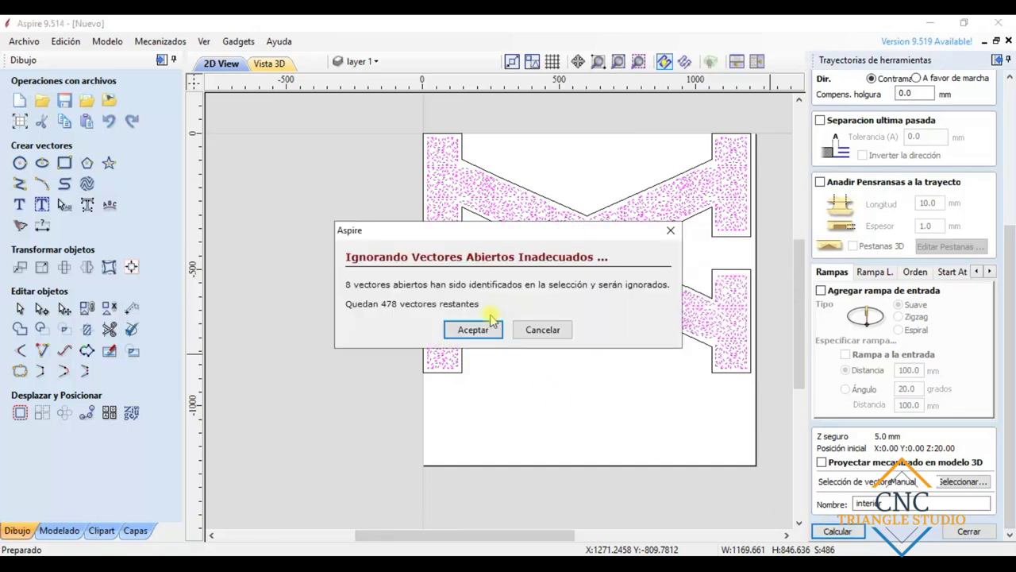
left_click(474, 330)
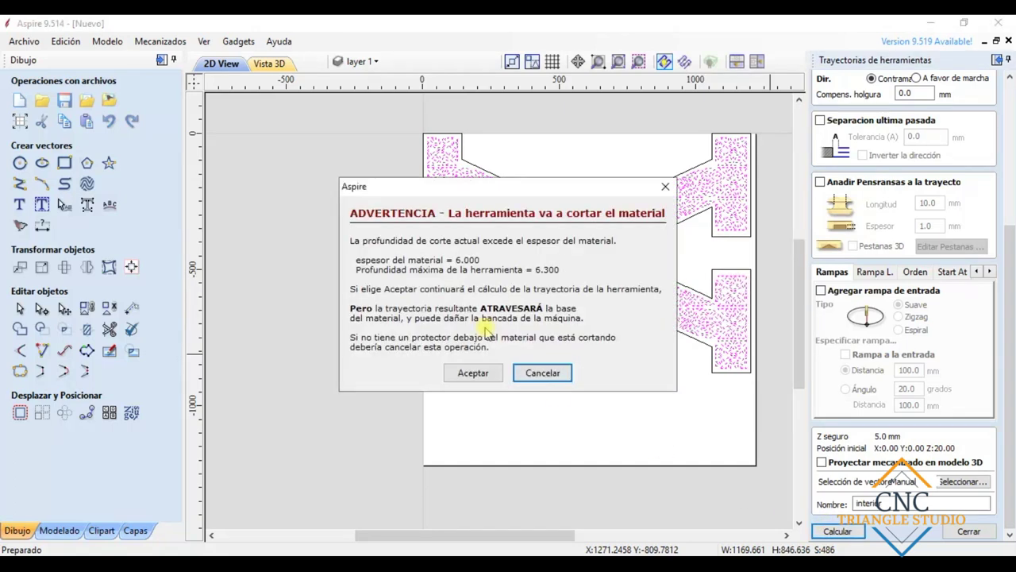
left_click(472, 372)
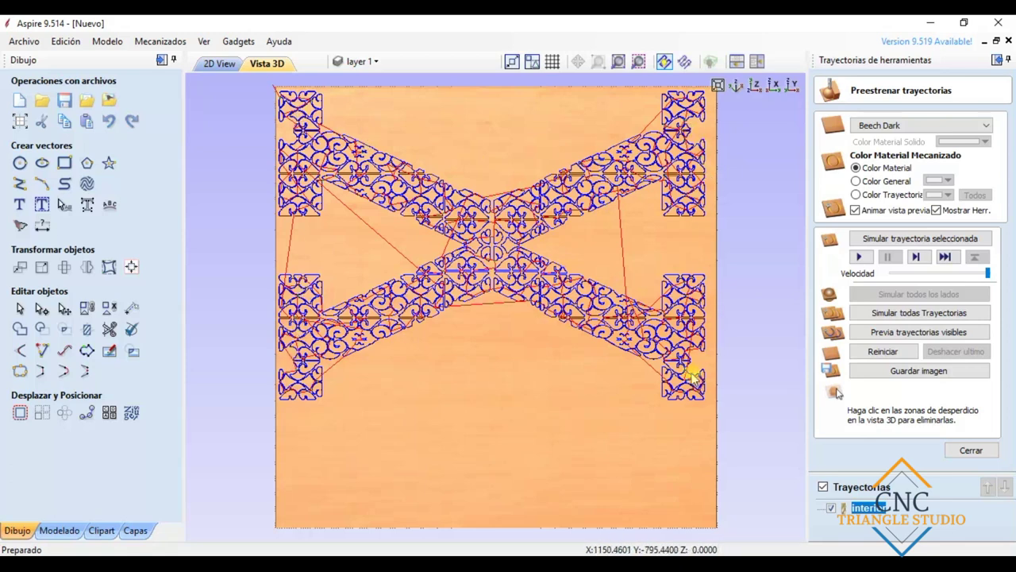
In the 2D drawing, trim away the short vertical segment joining the two halves of the upper-left motif at its outer edge.
left_click(225, 64)
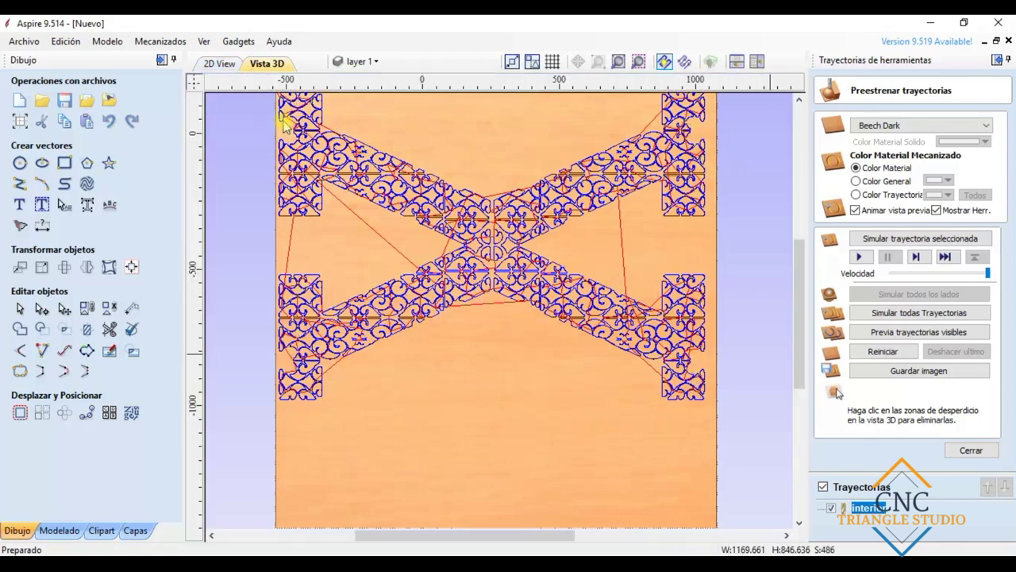
scroll(435, 127, "up", 2)
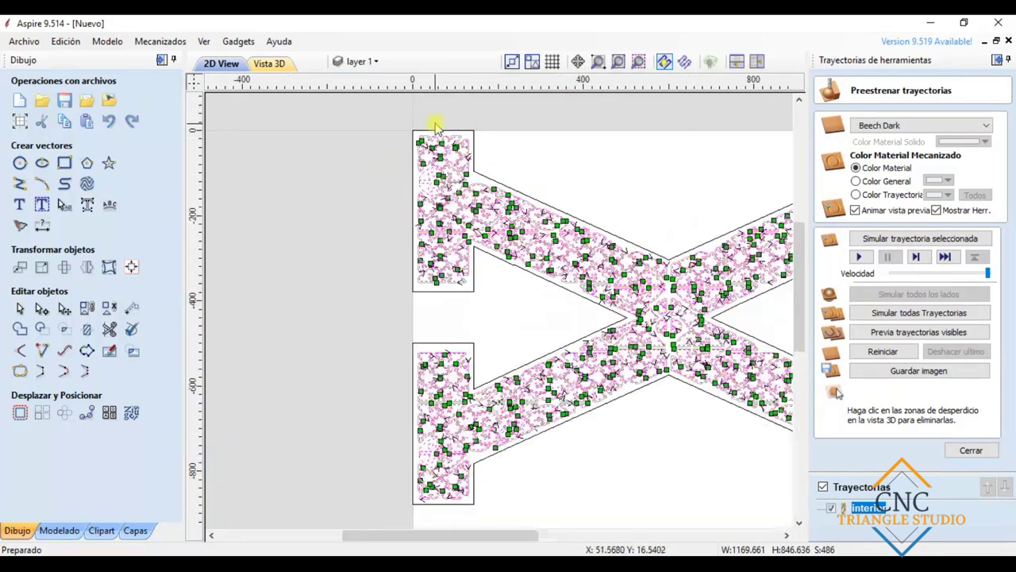
scroll(435, 127, "up", 2)
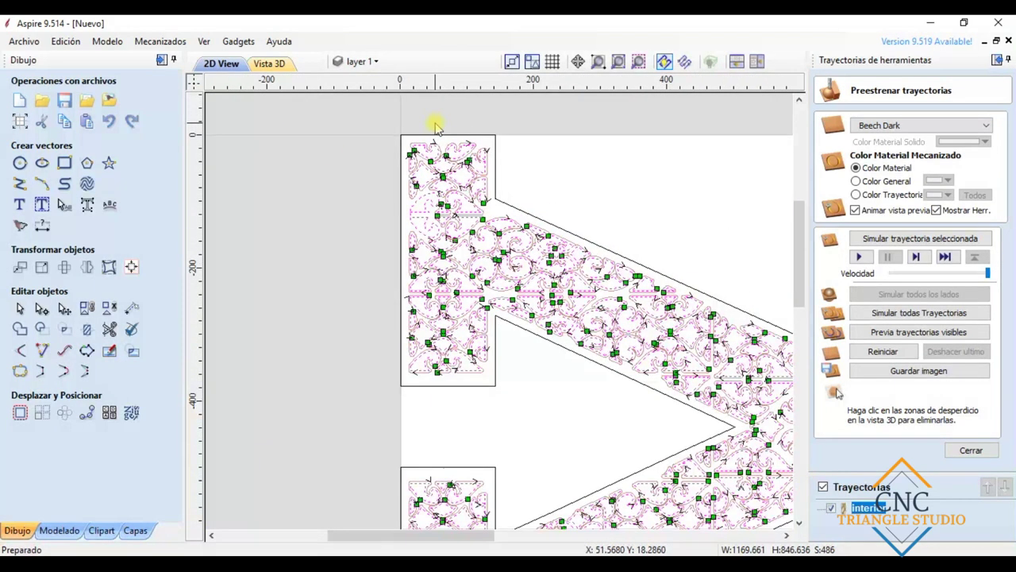
scroll(433, 136, "up", 1)
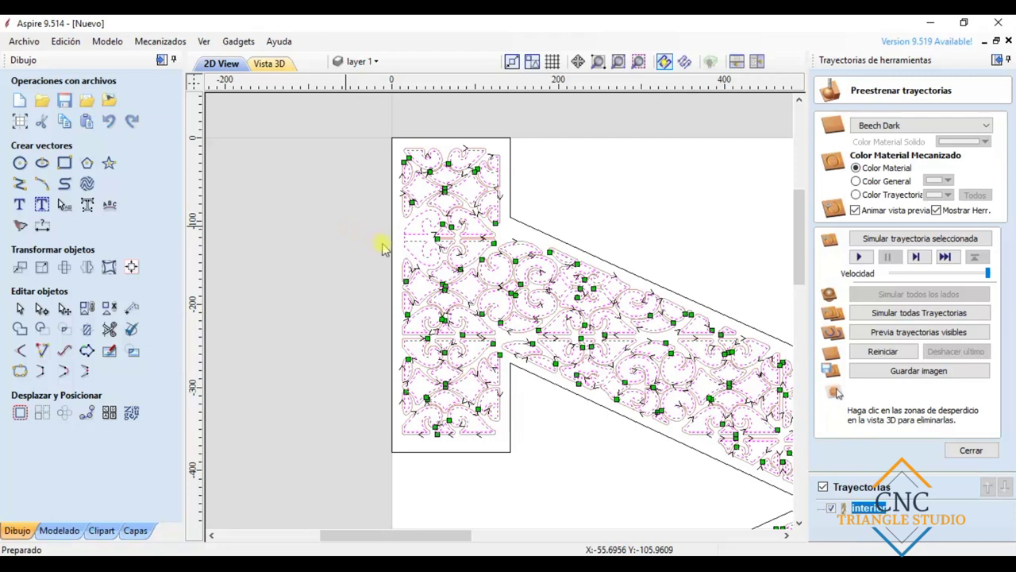
scroll(410, 242, "up", 1)
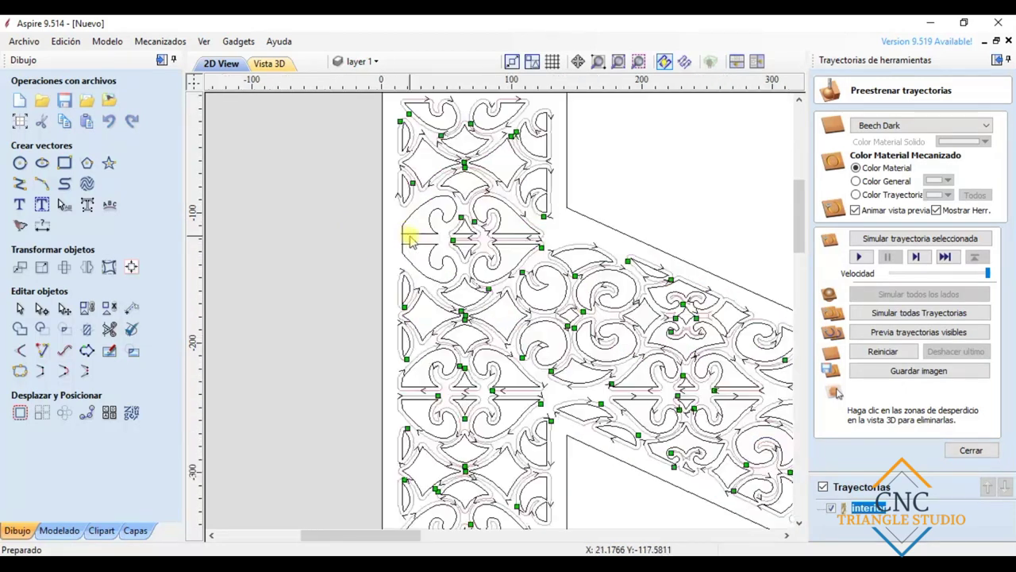
scroll(411, 242, "up", 1)
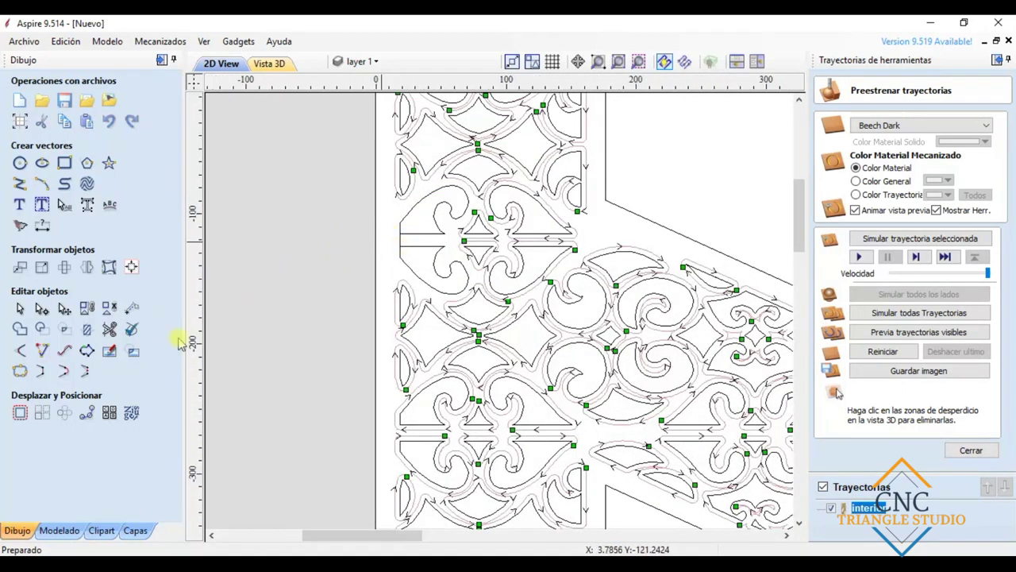
left_click(110, 329)
scroll(410, 241, "up", 1)
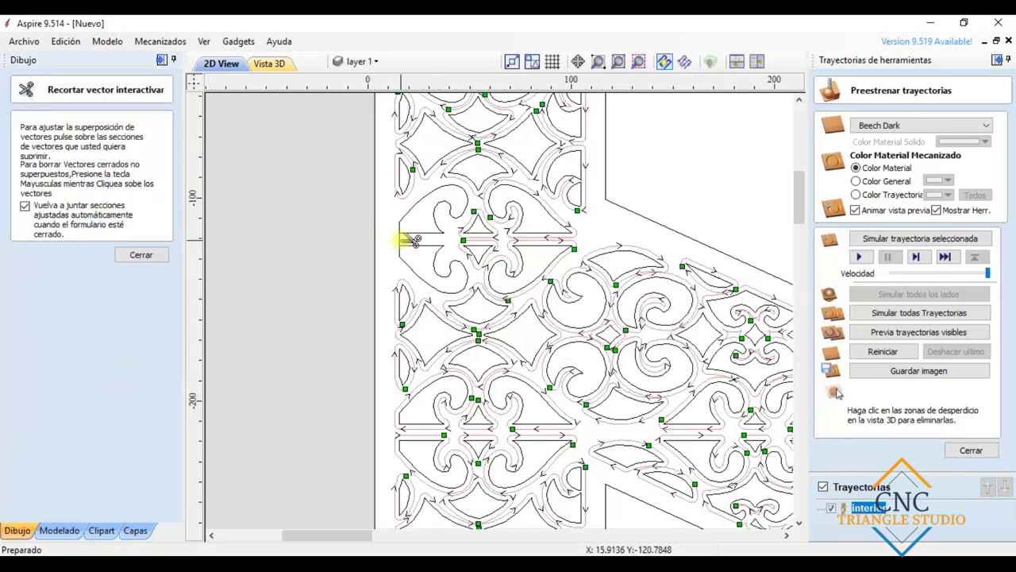
scroll(411, 241, "up", 1)
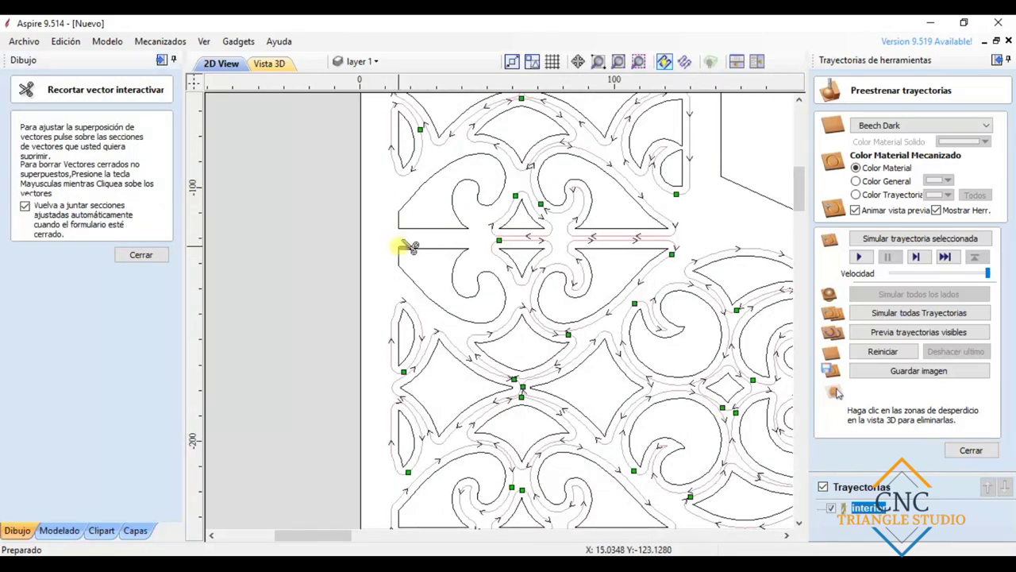
Trim away the short vertical segment at the outer edge of the lower-left motif between its two horizontal lines.
scroll(411, 247, "down", 1)
scroll(411, 247, "down", 3)
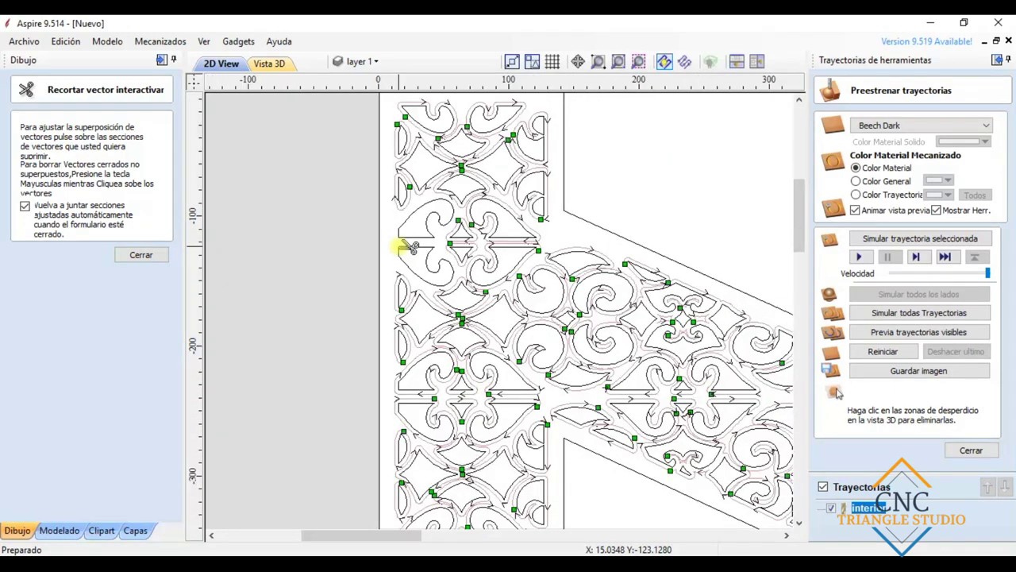
scroll(411, 247, "down", 3)
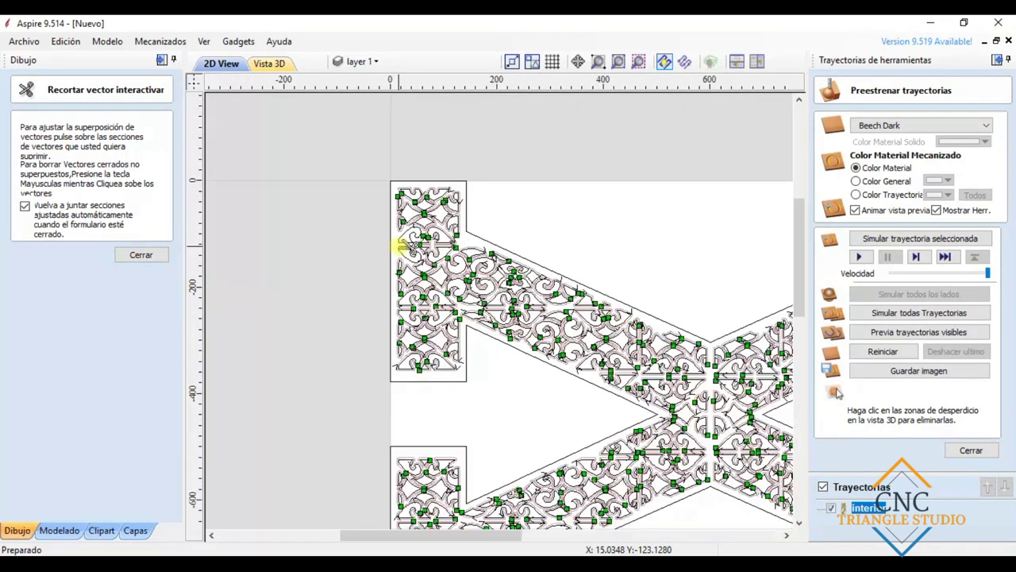
scroll(420, 500, "up", 4)
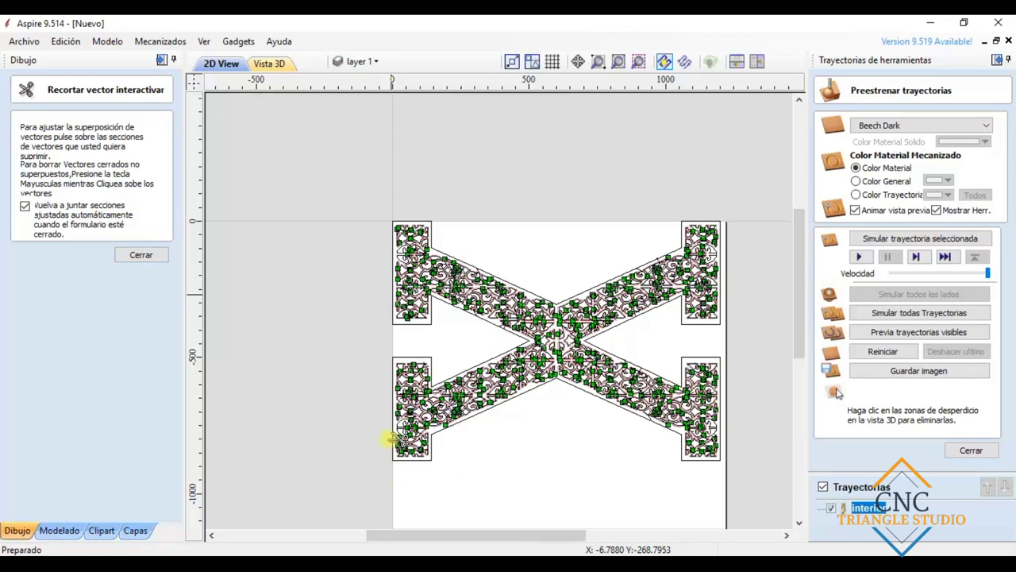
scroll(406, 403, "up", 3)
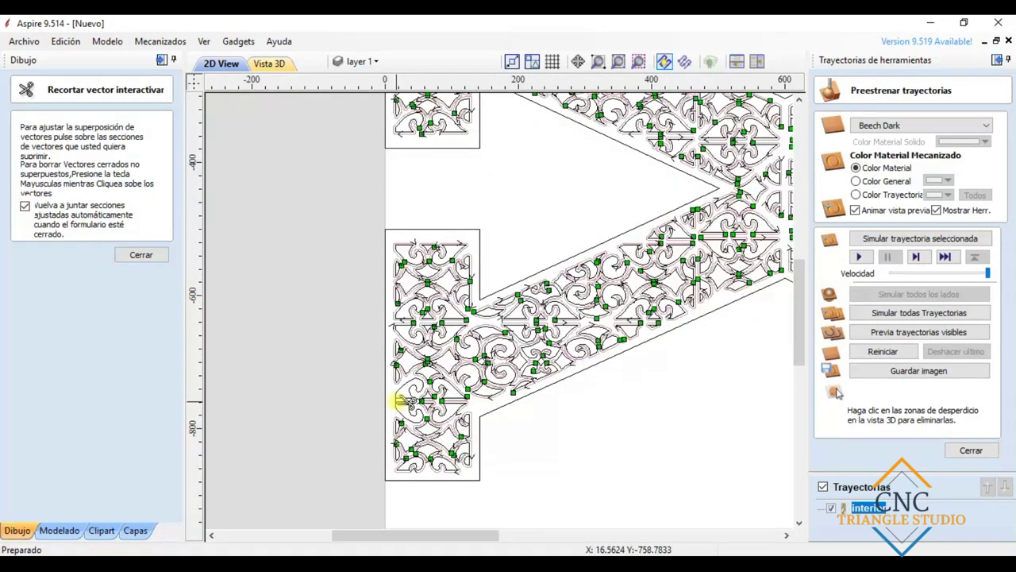
scroll(406, 402, "up", 3)
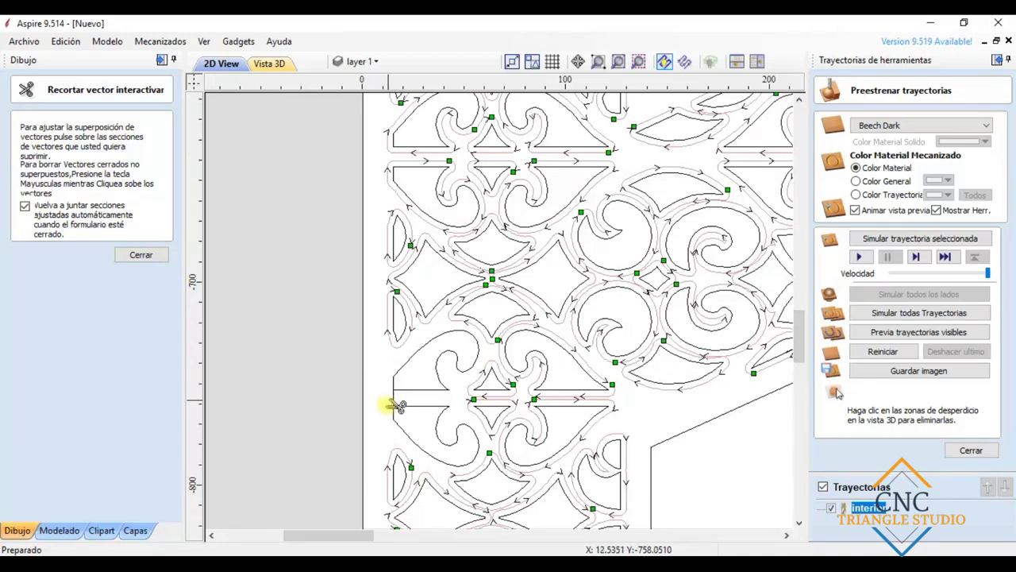
scroll(401, 405, "down", 1)
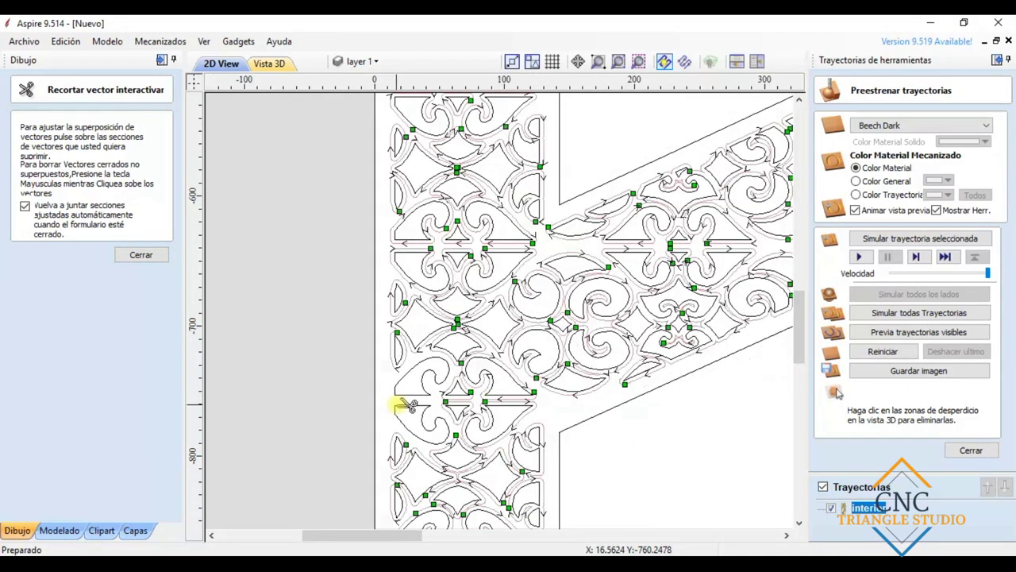
Trim away the short vertical segments at the outer edges of the lower-right and upper-right motifs.
scroll(404, 405, "down", 4)
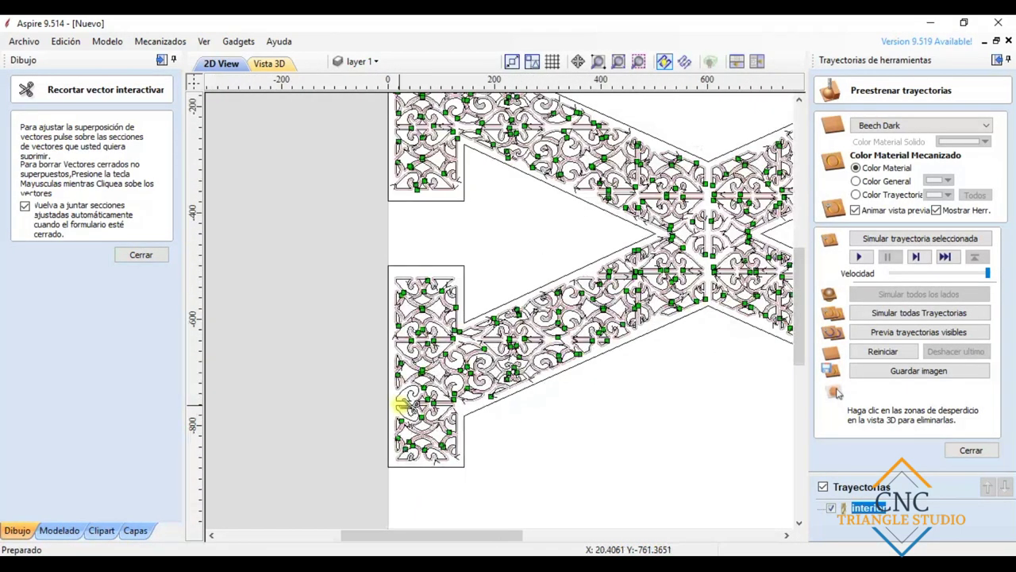
scroll(402, 405, "down", 3)
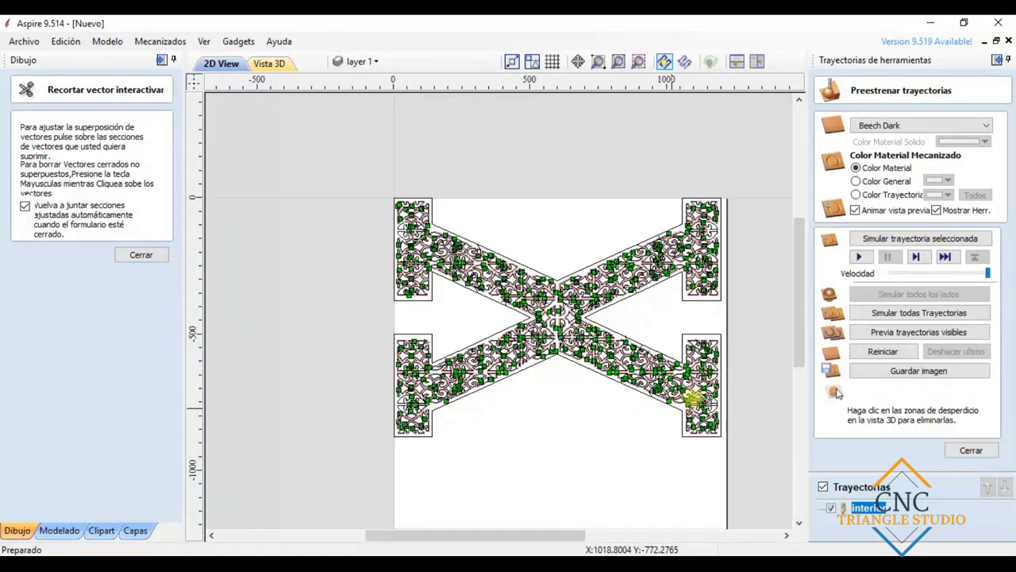
scroll(728, 405, "up", 4)
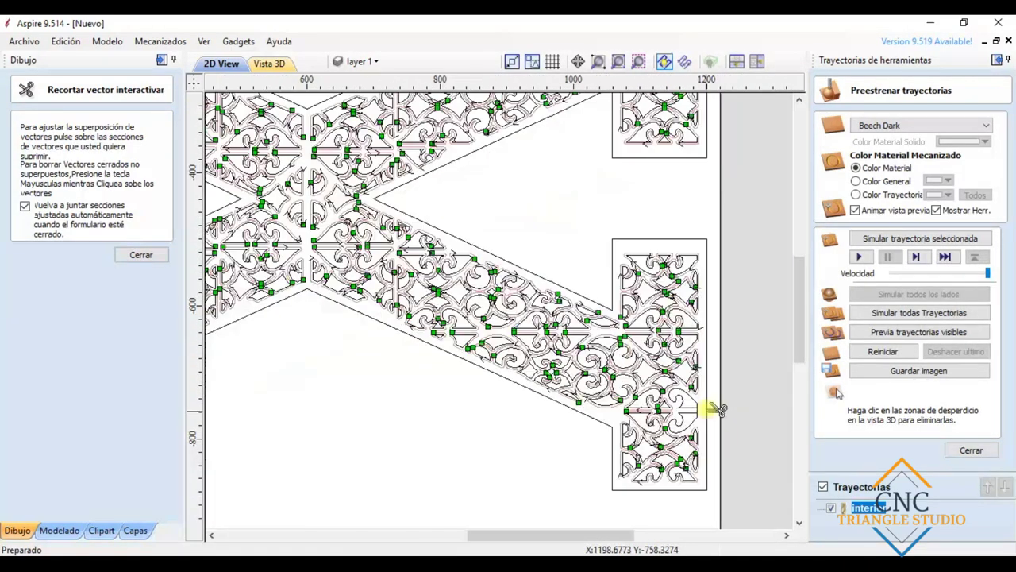
scroll(719, 409, "up", 5)
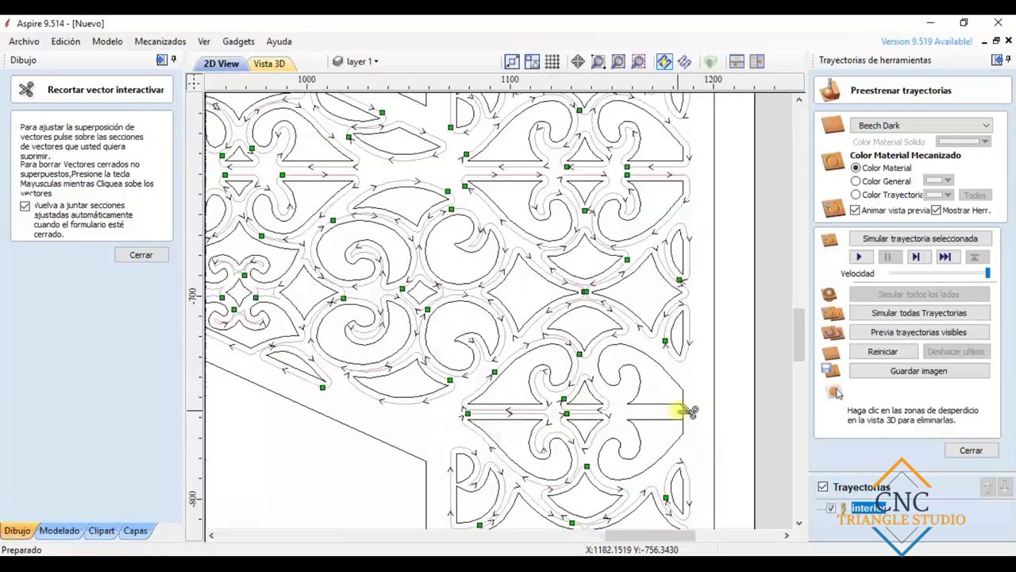
scroll(691, 416, "down", 4)
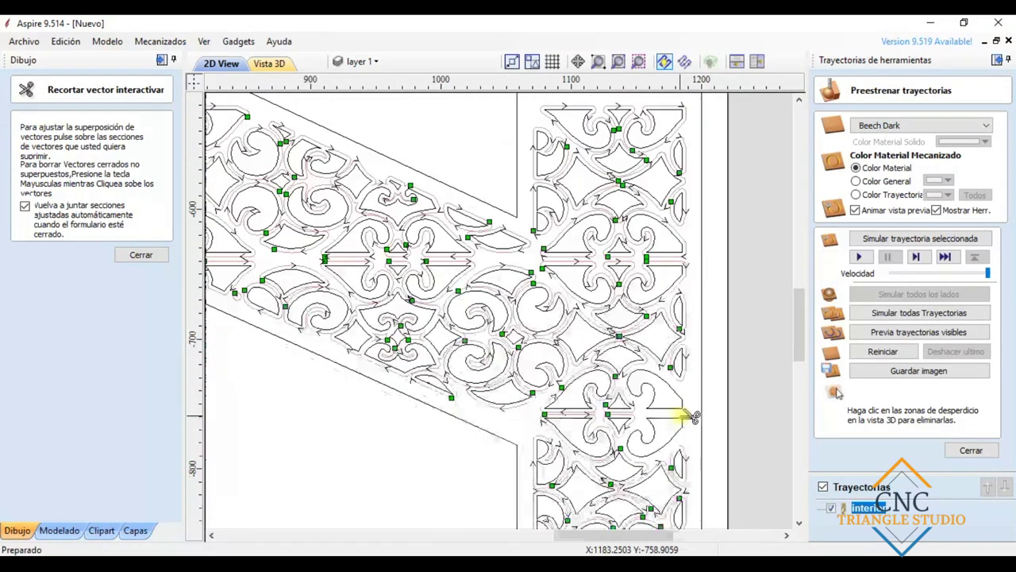
scroll(691, 416, "down", 4)
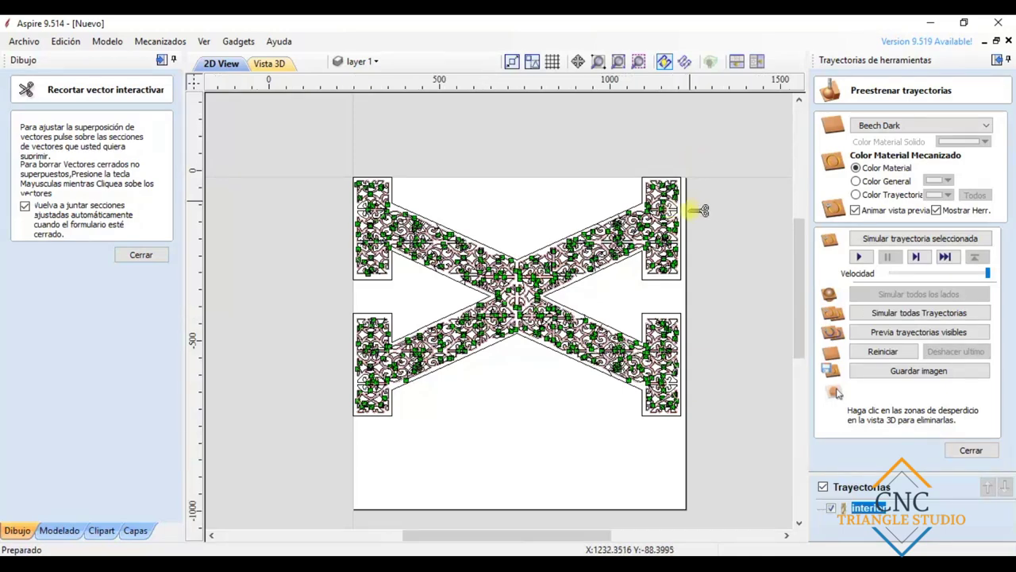
scroll(696, 209, "up", 4)
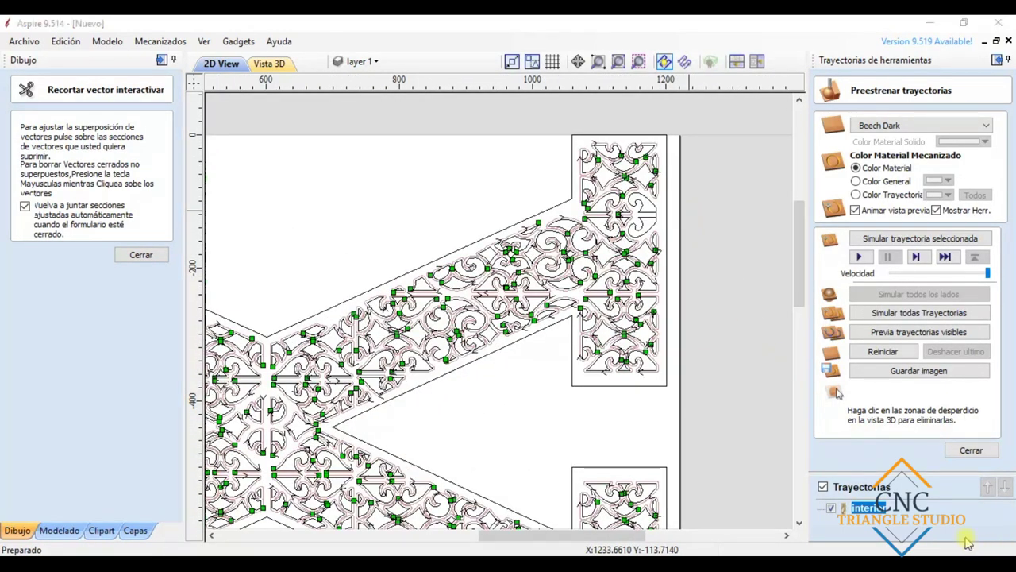
Close the toolpath preview, reopen the "interior" toolpath for editing and set it to machine Dentro/ Izquierda of the vectors.
left_click(971, 450)
double_click(872, 363)
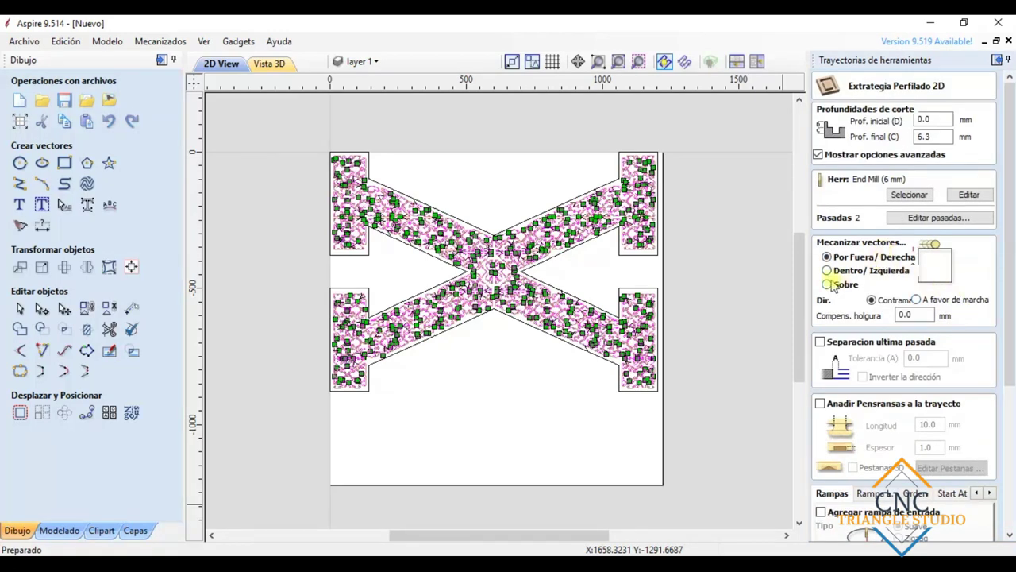
left_click(826, 257)
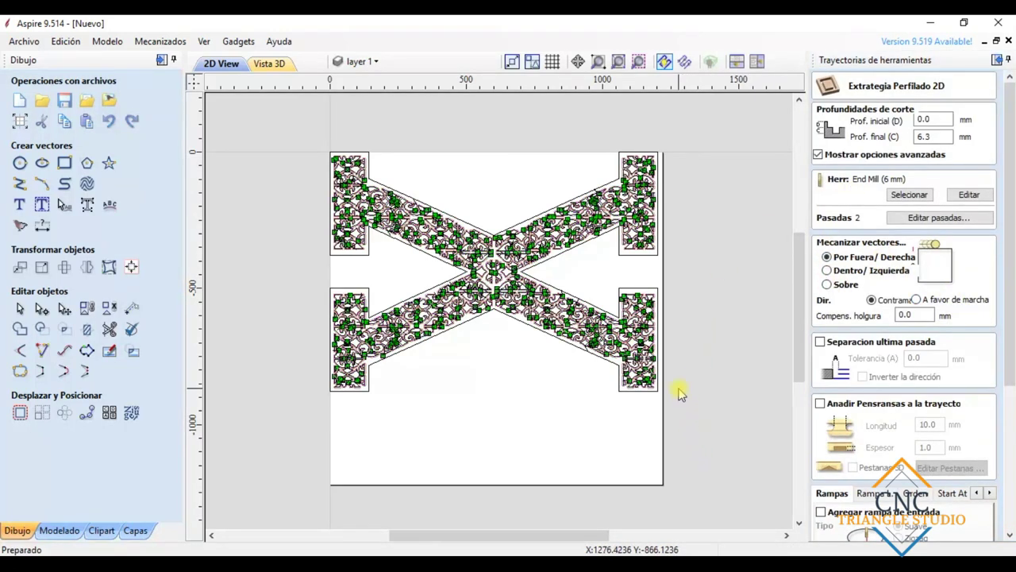
key("Down")
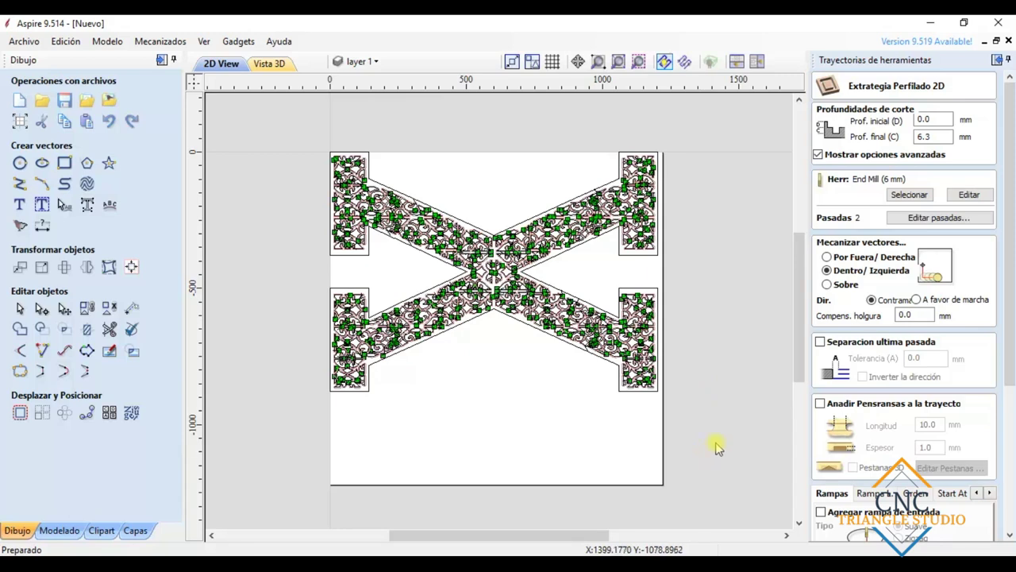
Select all the ornament vectors except the panel's outer outline and recalculate the "interior" toolpath, ignoring the open vectors.
left_click_drag(732, 429, 213, 136)
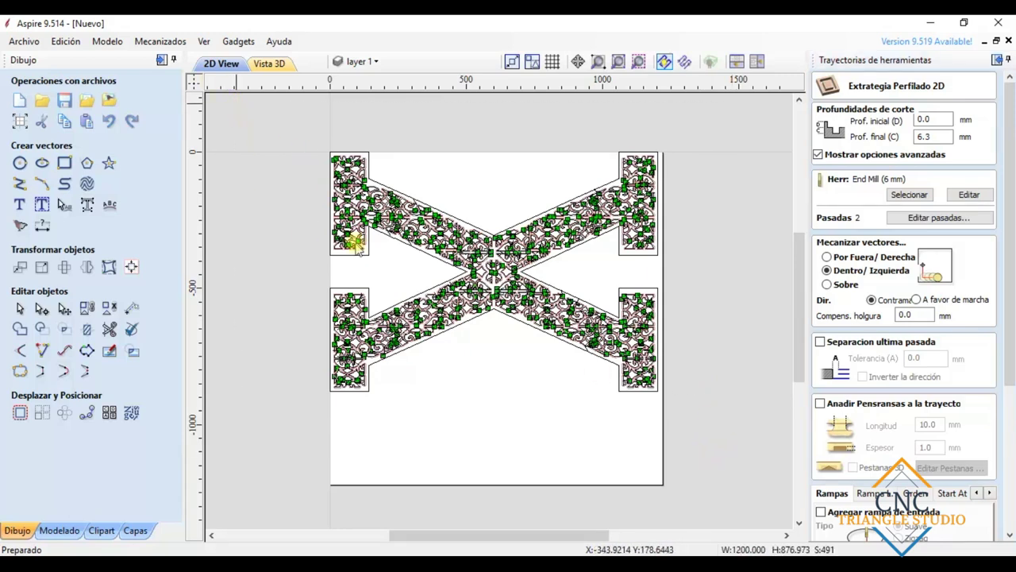
left_click(404, 304, "shift")
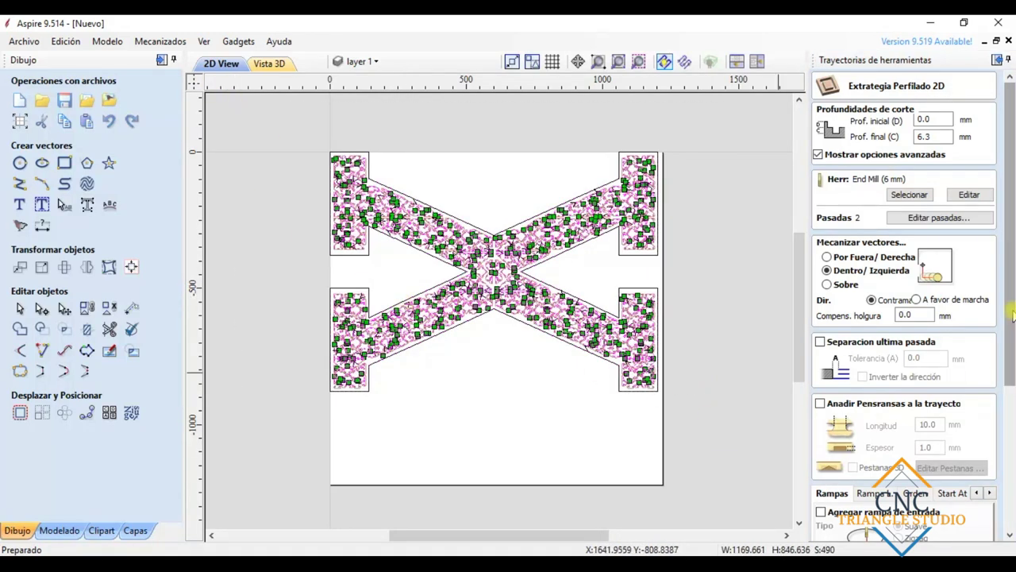
left_click_drag(1013, 316, 989, 451)
left_click(838, 531)
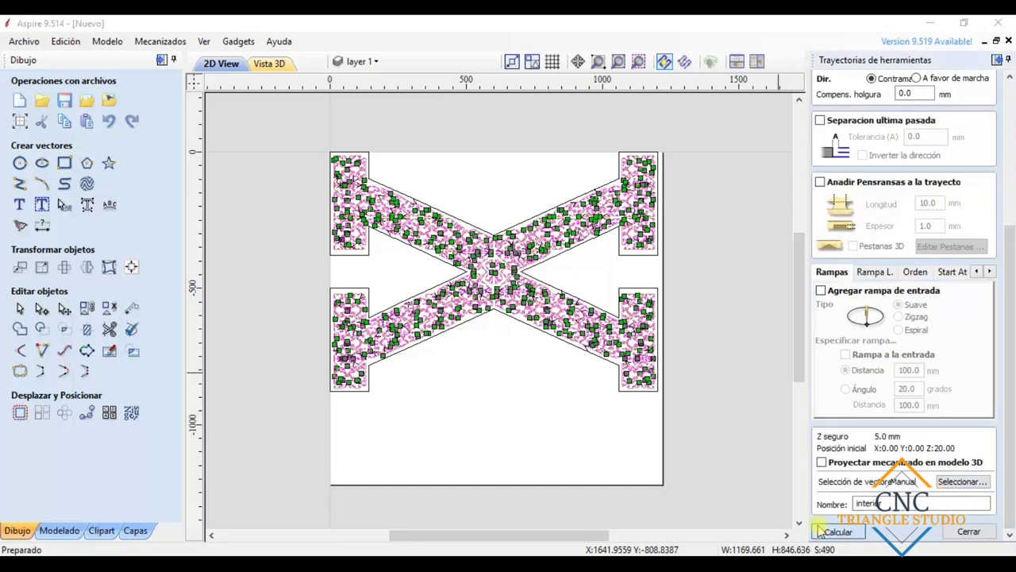
left_click(457, 316)
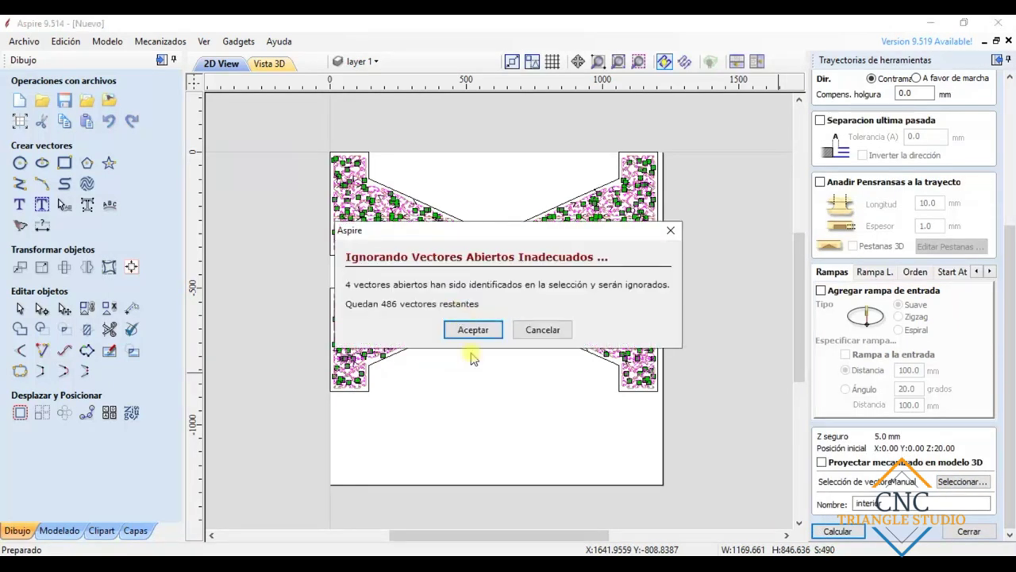
left_click(473, 330)
left_click(472, 373)
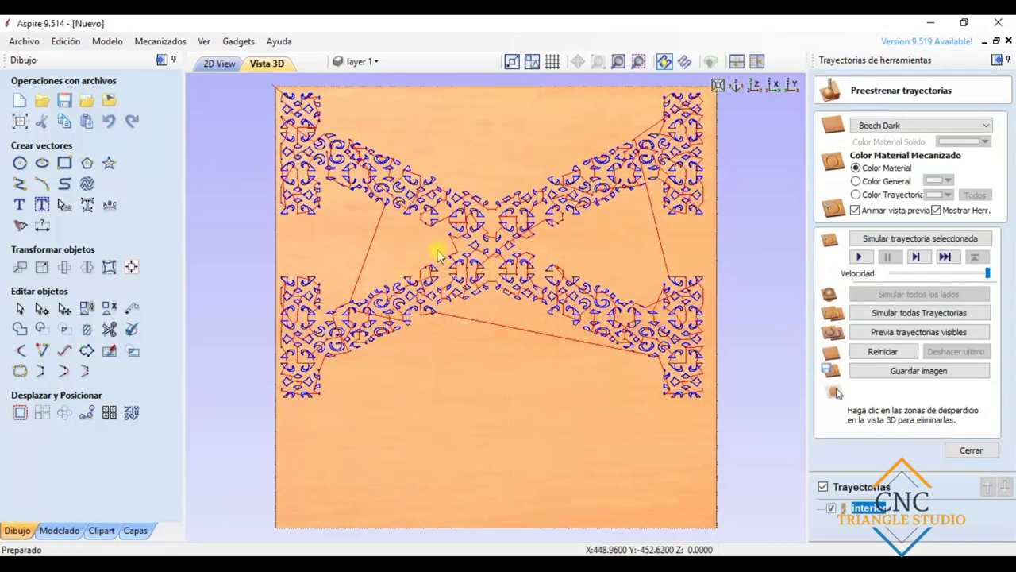
Create and calculate a 2D profile toolpath named "exterior" along the panel's outer outline, machining Por Fuera/ Derecha.
left_click(219, 64)
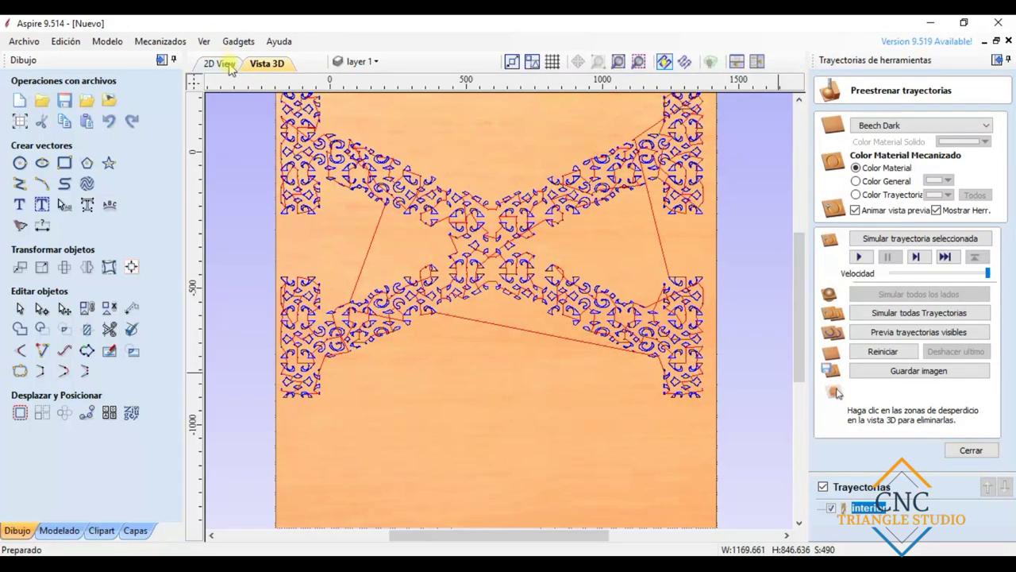
left_click(970, 450)
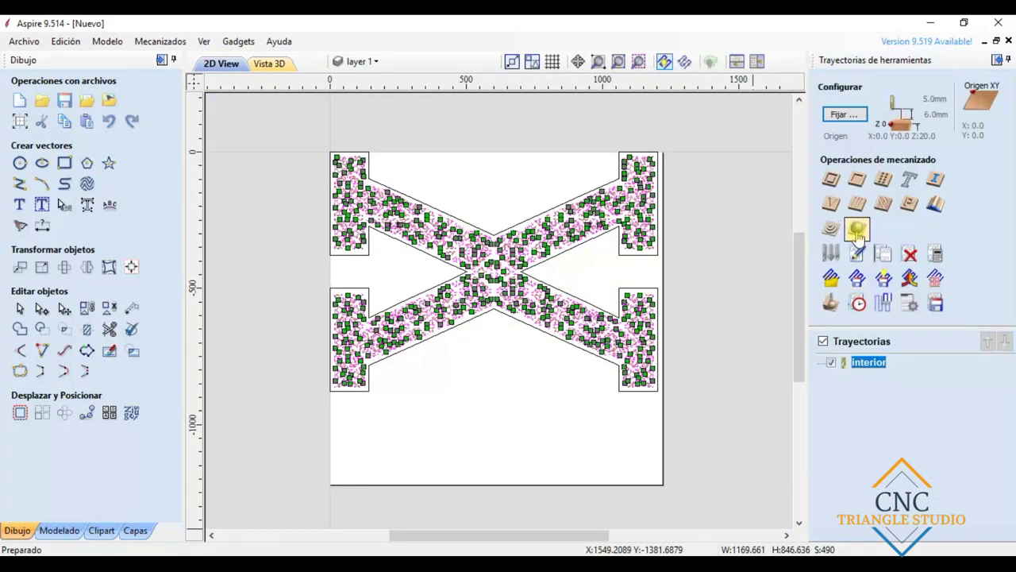
left_click(833, 179)
left_click(847, 257)
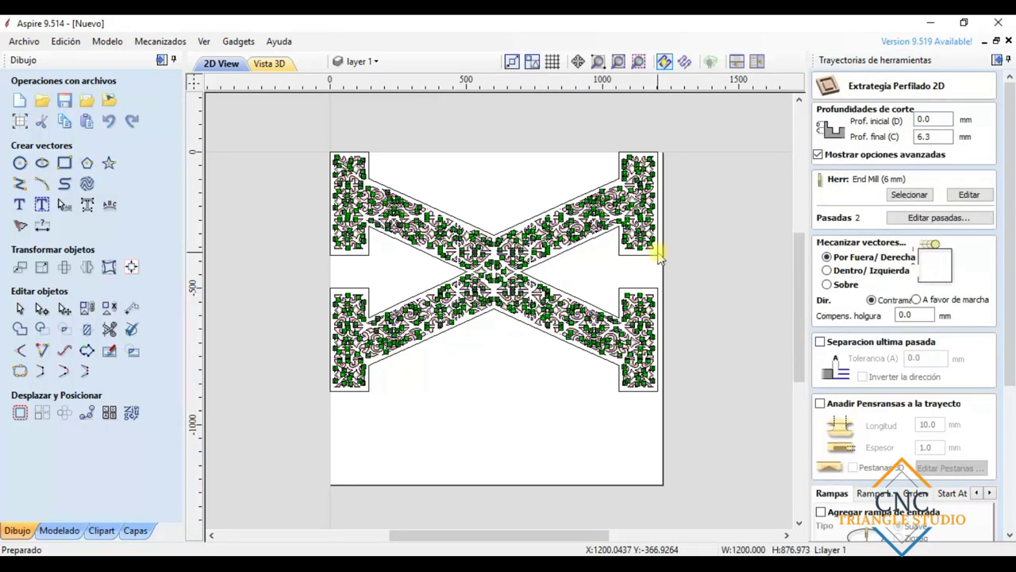
scroll(869, 210, "down", 5)
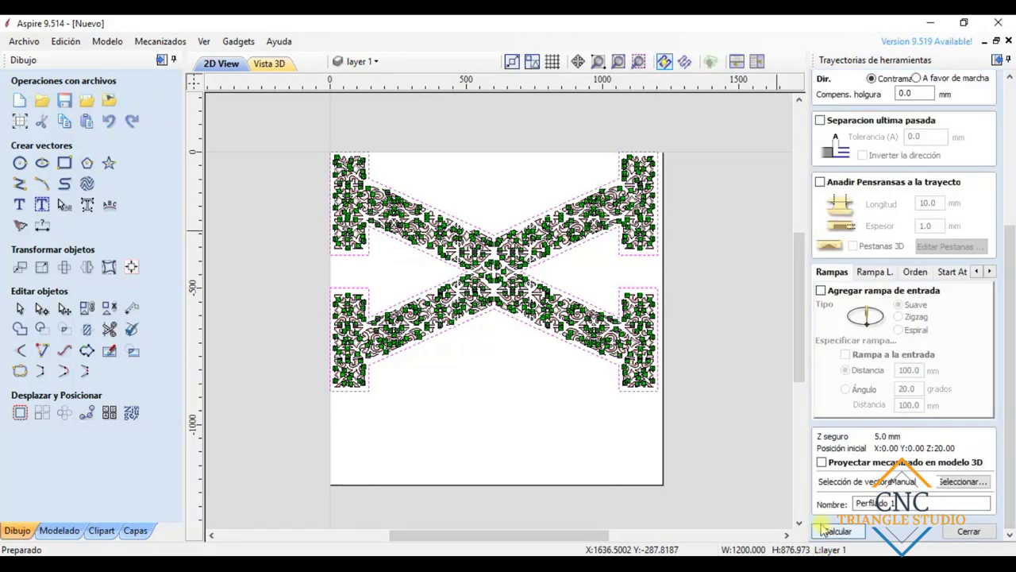
double_click(873, 504)
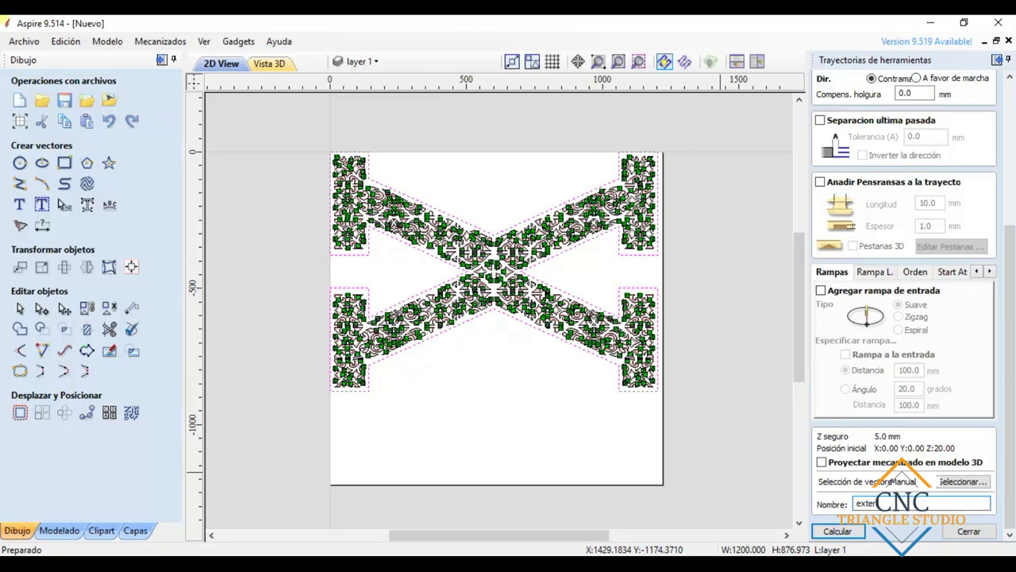
left_click(838, 531)
left_click(474, 374)
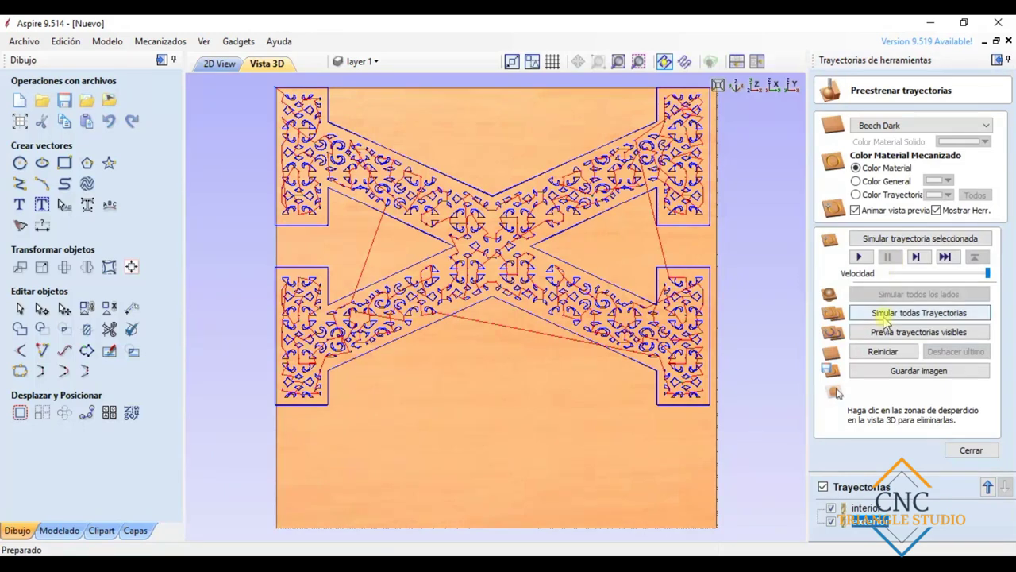
Simulate all toolpaths on the sheet and remove the four waste areas around the X-shaped panel.
left_click(885, 314)
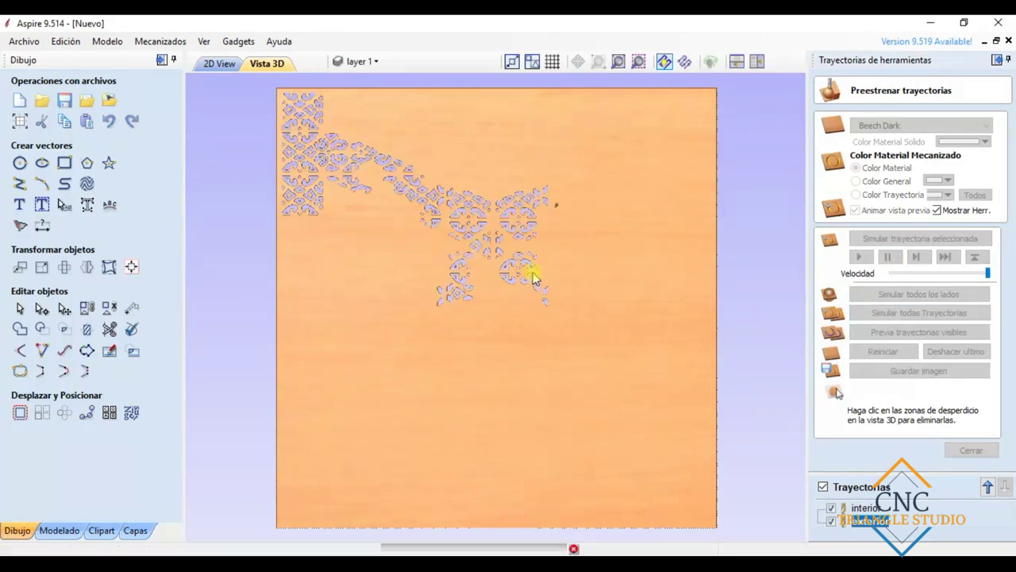
left_click(516, 147)
left_click(496, 384)
left_click(591, 274)
left_click(386, 246)
Examine the simulated panel in 3D from tilted, isometric, top and side views.
left_click_drag(659, 193, 591, 365)
left_click_drag(403, 417, 755, 82)
left_click(774, 85)
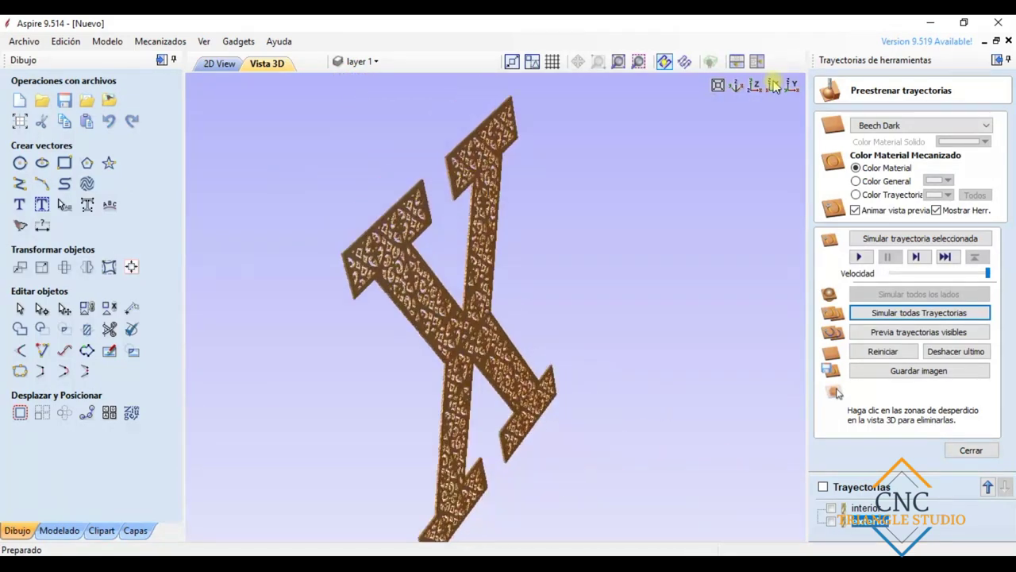
left_click(738, 86)
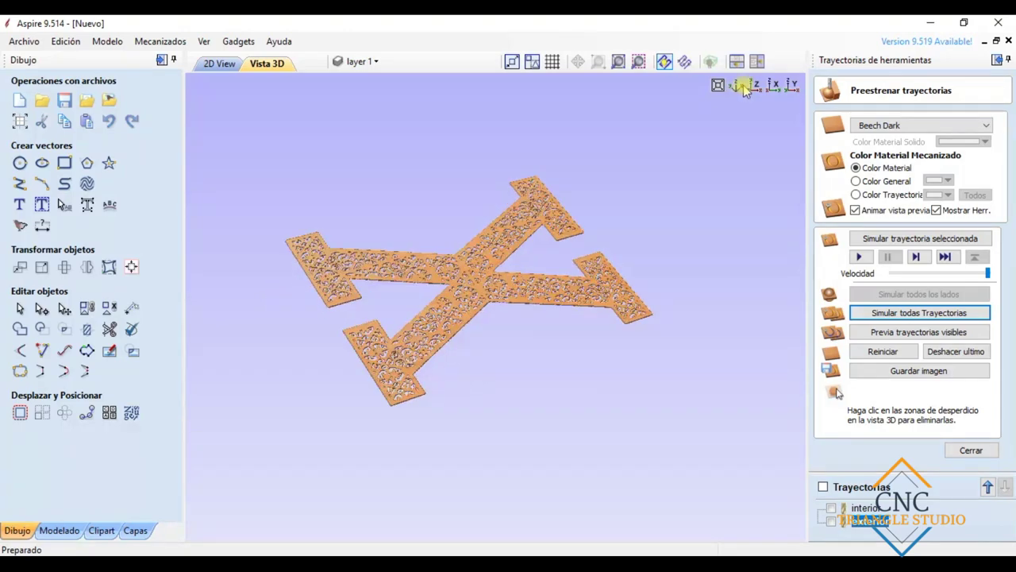
left_click_drag(404, 275, 627, 431)
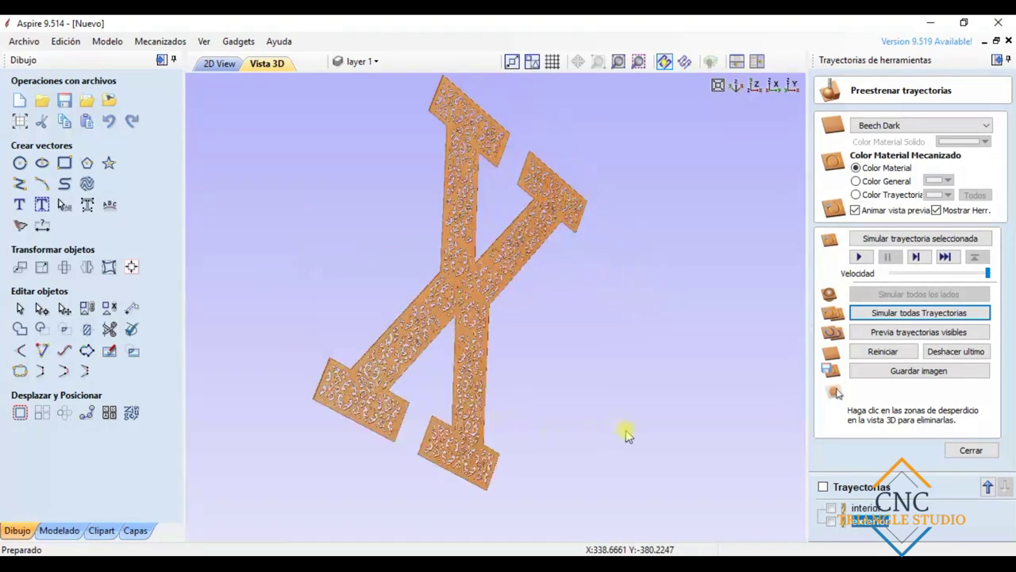
left_click(755, 86)
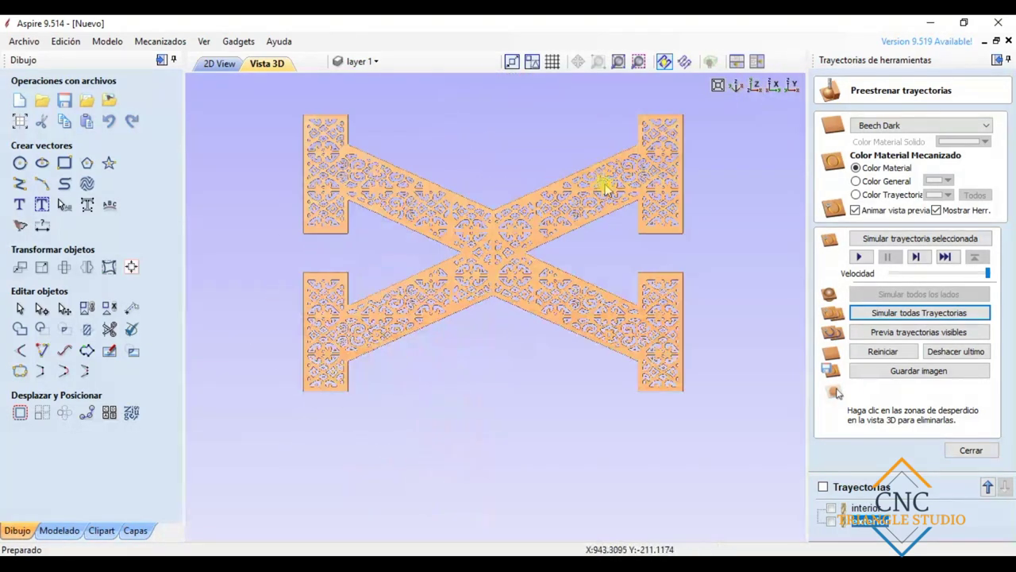
left_click(793, 86)
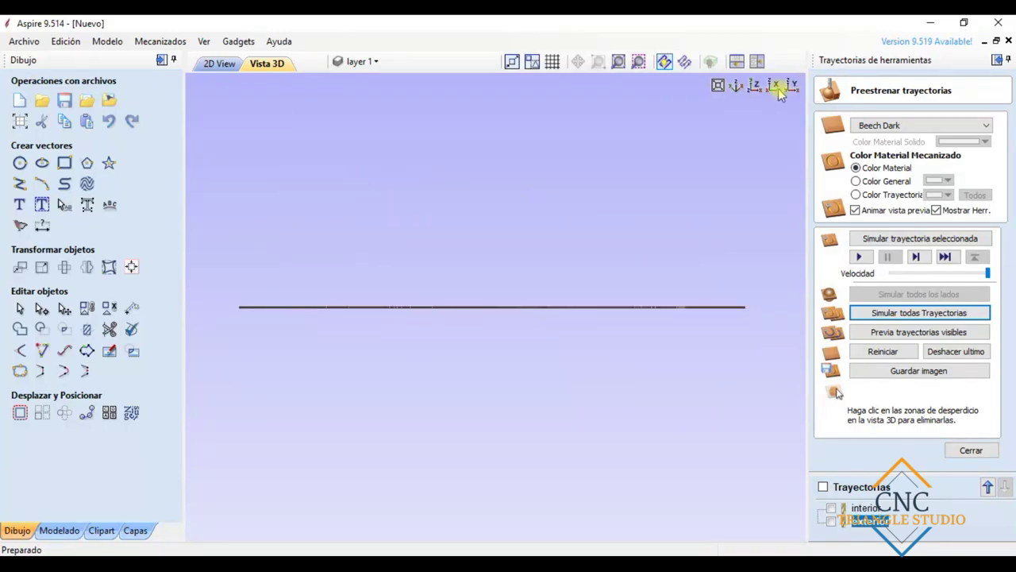
left_click(738, 86)
left_click_drag(691, 119, 485, 189)
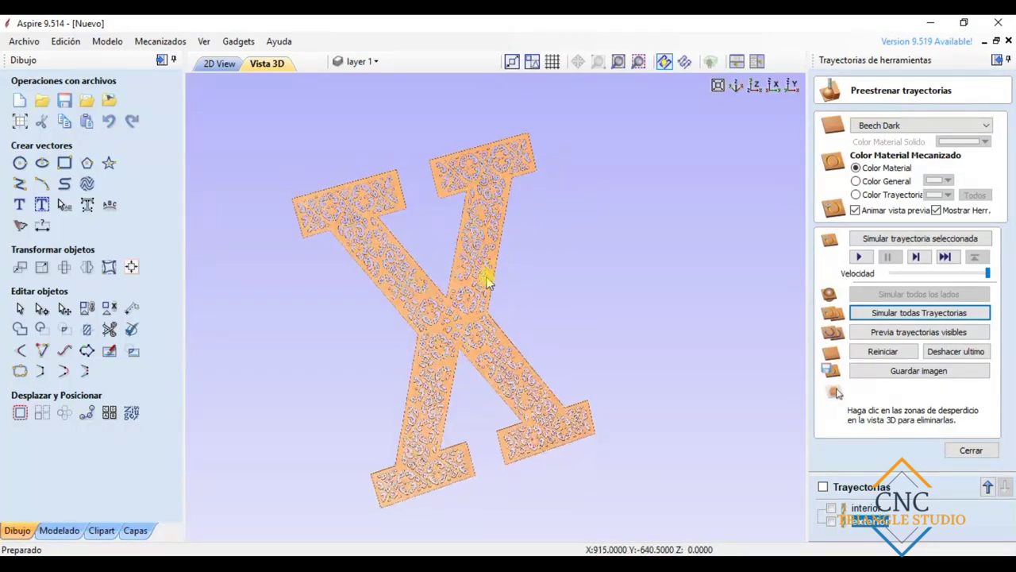
Inspect the cutouts at the end of one arm of the simulated panel up close, and close the toolpath preview.
scroll(486, 193, "up", 3)
left_click_drag(488, 129, 454, 153)
scroll(452, 152, "down", 3)
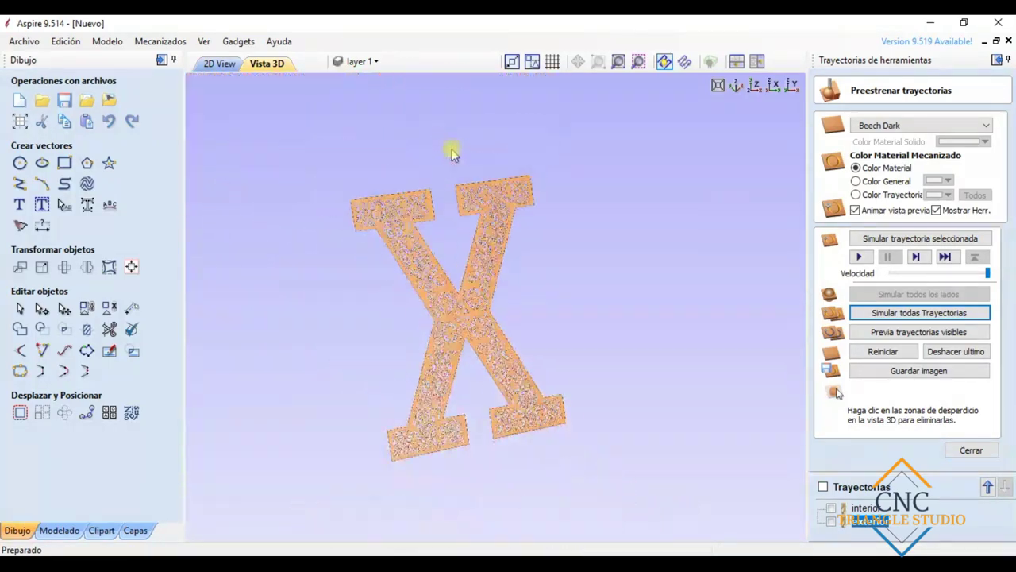
scroll(381, 177, "up", 3)
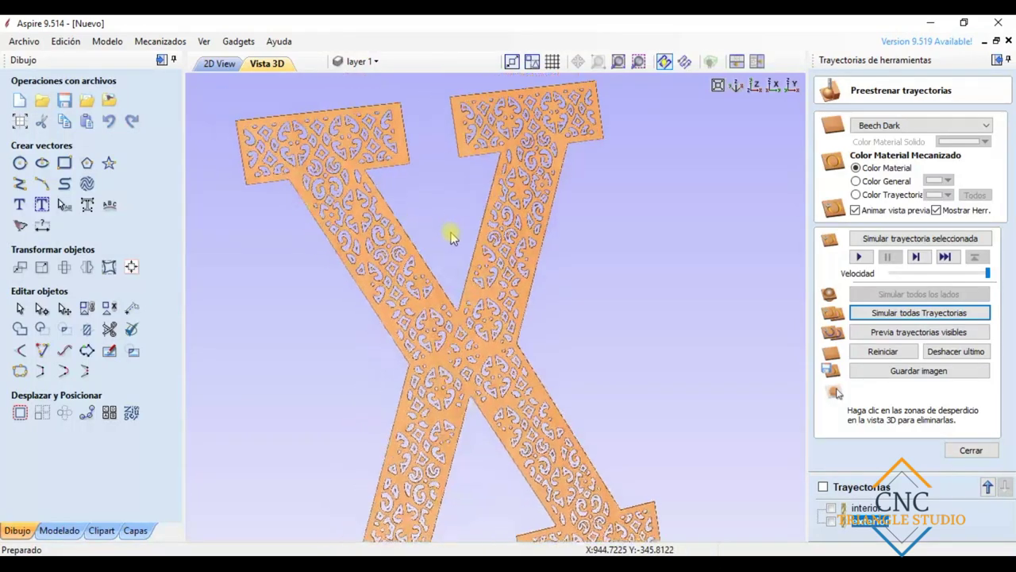
scroll(307, 204, "up", 5)
left_click_drag(343, 185, 333, 245)
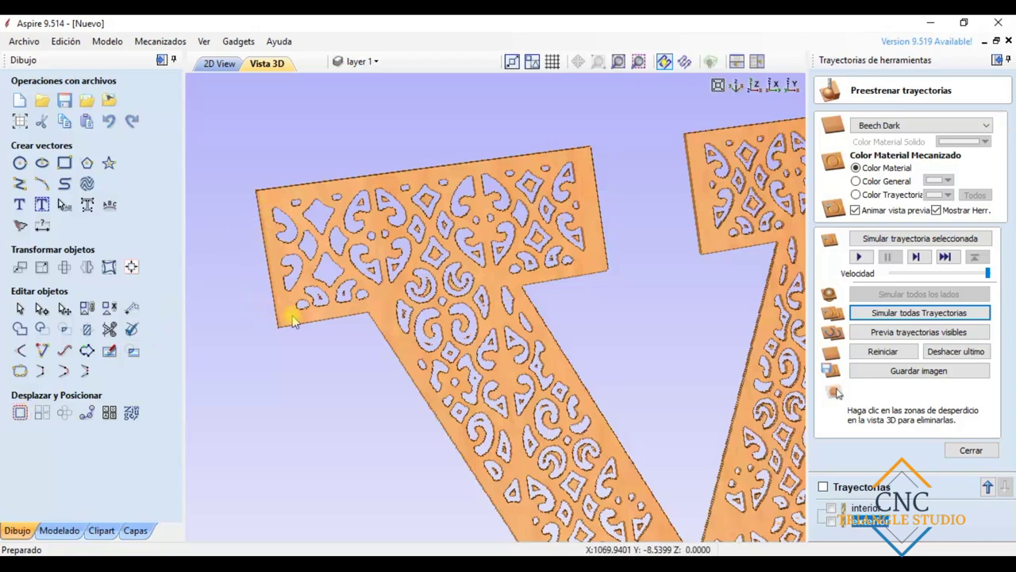
scroll(571, 381, "down", 5)
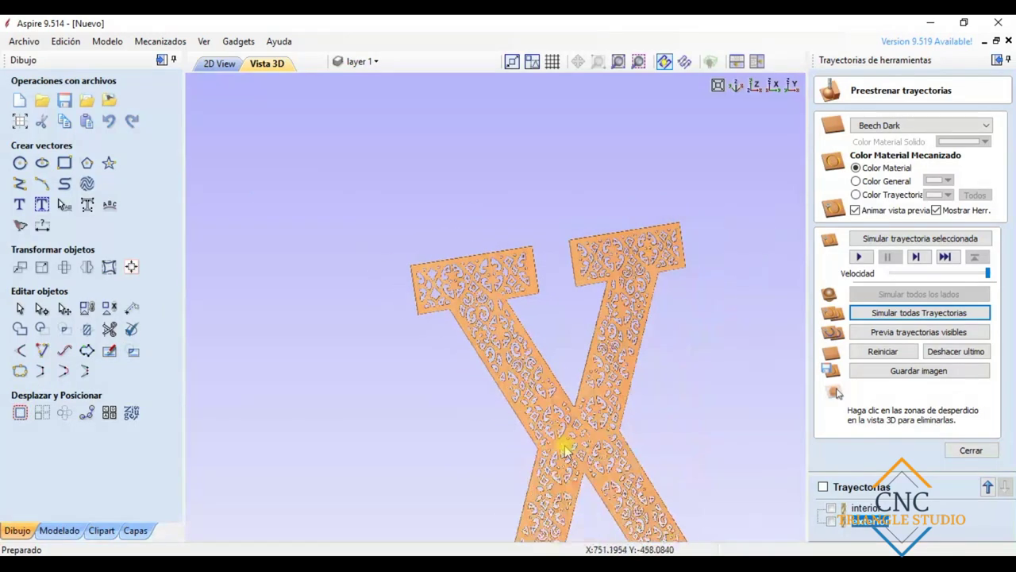
scroll(551, 415, "up", 5)
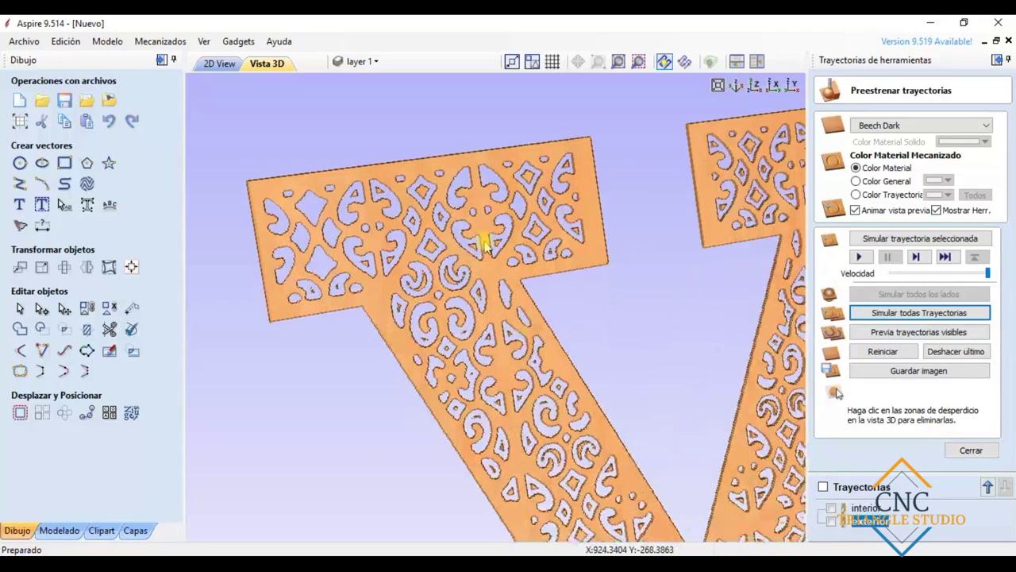
scroll(615, 302, "down", 4)
left_click_drag(592, 312, 794, 357)
left_click_drag(640, 266, 1012, 476)
left_click(965, 449)
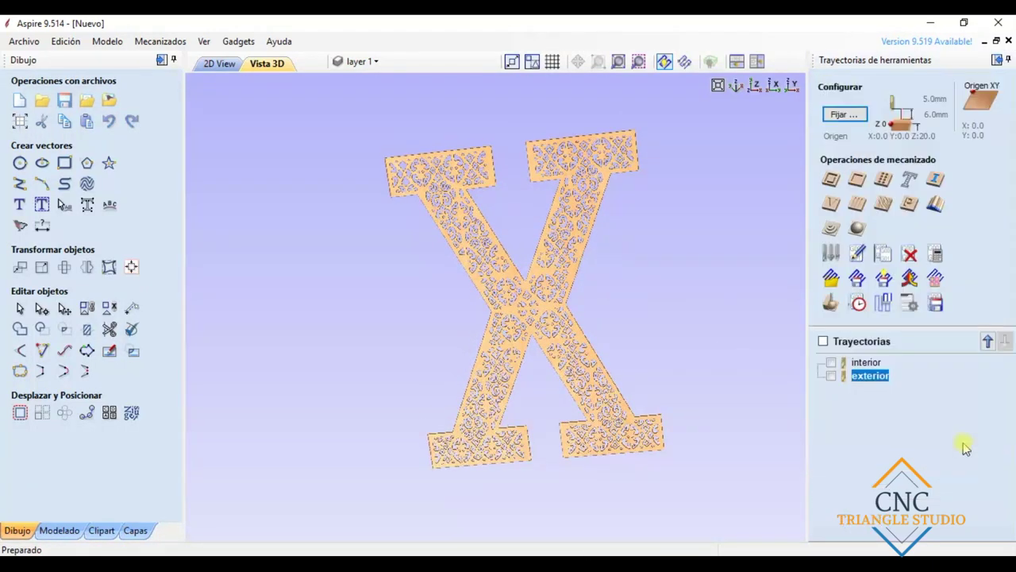
Move the "exterior" toolpath above "interior" and back below it, and display both toolpaths on the panel.
left_click(869, 363)
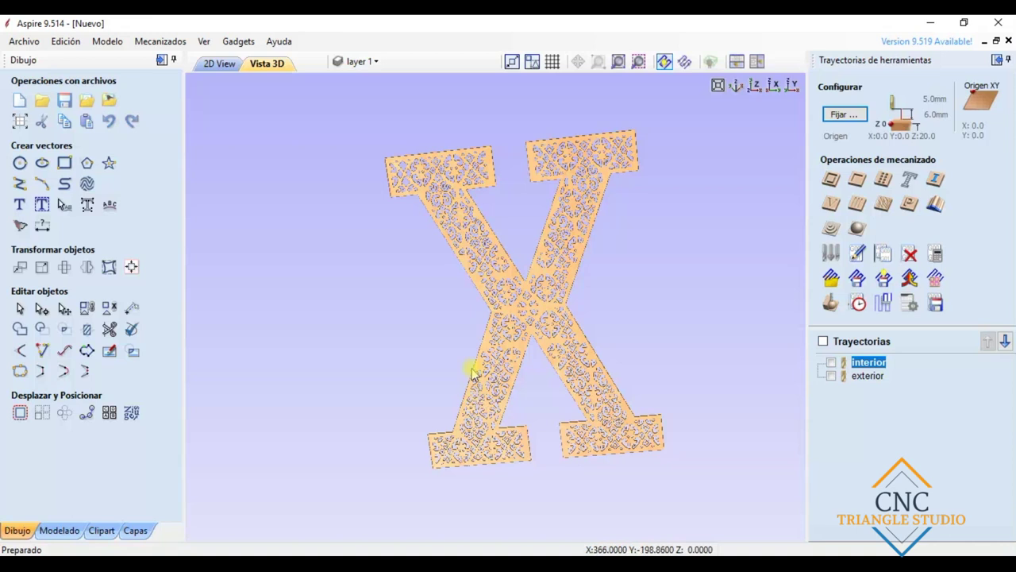
left_click(868, 376)
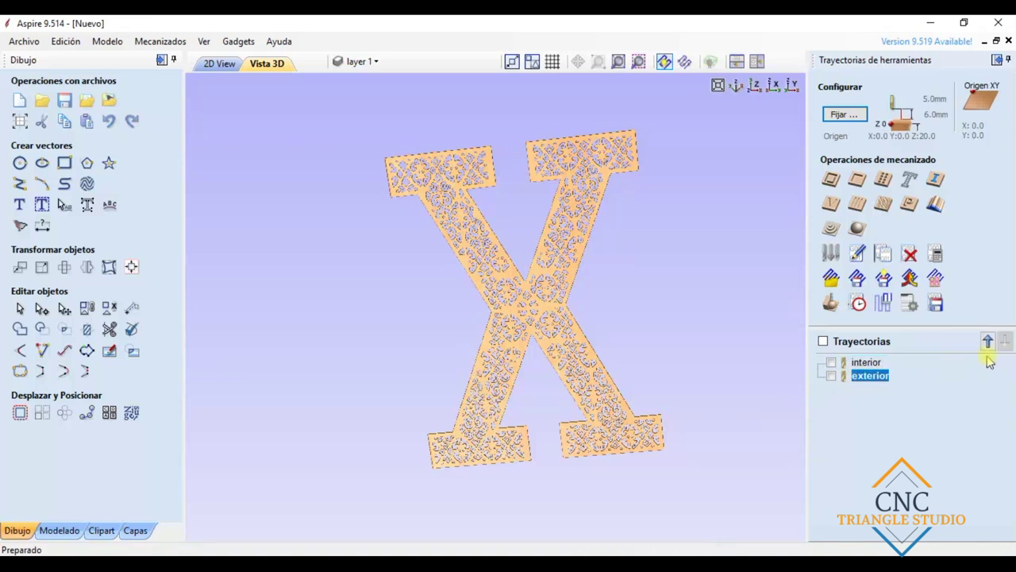
left_click(989, 341)
left_click(1001, 343)
left_click(867, 363)
left_click(833, 363)
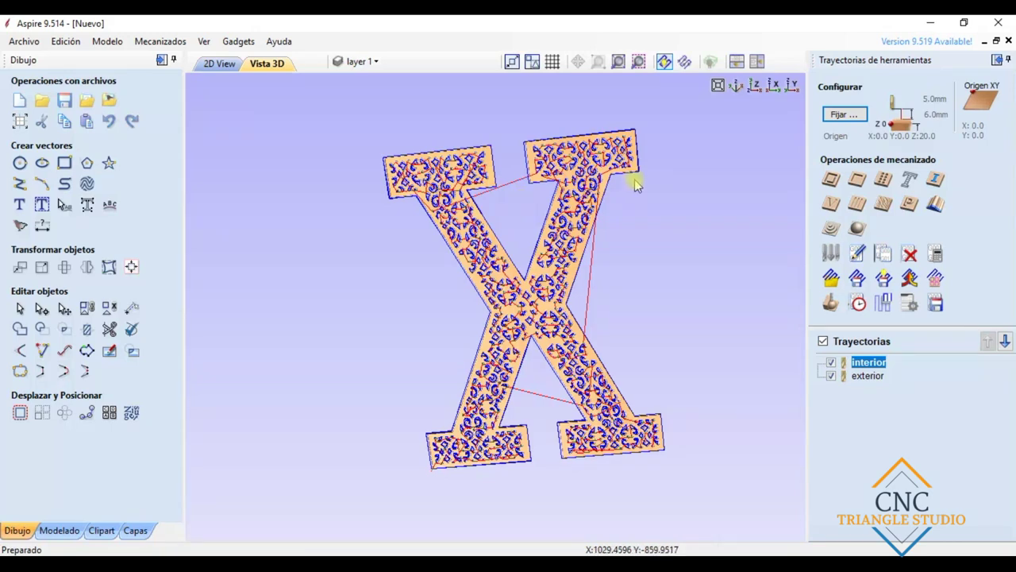
Examine the interior and exterior toolpath lines and the travel moves across the whole panel in 3D.
scroll(484, 318, "down", 2)
scroll(517, 302, "up", 5)
left_click_drag(559, 322, 577, 278)
scroll(568, 278, "down", 4)
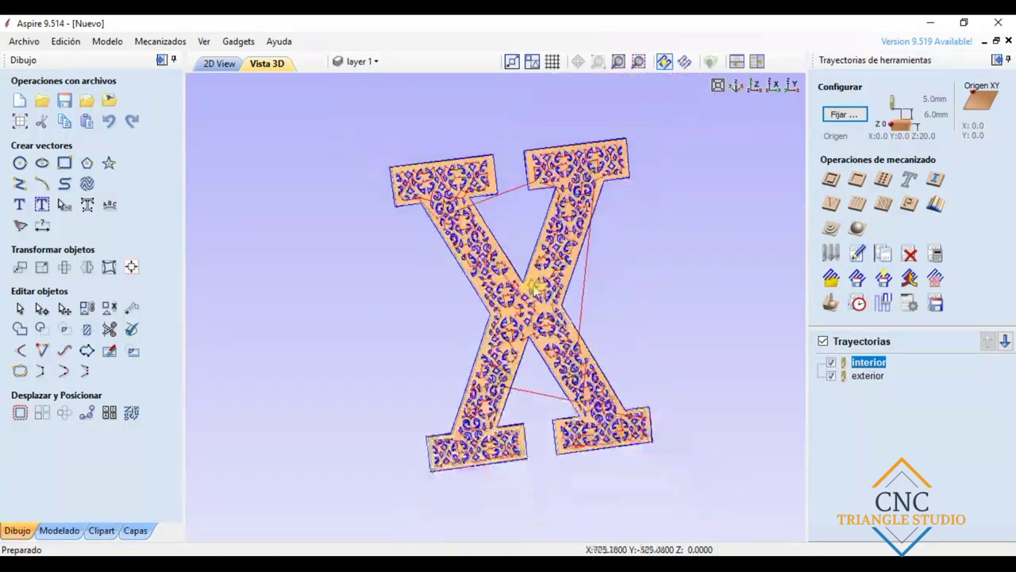
scroll(528, 288, "up", 4)
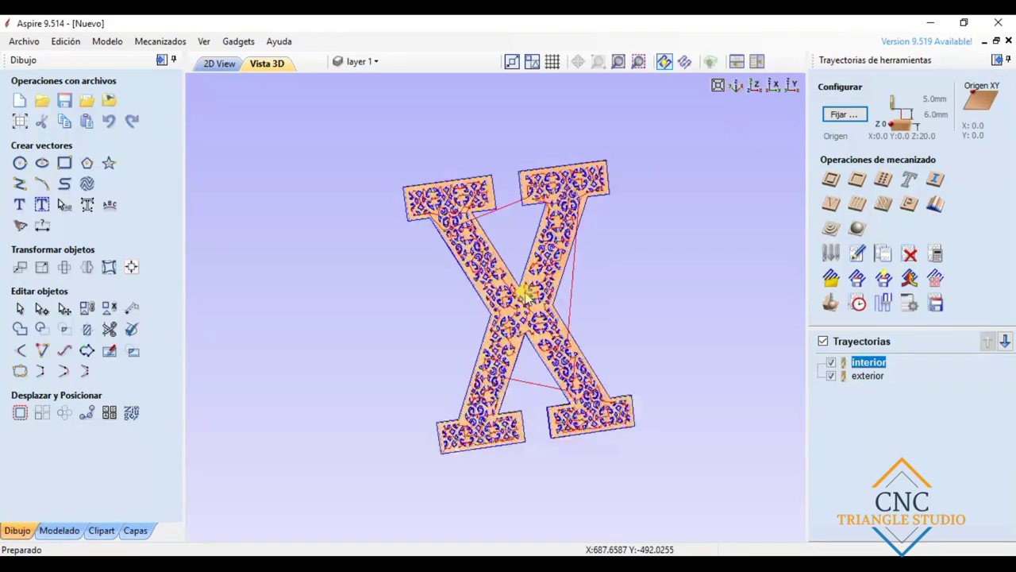
scroll(534, 288, "down", 4)
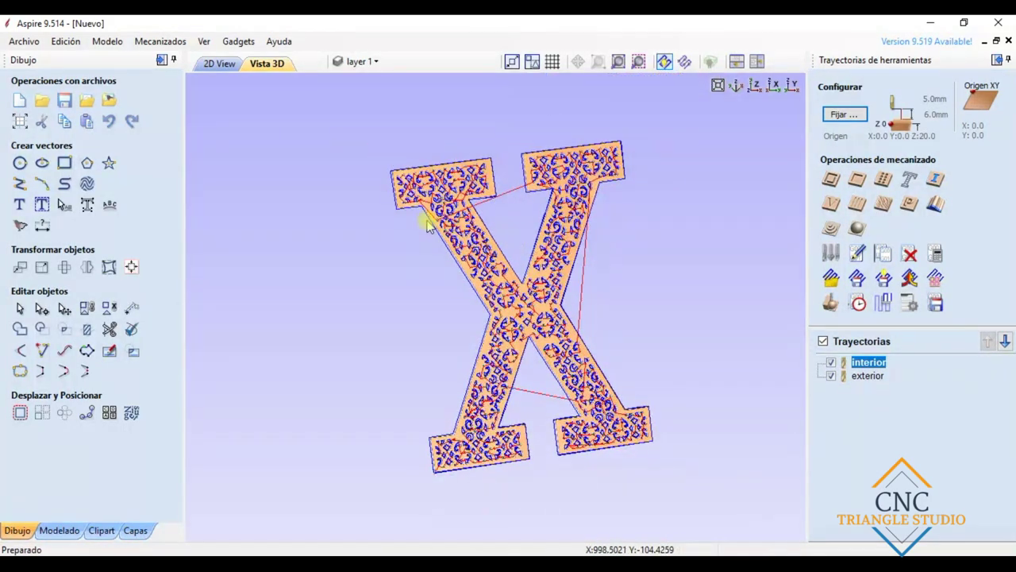
left_click_drag(423, 220, 545, 233)
left_click_drag(573, 178, 583, 231)
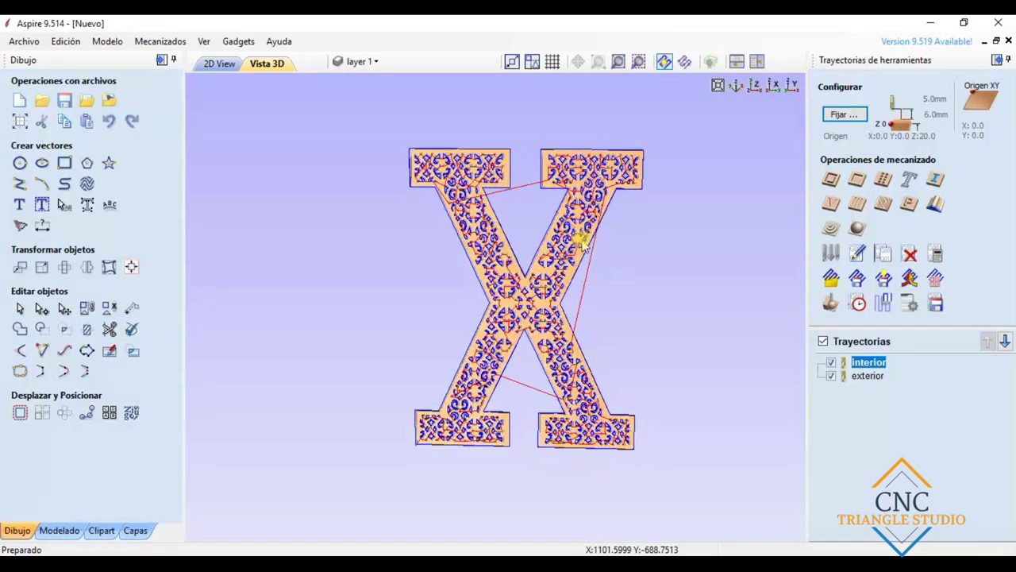
scroll(522, 201, "up", 3)
scroll(556, 238, "down", 4)
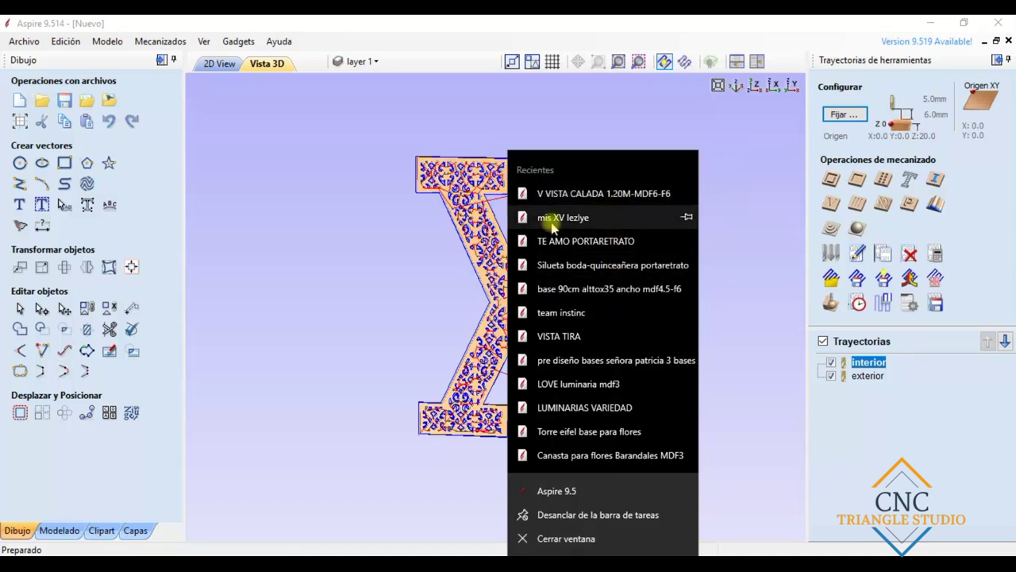
Switch to the File Explorer folder "XV letras ok aprobadas" and select the file "V VISTA CALADA 1.20M-MDF6-F6".
left_click(474, 537)
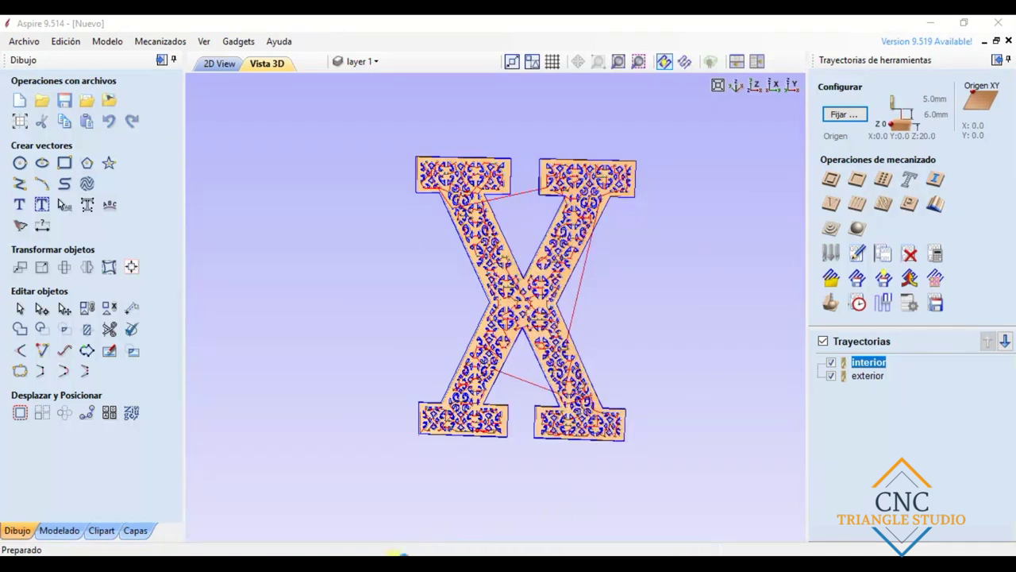
mouse_move(384, 556)
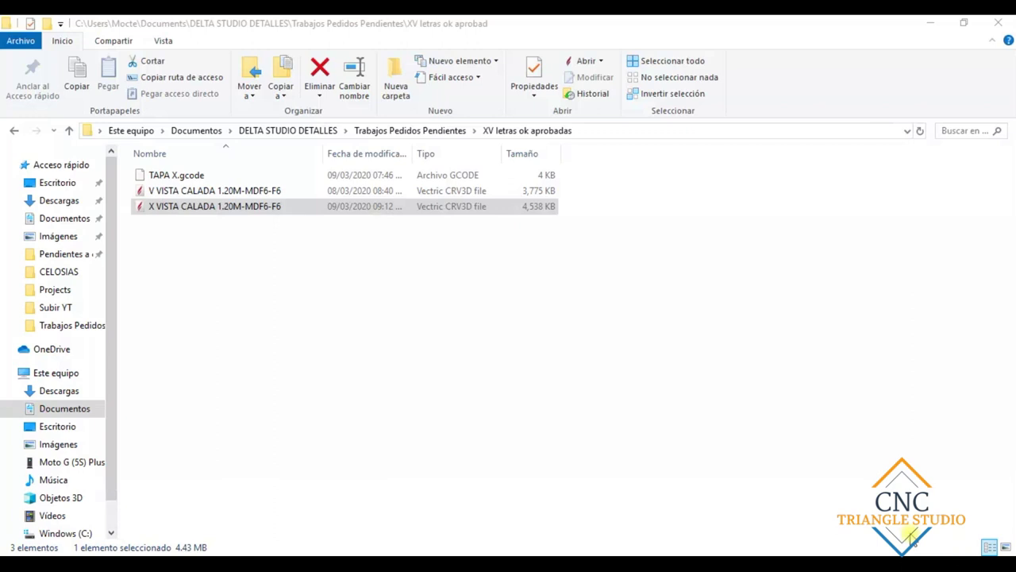
left_click(215, 196)
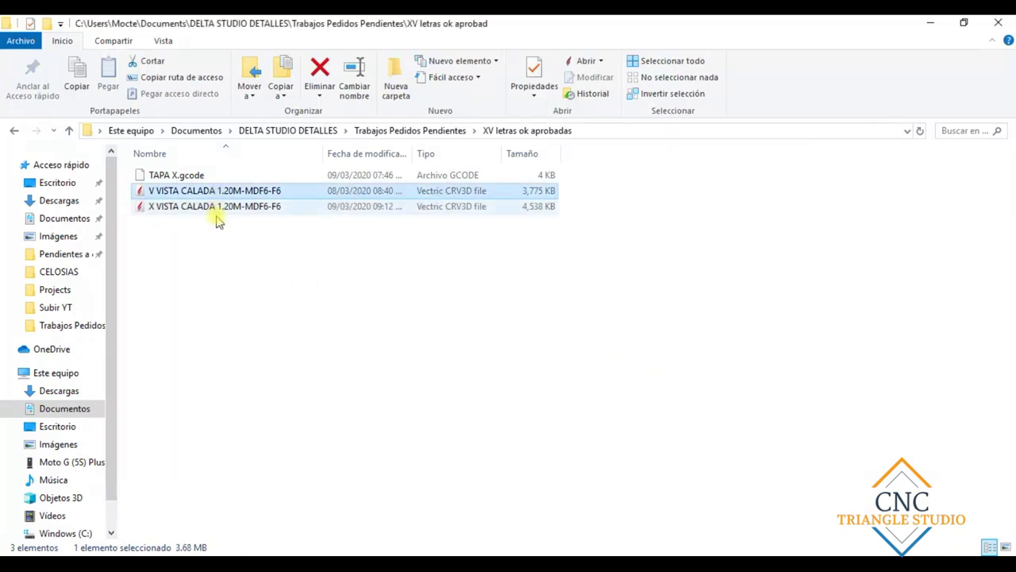
Open the file "X VISTA CALADA 1.20M-MDF6-F6" and look over its layout of X outline, ornamental X and rectangular pieces.
left_click(216, 223)
left_click(221, 208)
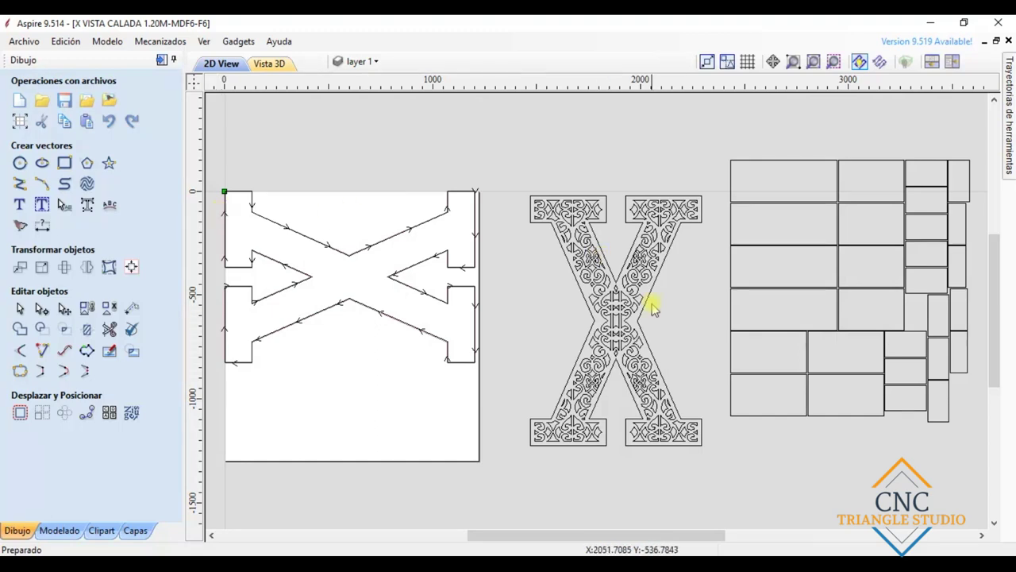
scroll(666, 321, "down", 3)
scroll(734, 343, "up", 1)
scroll(723, 350, "down", 2)
scroll(658, 313, "up", 2)
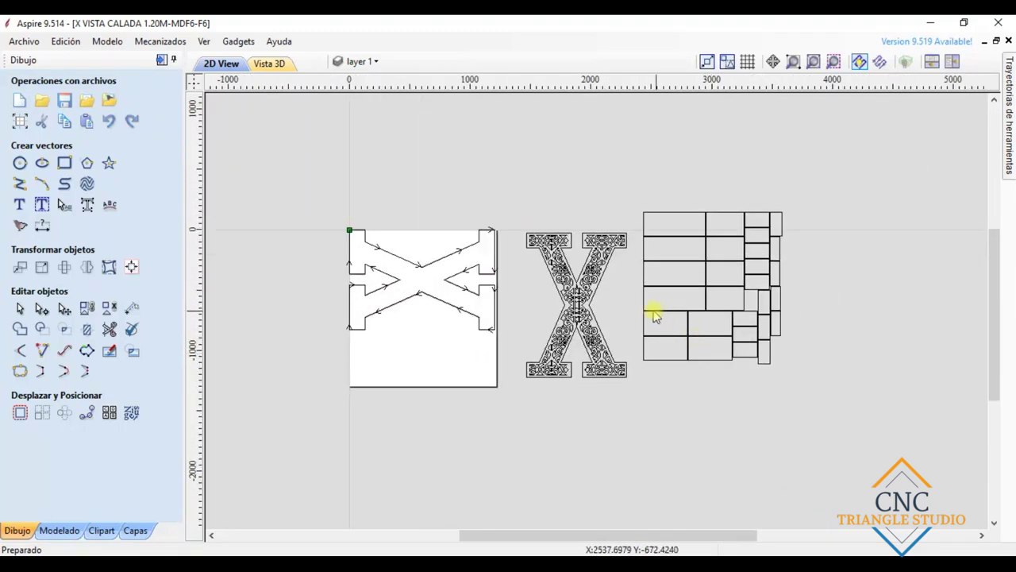
scroll(618, 338, "up", 1)
scroll(603, 302, "up", 1)
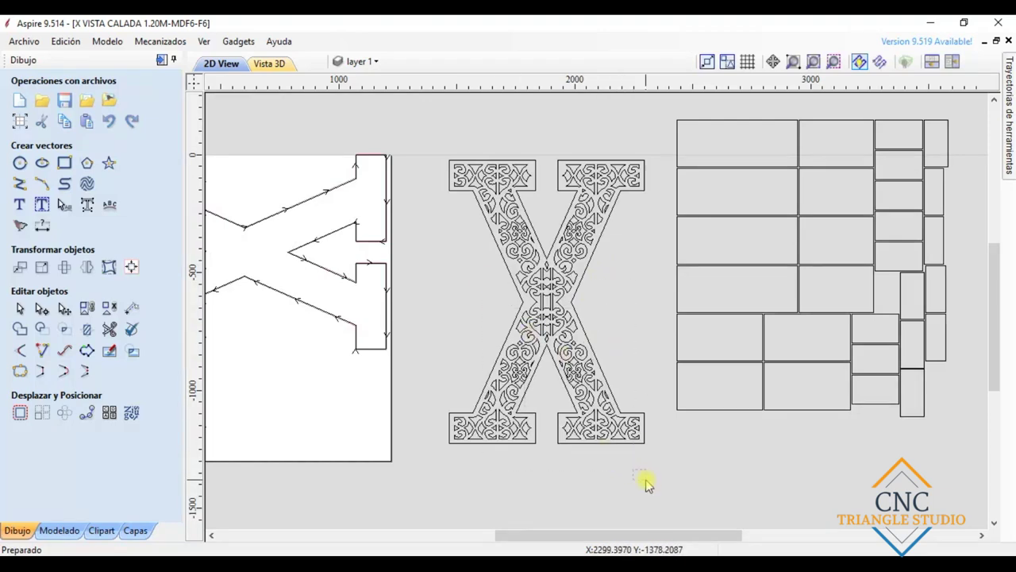
Examine the scrollwork cutouts in the arms of the ornamental X in the 2D view.
scroll(510, 190, "up", 4)
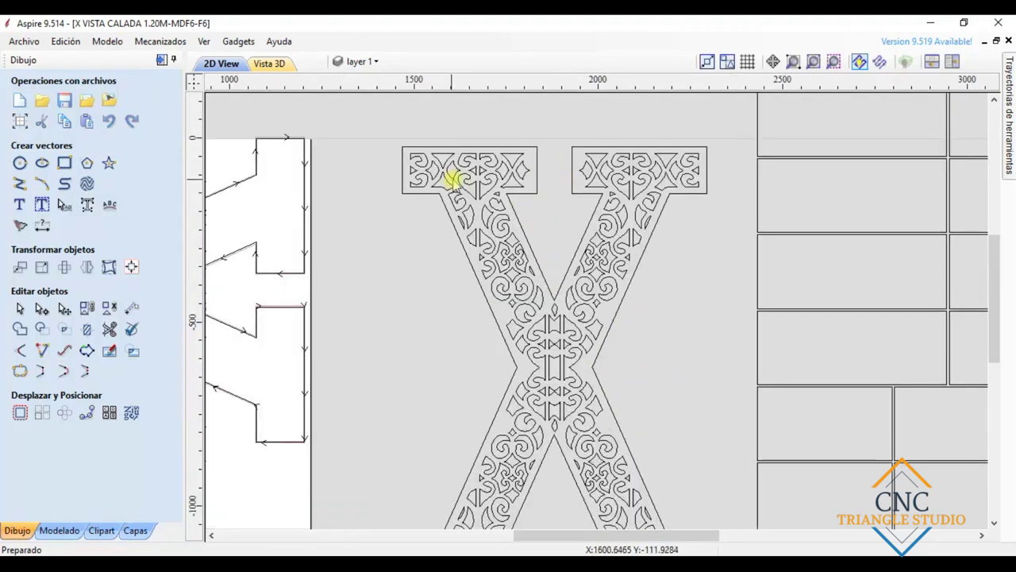
scroll(470, 170, "up", 1)
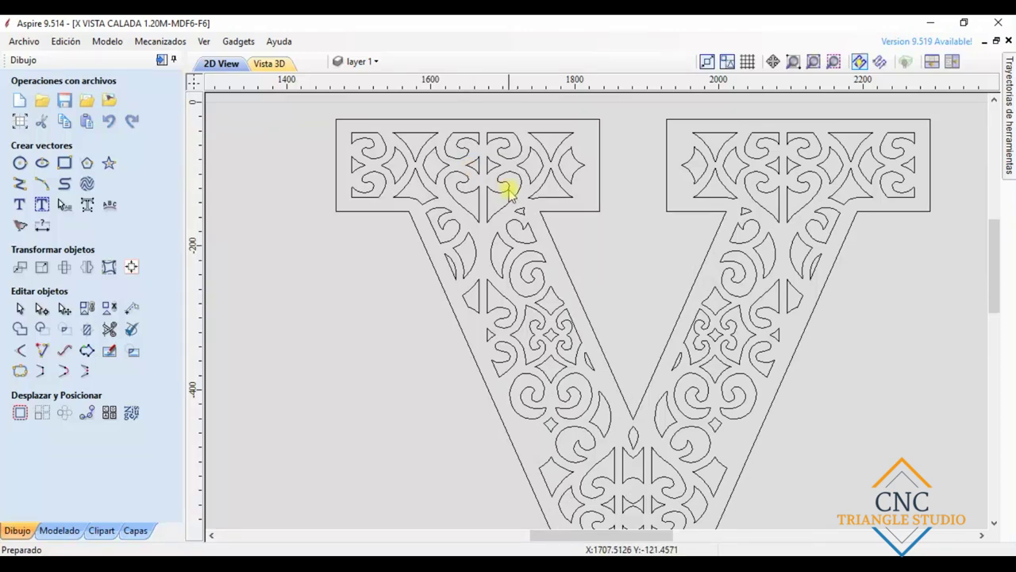
scroll(601, 453, "down", 2)
scroll(601, 479, "down", 4)
scroll(620, 512, "up", 2)
scroll(627, 508, "up", 1)
scroll(631, 478, "down", 3)
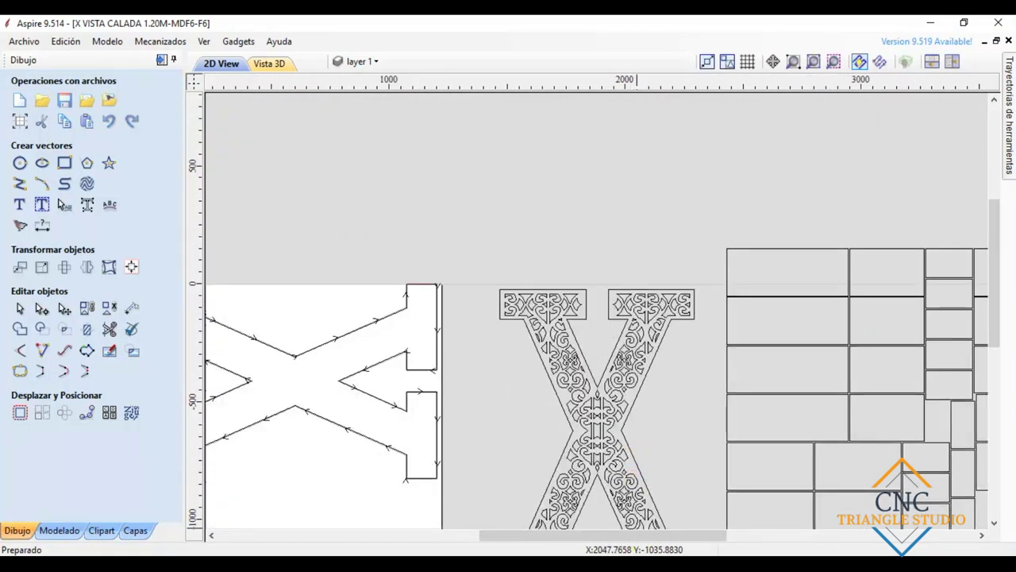
Switch back to the unsaved "Nuevo" document and inspect the X panel's upper arms in 3D.
left_click(522, 503)
scroll(534, 216, "up", 3)
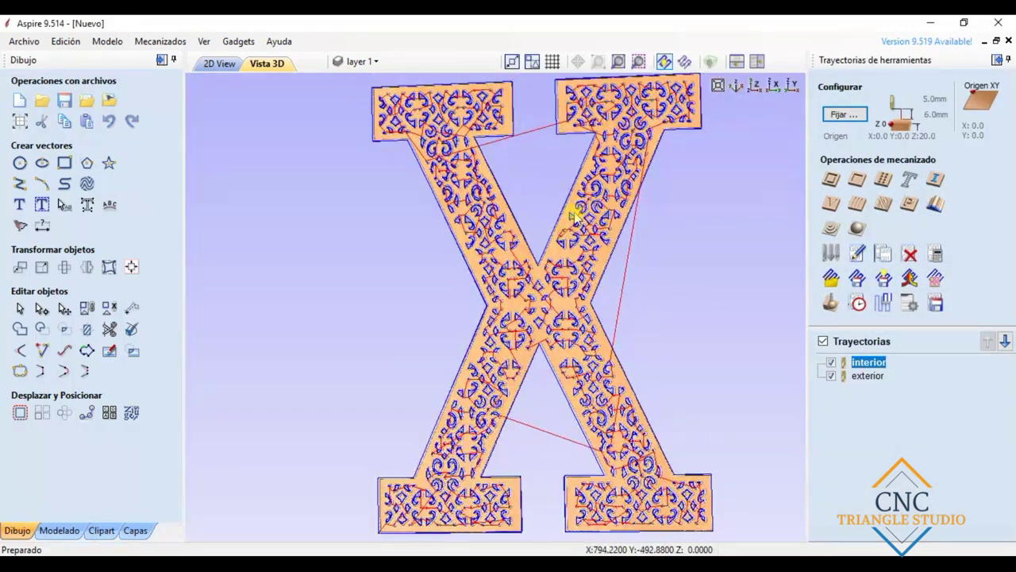
scroll(451, 119, "up", 2)
scroll(460, 131, "down", 2)
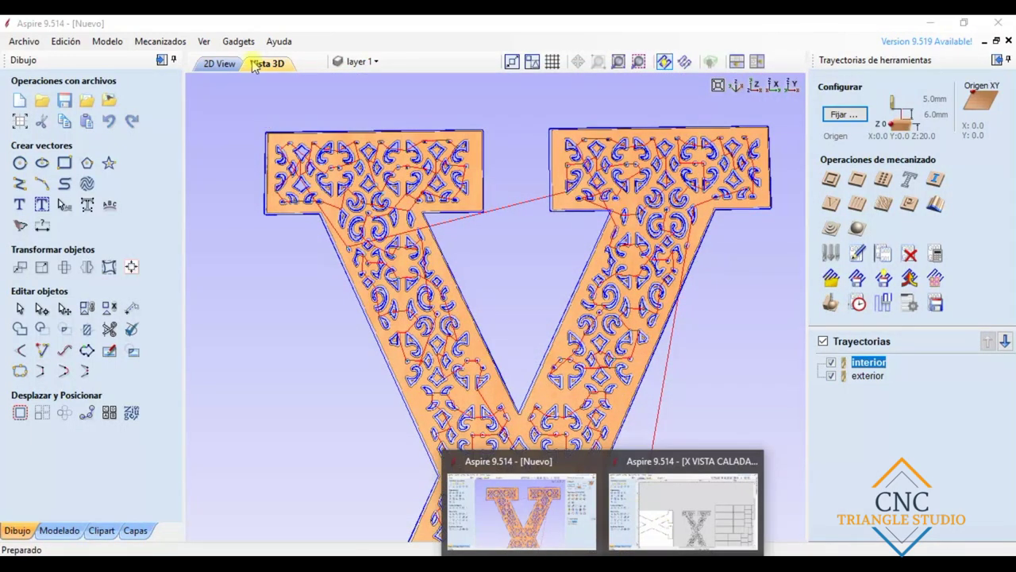
Hide the "interior" and "exterior" toolpaths and view the bare X panel in 3D.
left_click(221, 64)
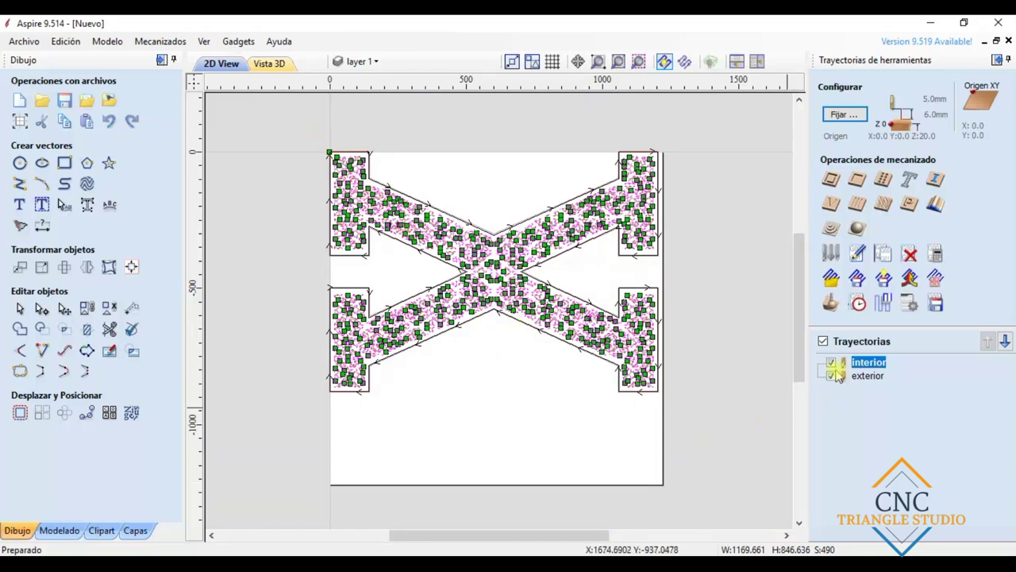
left_click(823, 341)
scroll(643, 245, "up", 1)
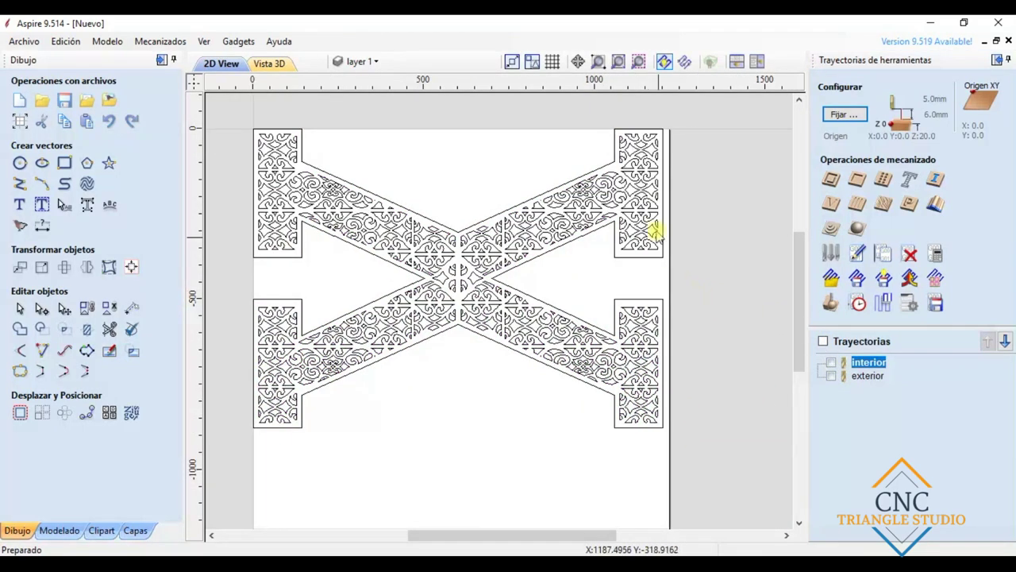
scroll(655, 230, "up", 1)
left_click(270, 64)
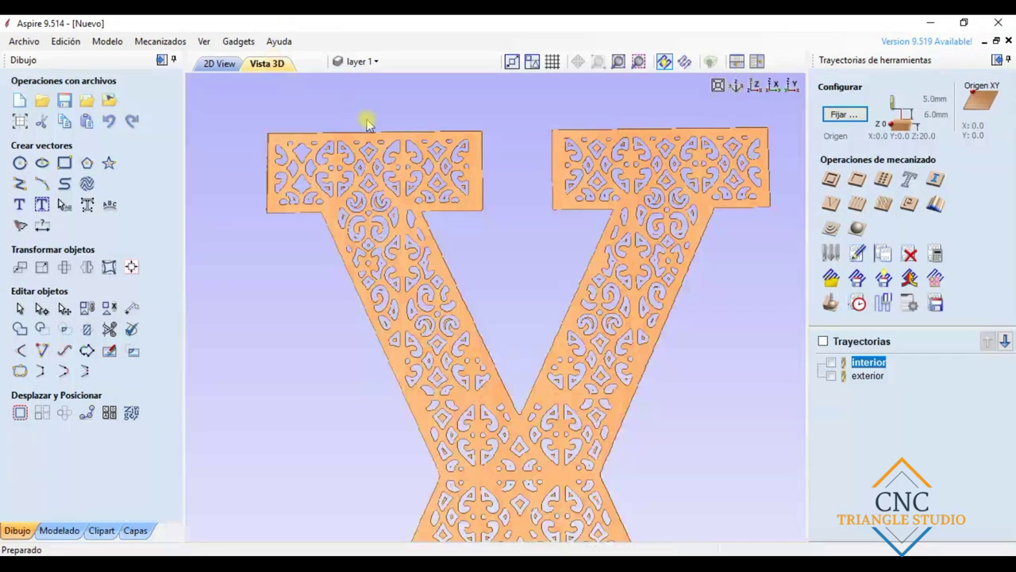
left_click_drag(530, 287, 605, 419)
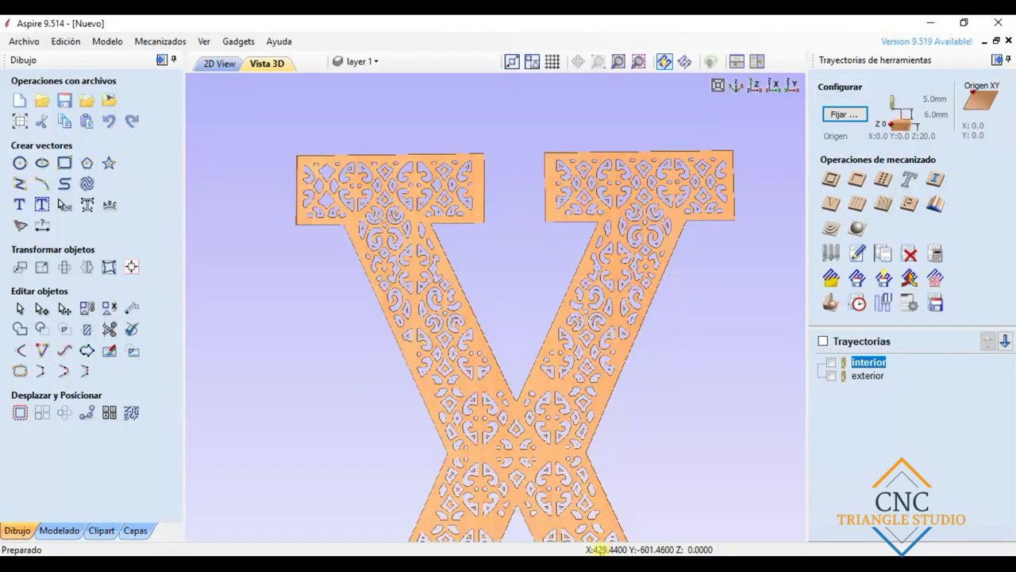
Compare the new X panel with the ornamental X in the "X VISTA CALADA 1.20M-MDF6-F6" document.
mouse_move(603, 552)
left_click(667, 517)
scroll(643, 286, "up", 1)
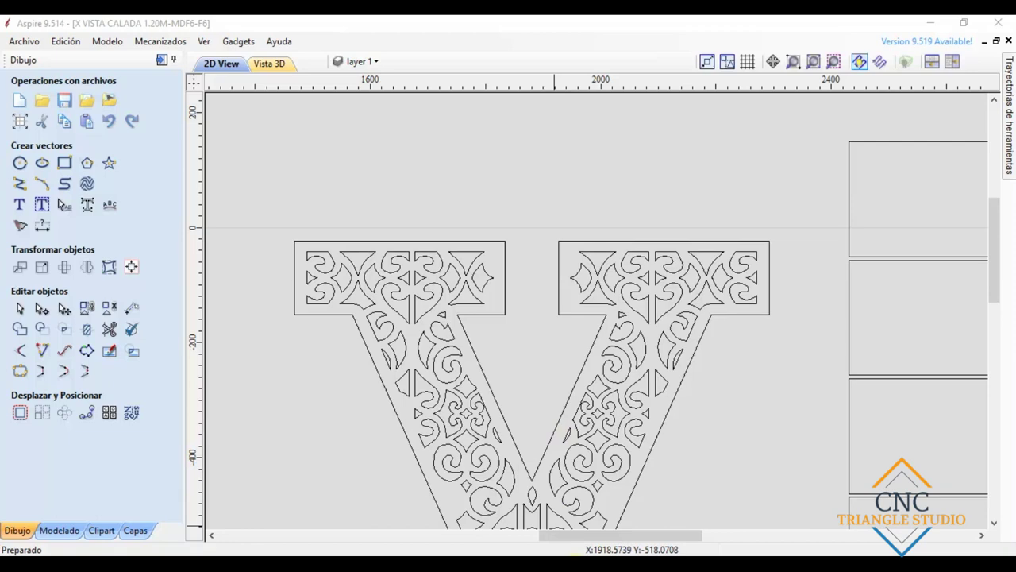
key("alt+Tab")
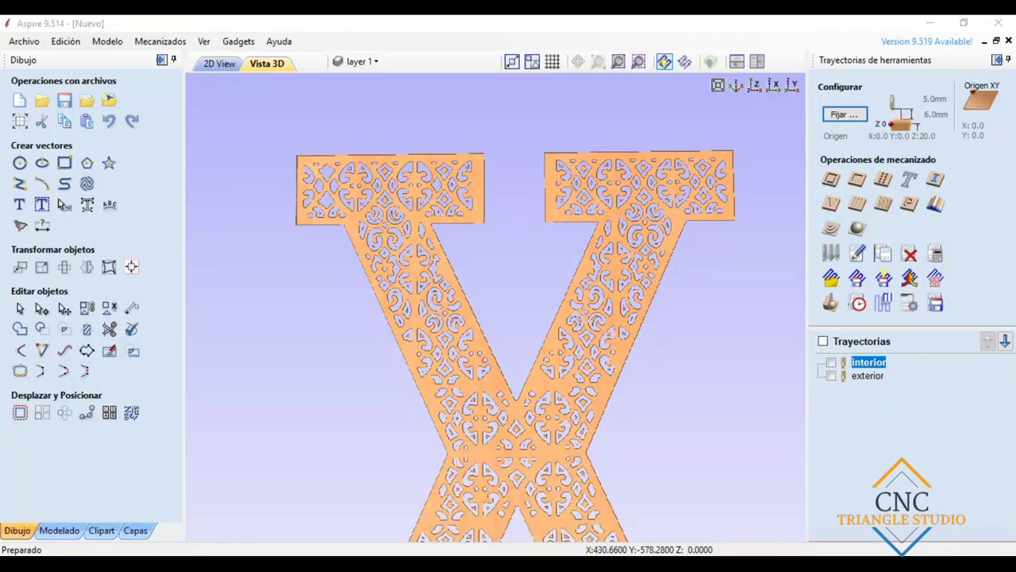
left_click(656, 537)
scroll(603, 416, "down", 3)
scroll(588, 429, "up", 2)
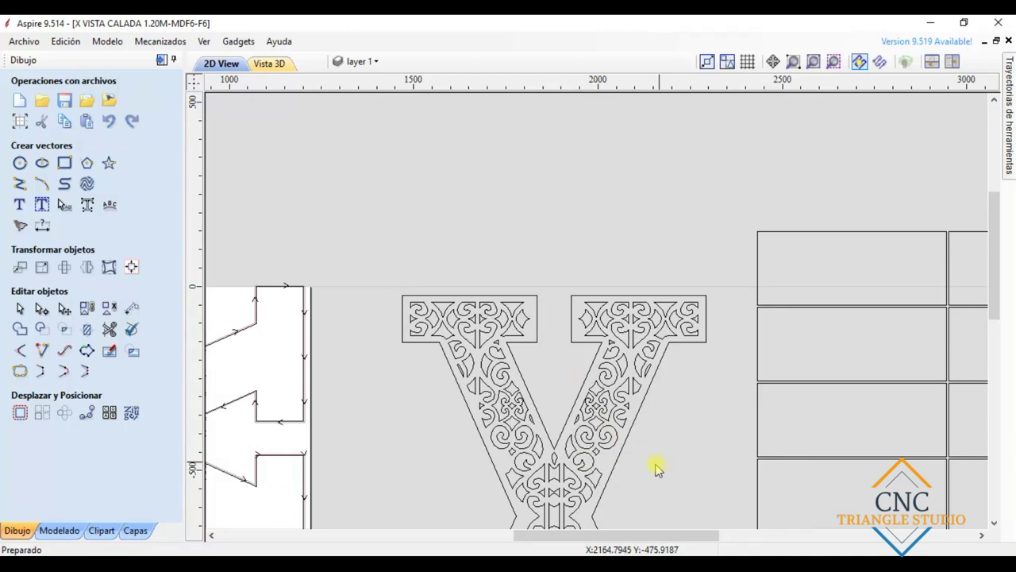
scroll(659, 464, "down", 4)
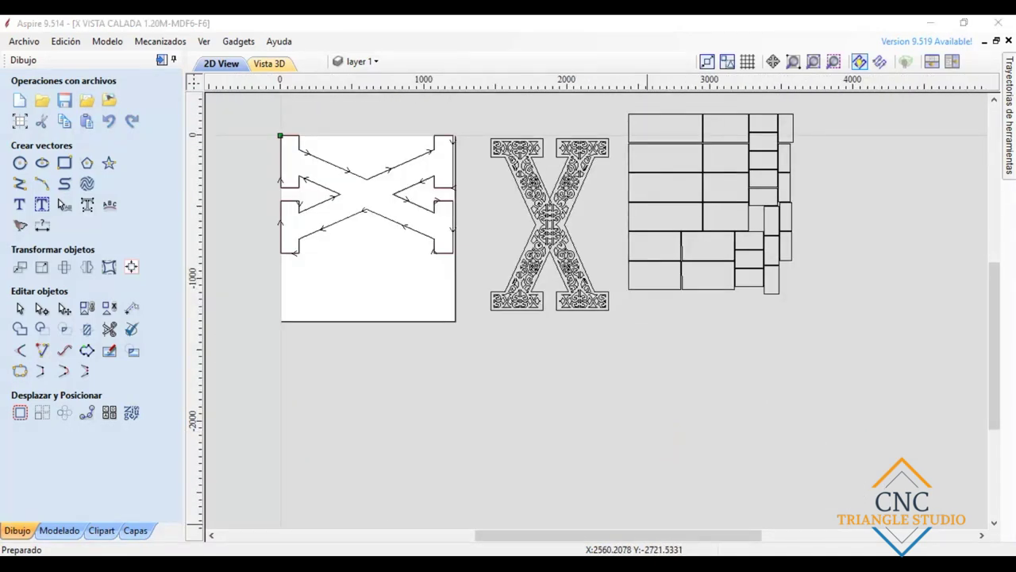
Return to the "Nuevo" document and show the whole X panel on its material sheet in 2D.
mouse_move(596, 548)
left_click(540, 512)
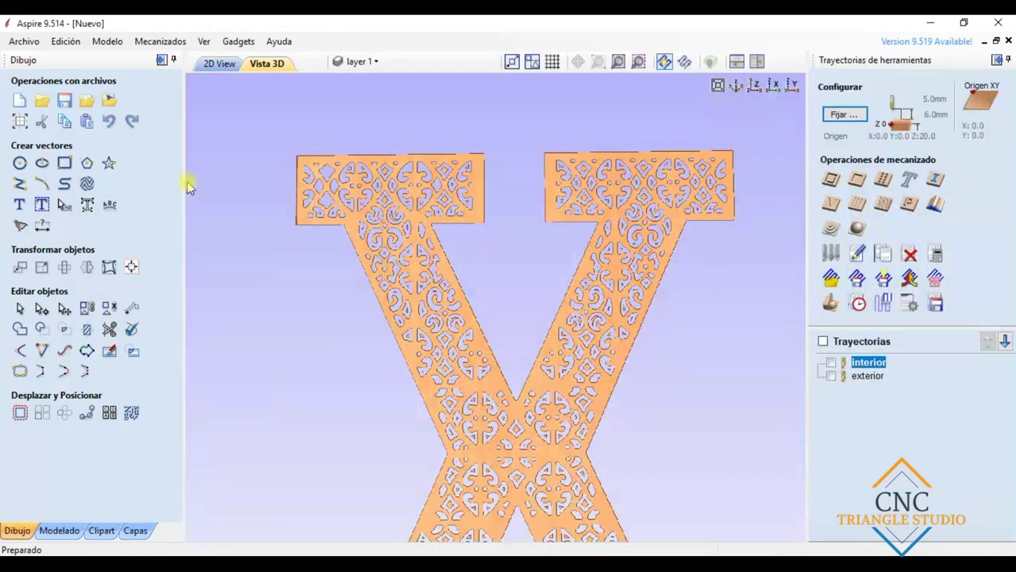
left_click(216, 61)
scroll(381, 366, "down", 4)
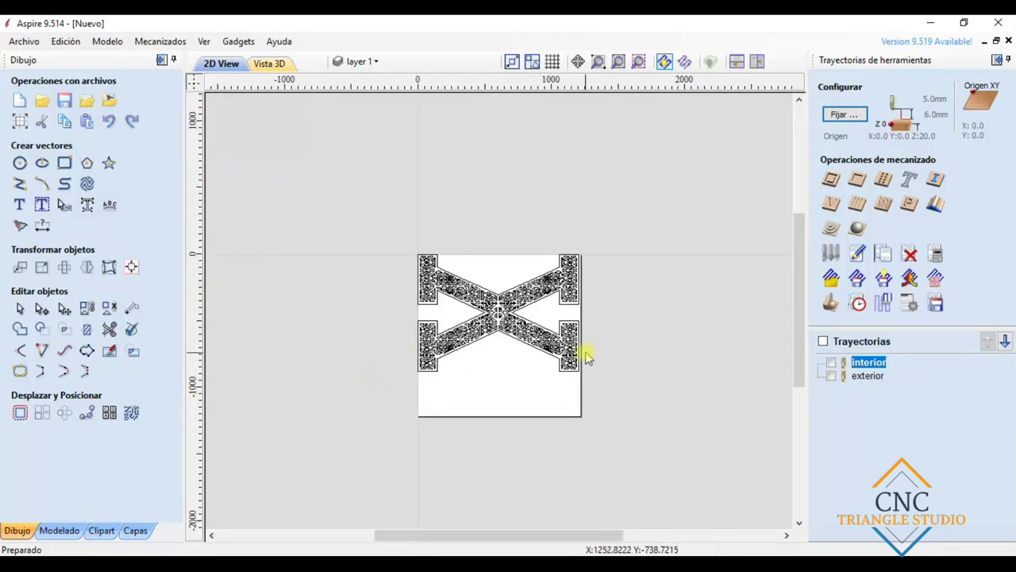
scroll(604, 299, "up", 2)
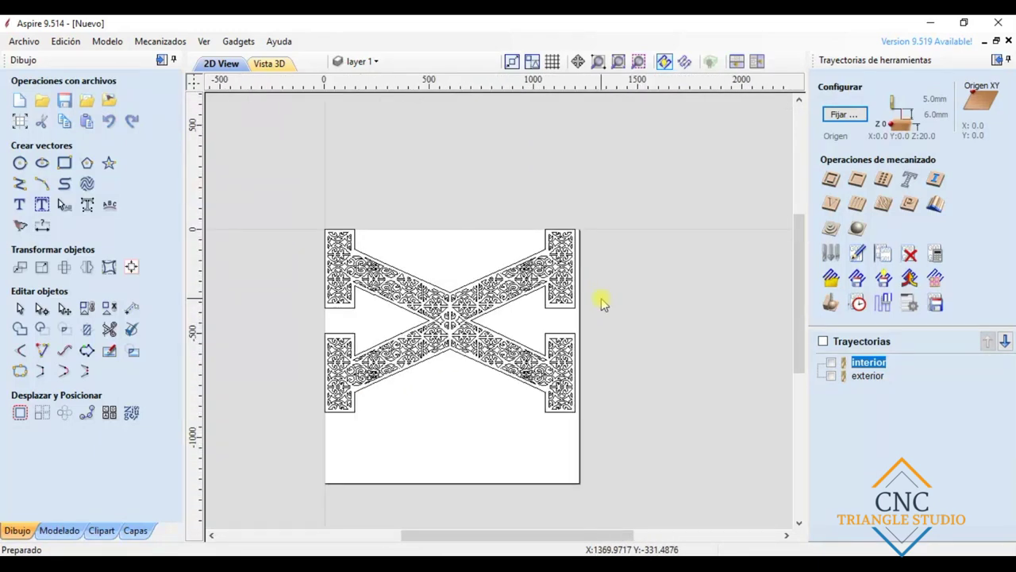
scroll(596, 315, "down", 2)
scroll(545, 220, "up", 2)
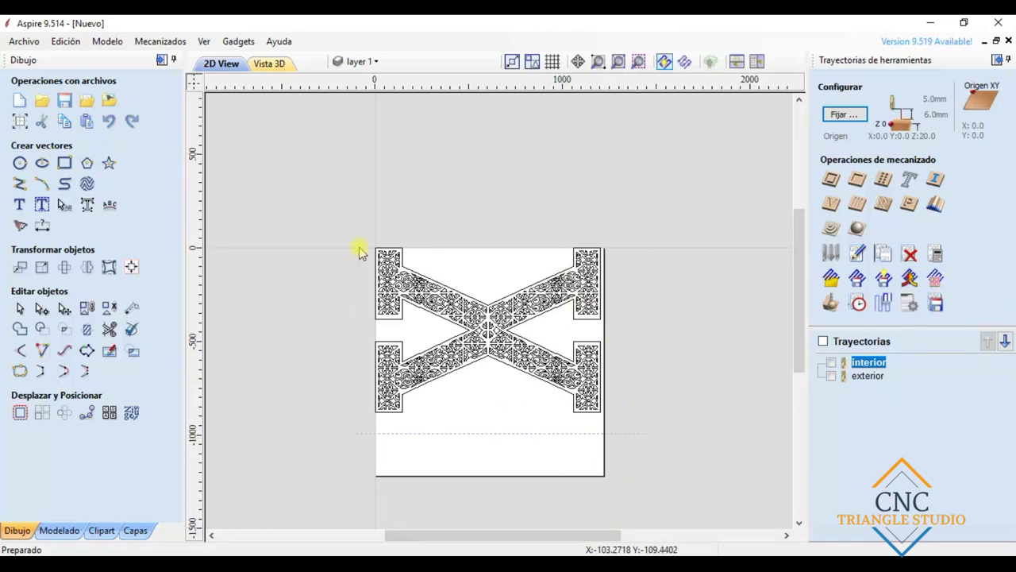
Copy only the outer outline of the X panel to the empty area beside the material sheet, and deselect the copy.
left_click_drag(649, 433, 360, 219)
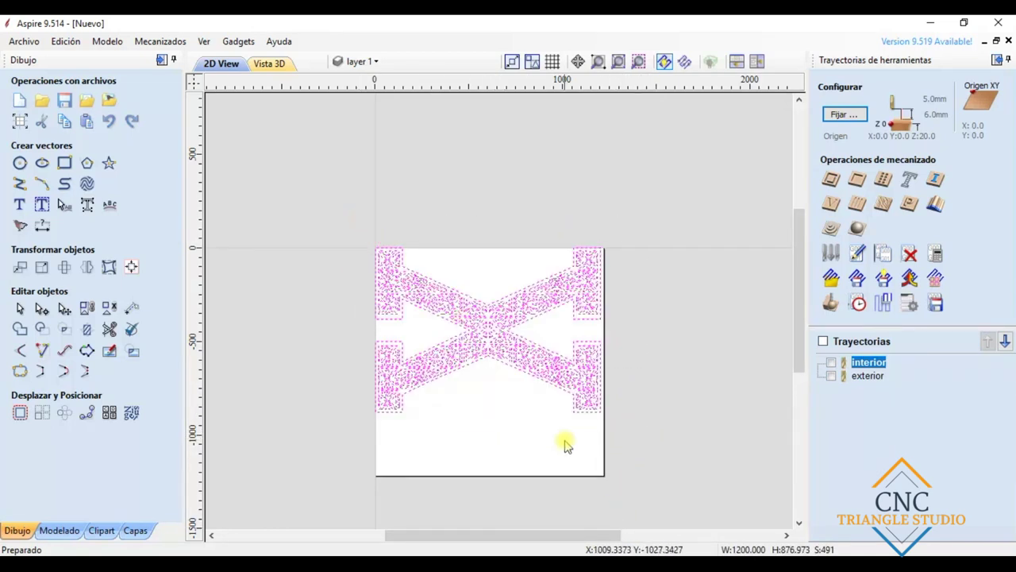
left_click(573, 407)
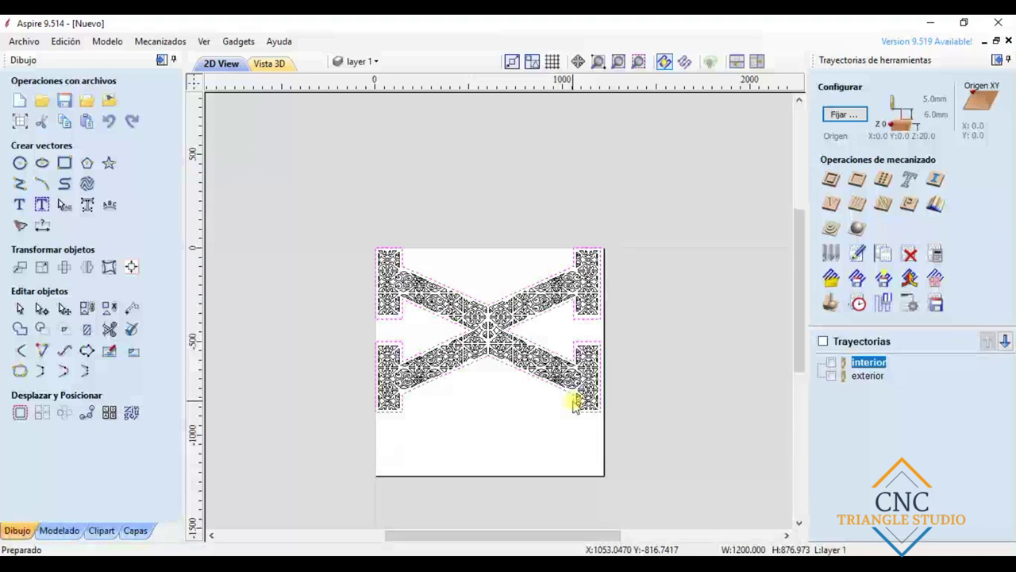
left_click(575, 405)
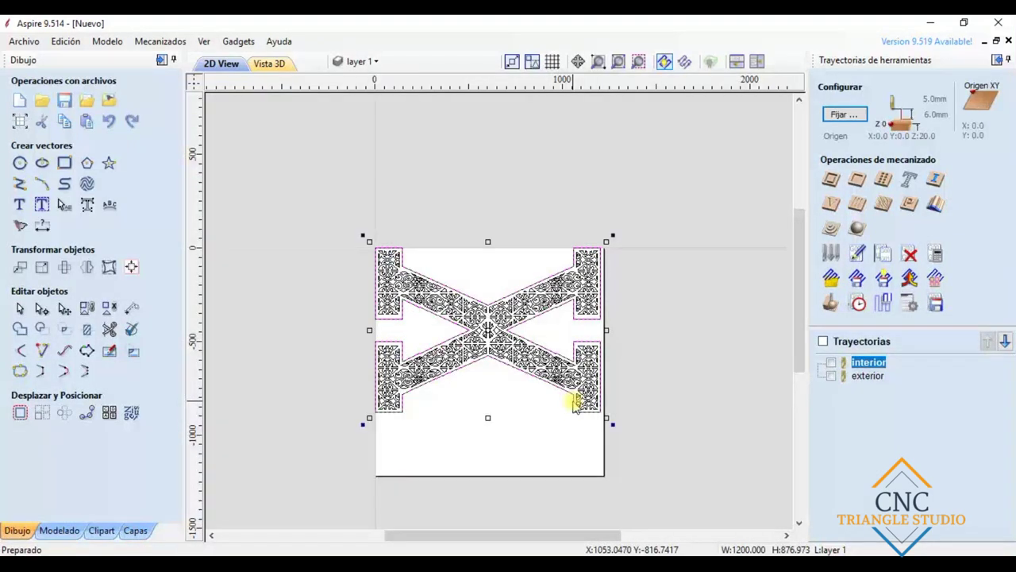
left_click_drag(570, 392, 566, 449)
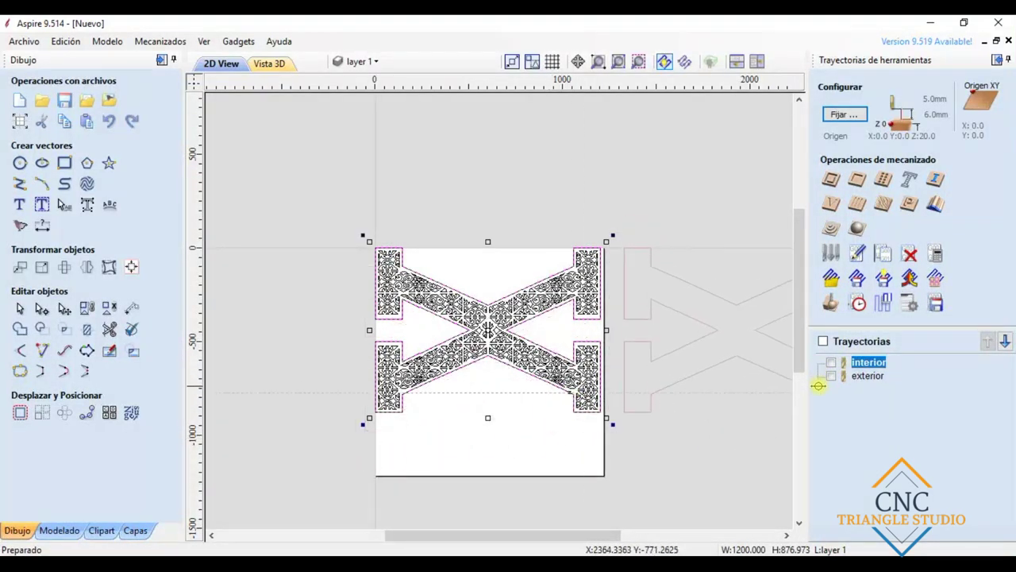
left_click(681, 383)
scroll(677, 385, "down", 2)
scroll(719, 245, "up", 2)
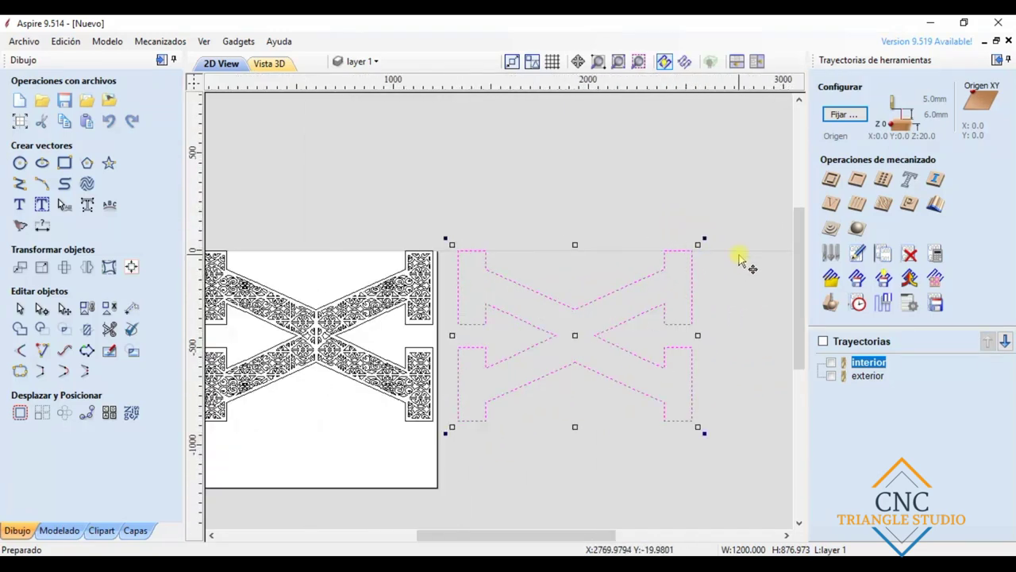
scroll(517, 344, "up", 2)
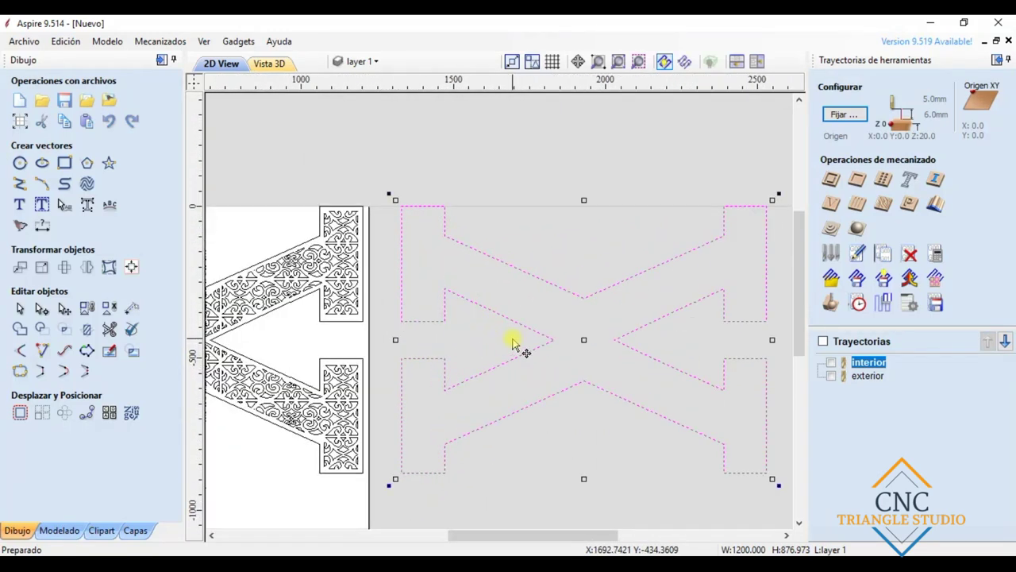
scroll(512, 343, "down", 2)
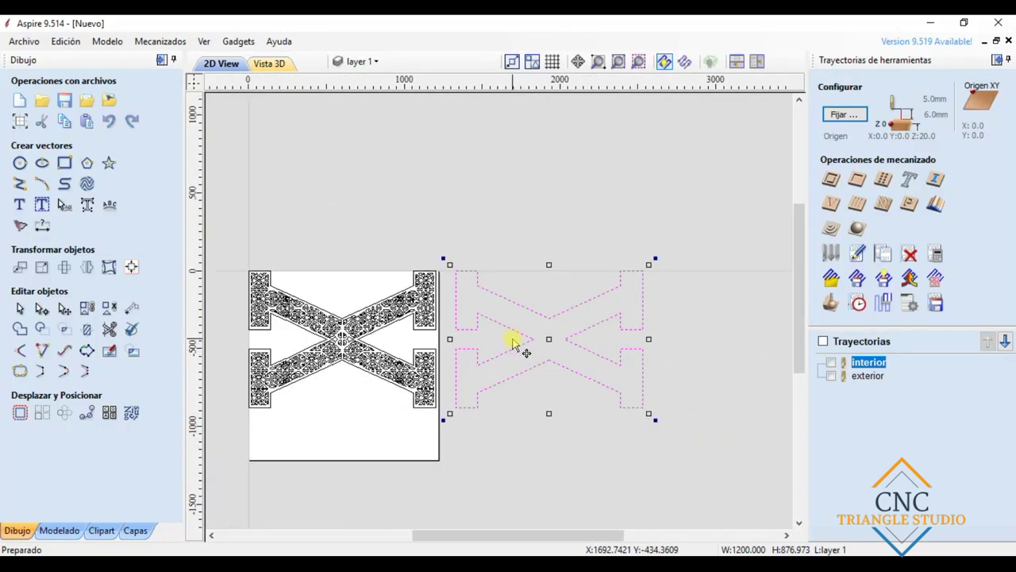
left_click(576, 411)
scroll(465, 358, "up", 2)
scroll(465, 359, "down", 3)
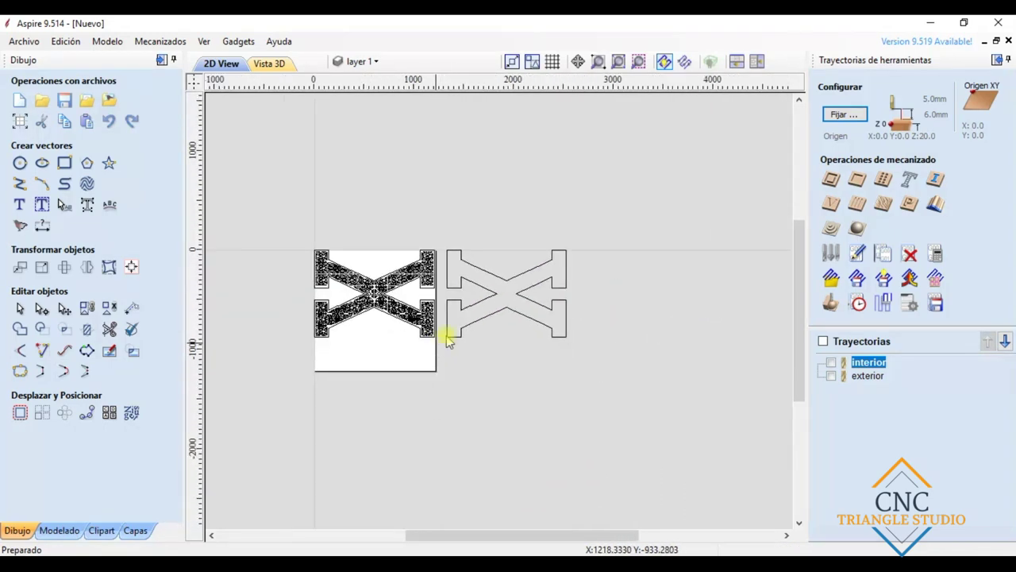
Start a polyline at the X panel's upper-left outer corner and add a vertical segment with dy 230 mm above the panel.
scroll(267, 227, "up", 5)
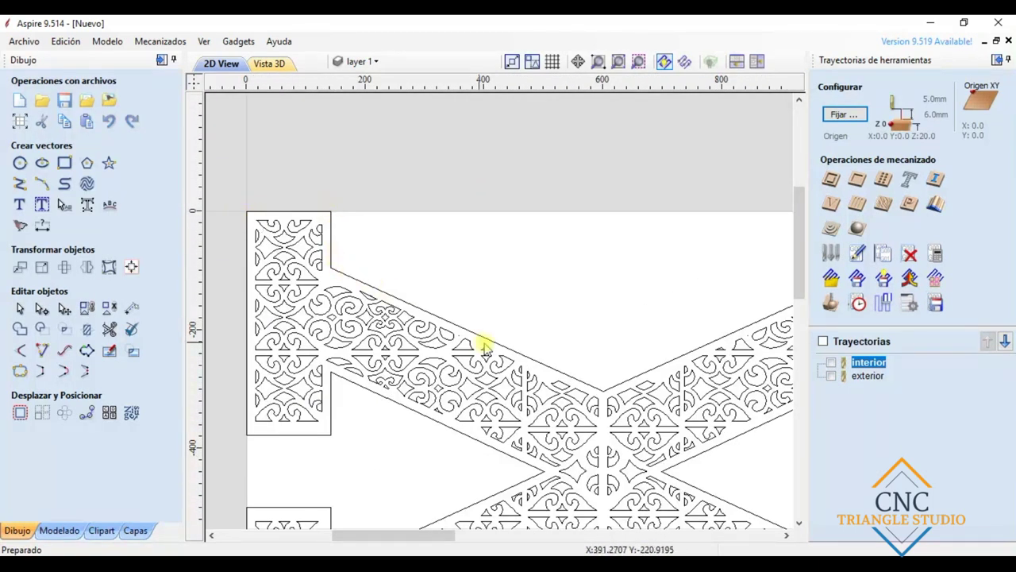
scroll(604, 354, "down", 3)
scroll(540, 331, "up", 2)
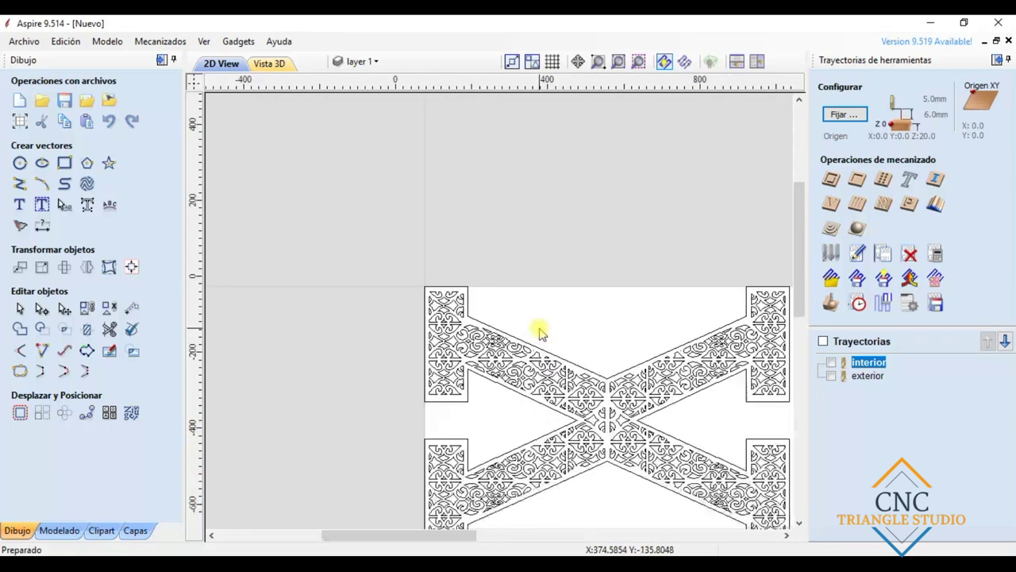
scroll(425, 268, "up", 1)
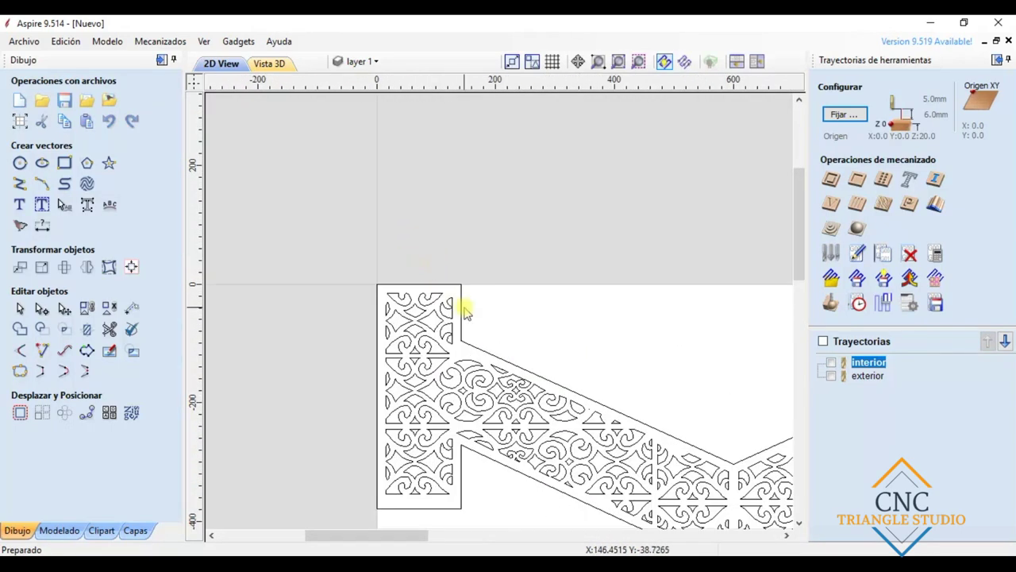
scroll(466, 312, "up", 1)
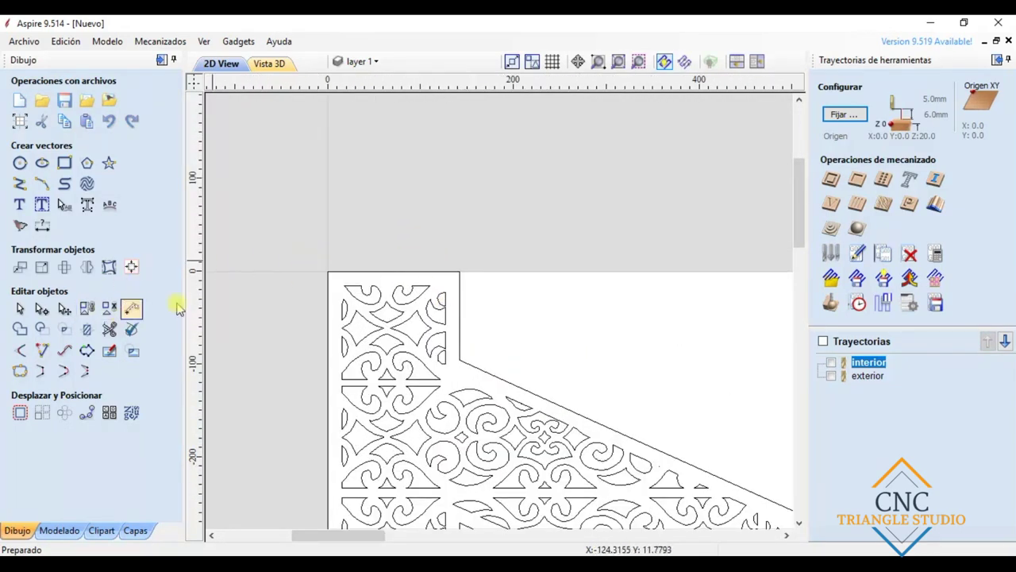
left_click(18, 184)
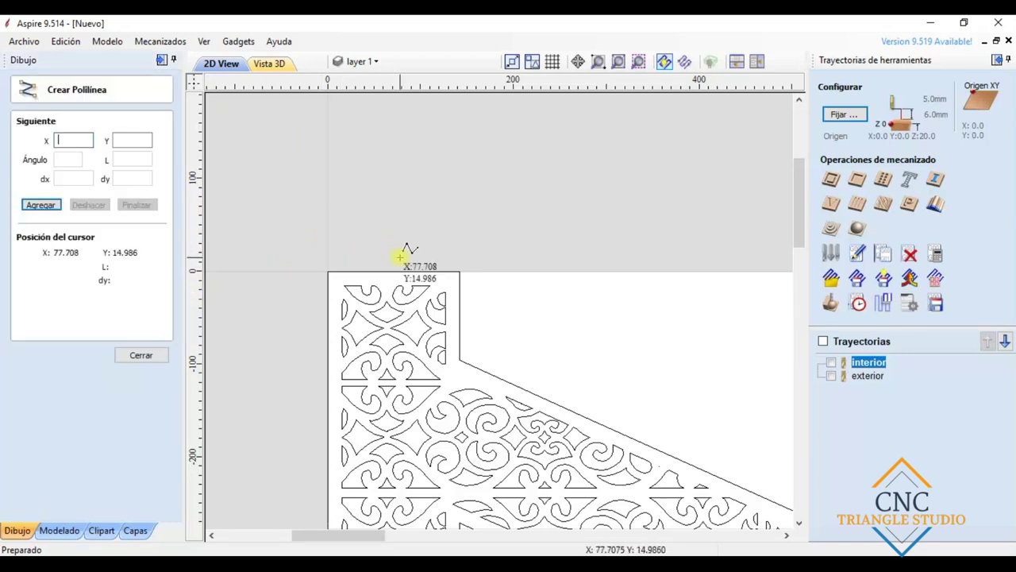
left_click(328, 272)
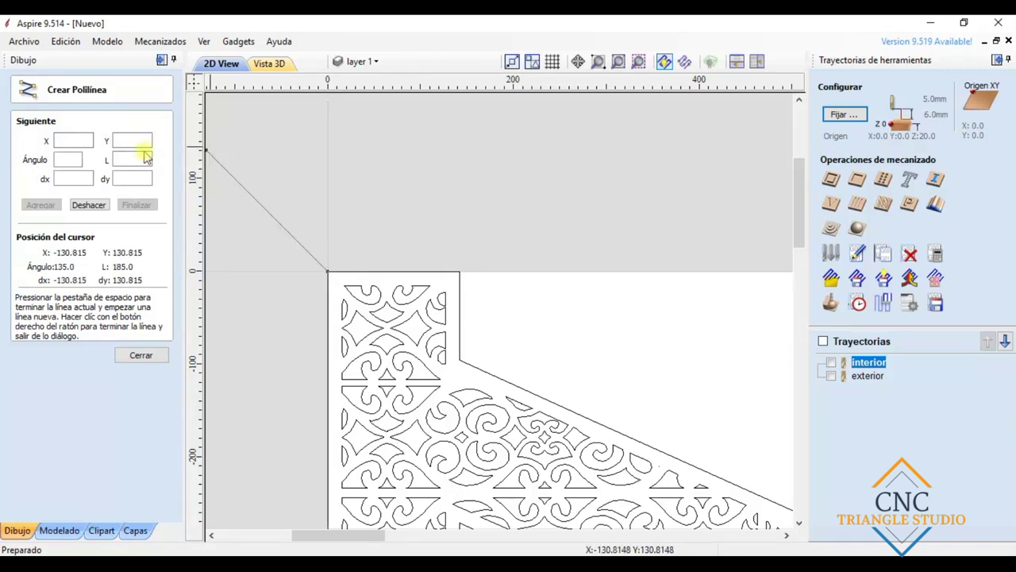
left_click(135, 178)
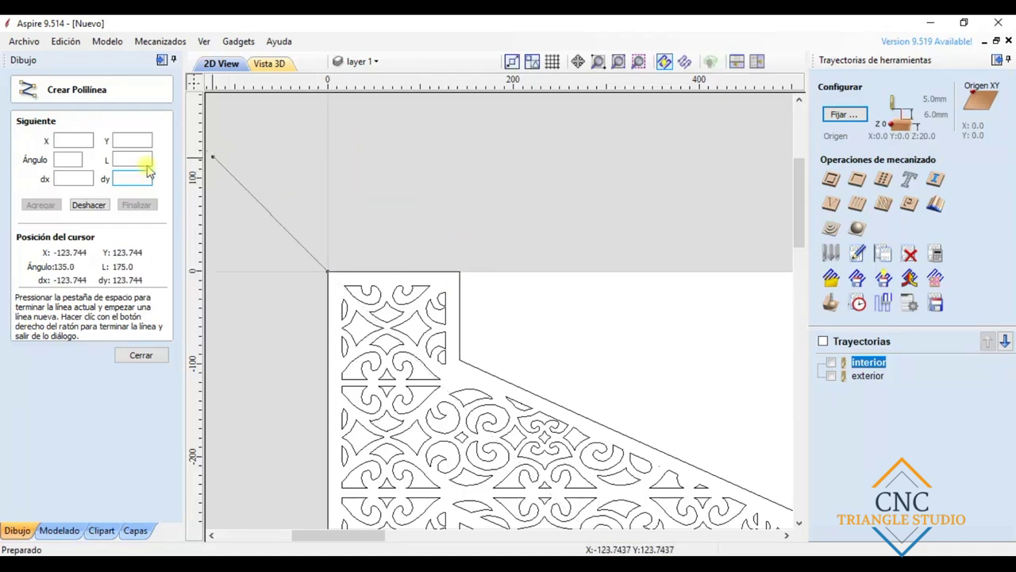
type("230")
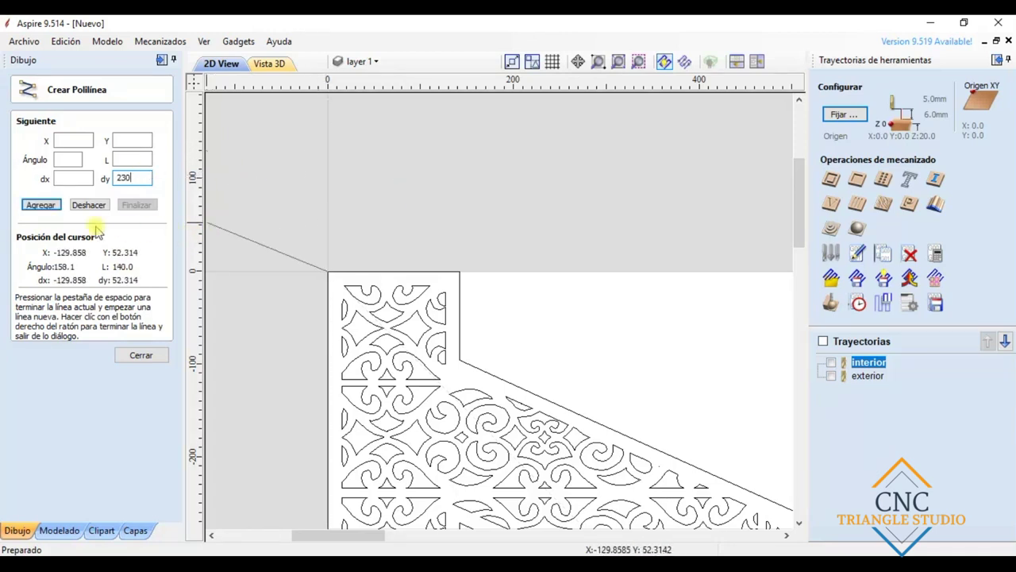
left_click(57, 205)
Complete the polyline as a closed rectangle matching the width of the leg's upper edge, and end the polyline.
scroll(521, 288, "down", 2)
scroll(514, 256, "up", 2)
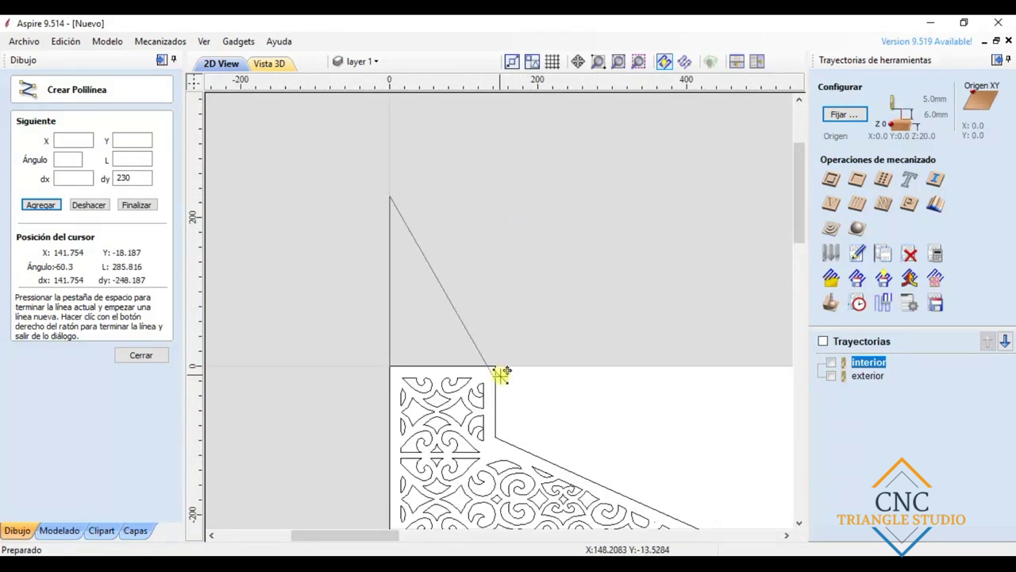
left_click(496, 191)
scroll(494, 344, "up", 1)
left_click(481, 370)
left_click(317, 367)
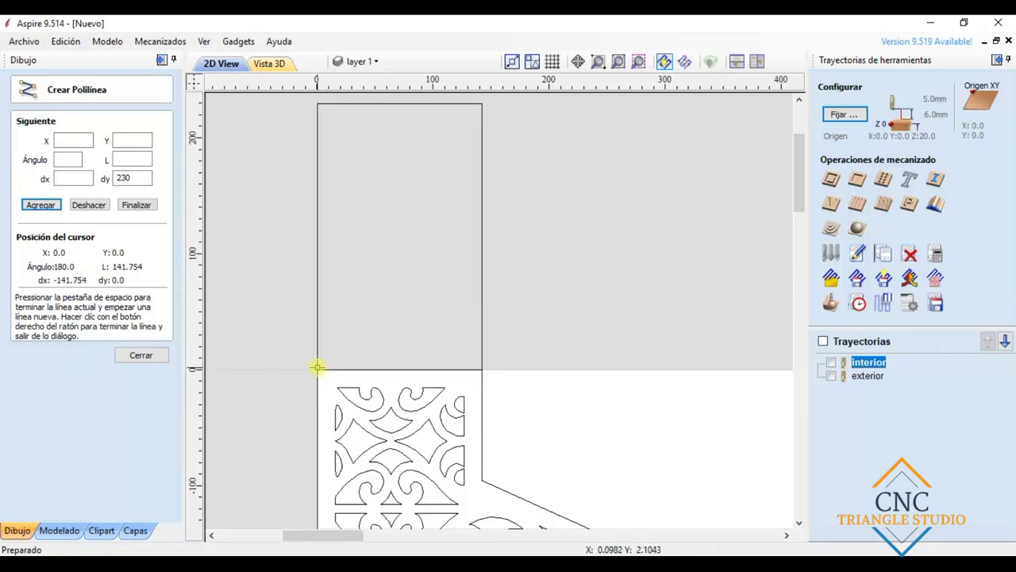
scroll(318, 365, "down", 2)
key("Escape")
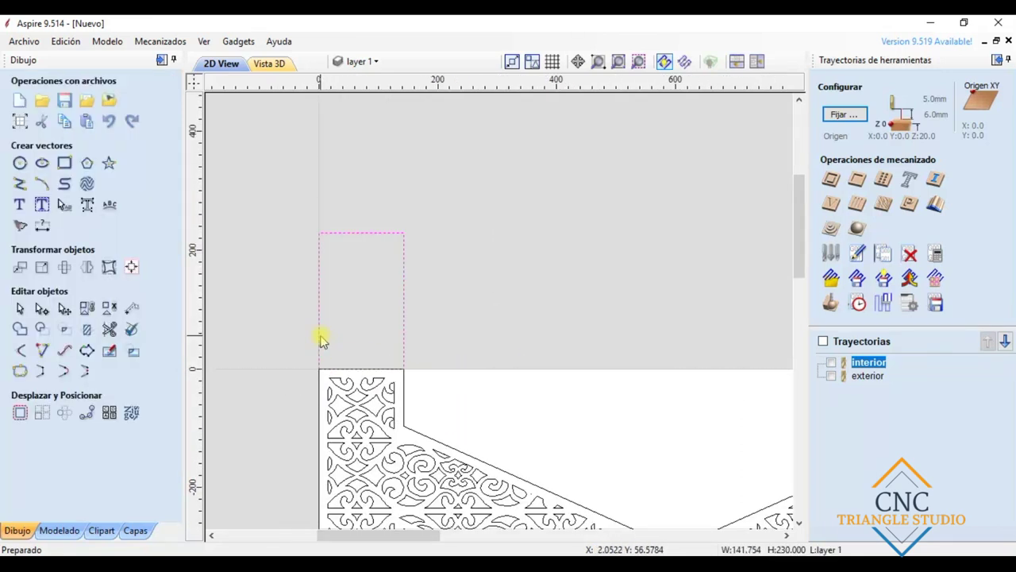
Move the rectangular side piece straight up to leave a gap of about 15 mm above the X panel.
scroll(322, 339, "down", 2)
scroll(333, 361, "up", 3)
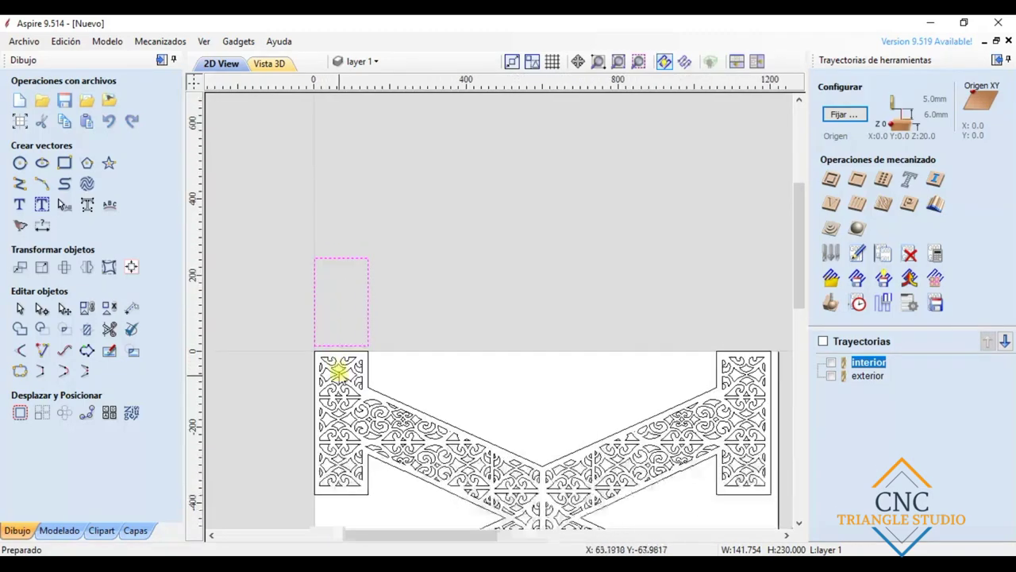
scroll(333, 356, "up", 1)
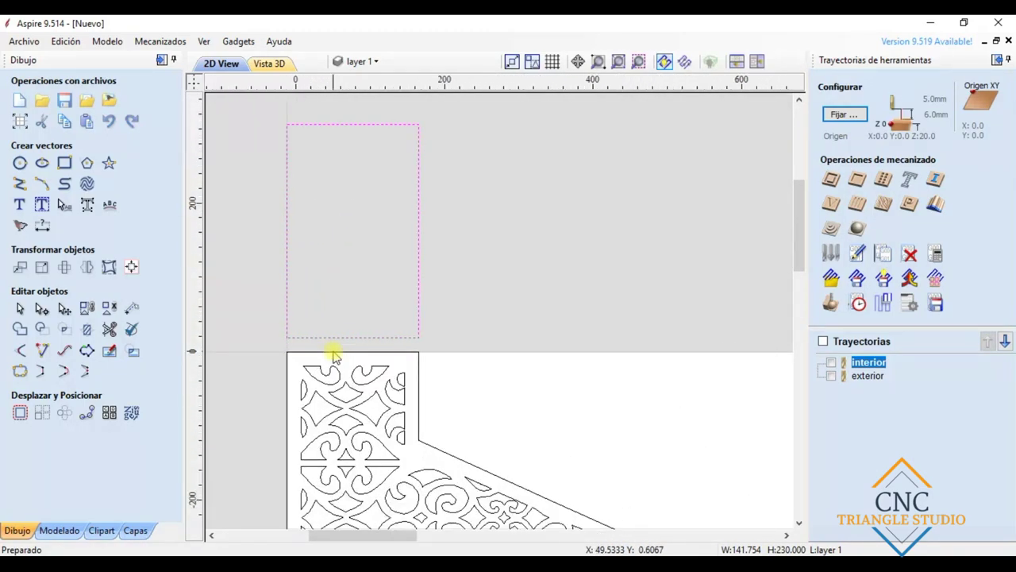
Examine how the rectangular side piece lines up with the upper edge of the X panel's upper-left leg.
scroll(333, 355, "down", 3)
scroll(334, 356, "up", 1)
scroll(333, 355, "down", 3)
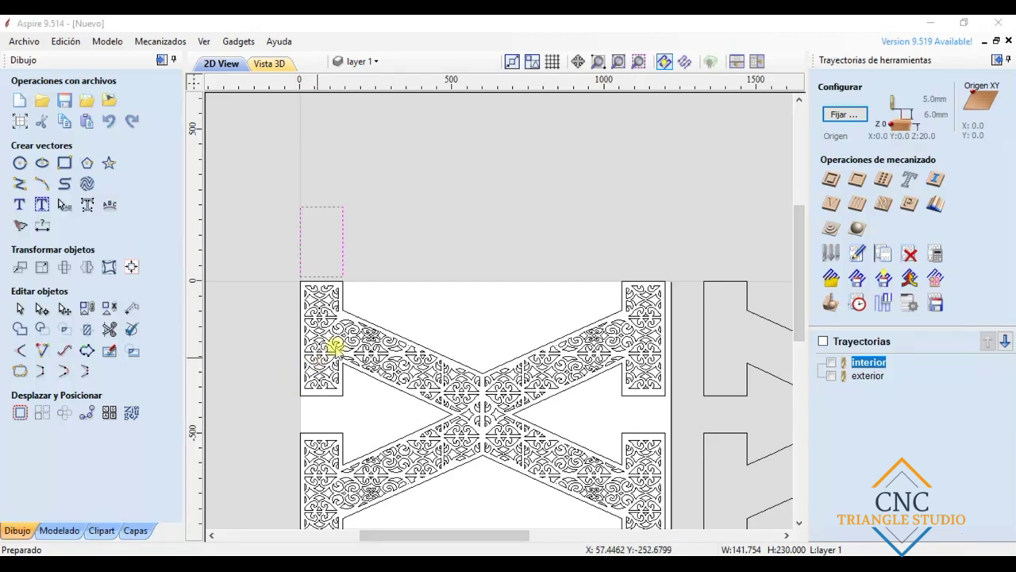
scroll(380, 279, "up", 3)
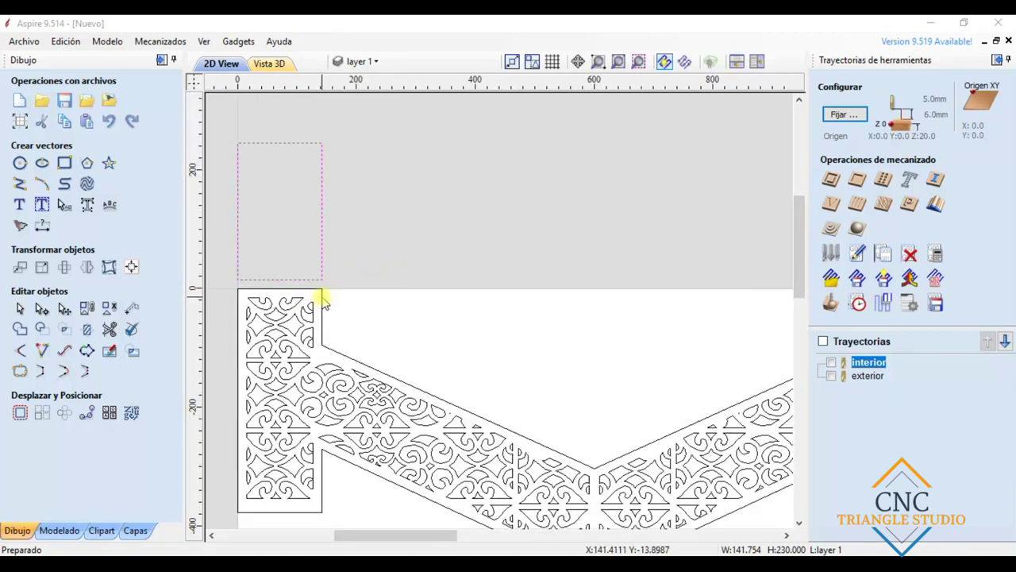
scroll(323, 306, "down", 3)
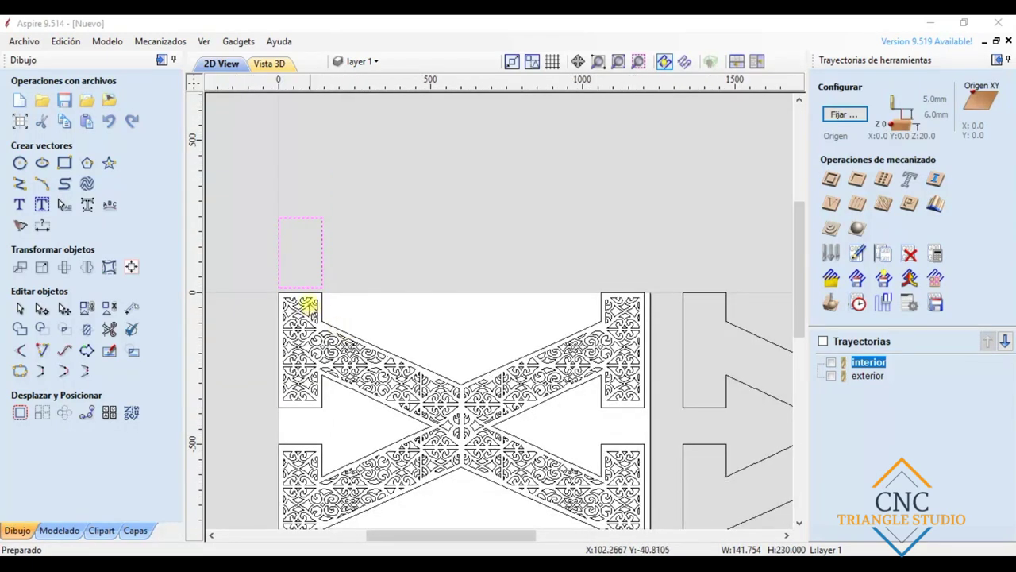
scroll(308, 300, "up", 2)
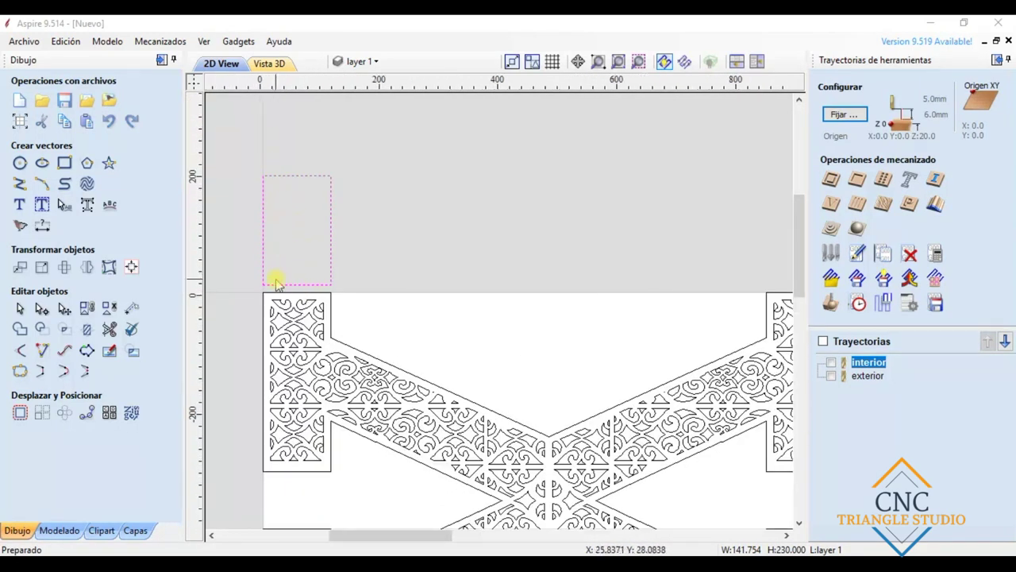
scroll(277, 284, "up", 1)
scroll(347, 322, "down", 2)
scroll(338, 313, "up", 2)
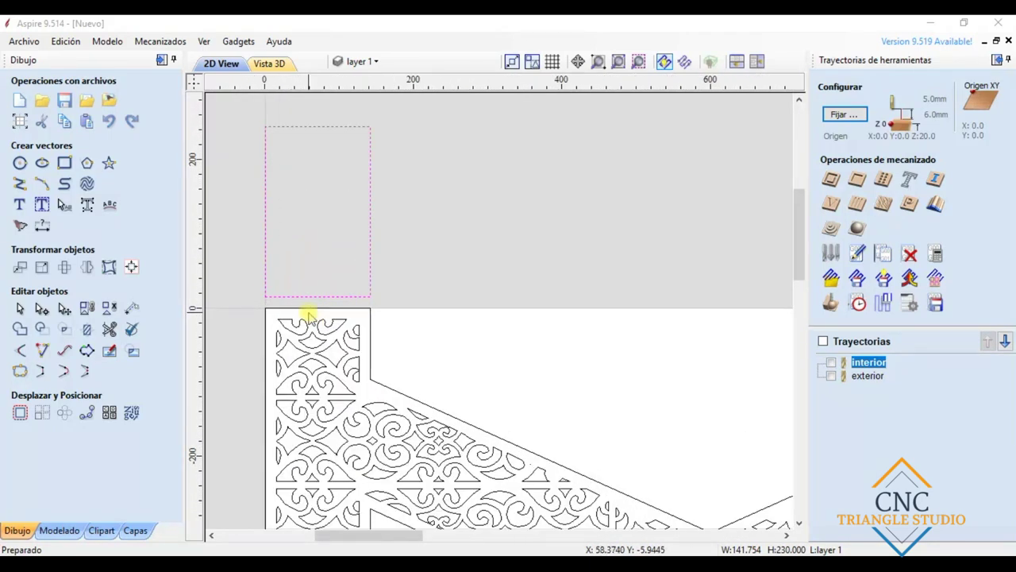
scroll(309, 316, "down", 2)
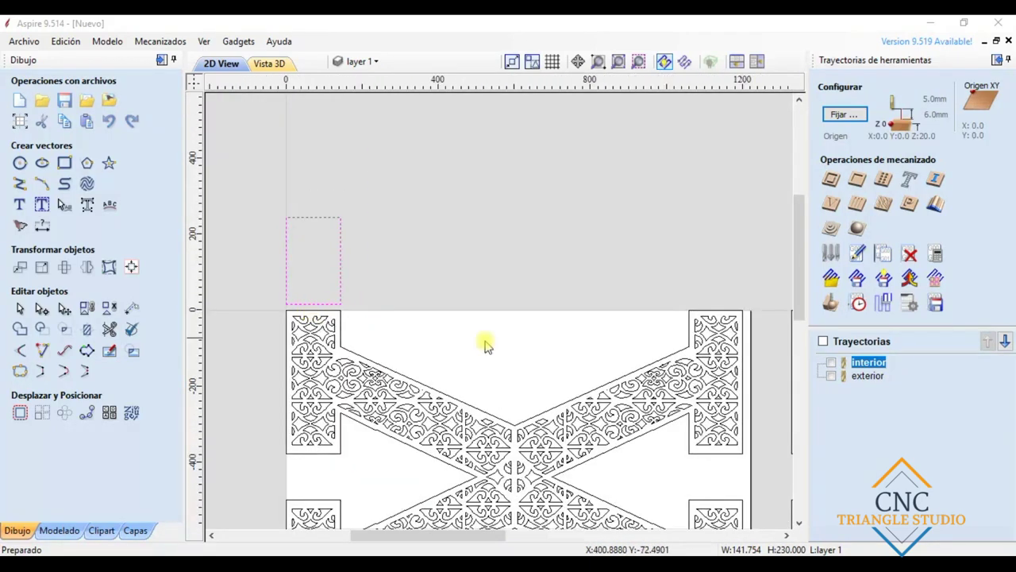
scroll(285, 310, "up", 4)
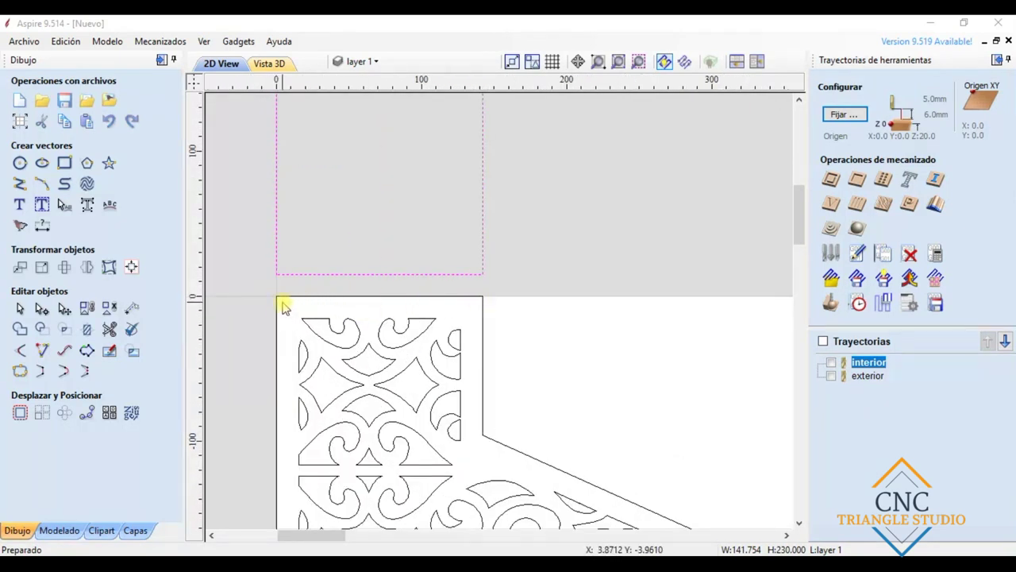
scroll(401, 302, "up", 3)
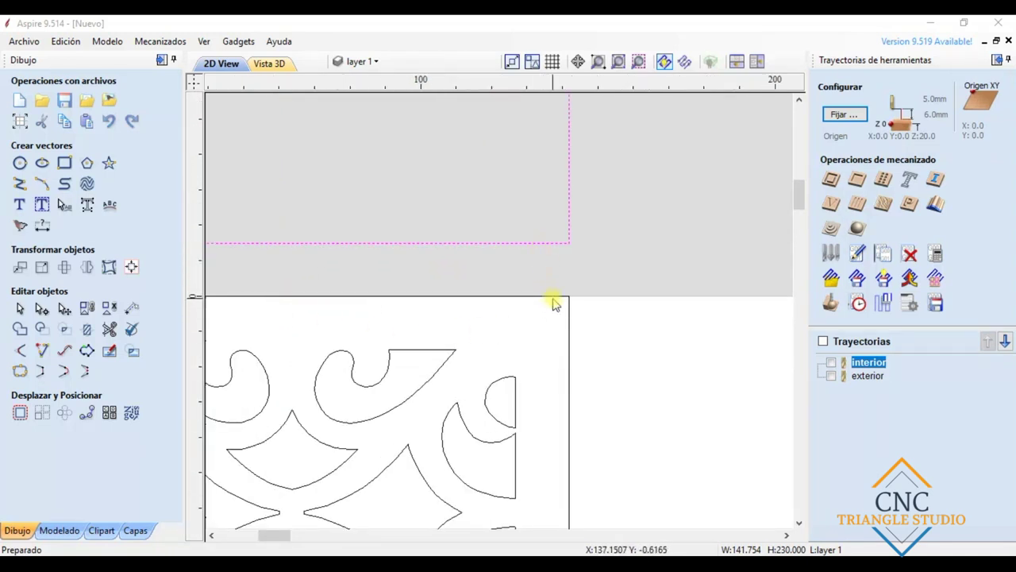
Deselect the side piece and inspect the gap and the neighbouring edges of the X panel.
left_click_drag(563, 302, 319, 307)
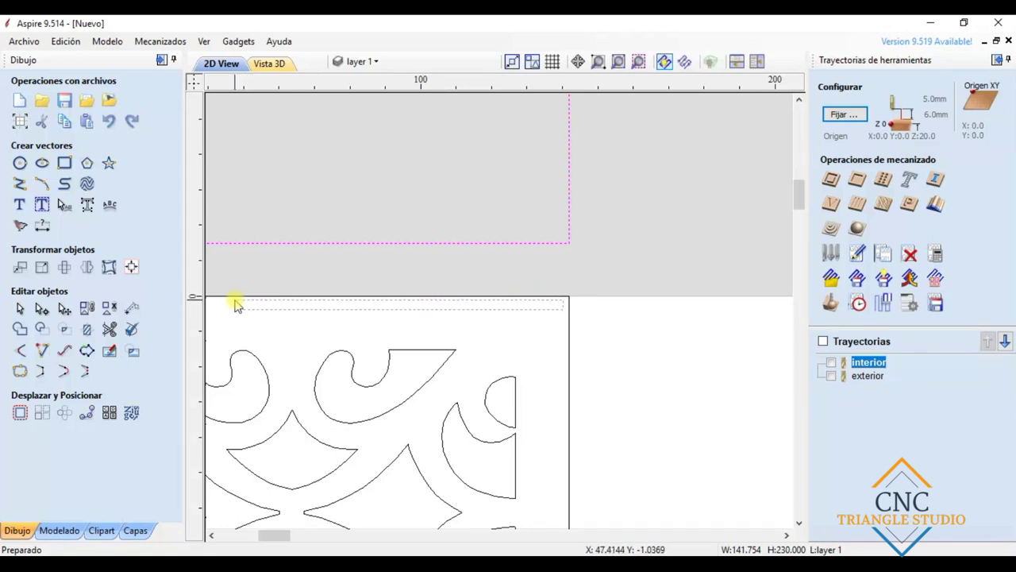
left_click_drag(235, 305, 248, 300)
scroll(247, 300, "down", 5)
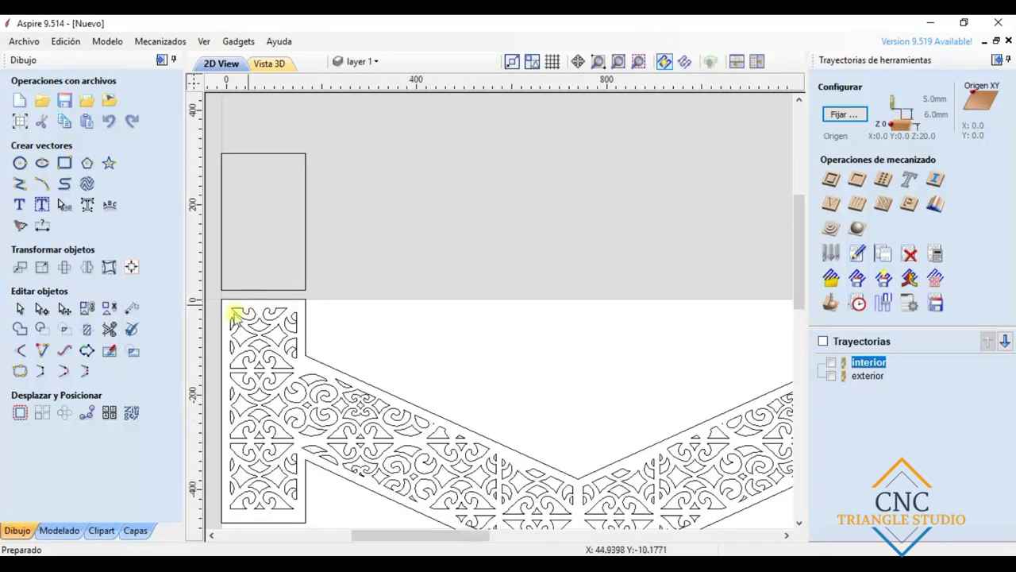
scroll(231, 302, "up", 5)
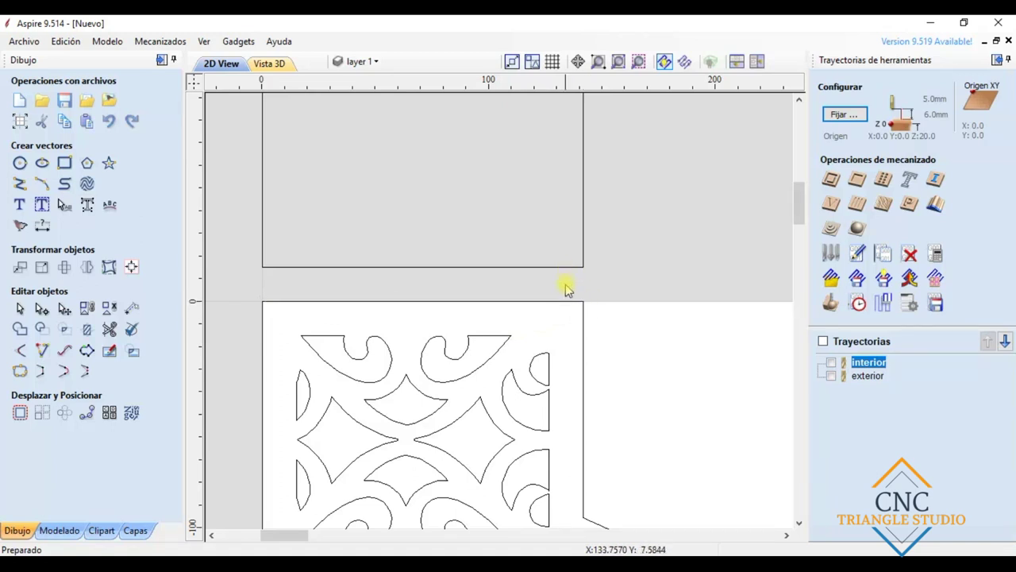
scroll(568, 304, "down", 10)
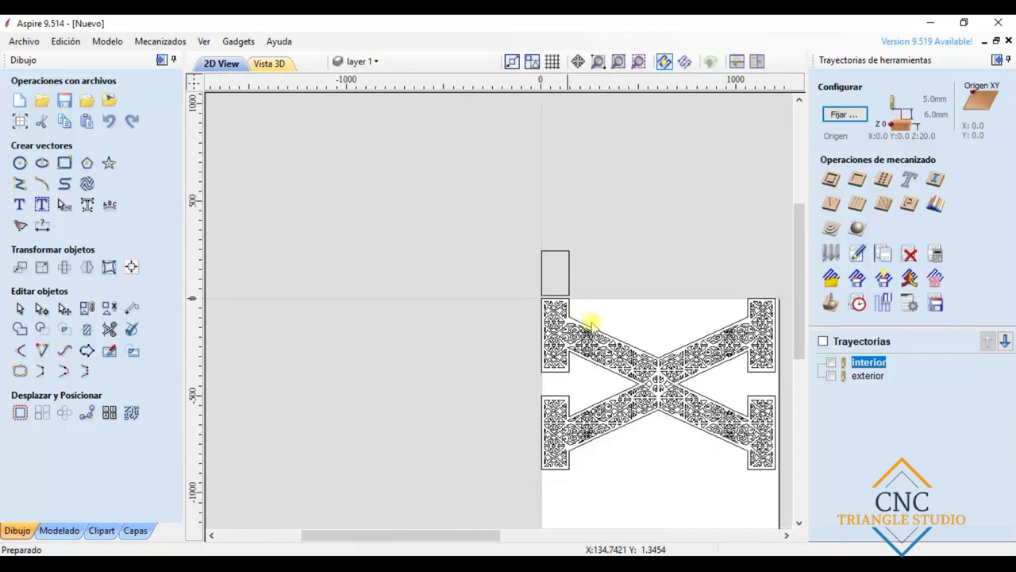
scroll(632, 362, "up", 5)
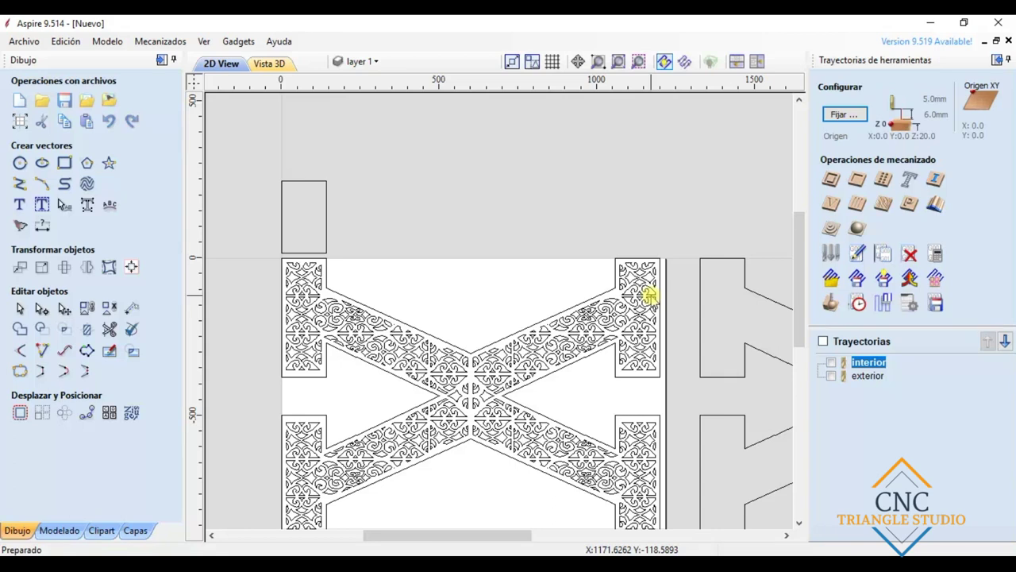
scroll(318, 268, "up", 3)
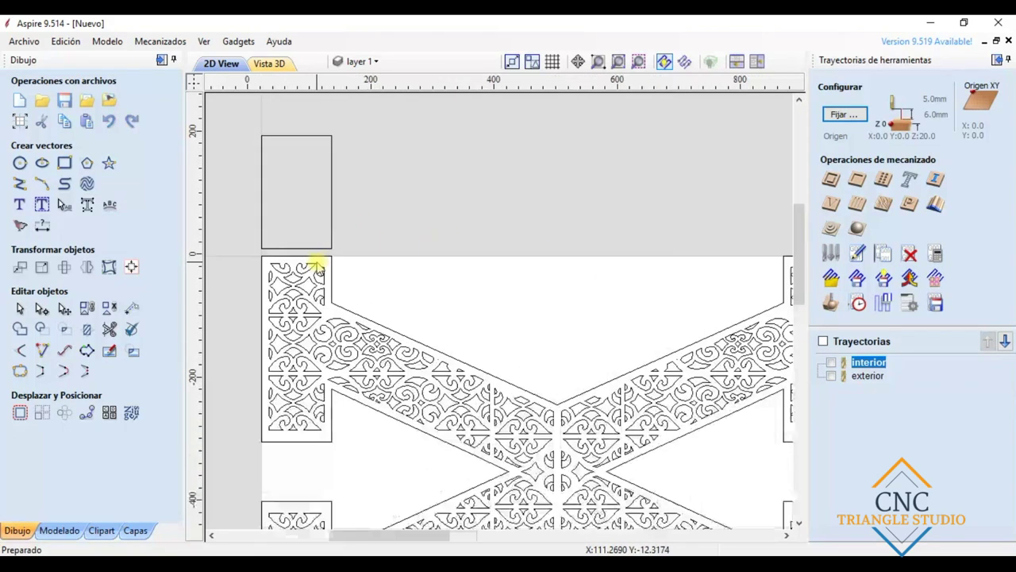
Start a polyline at the upper-left leg's inner upper corner and add a horizontal segment of 230 mm away from the leg.
left_click(65, 163)
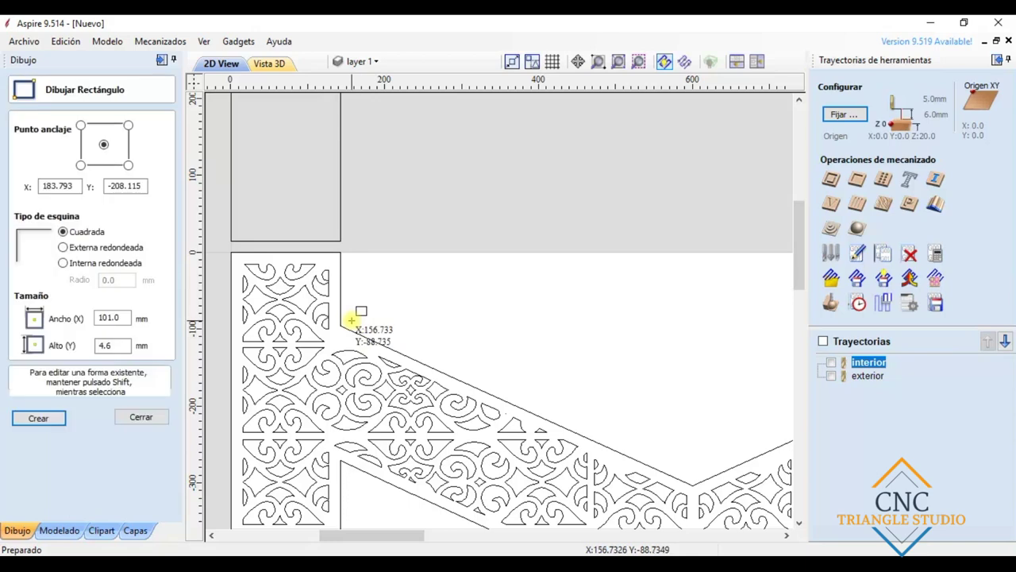
left_click(140, 417)
left_click(18, 184)
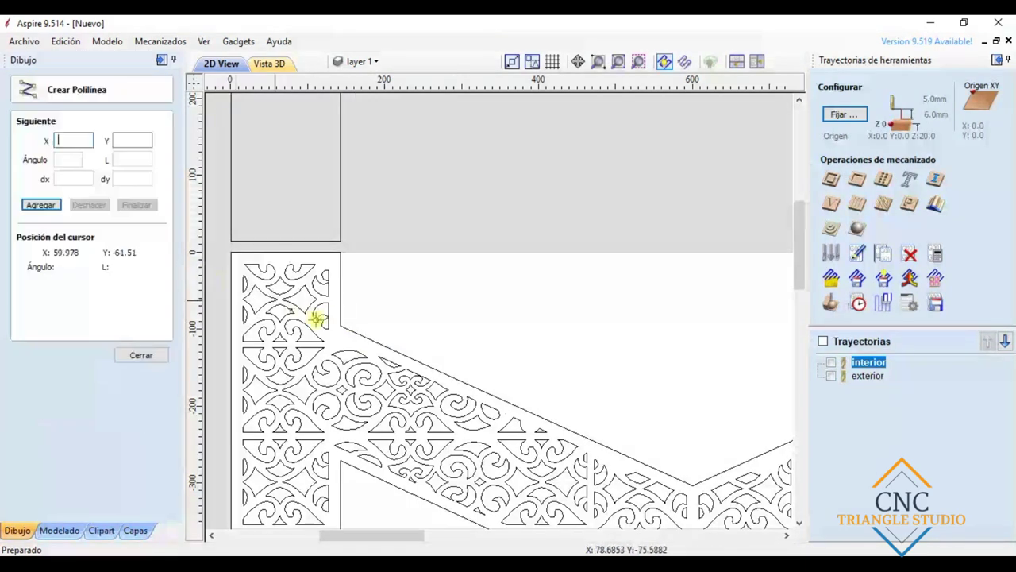
scroll(346, 323, "up", 2)
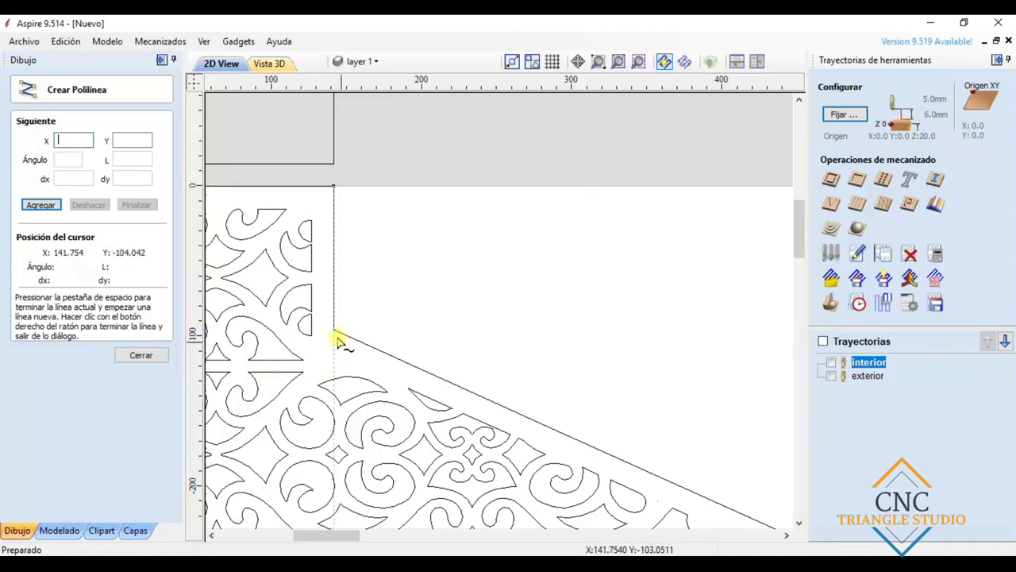
scroll(333, 331, "down", 2)
scroll(333, 356, "down", 2)
scroll(336, 374, "up", 1)
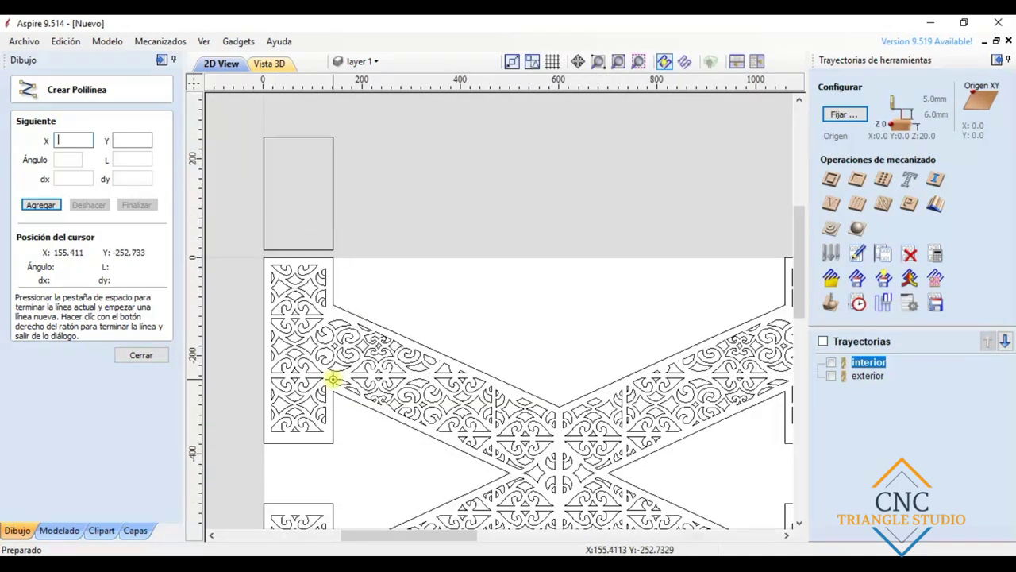
scroll(320, 311, "up", 3)
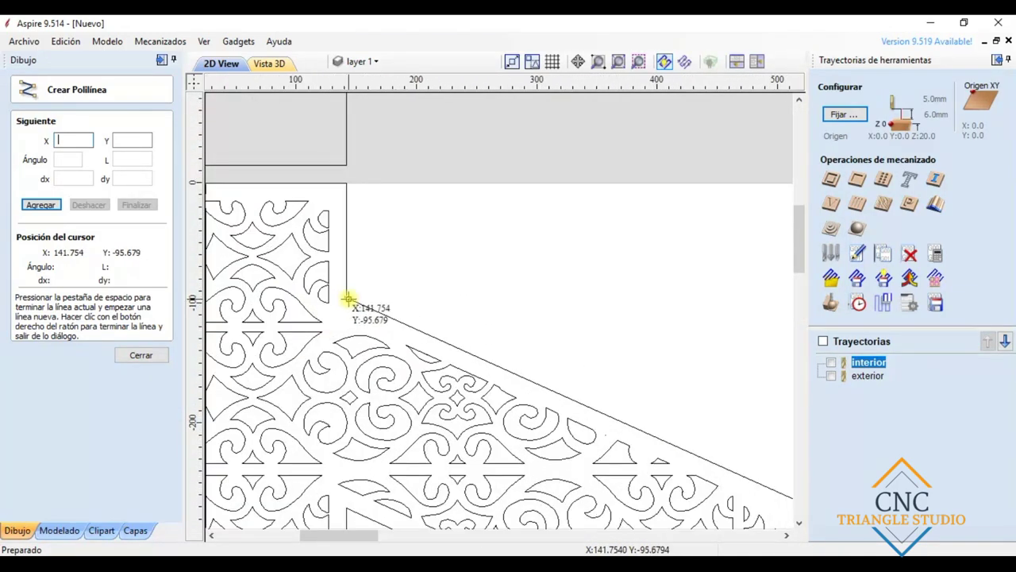
scroll(355, 202, "up", 1)
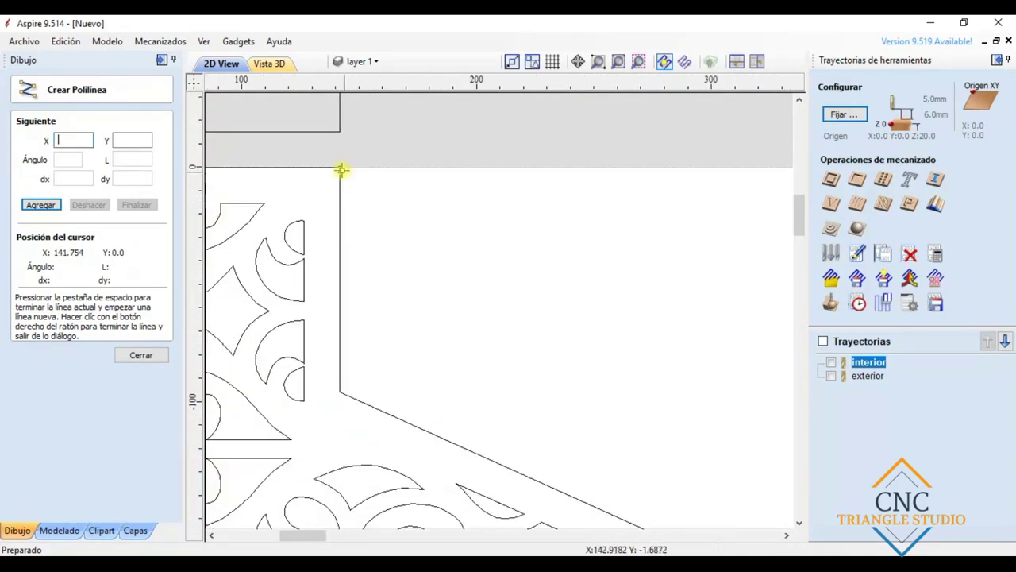
left_click(340, 168)
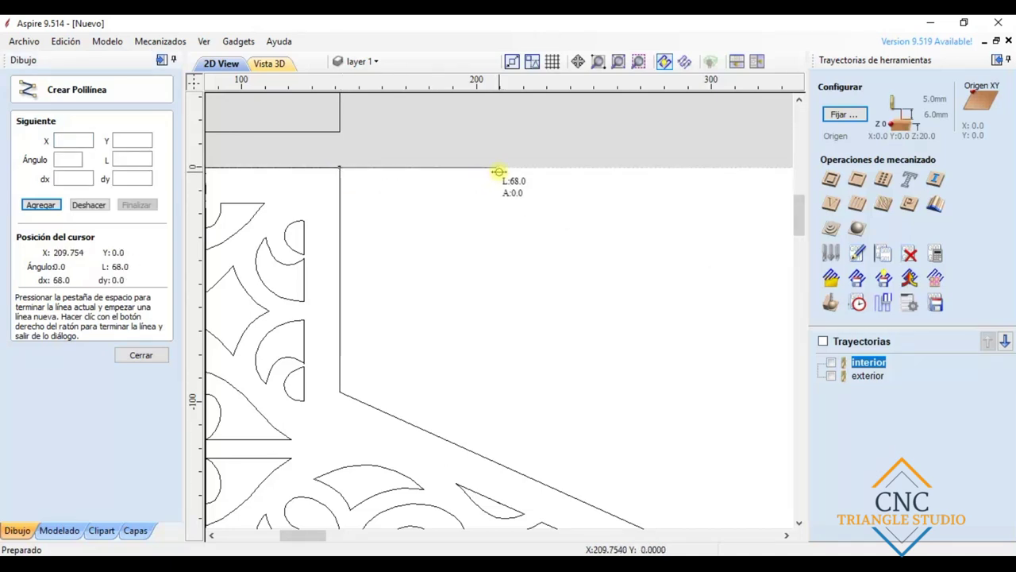
left_click(64, 179)
type("230")
key("Return")
Close the polyline as a rectangle matching the leg's short inner edge, end the polyline, and shift the rectangle slightly right of the leg.
scroll(508, 352, "down", 2)
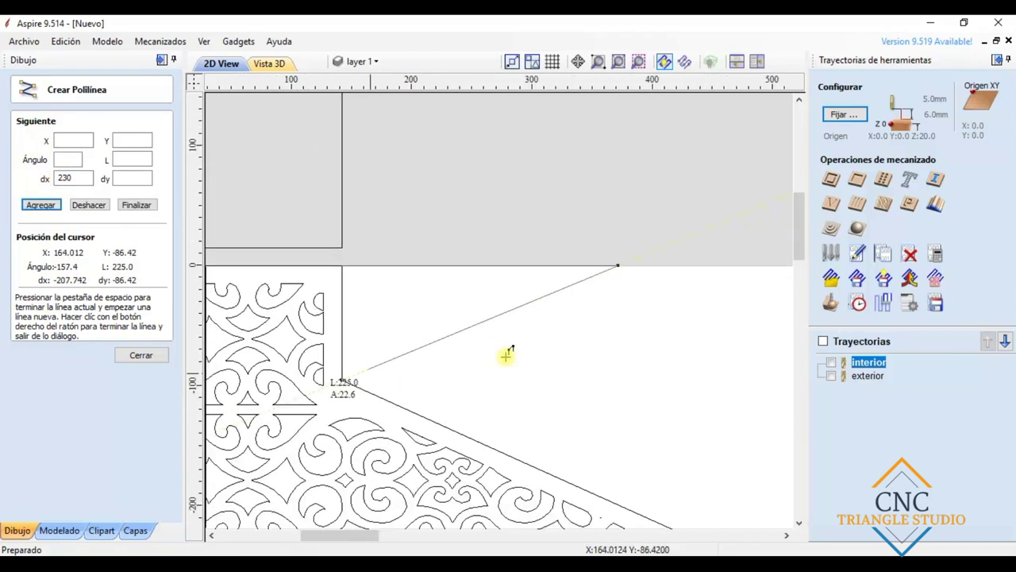
scroll(548, 385, "up", 2)
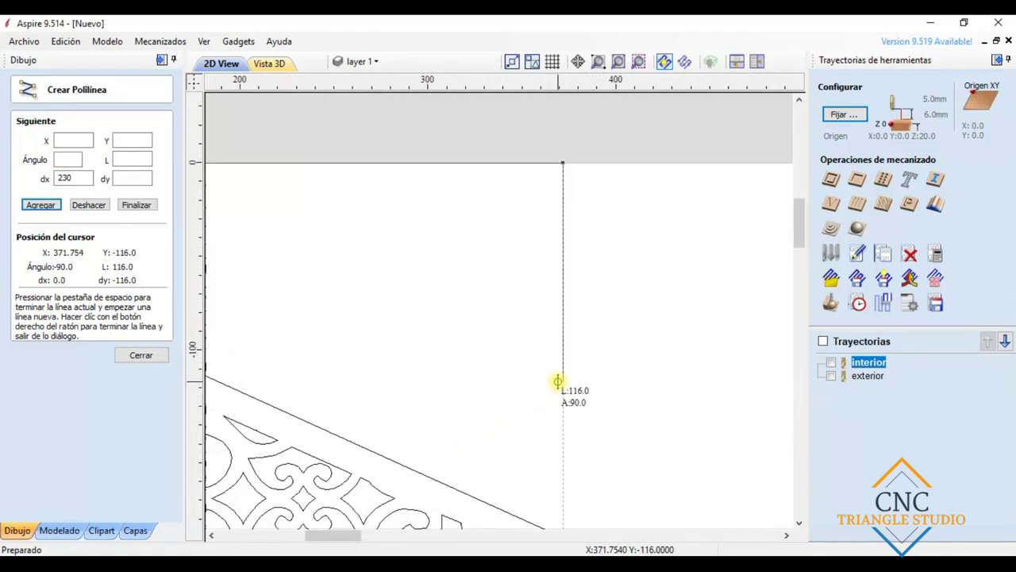
scroll(555, 386, "down", 3)
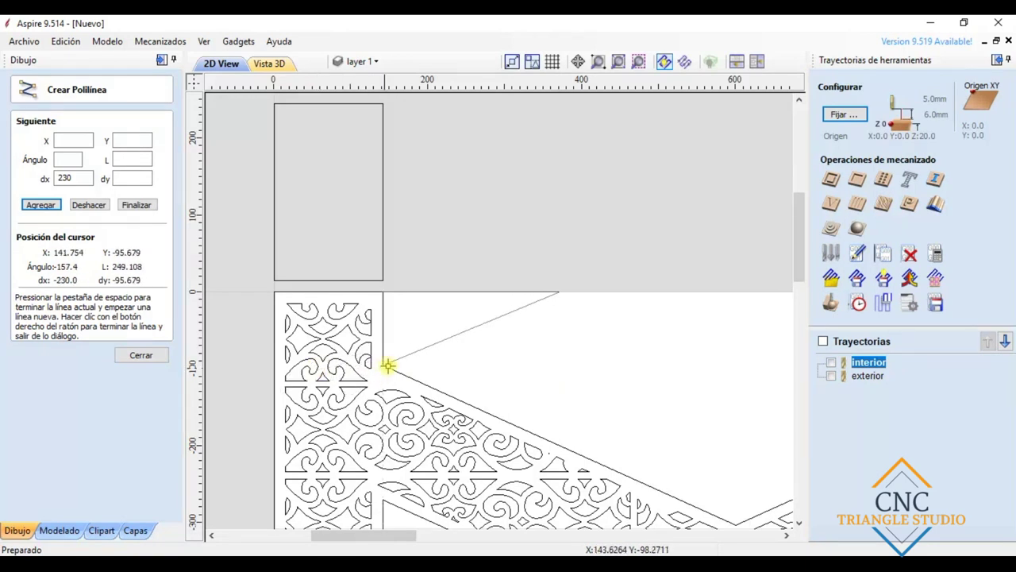
scroll(528, 383, "up", 2)
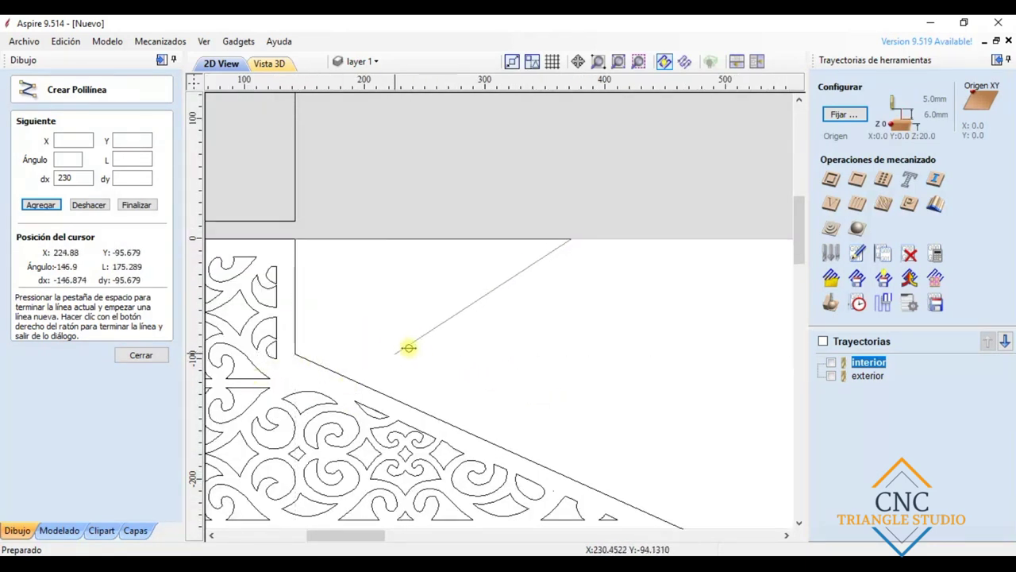
left_click(572, 351)
left_click(295, 354)
left_click(294, 239)
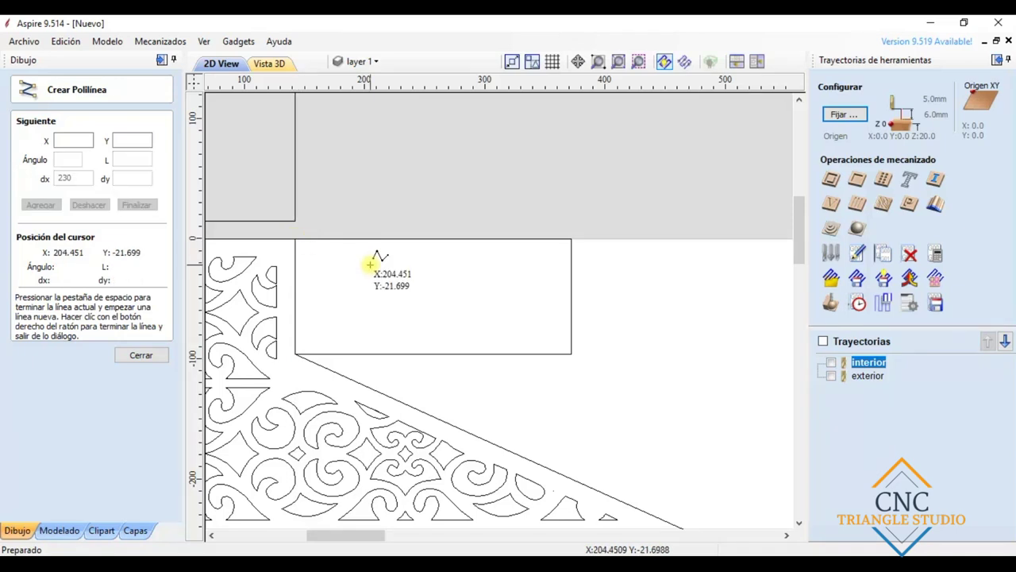
right_click(395, 334)
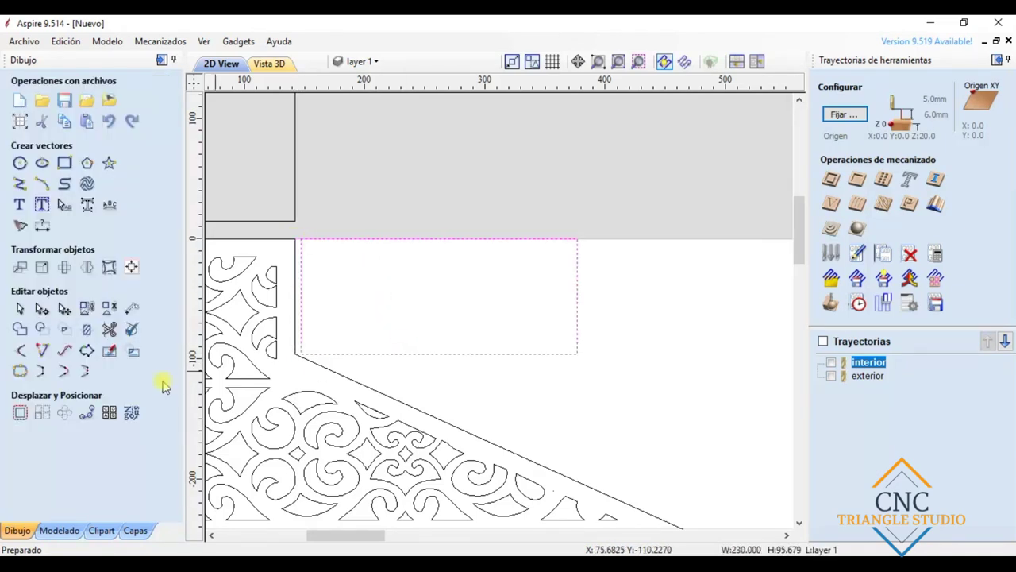
Examine the overall X panel with the two side pieces beside its upper-left leg.
scroll(262, 359, "down", 2)
scroll(262, 359, "down", 3)
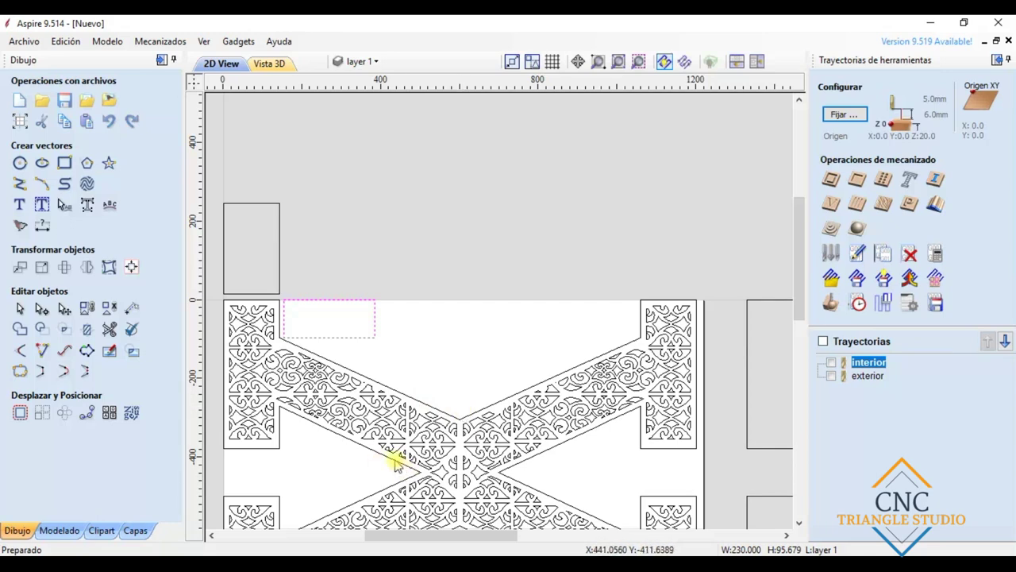
scroll(273, 456, "down", 2)
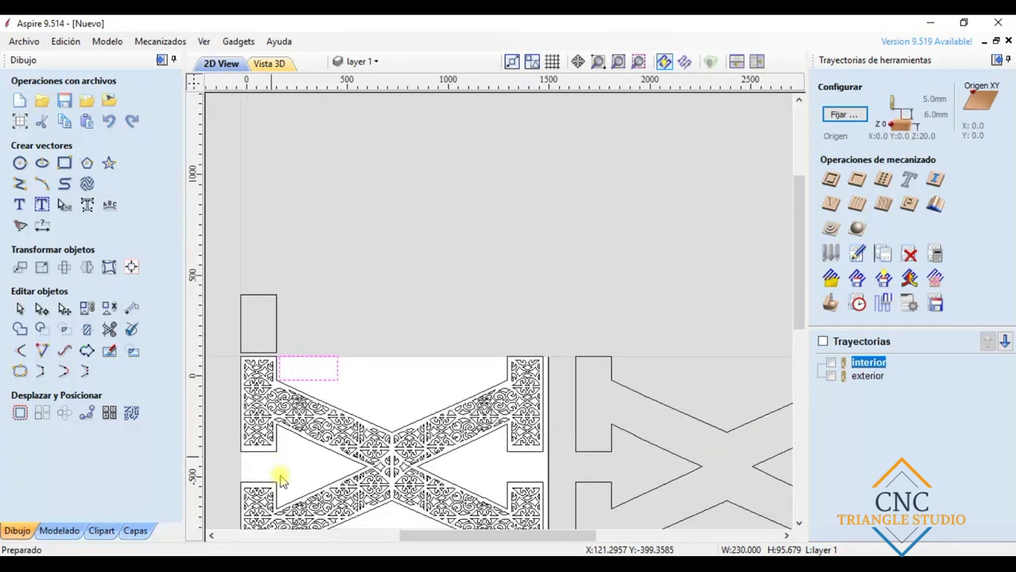
scroll(280, 476, "up", 2)
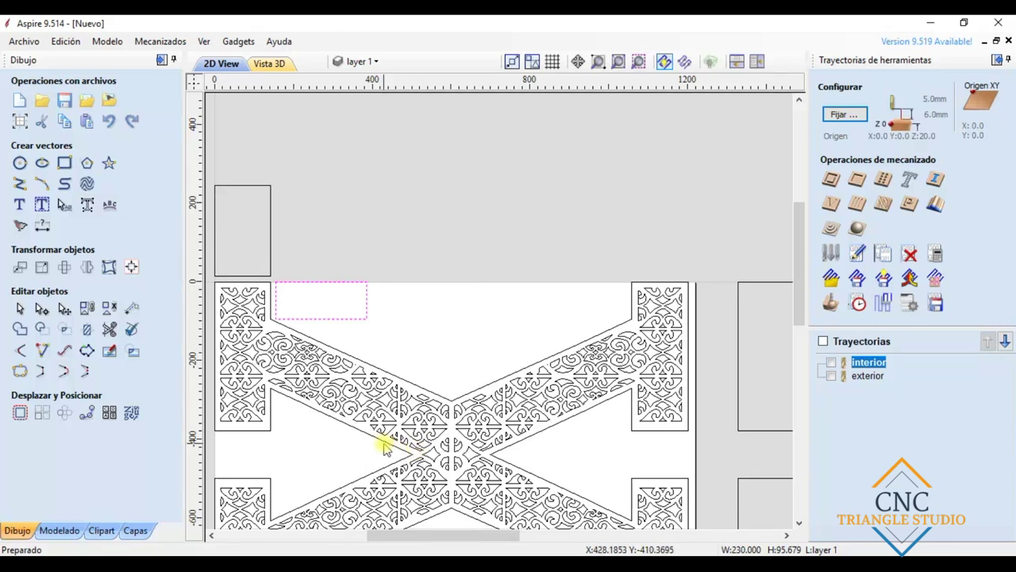
scroll(383, 446, "down", 2)
scroll(363, 453, "up", 1)
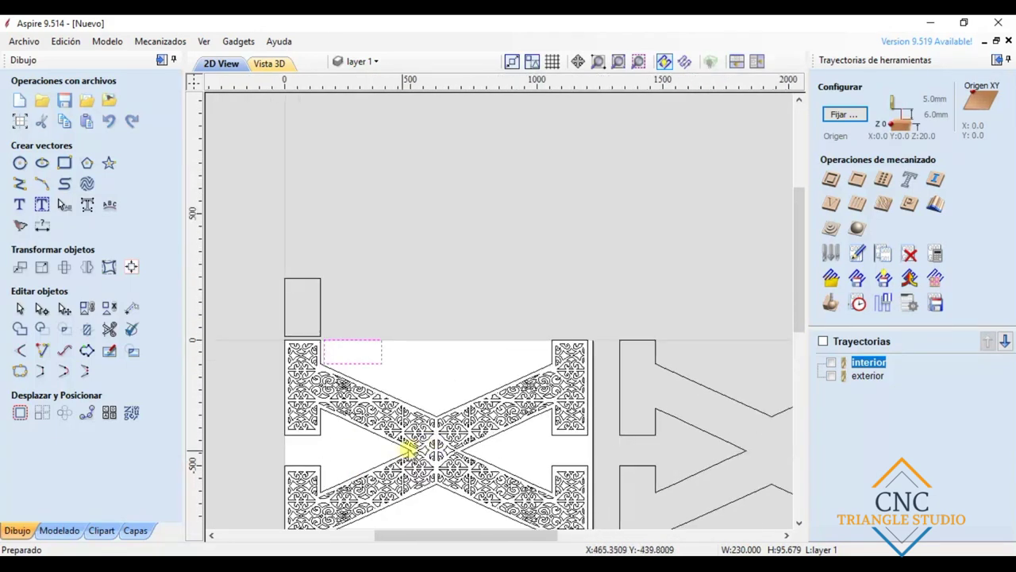
Inspect the new side piece against the upper-left leg's short inner vertical edge and its corner points.
scroll(305, 384, "up", 3)
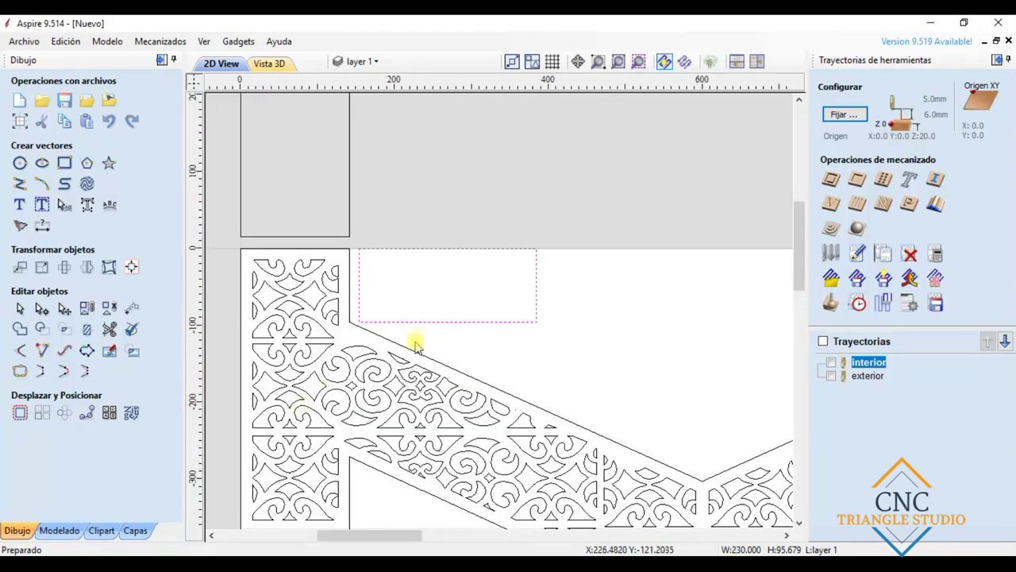
scroll(415, 342, "up", 1)
scroll(364, 326, "up", 1)
scroll(363, 326, "up", 1)
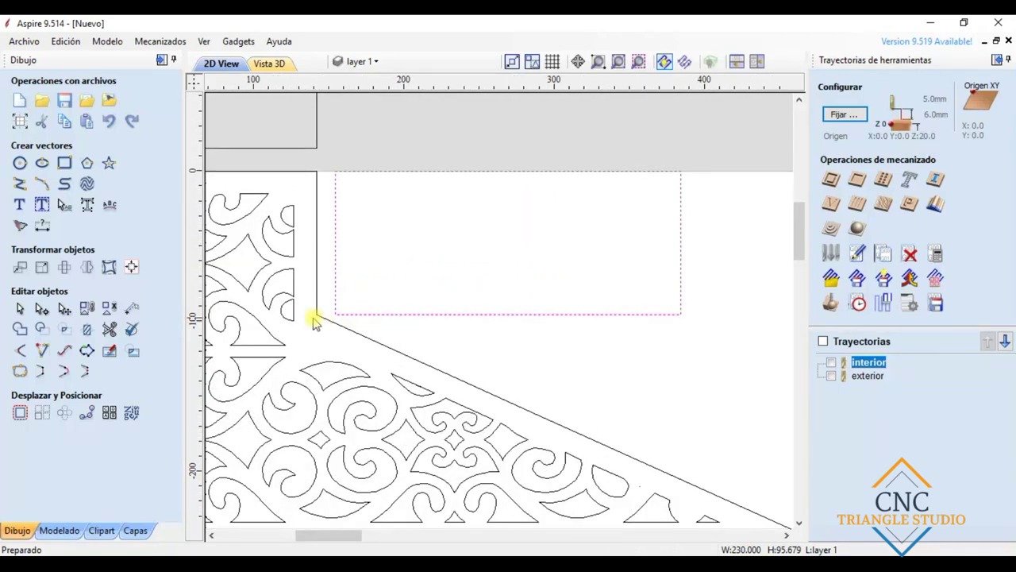
scroll(342, 321, "up", 1)
scroll(309, 311, "up", 1)
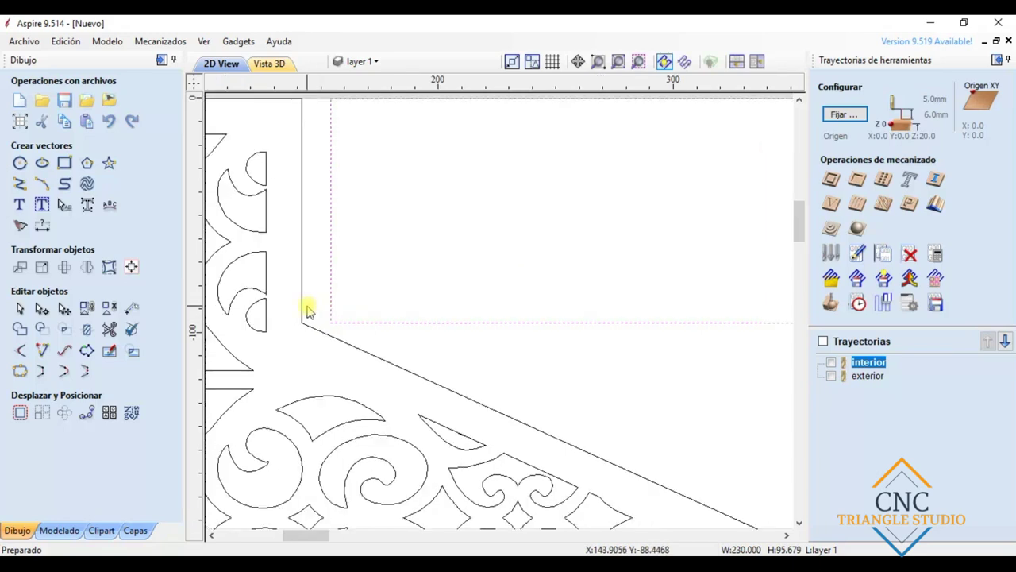
scroll(308, 310, "down", 1)
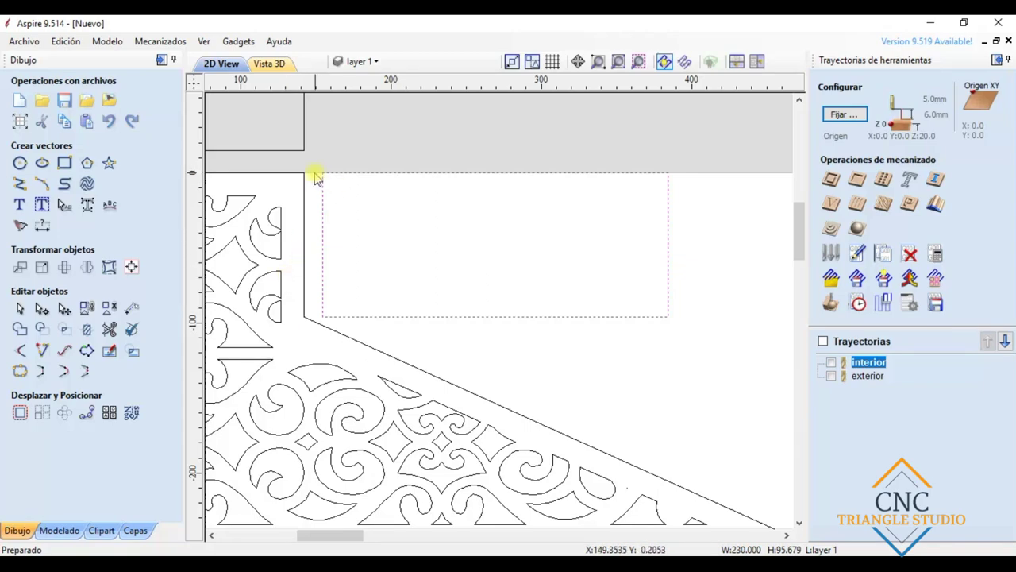
scroll(295, 215, "down", 1)
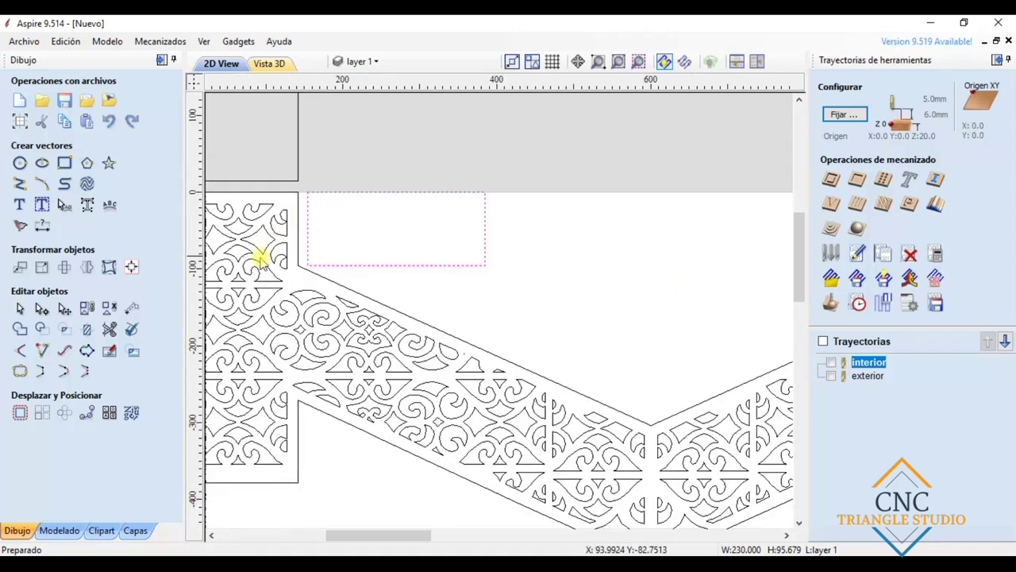
scroll(261, 253, "down", 1)
Move the side piece above the upper-left leg straight down until it touches the leg's upper edge.
scroll(256, 237, "up", 1)
scroll(251, 229, "up", 2)
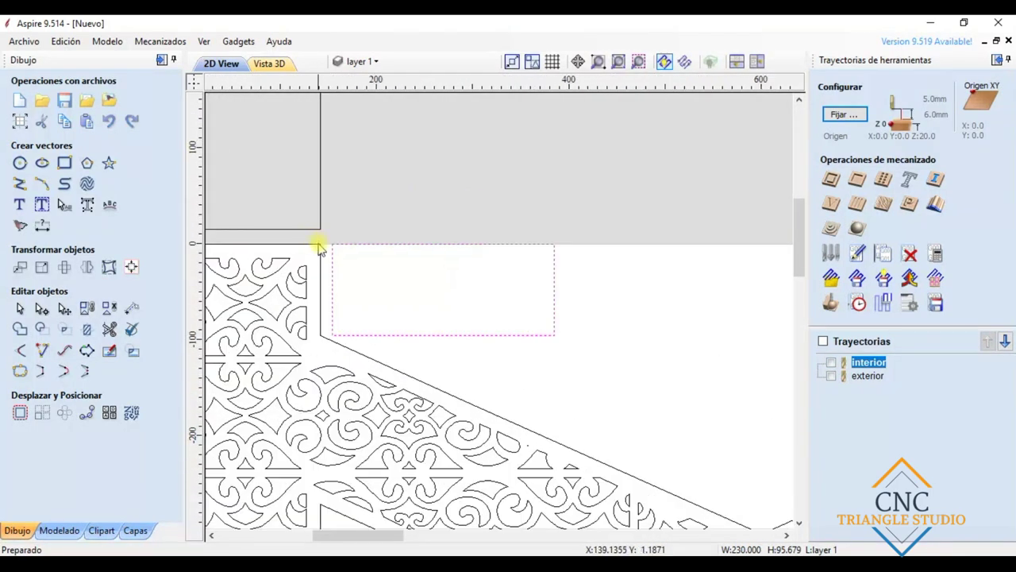
scroll(317, 248, "up", 3)
left_click(317, 211)
left_click(302, 208)
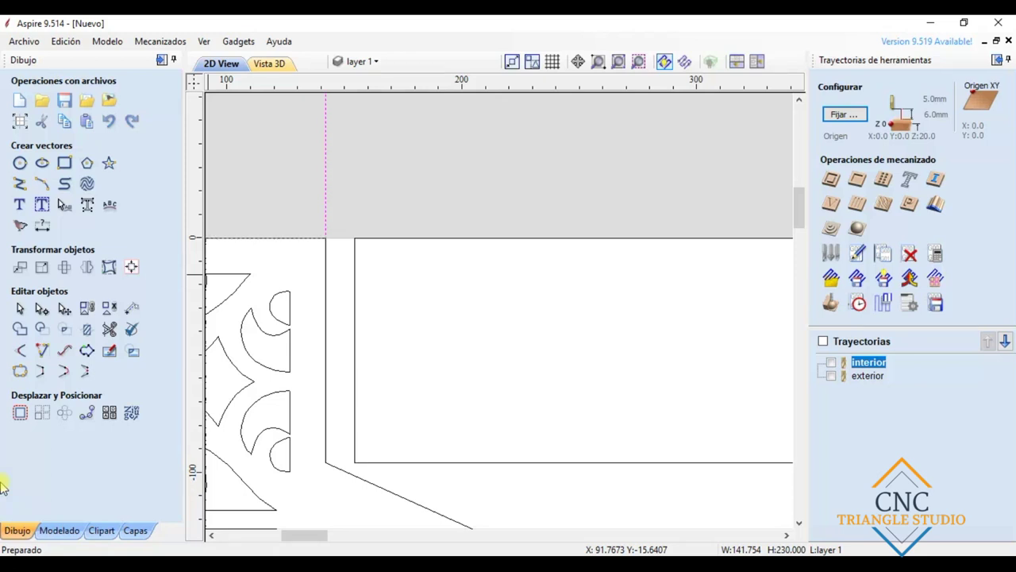
Move the 230 mm wide side piece left until it lies against the upper-left leg's inner vertical edge.
scroll(231, 386, "down", 1)
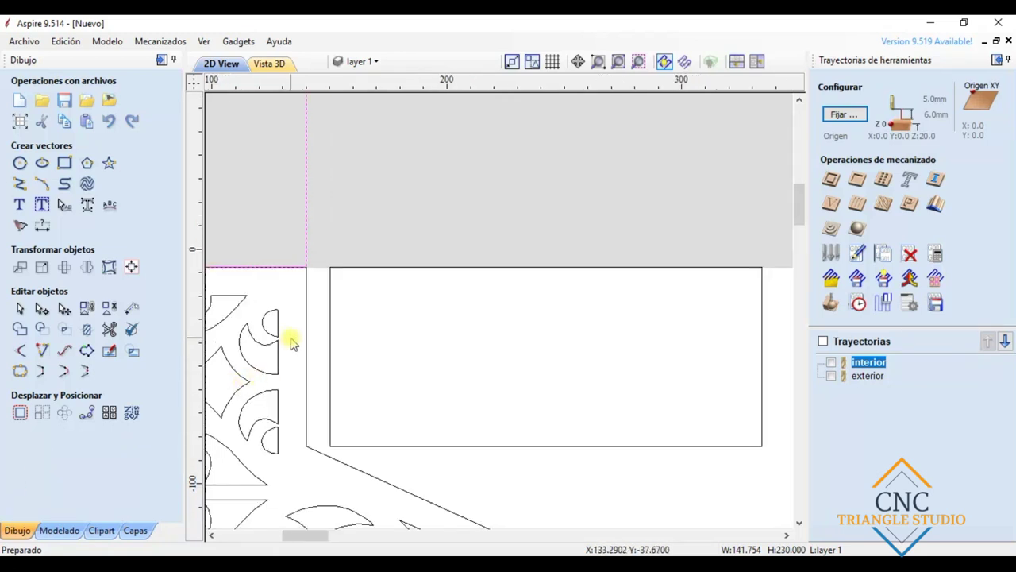
scroll(297, 337, "up", 1)
left_click(339, 326)
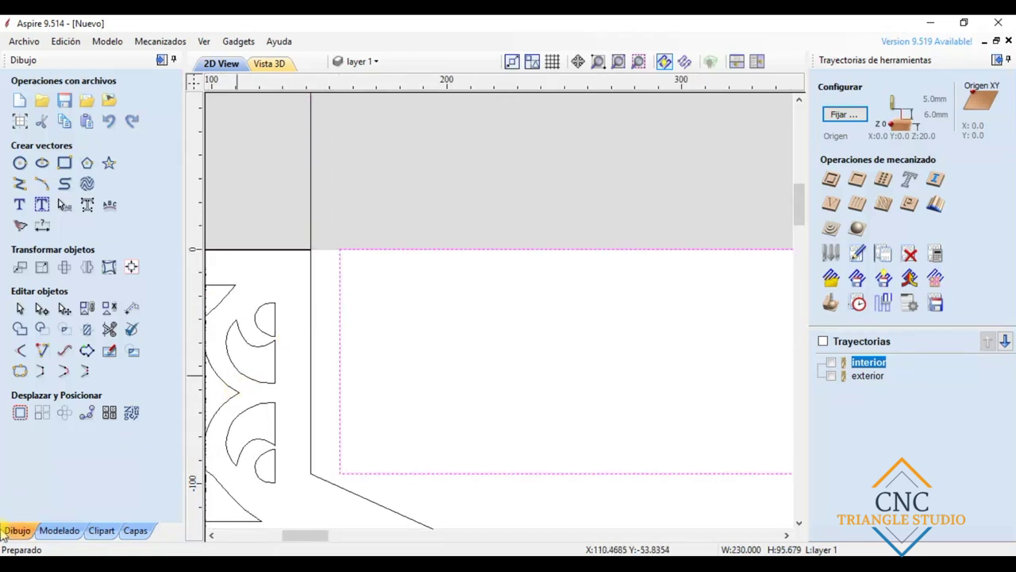
key("Left")
key("Left")
key("Left")
key("Left")
key("Left")
key("Left")
key("Left")
key("Left")
key("Left")
key("Left")
key("Left")
key("Left")
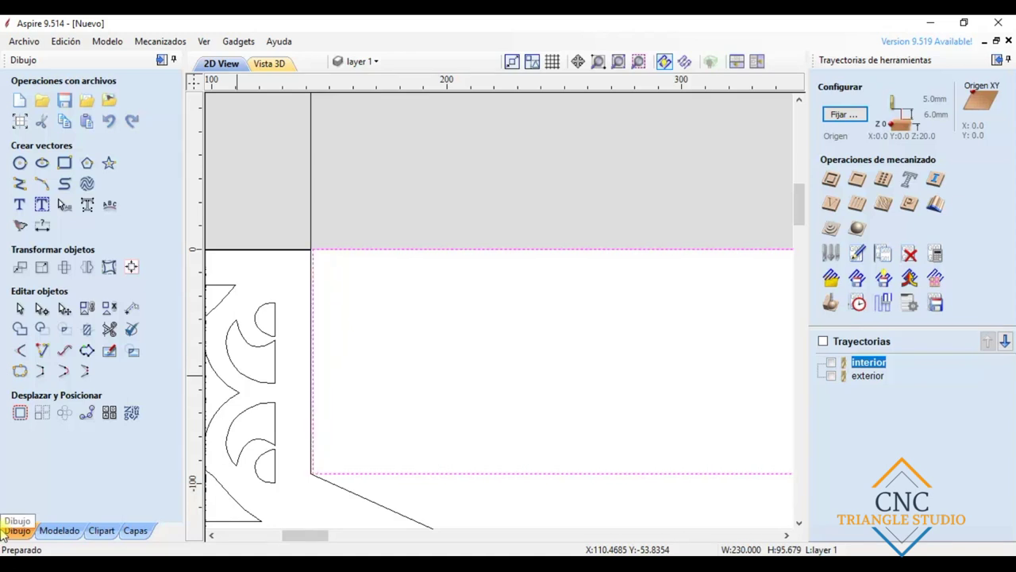
key("Right")
key("Left")
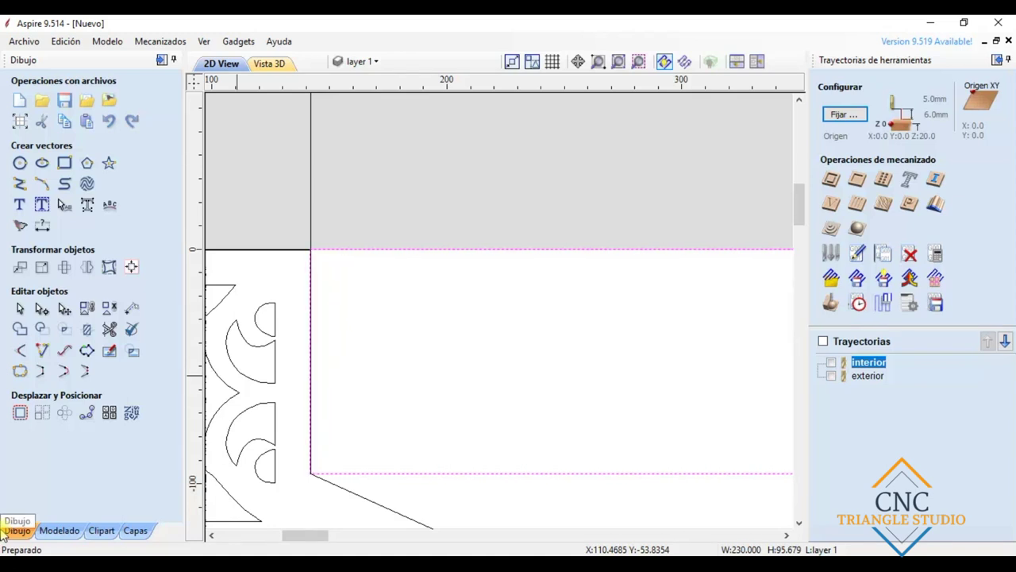
Examine how the second side piece meets the leg's inner corner and the sloping edge, and deselect the piece.
scroll(324, 491, "up", 2)
scroll(295, 449, "up", 3)
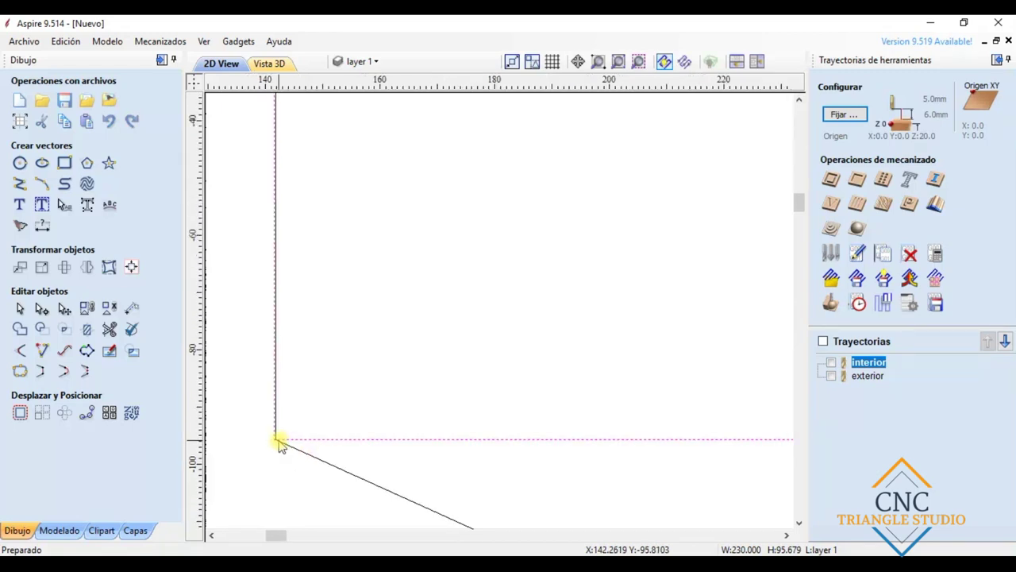
scroll(278, 443, "down", 8)
scroll(310, 477, "down", 4)
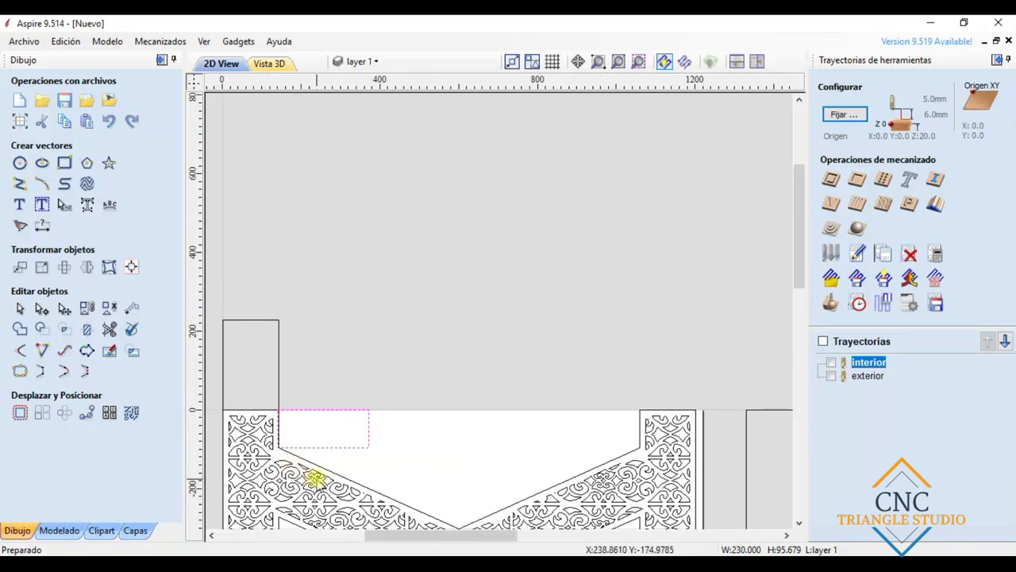
scroll(239, 447, "up", 4)
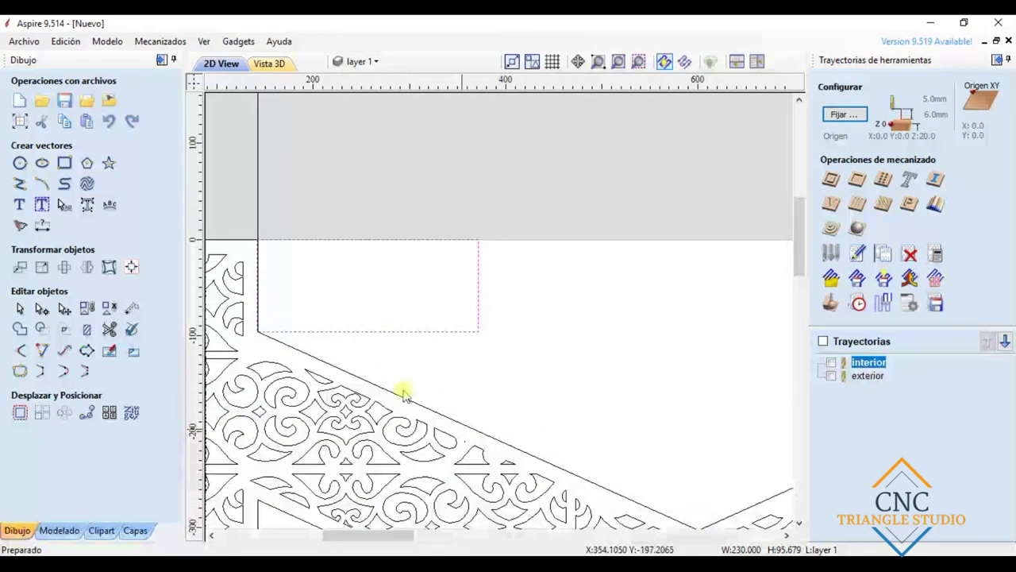
scroll(259, 333, "up", 2)
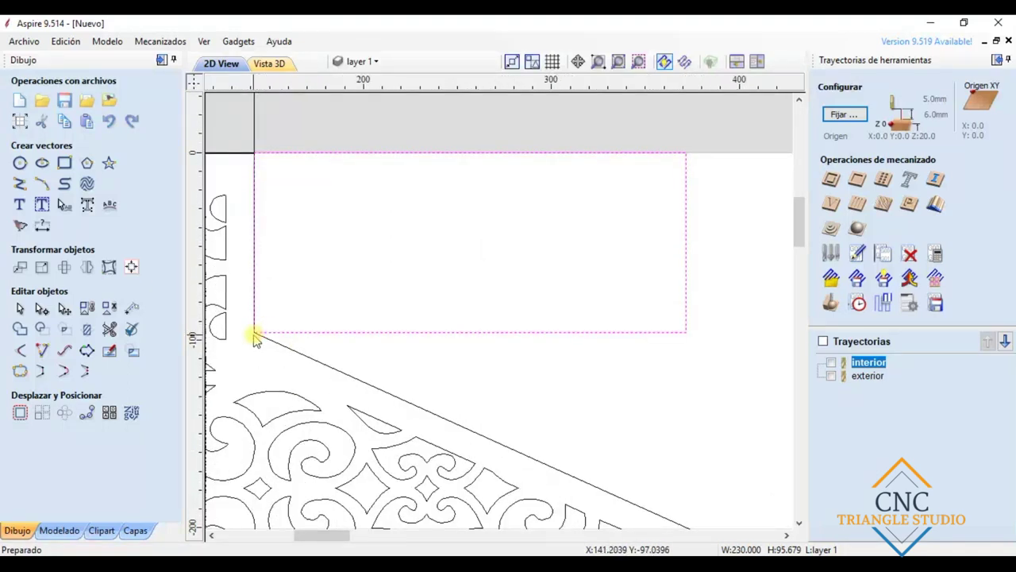
scroll(254, 338, "down", 4)
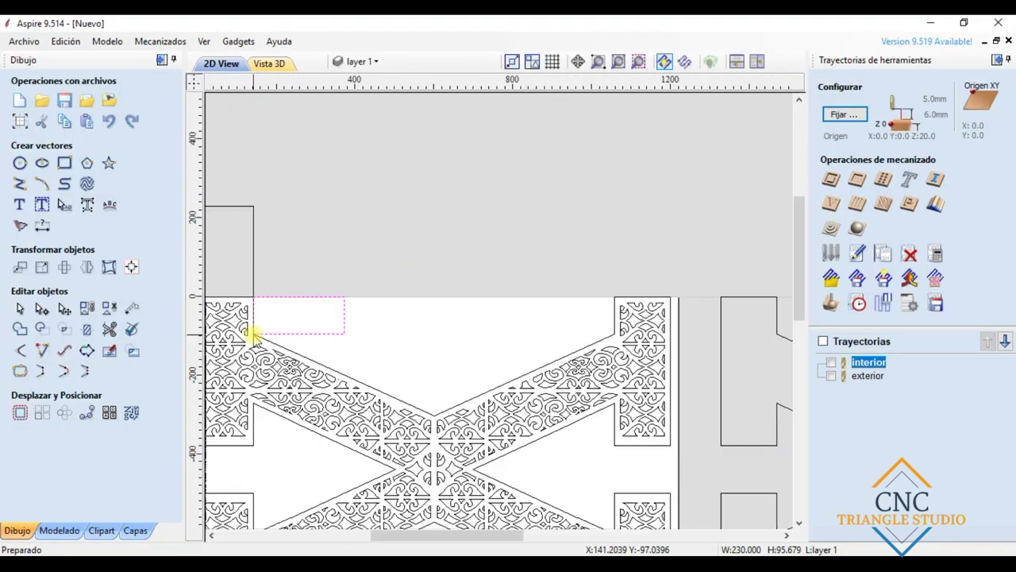
scroll(243, 294, "up", 2)
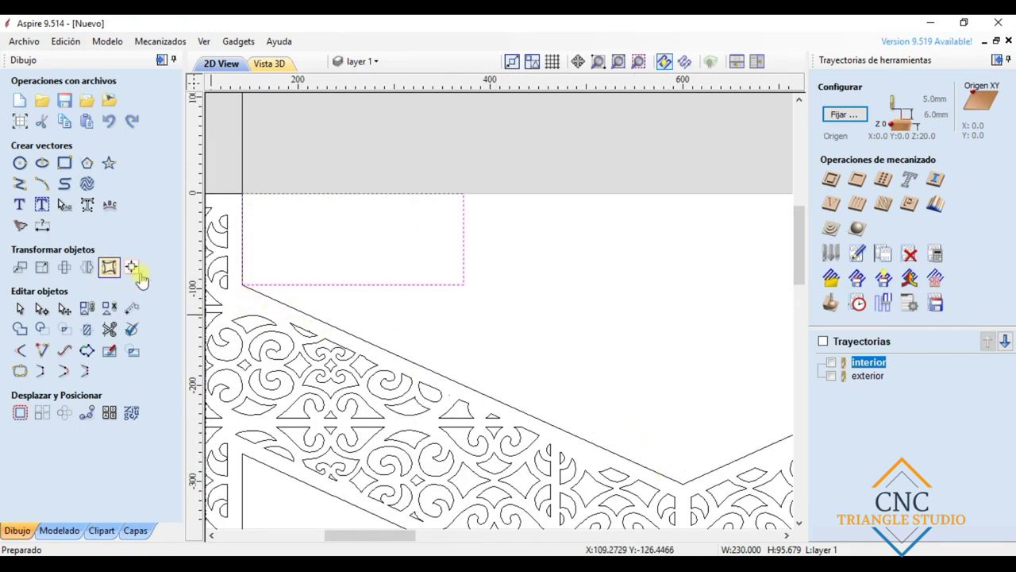
left_click(309, 324)
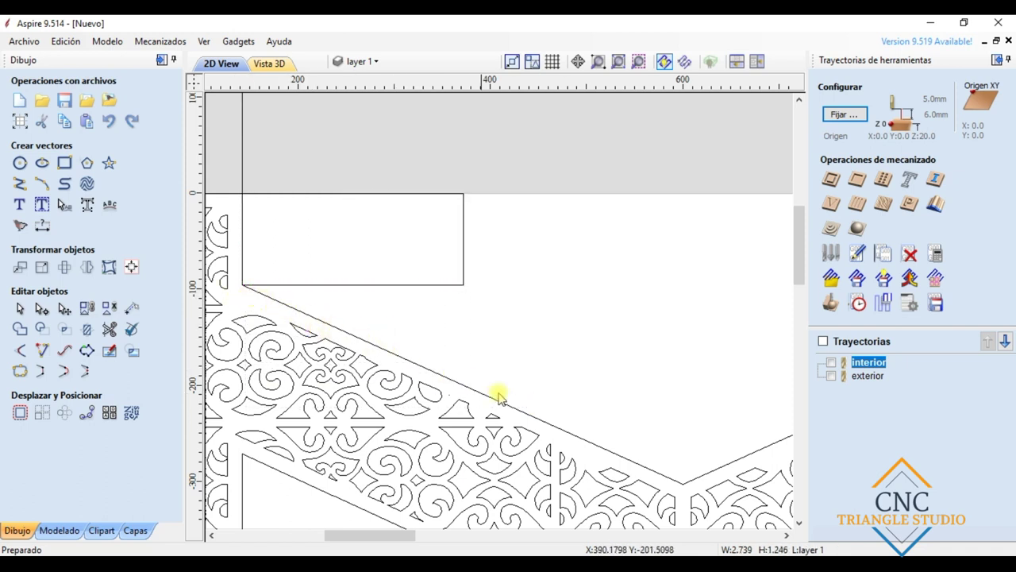
Compare the second side piece with the sloping edge beneath it, then deselect the piece.
left_click(334, 285)
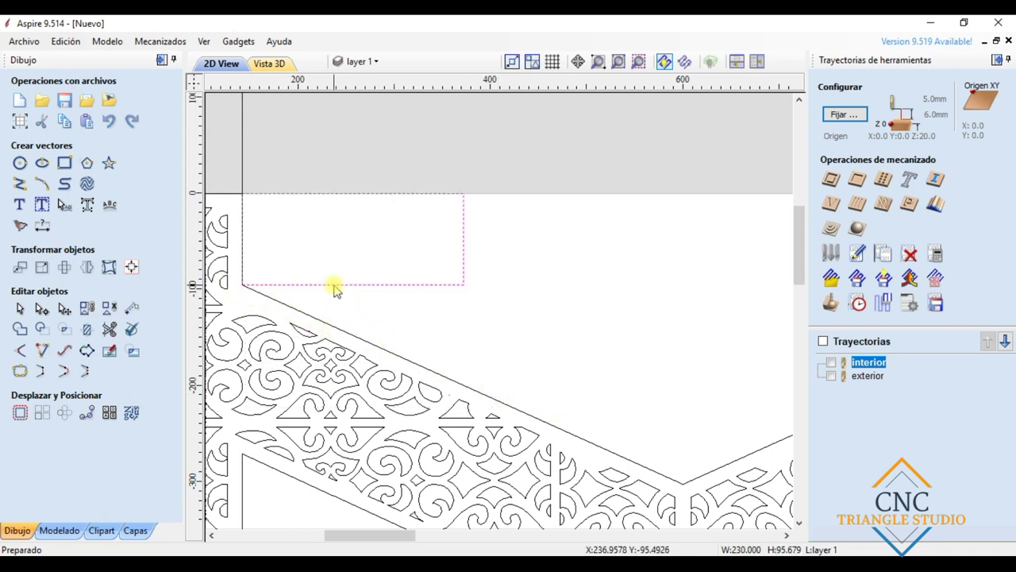
scroll(333, 298, "down", 4)
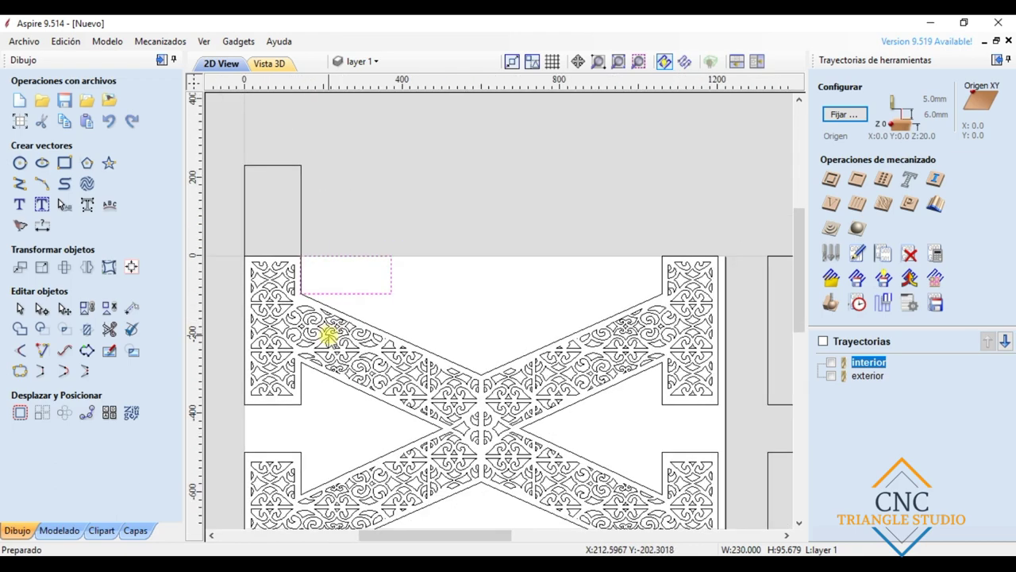
scroll(328, 335, "up", 4)
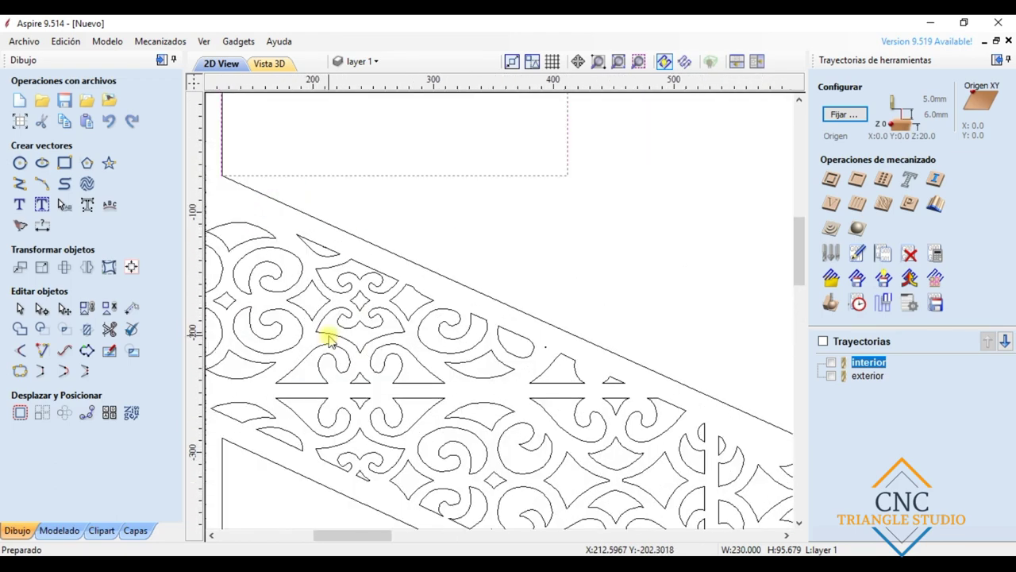
scroll(329, 335, "down", 4)
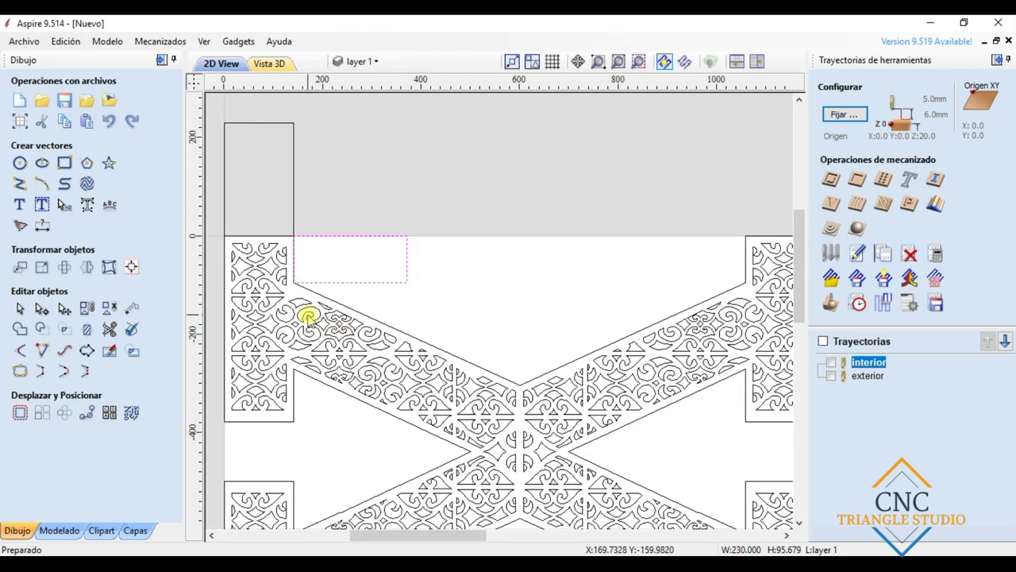
scroll(320, 311, "up", 2)
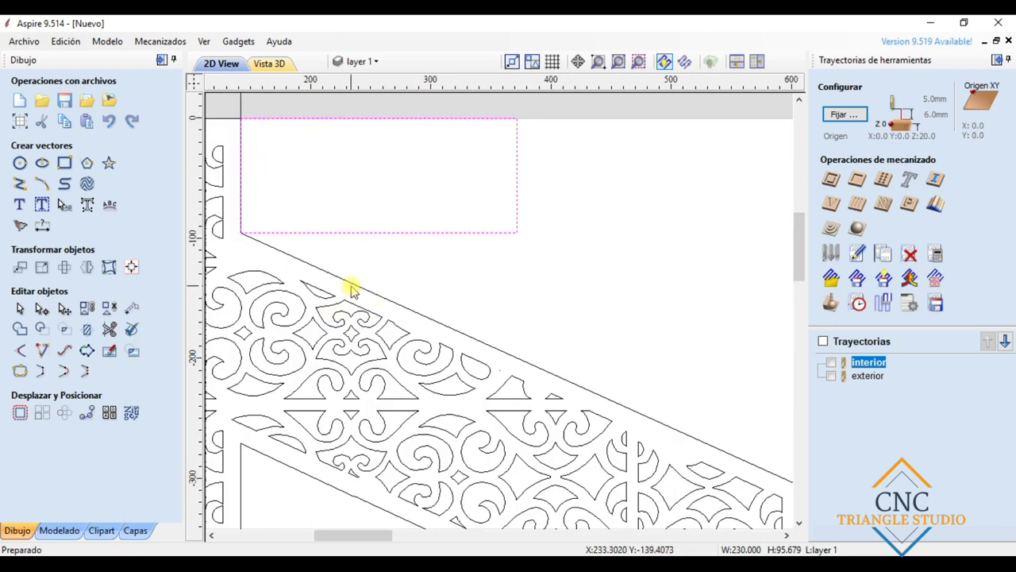
scroll(350, 292, "down", 2)
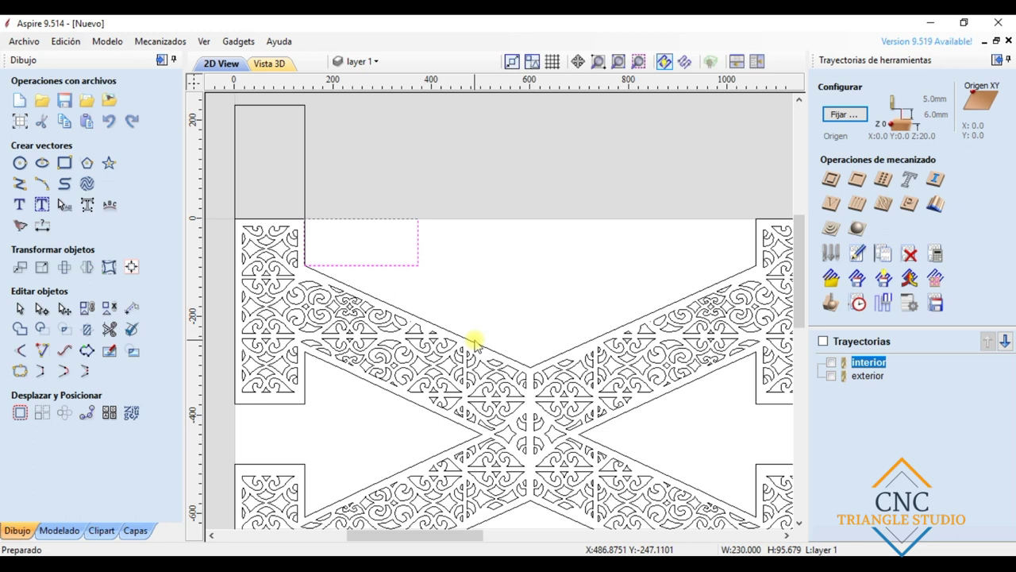
left_click(460, 292)
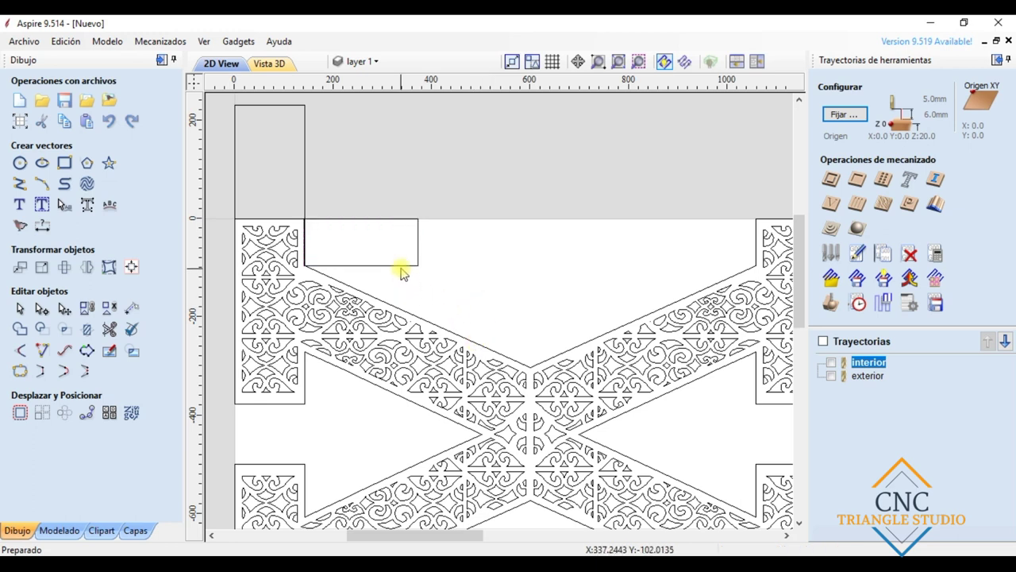
Nudge the second side piece slightly right and up, leaving a small gap to the upper-left leg's inner edge.
left_click(401, 266)
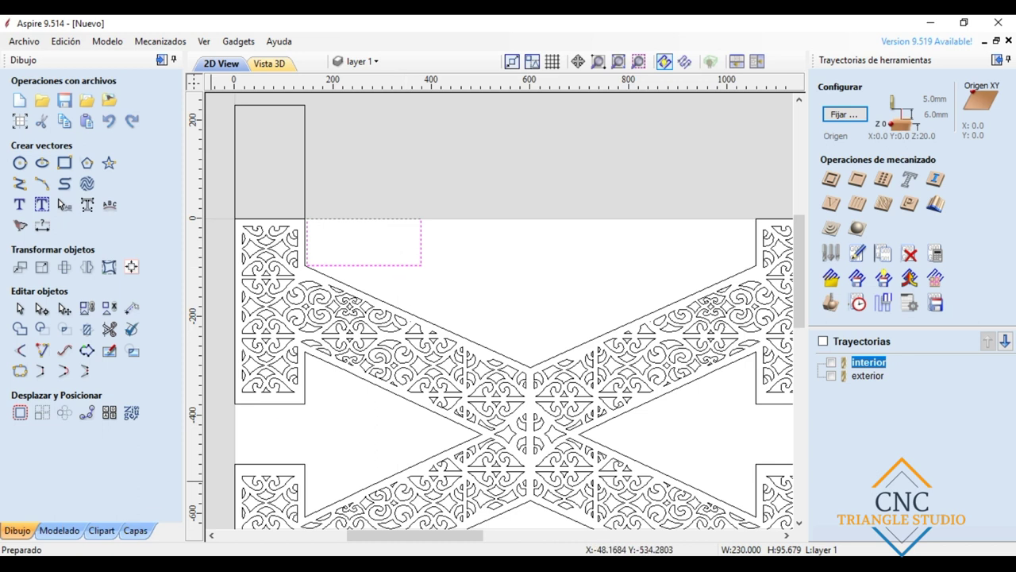
key("Up")
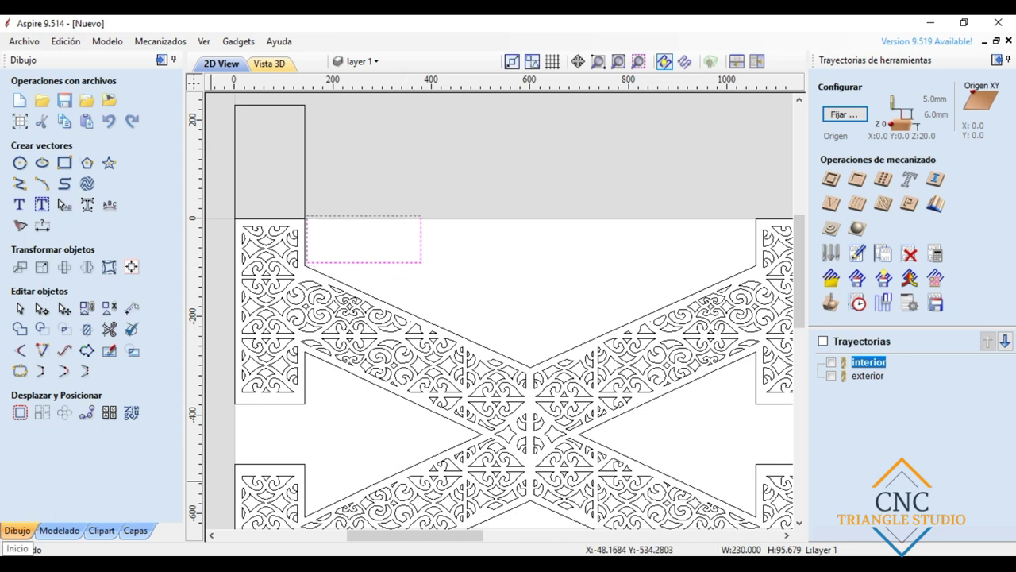
left_click(457, 316)
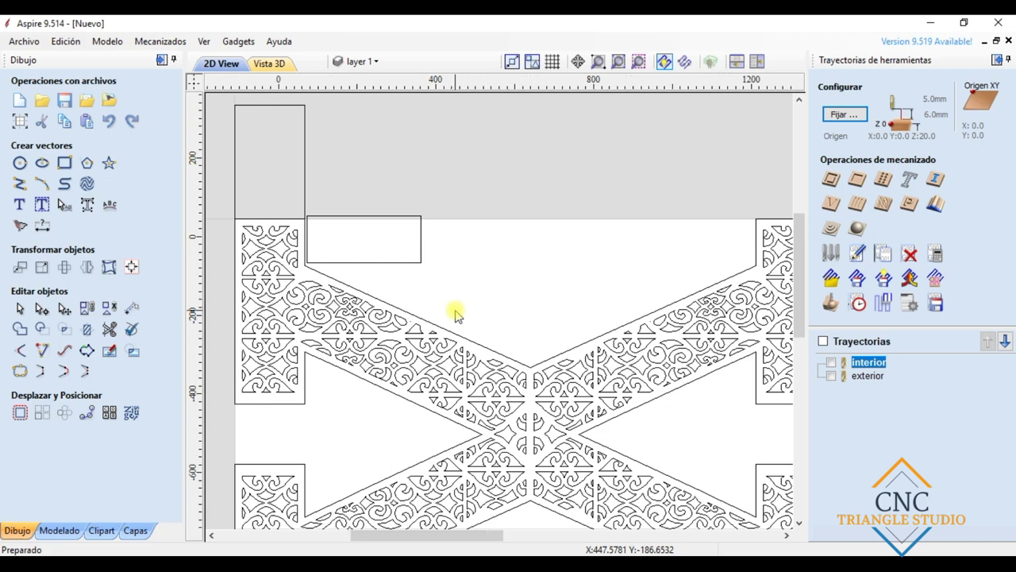
Examine the position of the 230 mm wide side piece relative to the upper-left leg and the whole X panel.
scroll(456, 316, "down", 2)
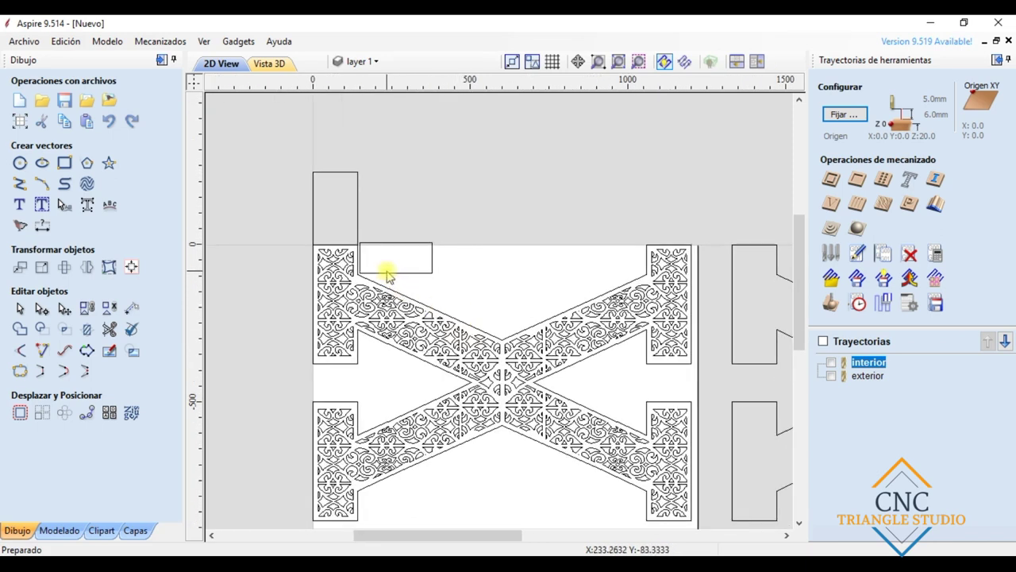
left_click(386, 272)
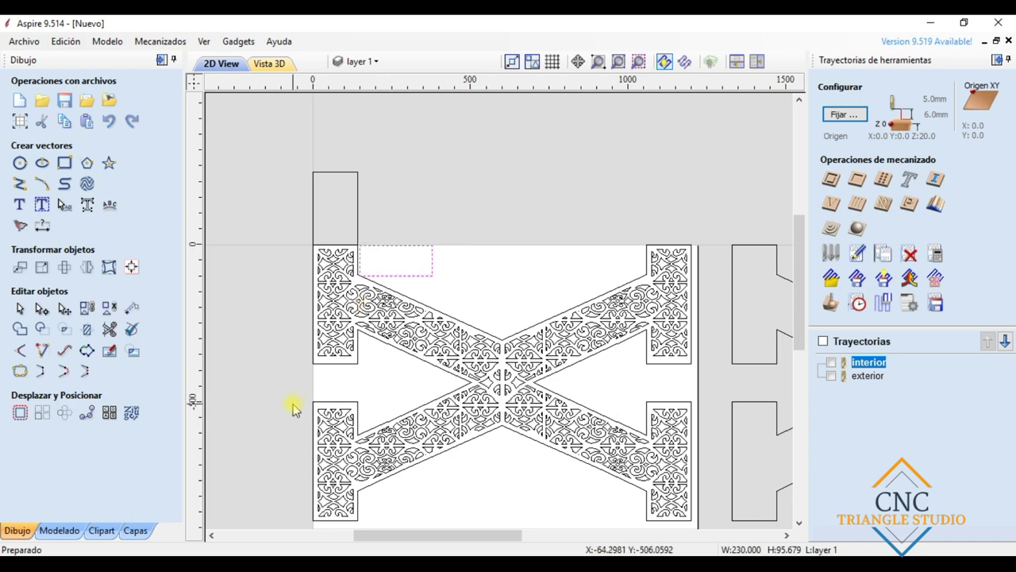
scroll(388, 244, "up", 2)
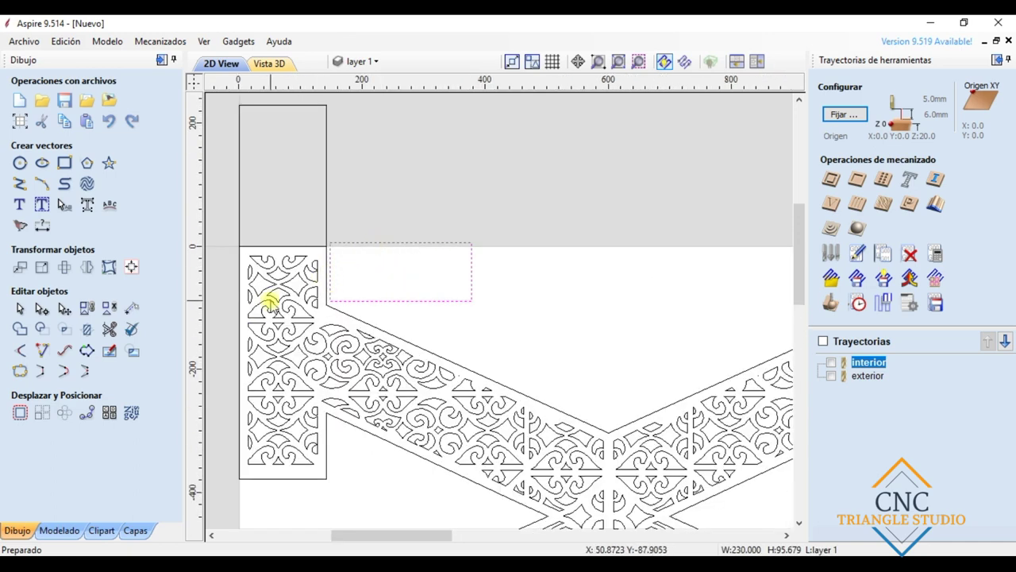
scroll(328, 336, "down", 2)
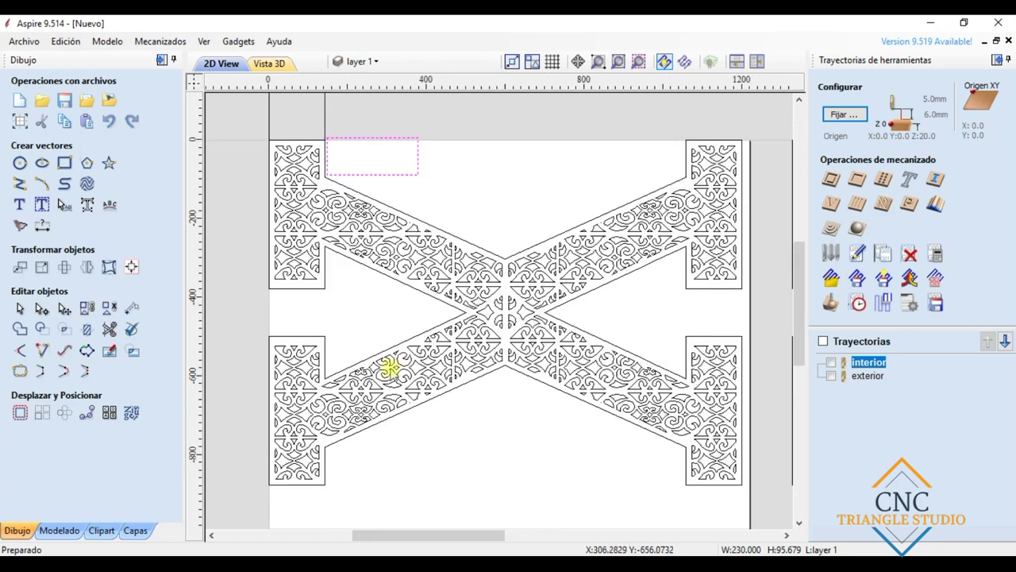
scroll(389, 355, "down", 2)
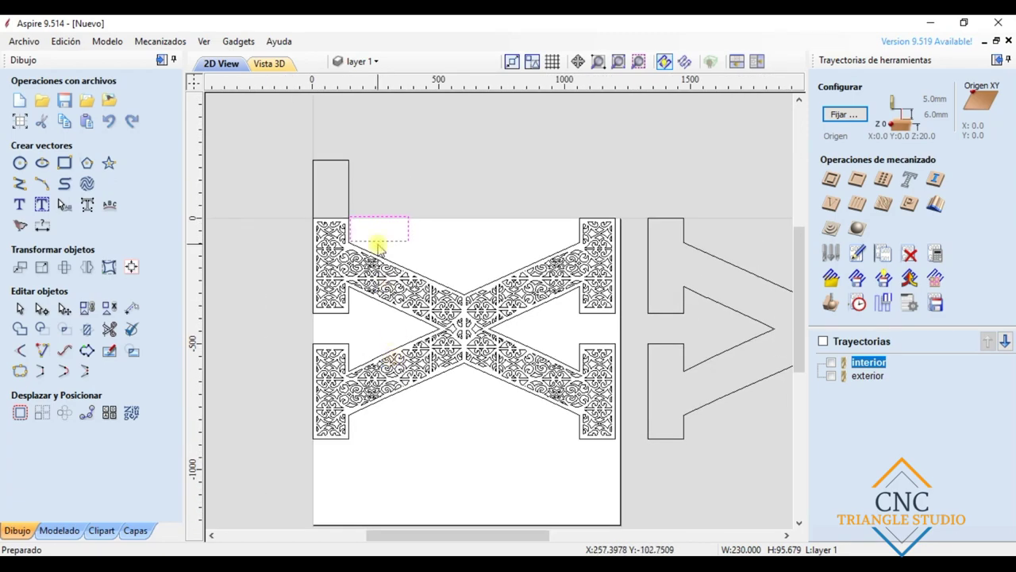
scroll(373, 238, "up", 2)
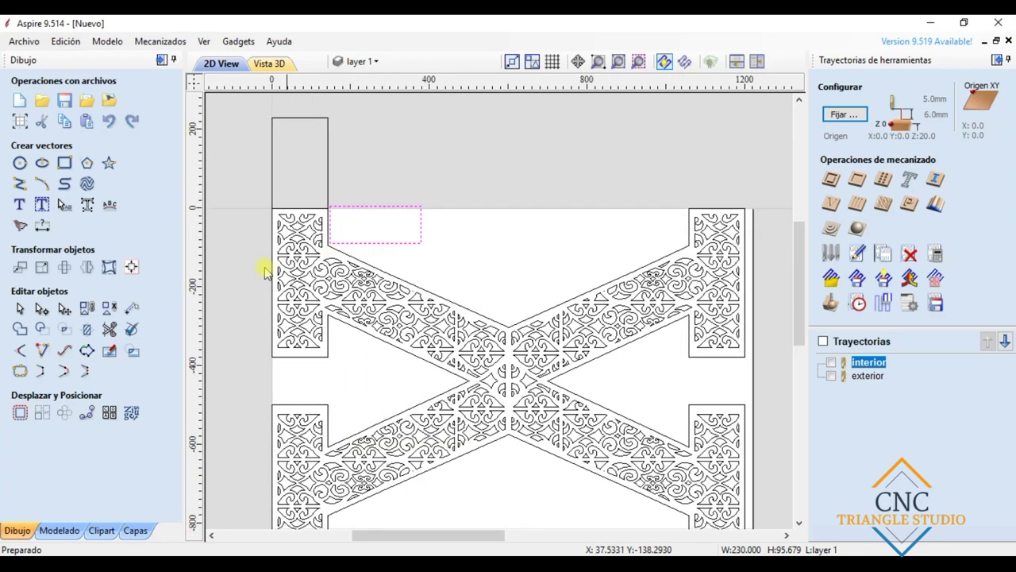
scroll(304, 223, "up", 2)
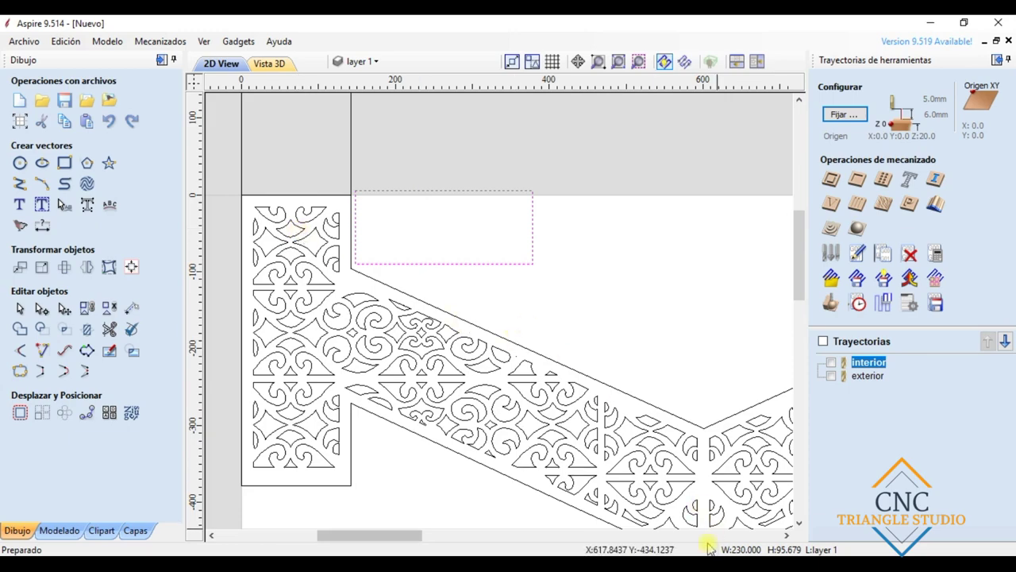
scroll(485, 313, "down", 3)
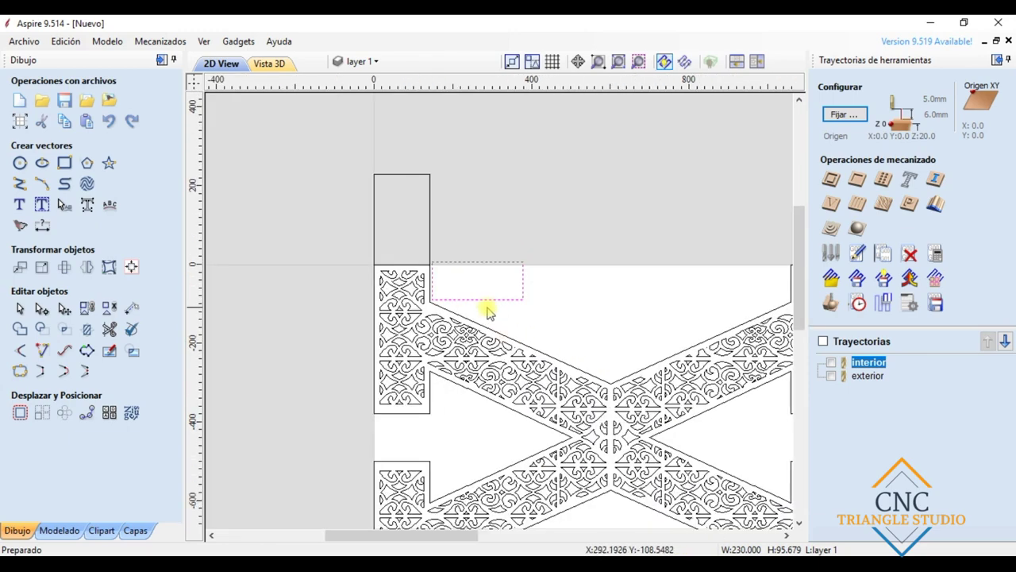
scroll(485, 313, "up", 2)
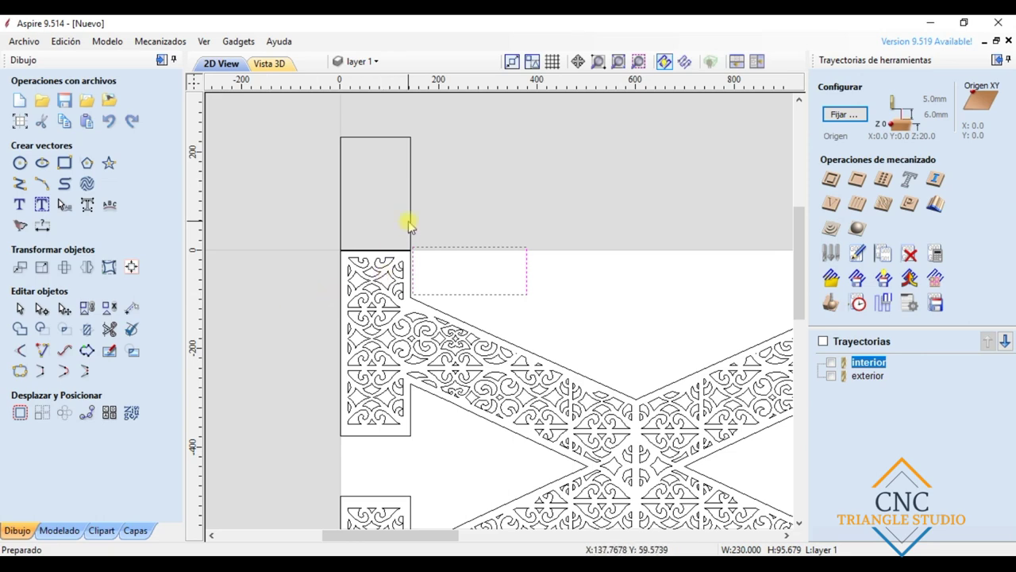
scroll(404, 292, "up", 2)
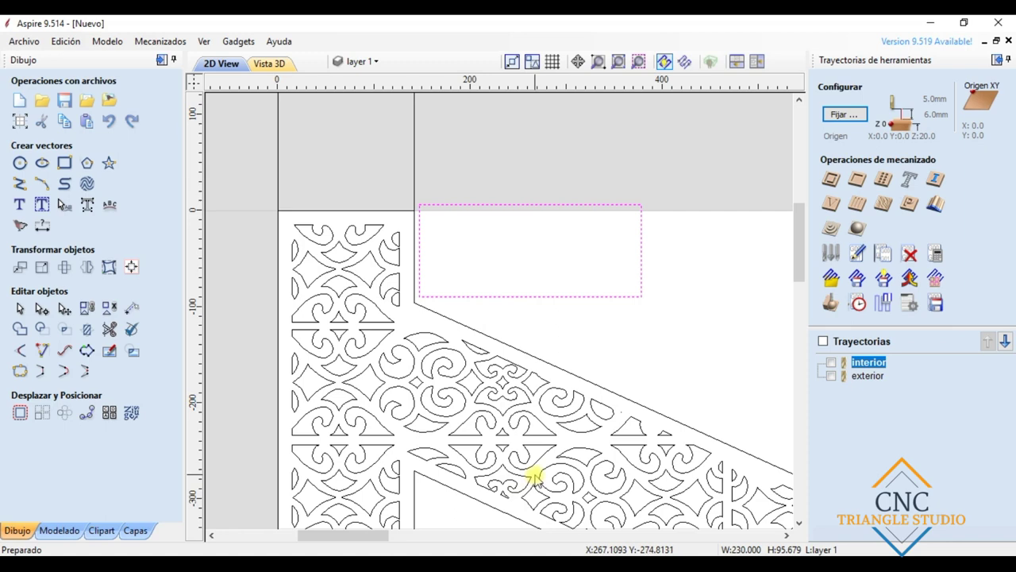
scroll(536, 474, "down", 2)
scroll(536, 474, "up", 3)
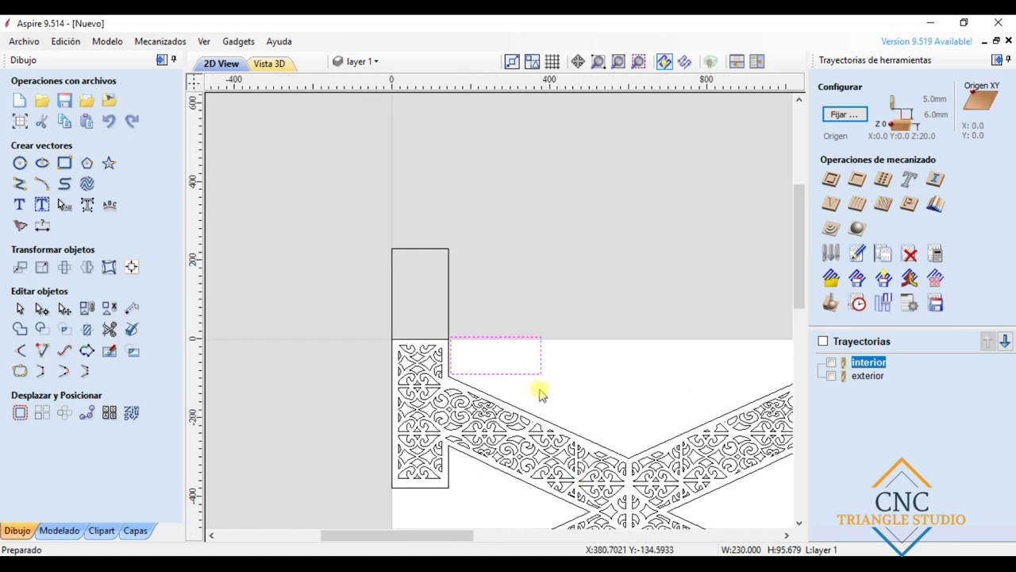
scroll(536, 390, "up", 1)
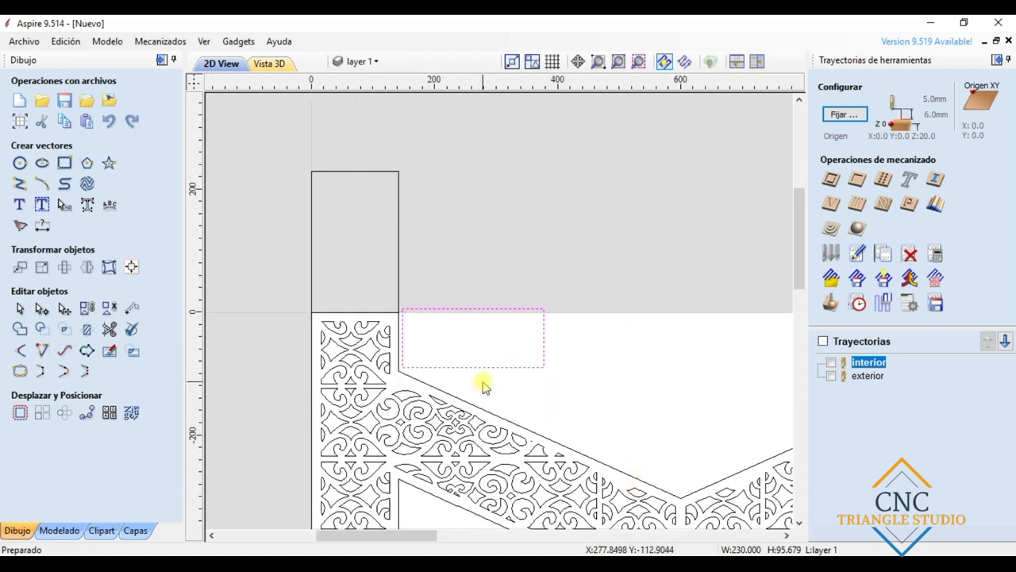
Nudge the first side piece slightly upward, leaving a small gap above the upper-left leg, and deselect the side pieces.
left_click(399, 239)
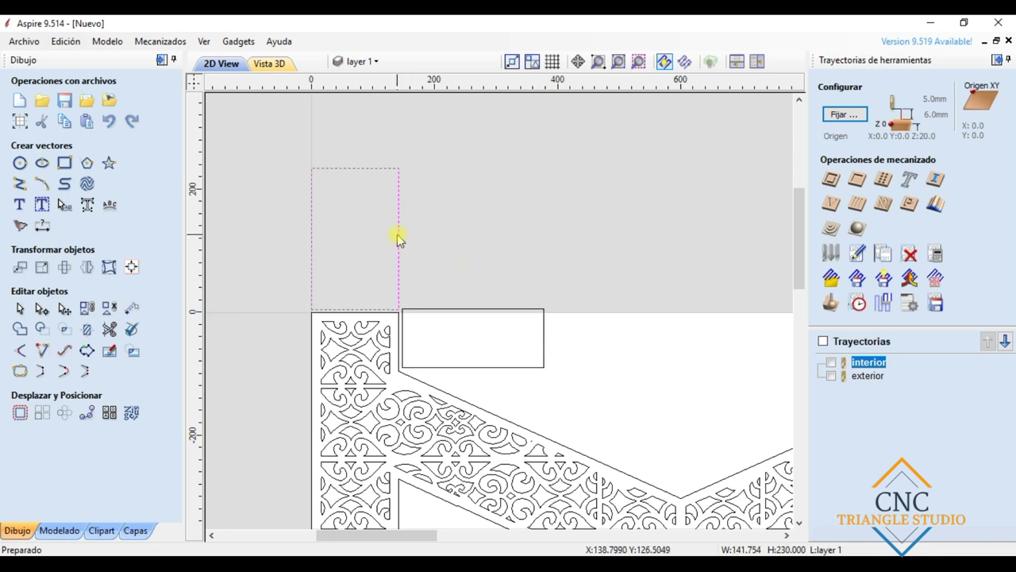
left_click(403, 343)
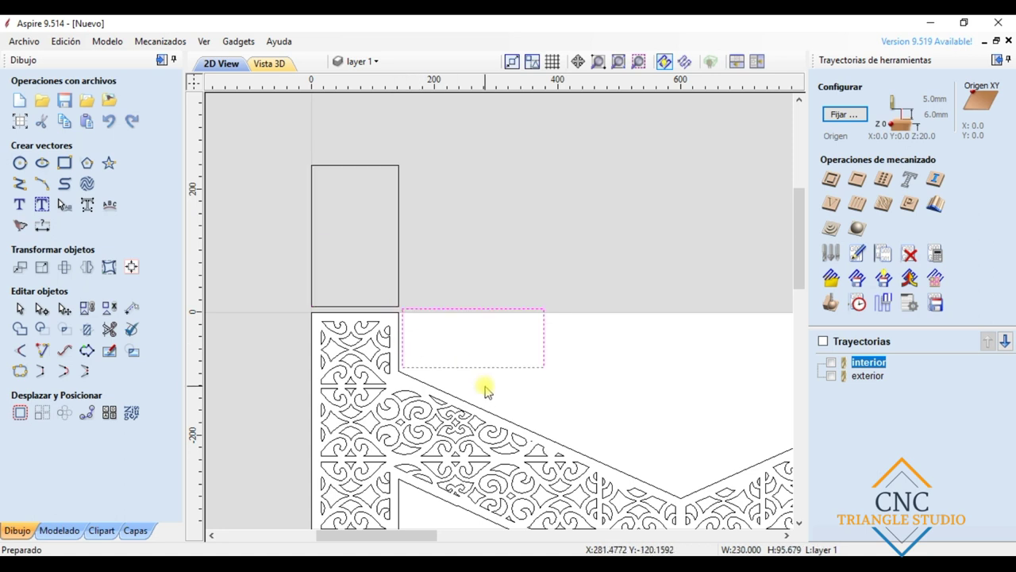
key("Down")
left_click(512, 386)
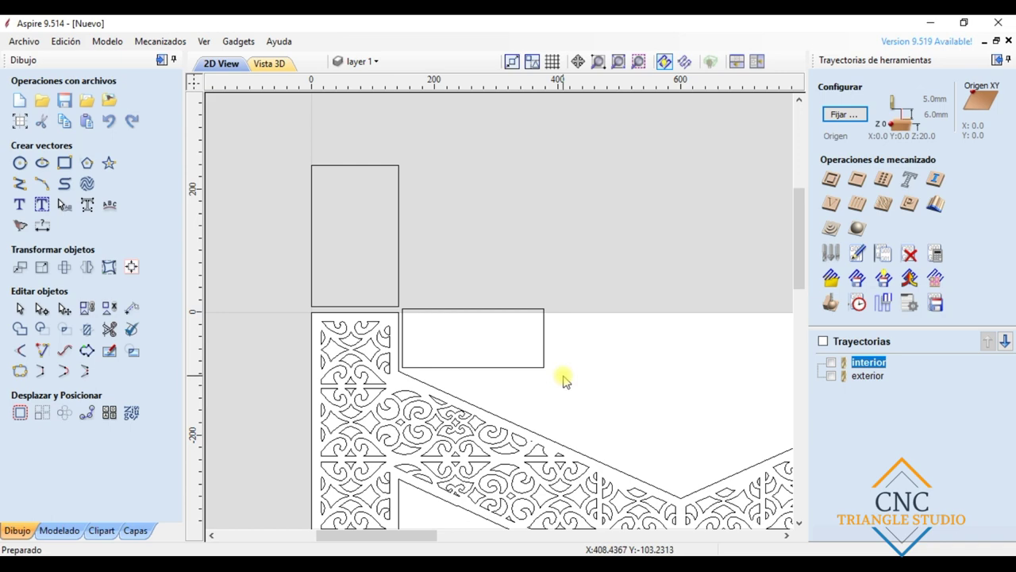
Measure the upper sloping edge from the upper-left leg's inner corner to the centre vertex of the X.
scroll(622, 430, "down", 3)
scroll(737, 483, "up", 3)
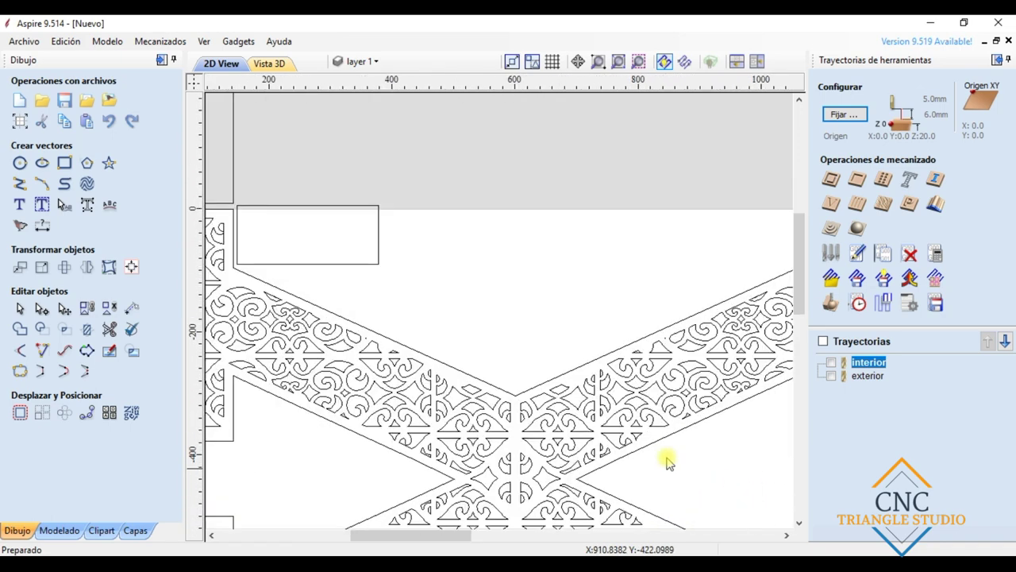
left_click(330, 265)
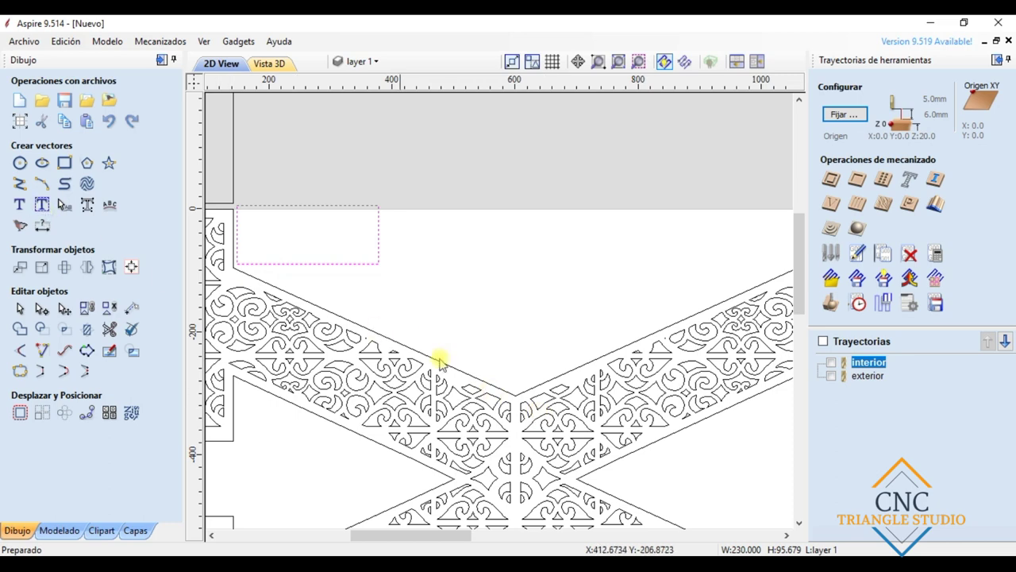
left_click(132, 307)
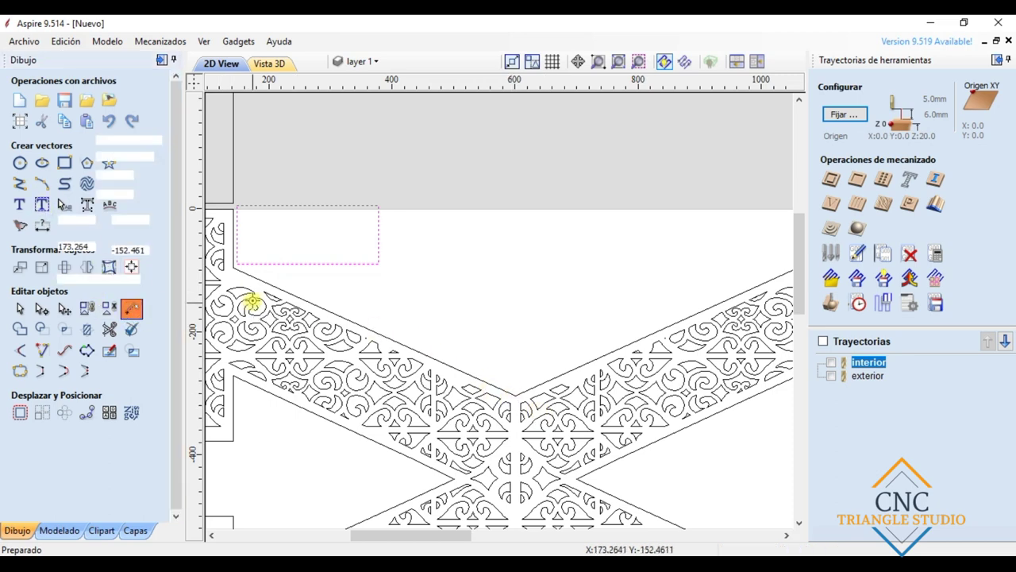
scroll(231, 274, "up", 5)
left_click(228, 251)
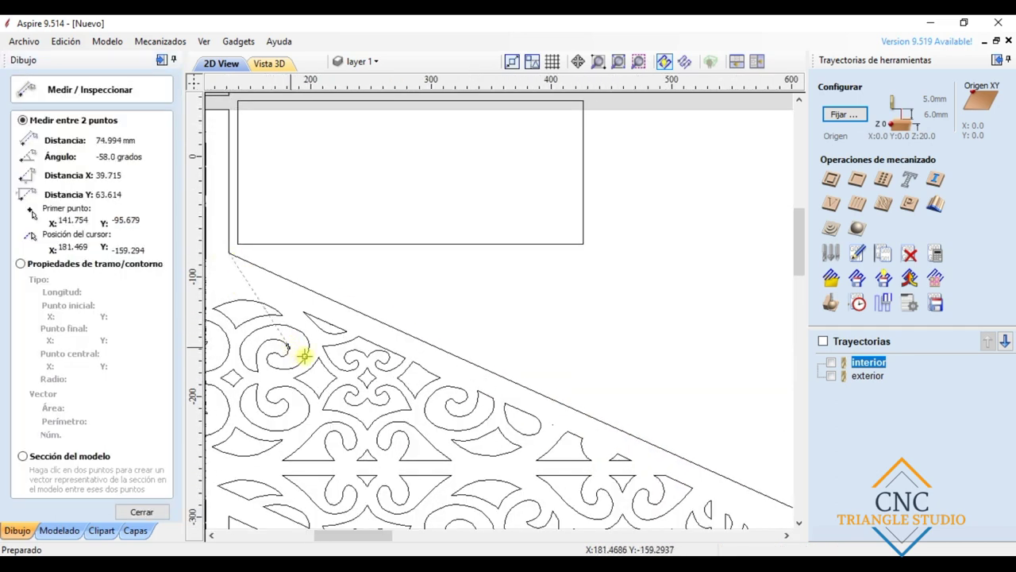
scroll(301, 352, "down", 3)
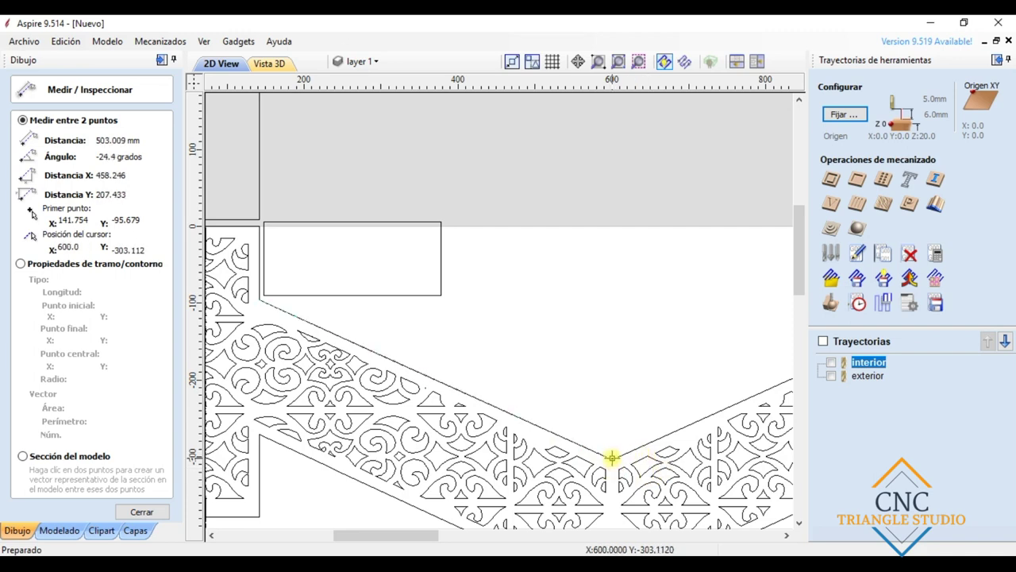
scroll(612, 461, "up", 3)
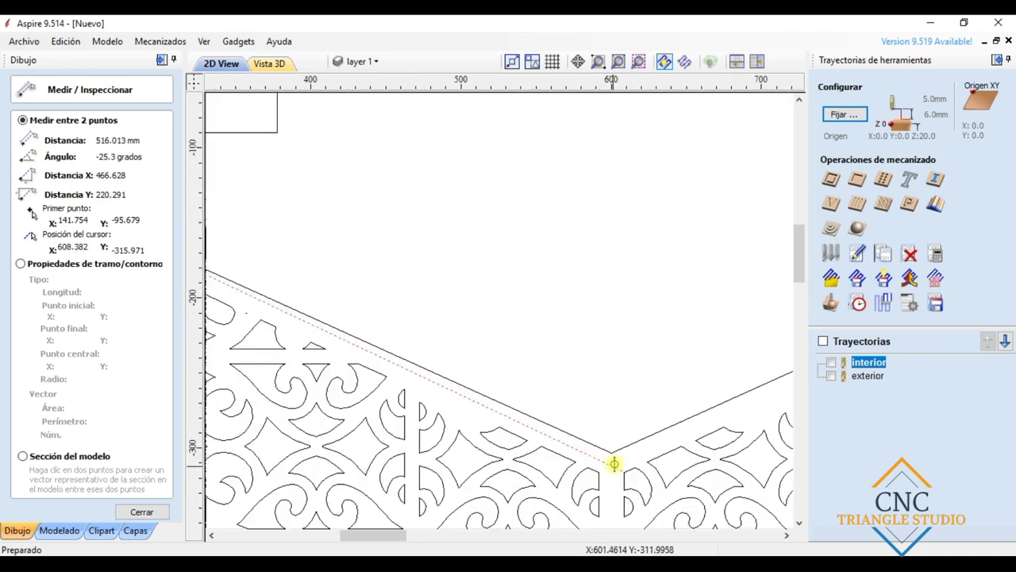
scroll(613, 452, "up", 3)
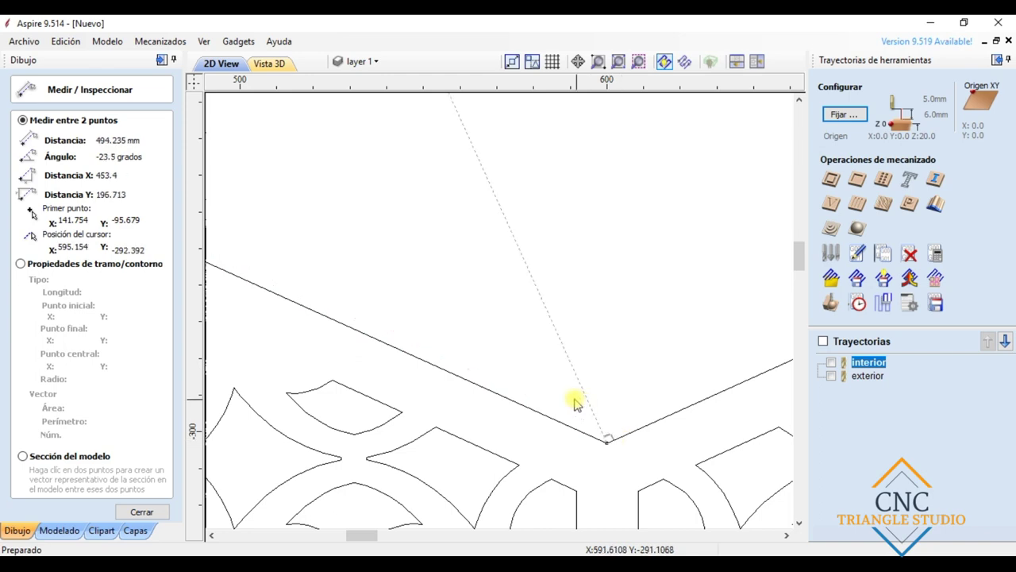
key("Escape")
Prepare a new rectangle for the upper sloping edge and set its width to 503.009 mm.
scroll(567, 402, "down", 3)
scroll(561, 407, "down", 2)
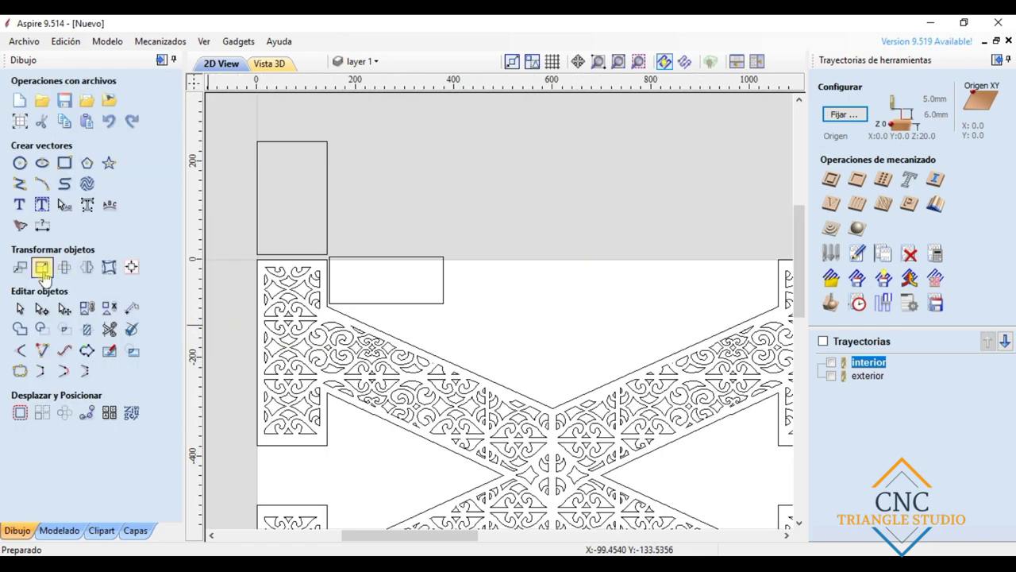
left_click(65, 163)
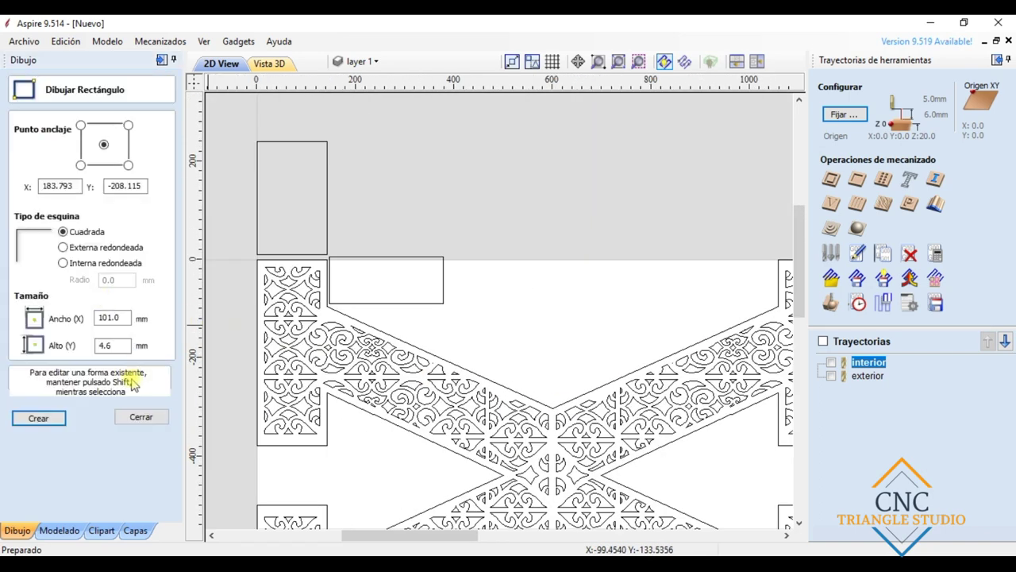
left_click(120, 317)
type("50")
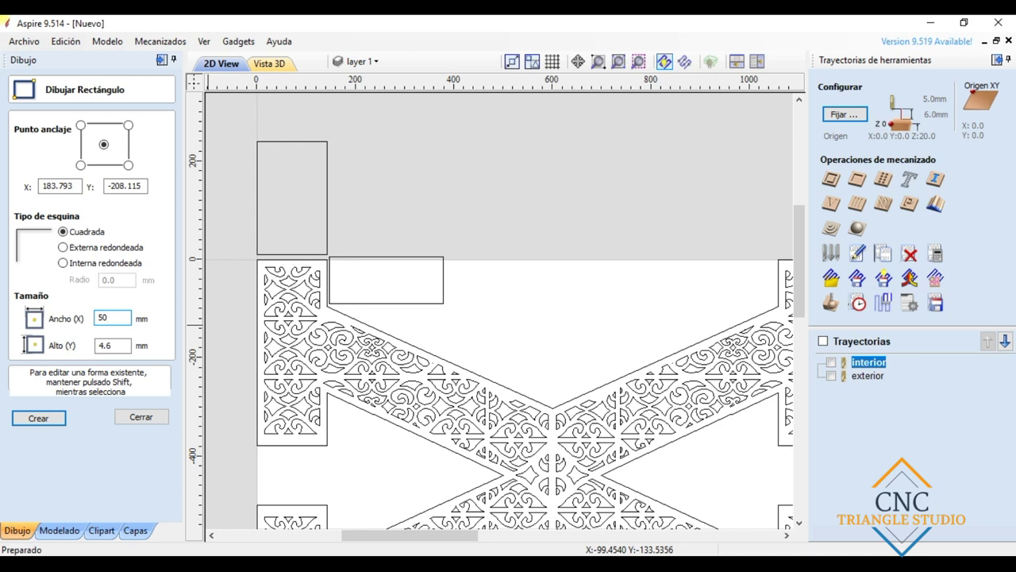
key("F4")
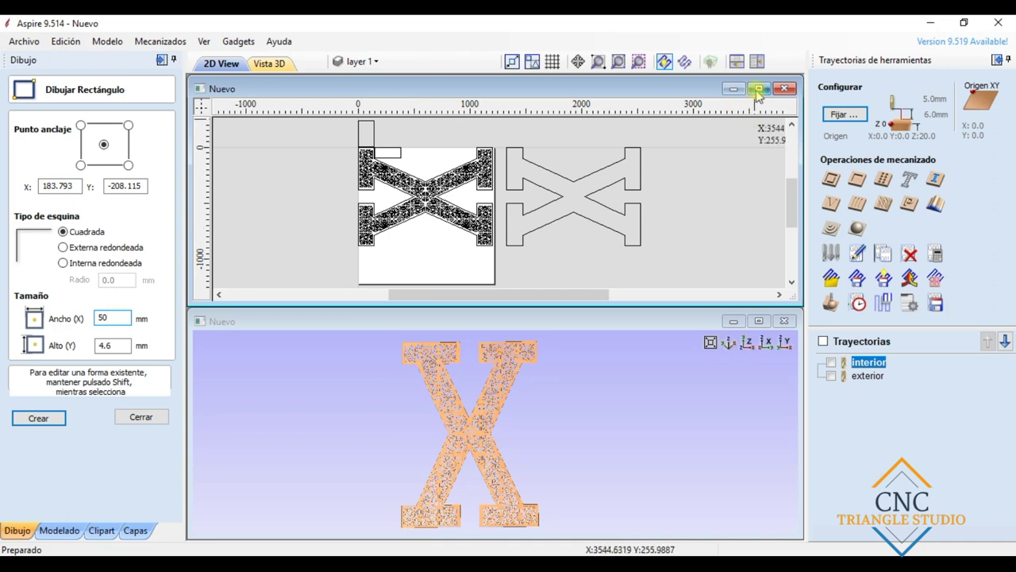
left_click(758, 89)
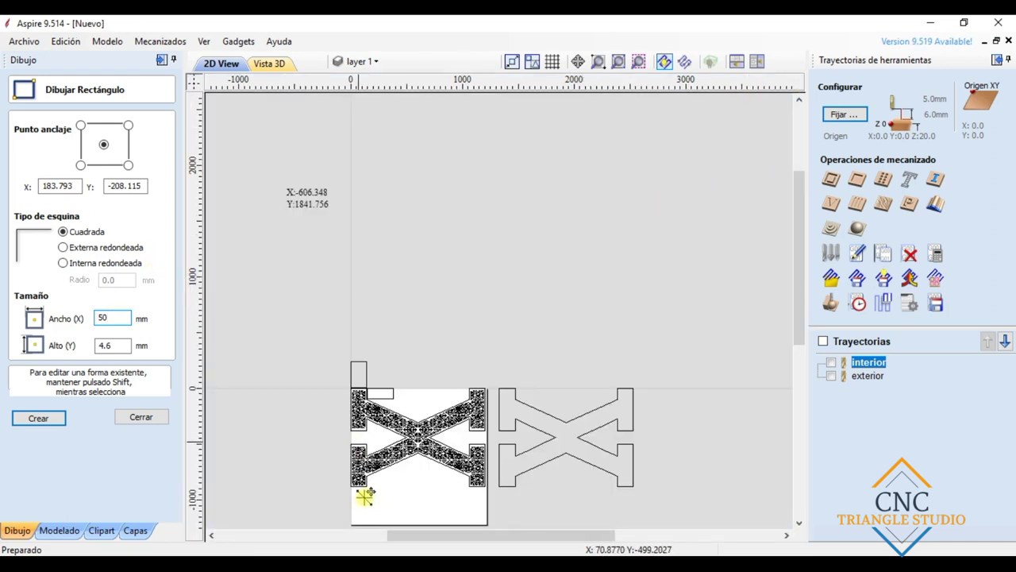
scroll(373, 445, "up", 1)
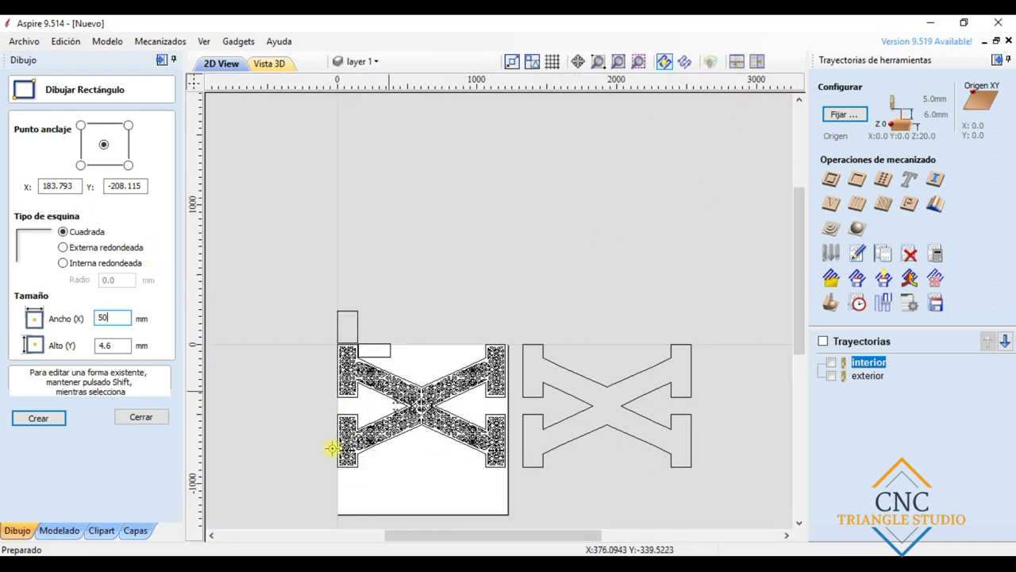
scroll(332, 449, "up", 5)
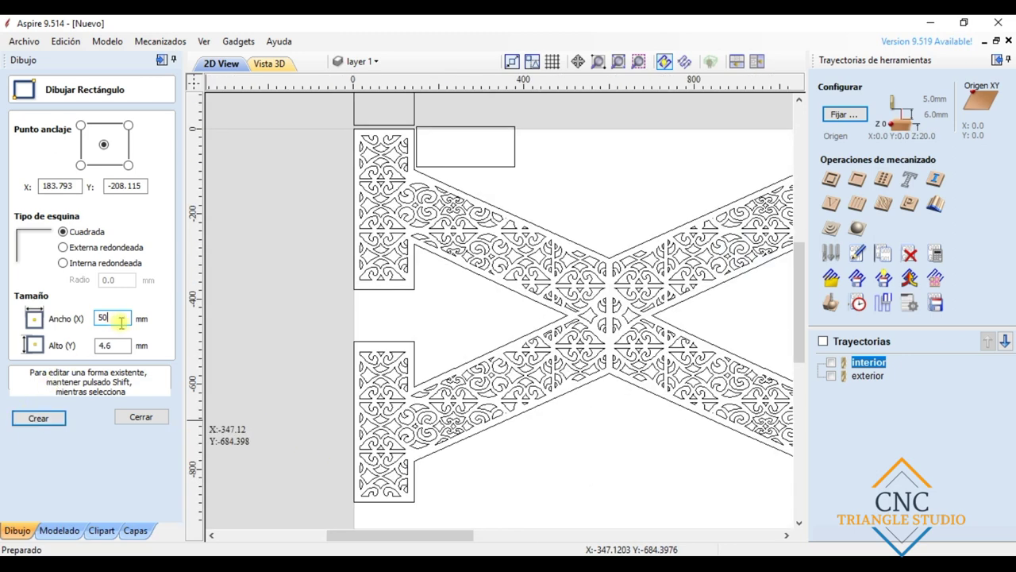
key("F4")
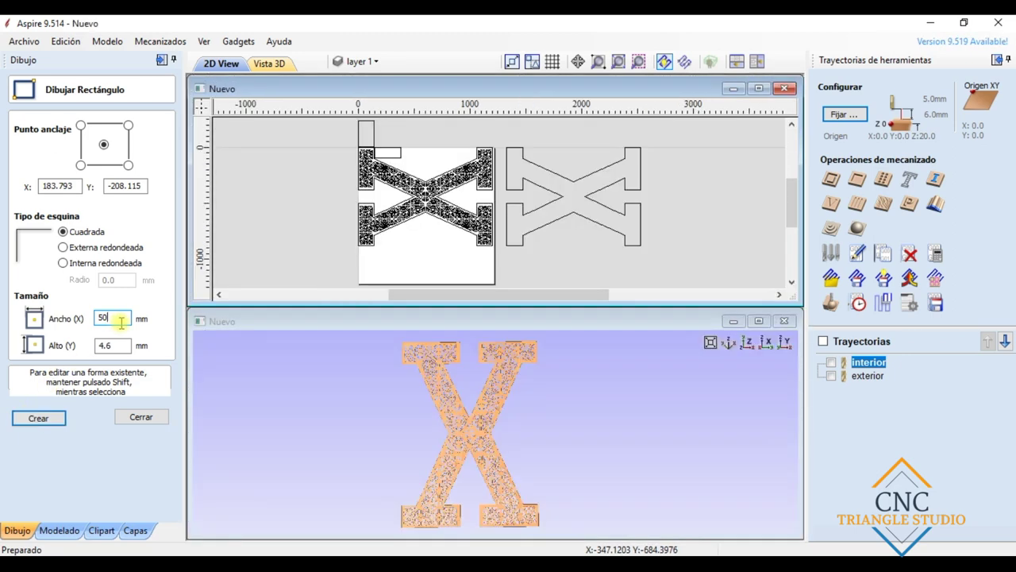
left_click(759, 89)
scroll(349, 460, "up", 4)
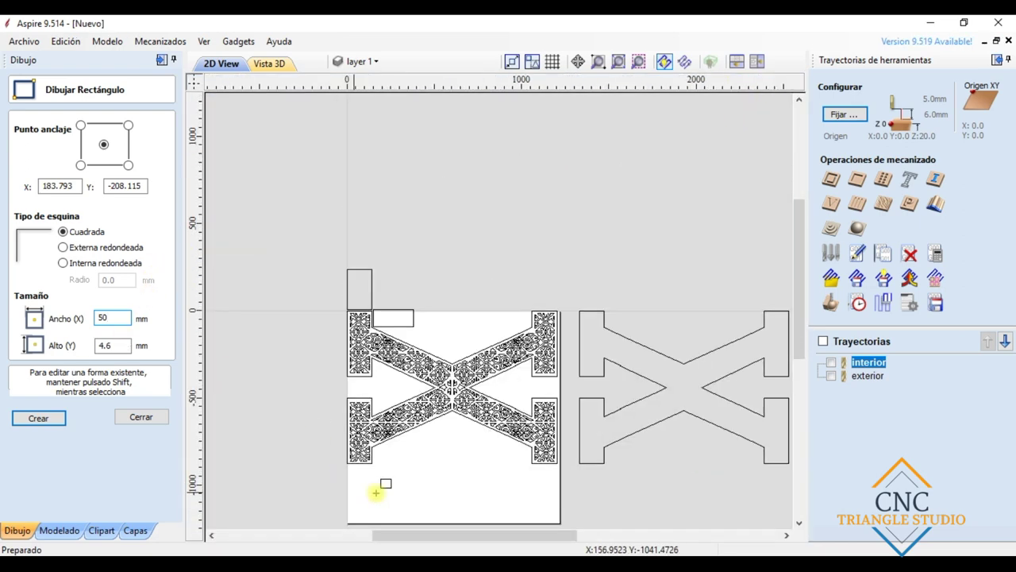
double_click(109, 345)
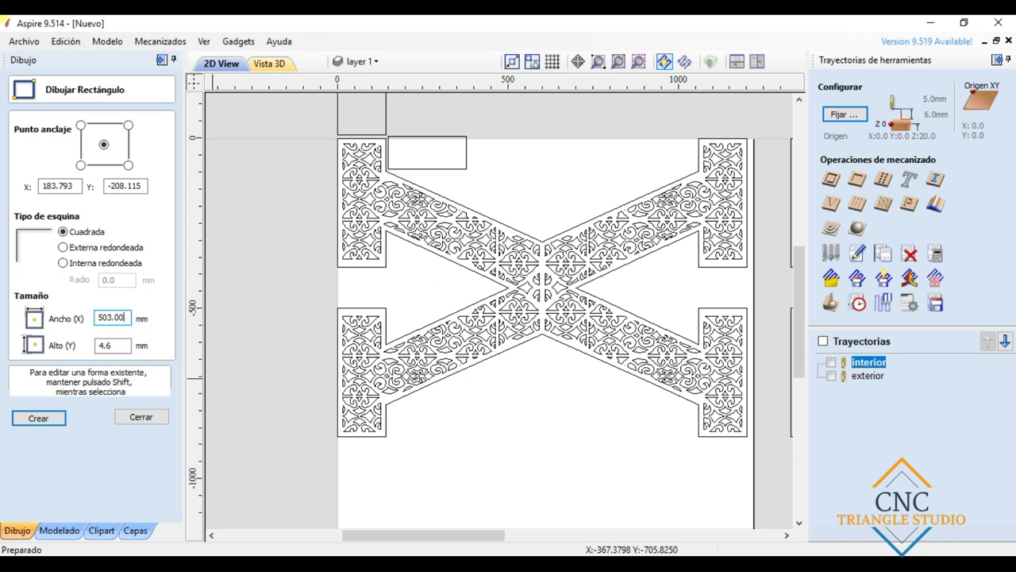
key("Tab")
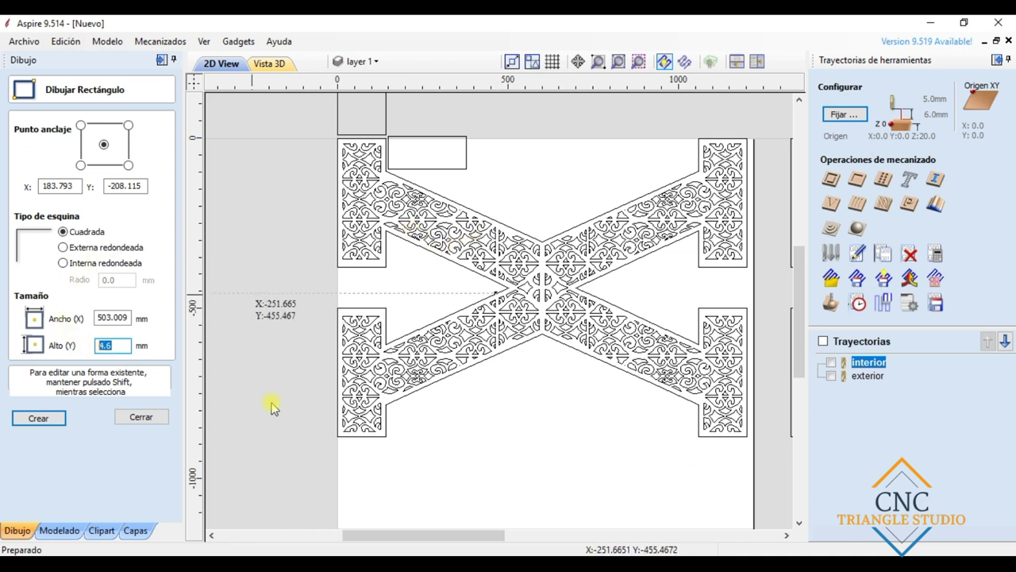
Set the rectangle's height to 170 mm and place it in the empty area above the middle of the X panel.
left_click(973, 548)
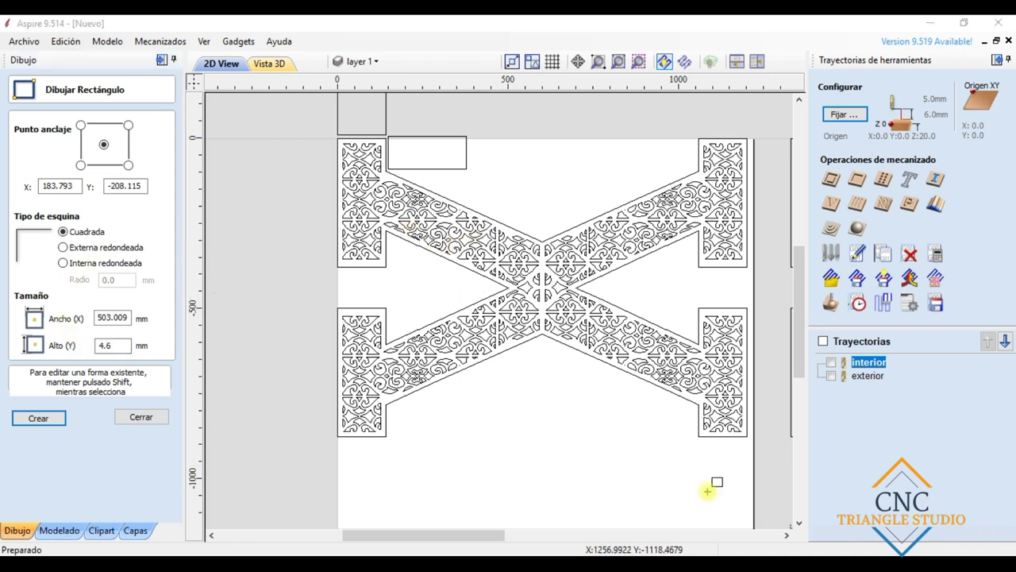
left_click_drag(117, 350, 97, 344)
type("170")
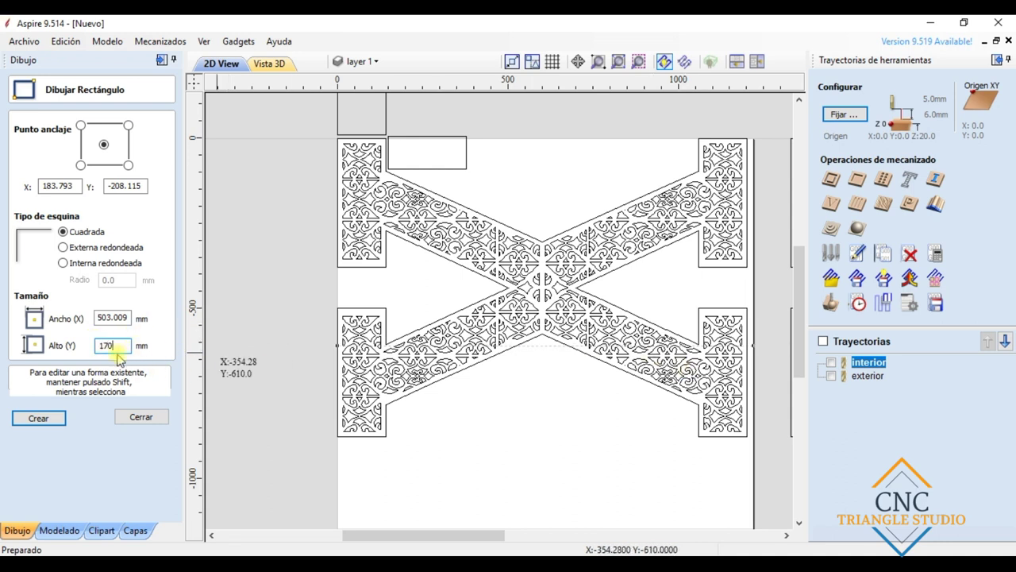
scroll(552, 190, "down", 2)
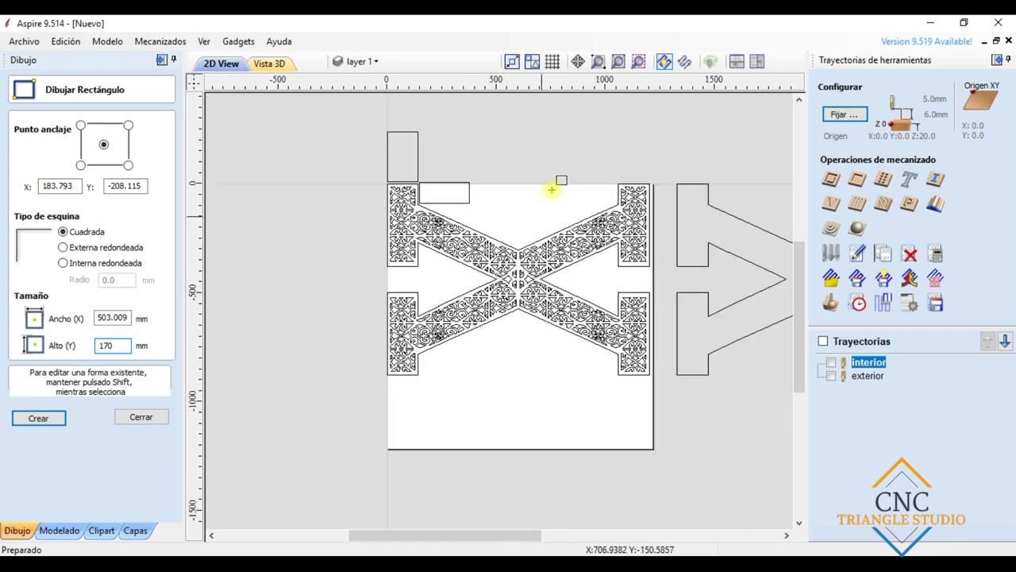
left_click(535, 143)
key("Escape")
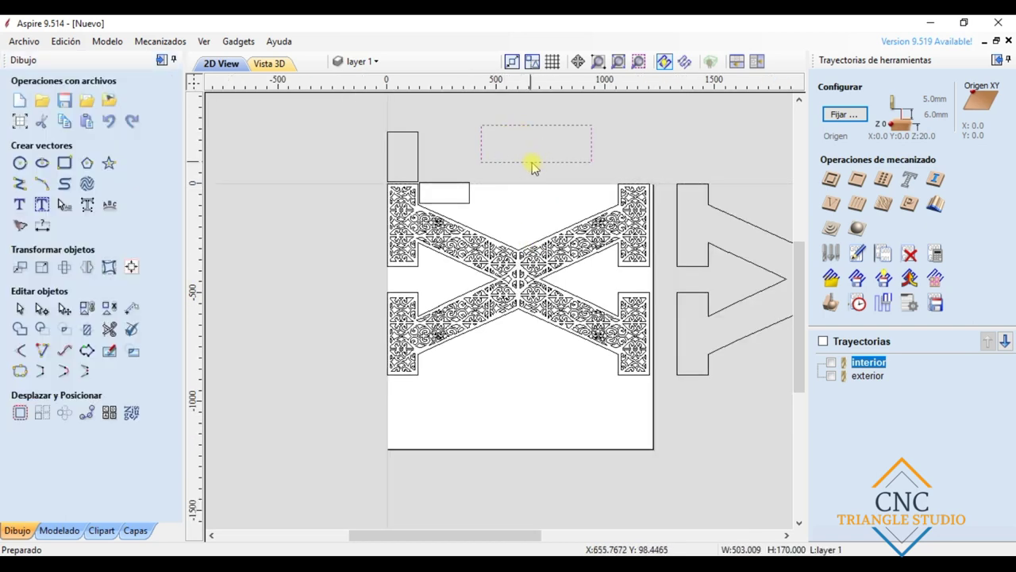
Compare the dimensions of the new sloping-edge piece with those of the first side piece above the upper-left leg.
scroll(531, 164, "up", 3)
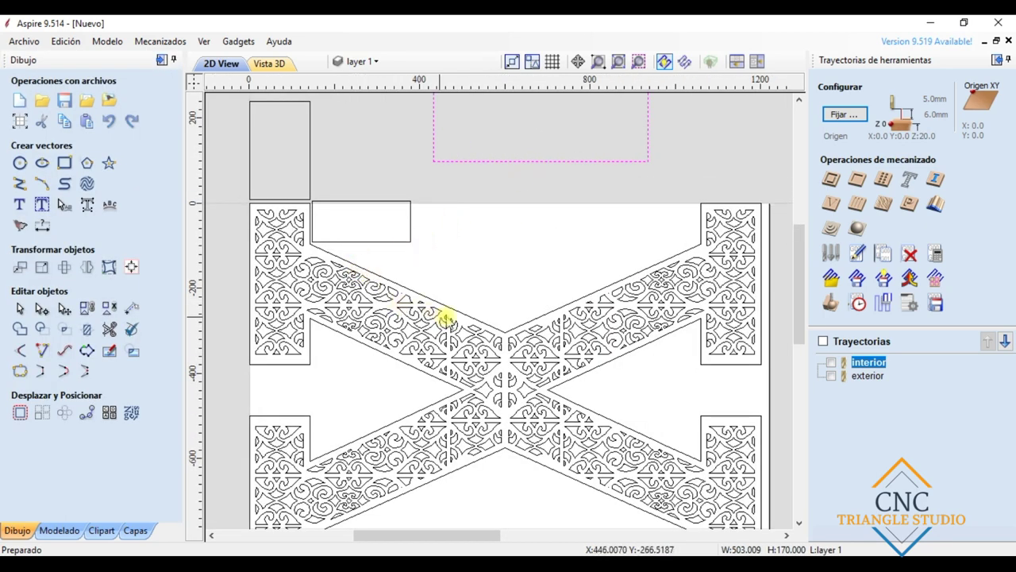
scroll(513, 237, "down", 3)
scroll(526, 197, "up", 2)
scroll(527, 194, "up", 2)
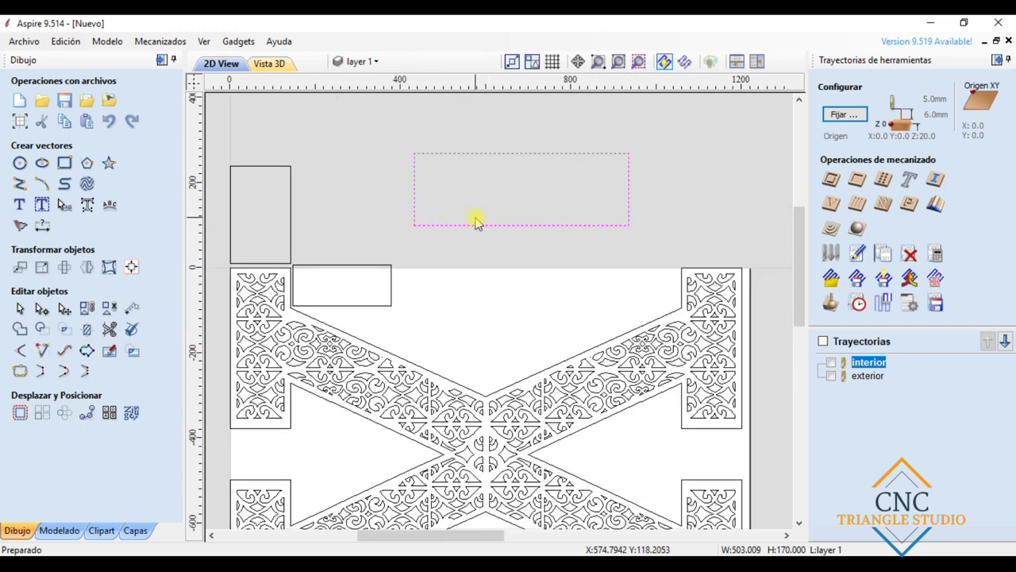
left_click(289, 223)
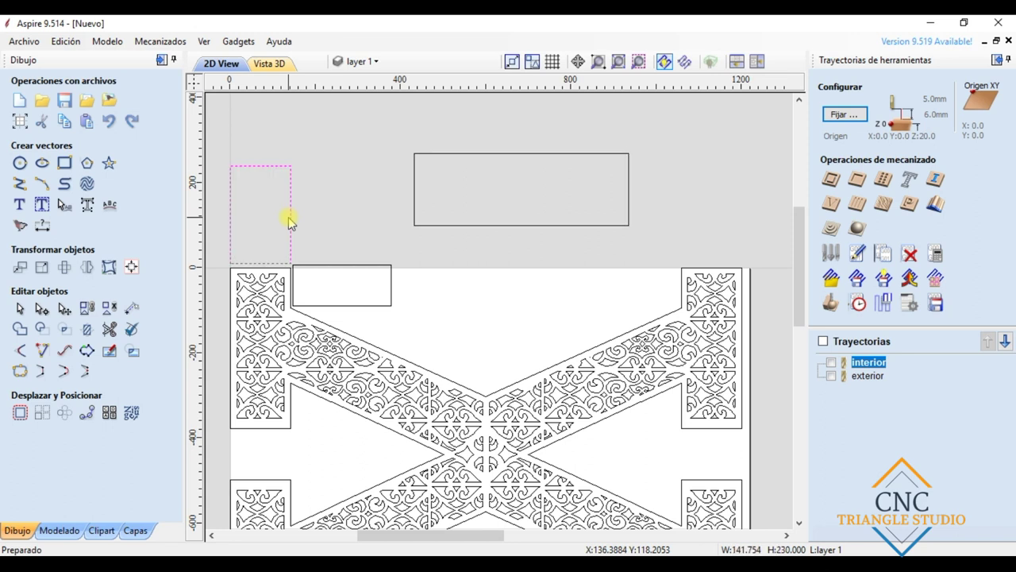
key("Escape")
left_click(442, 226)
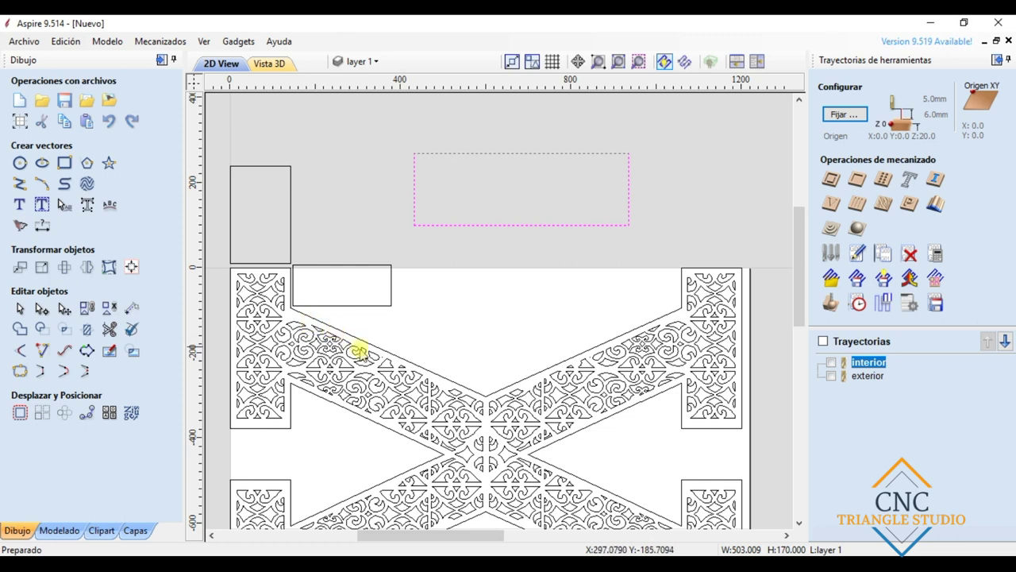
Examine the upper sloping edge from the upper-left leg's inner corner to the centre vertex of the X.
scroll(296, 319, "up", 2)
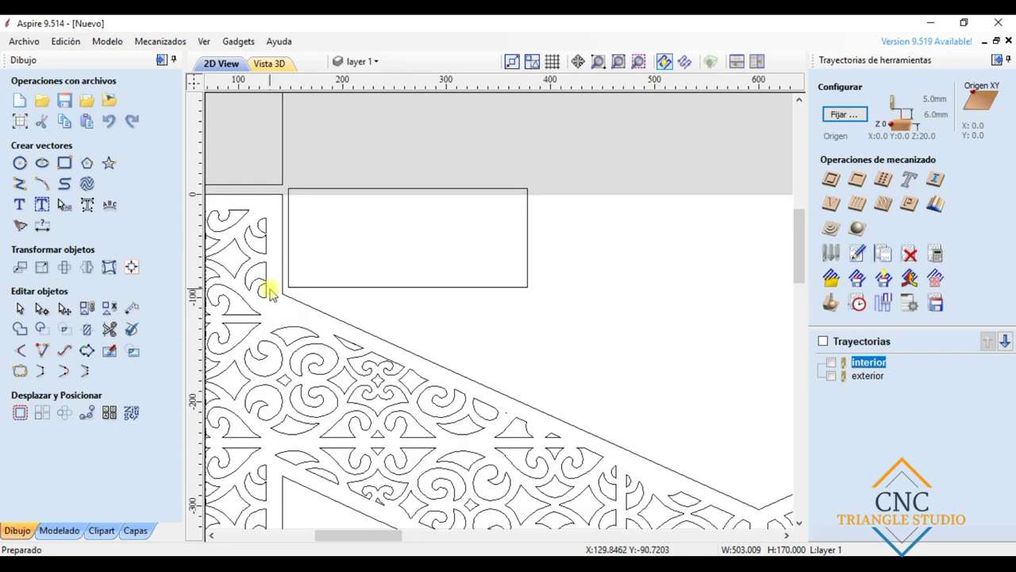
scroll(269, 292, "up", 2)
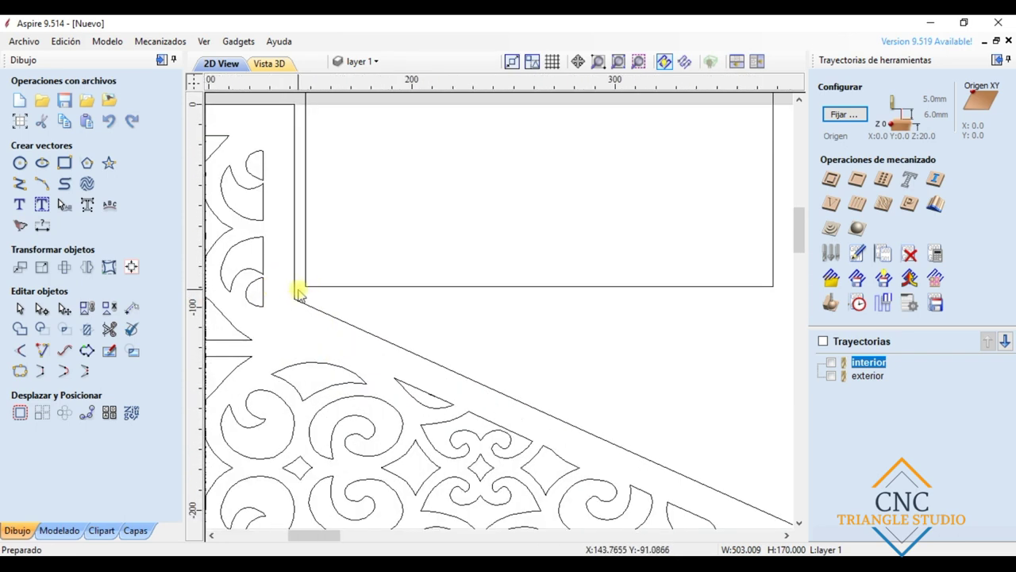
scroll(296, 292, "down", 4)
scroll(302, 297, "up", 3)
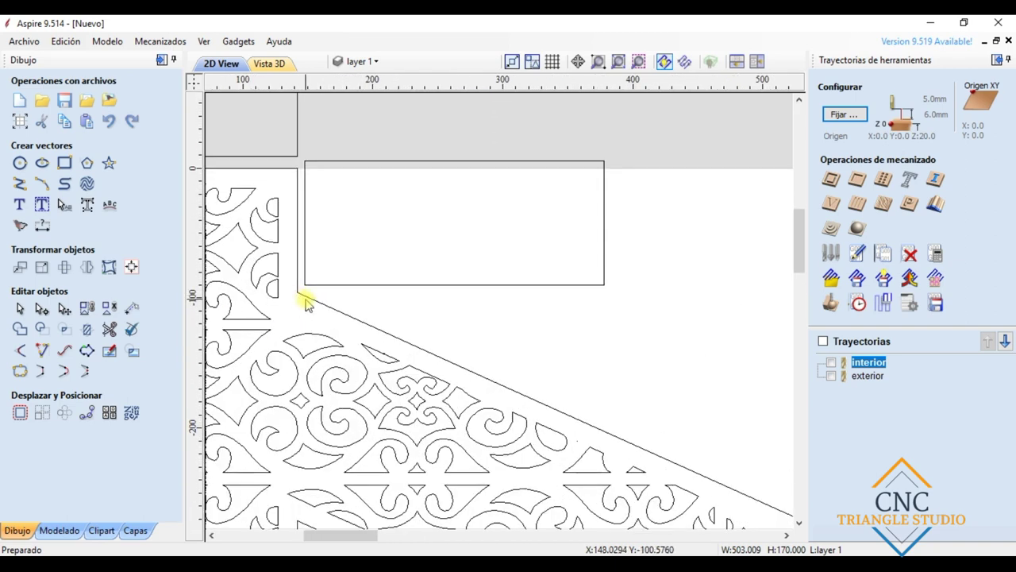
scroll(301, 299, "down", 1)
scroll(297, 295, "down", 2)
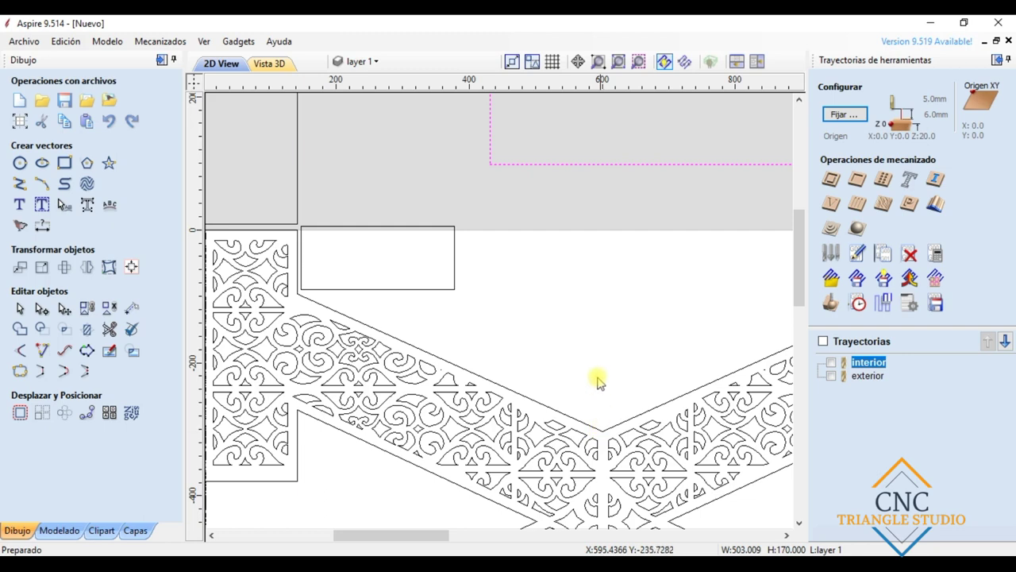
scroll(589, 318, "down", 1)
scroll(587, 262, "up", 1)
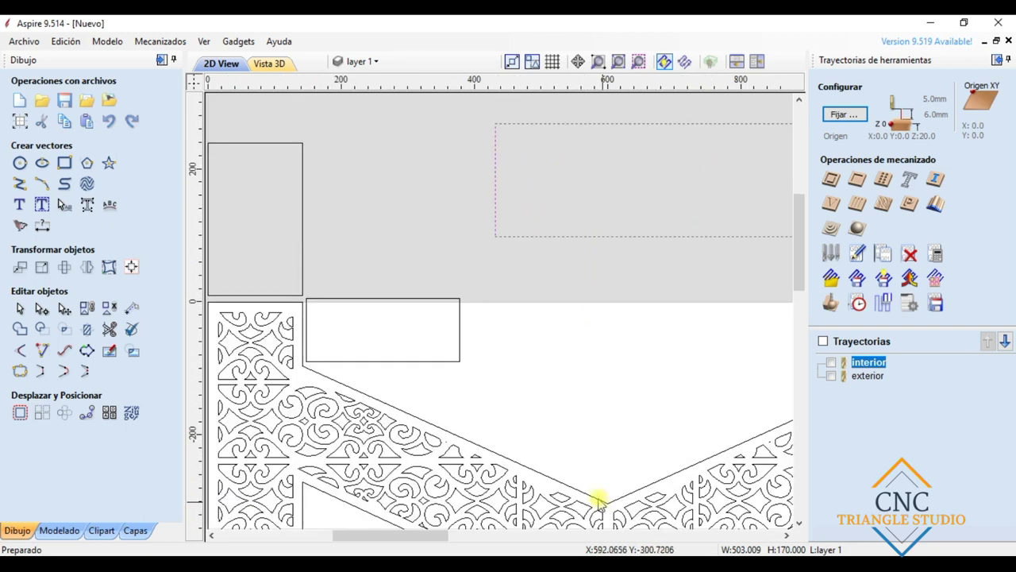
scroll(301, 330, "up", 2)
Select the second side piece beside the upper-left leg and review which remaining outline edges of the X panel need pieces.
left_click(327, 339)
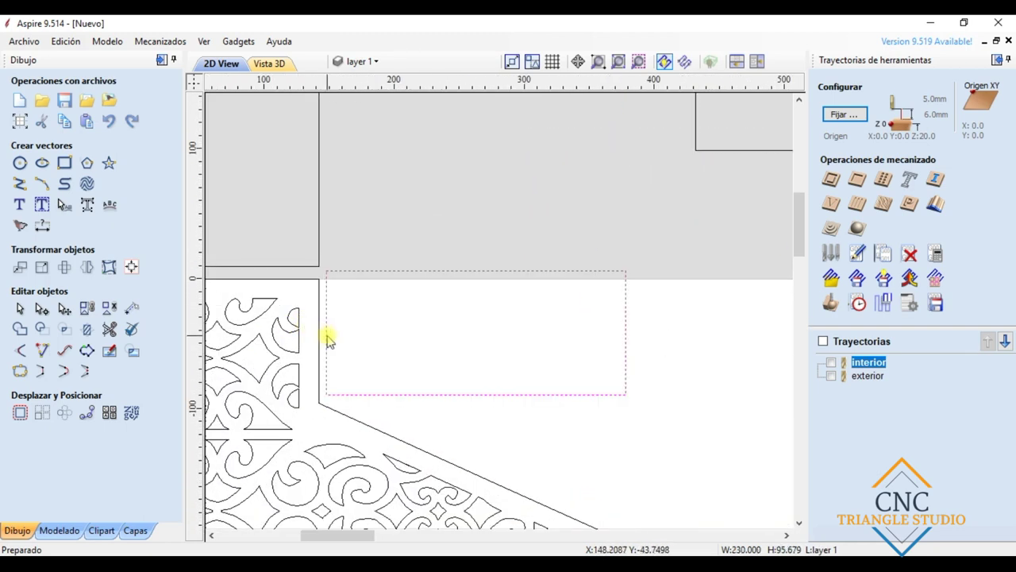
scroll(329, 339, "down", 3)
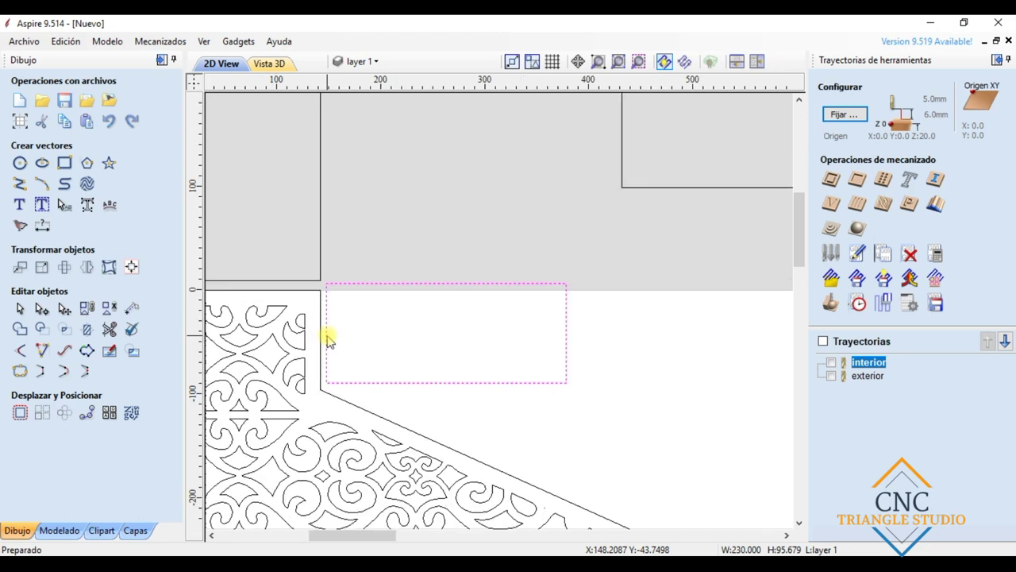
scroll(369, 405, "down", 2)
scroll(371, 410, "up", 2)
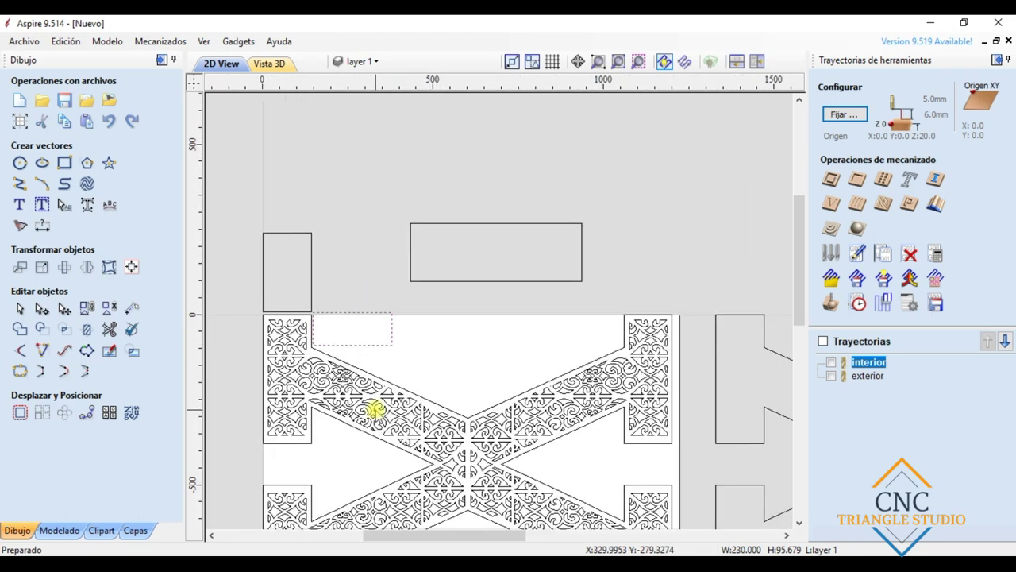
scroll(288, 415, "up", 1)
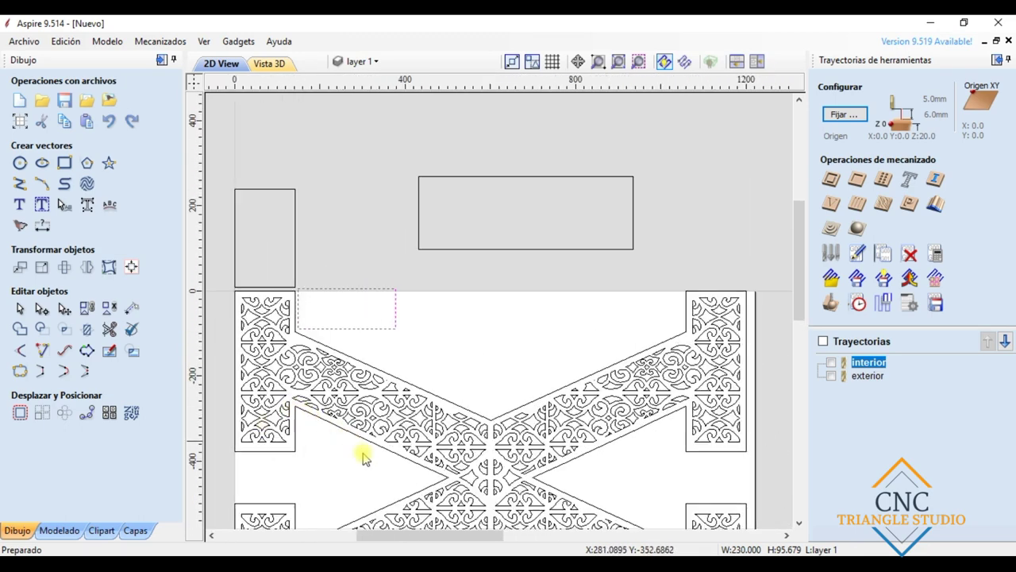
scroll(416, 341, "down", 5)
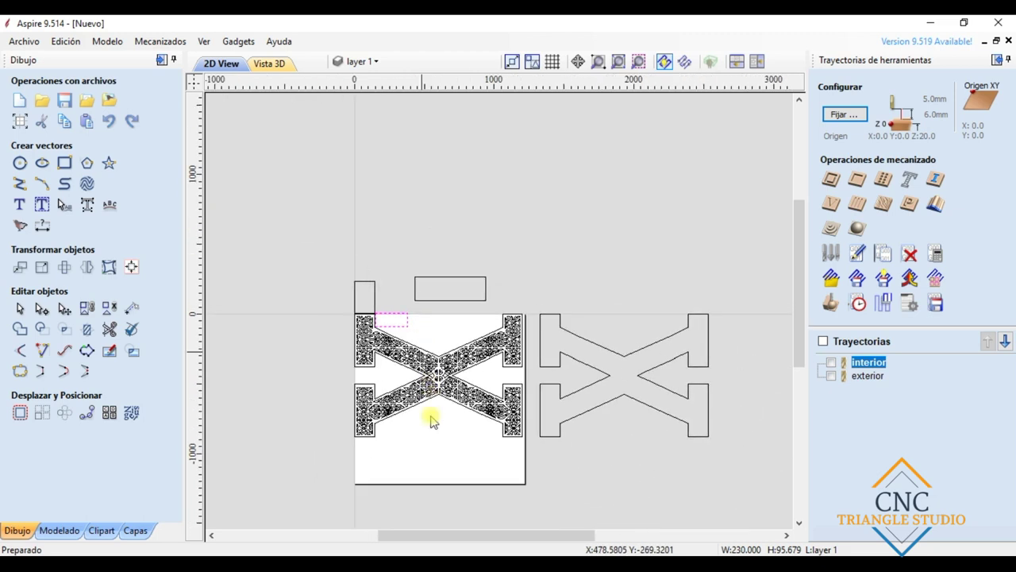
scroll(440, 405, "up", 2)
scroll(468, 373, "up", 1)
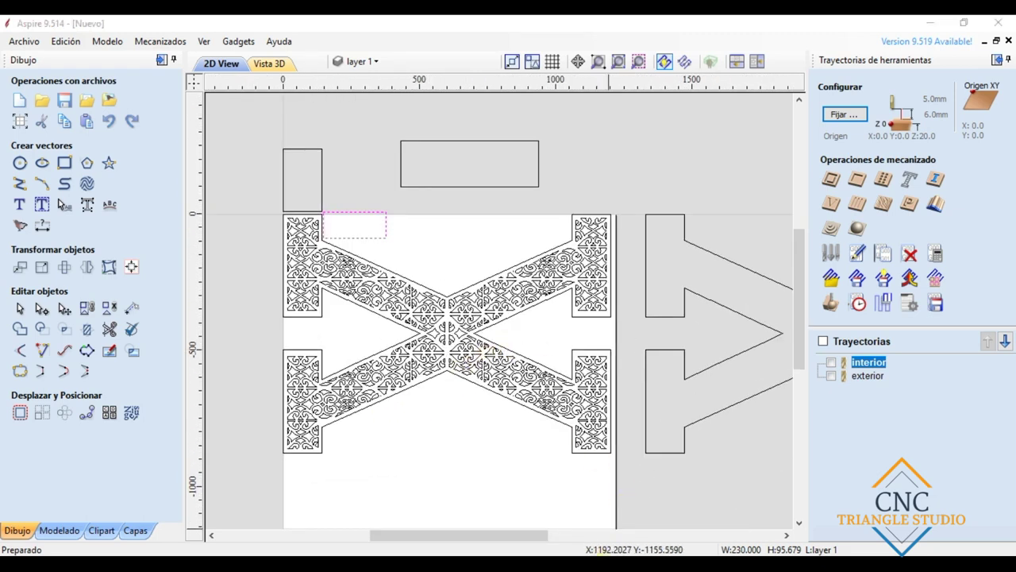
Switch to the X VISTA CALADA 1.20M-MDF6-F6 drawing and examine its full set of rectangular side pieces beside the ornamental X.
left_click(644, 523)
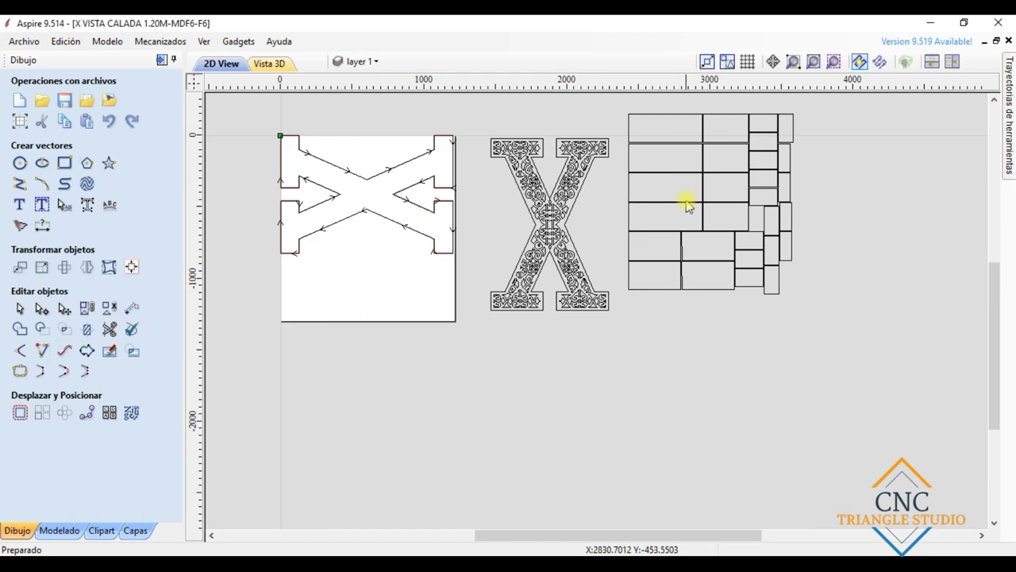
scroll(461, 167, "down", 2)
scroll(547, 317, "up", 3)
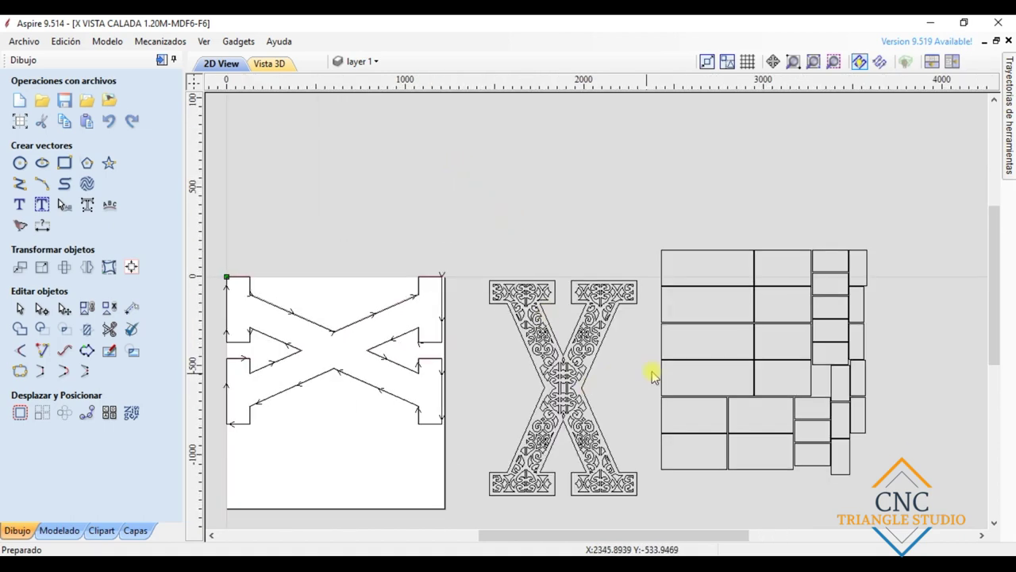
scroll(656, 373, "up", 2)
scroll(556, 295, "down", 1)
scroll(738, 397, "down", 2)
scroll(658, 233, "up", 2)
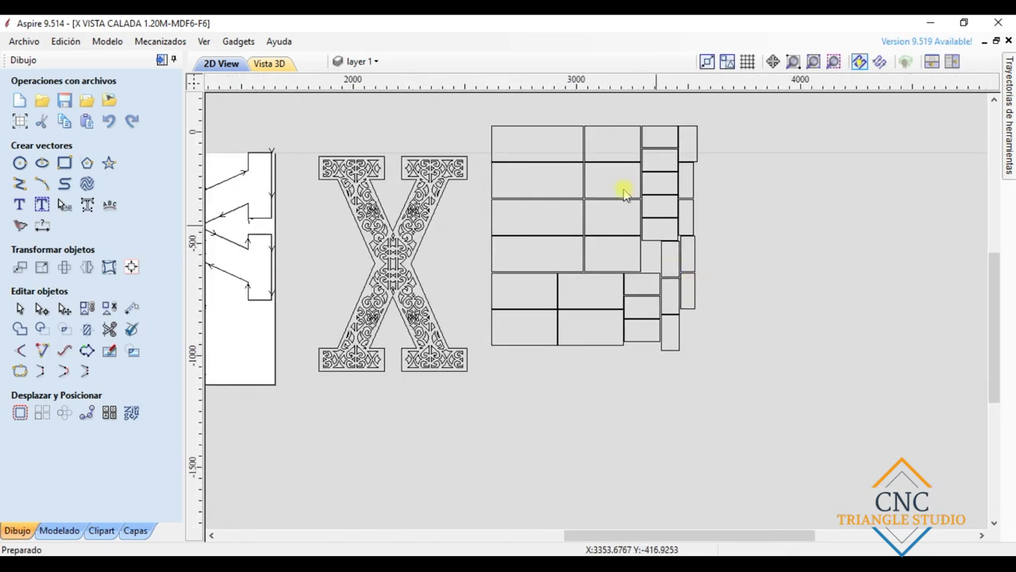
scroll(483, 131, "up", 1)
scroll(442, 135, "up", 2)
scroll(431, 182, "down", 2)
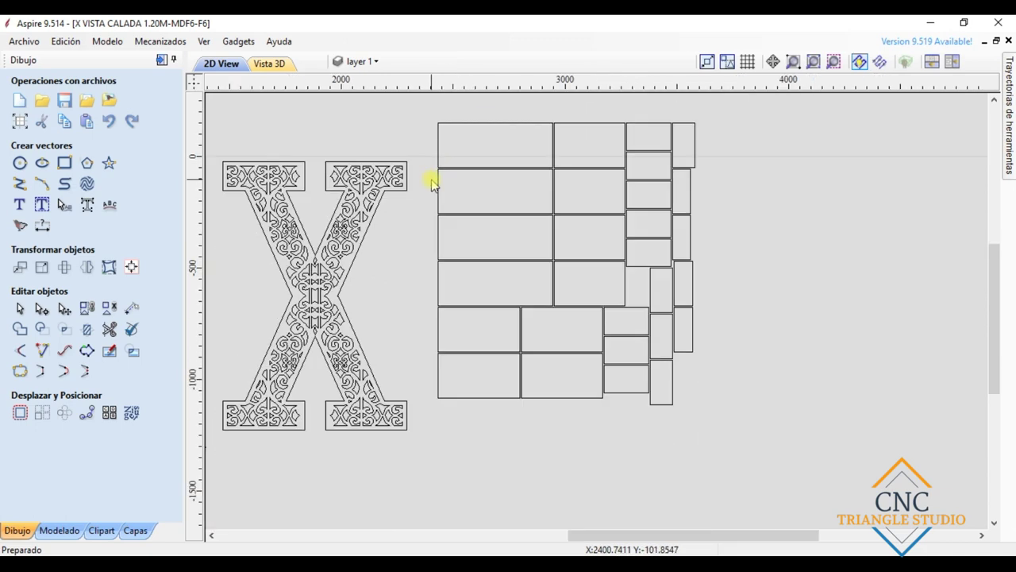
scroll(333, 221, "up", 1)
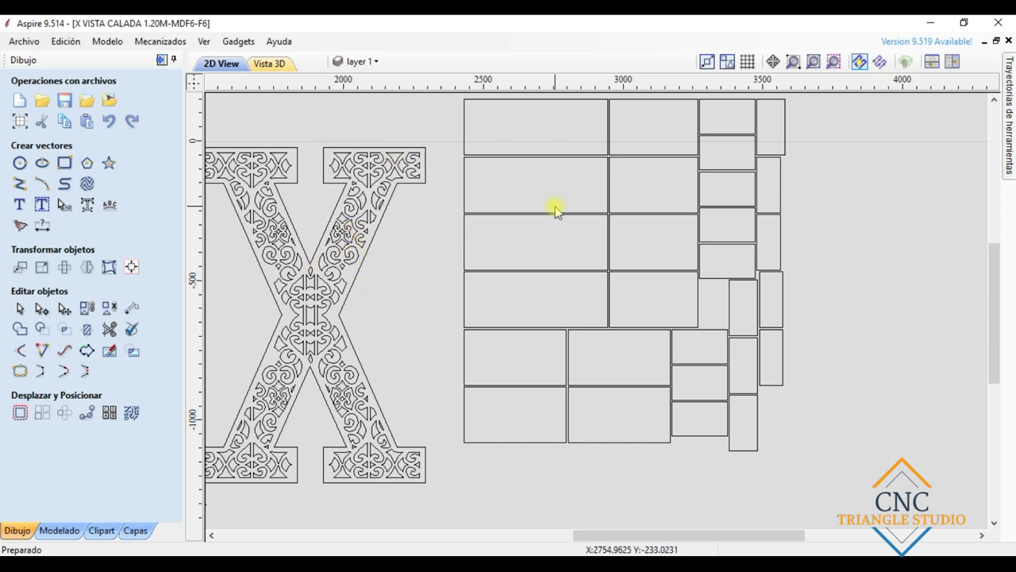
Review the finished X outline beside its ornamental panel and piece set, and keep the toolpath list pinned open.
scroll(579, 262, "down", 3)
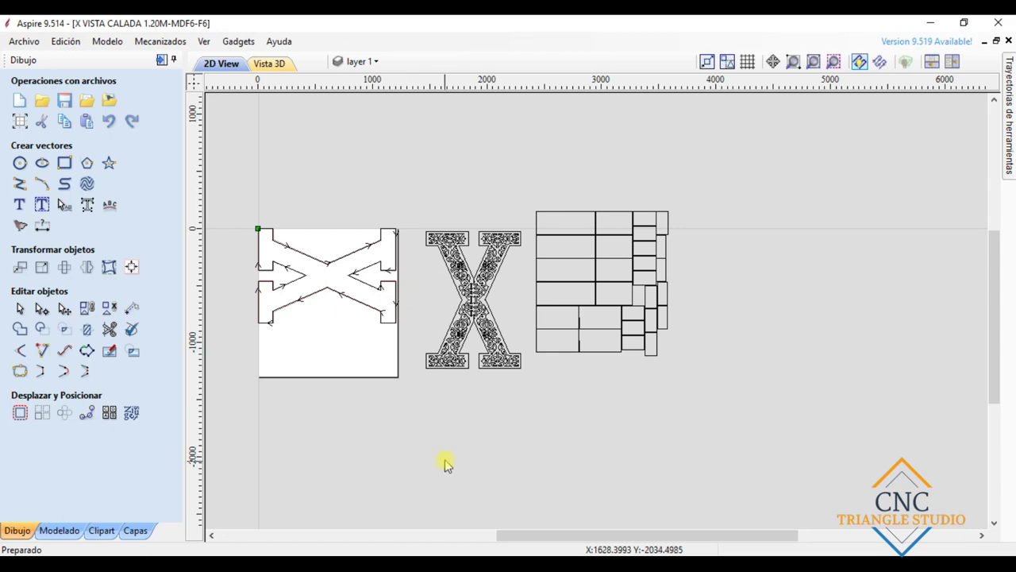
scroll(349, 310, "up", 3)
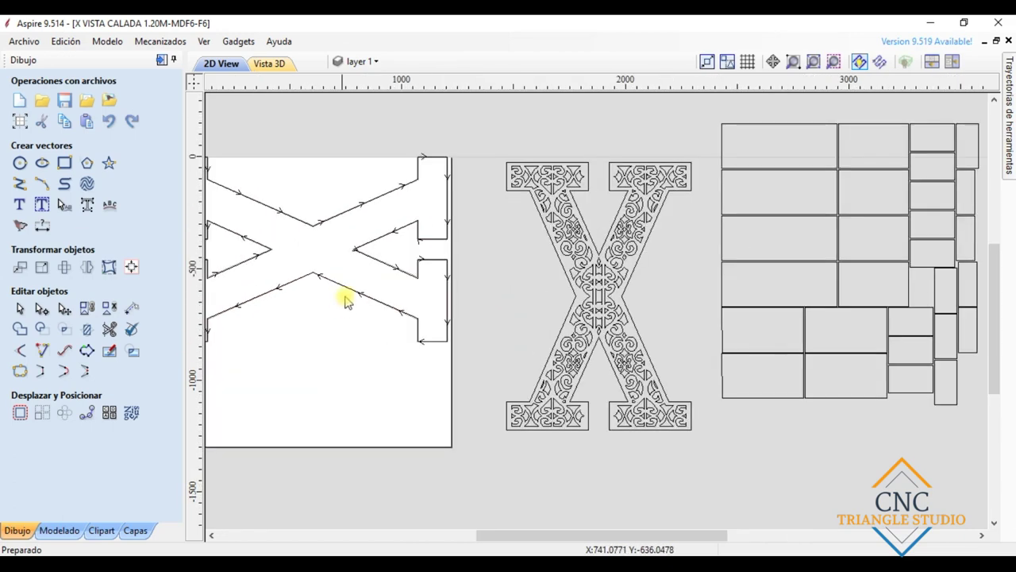
left_click(352, 292)
scroll(351, 291, "down", 3)
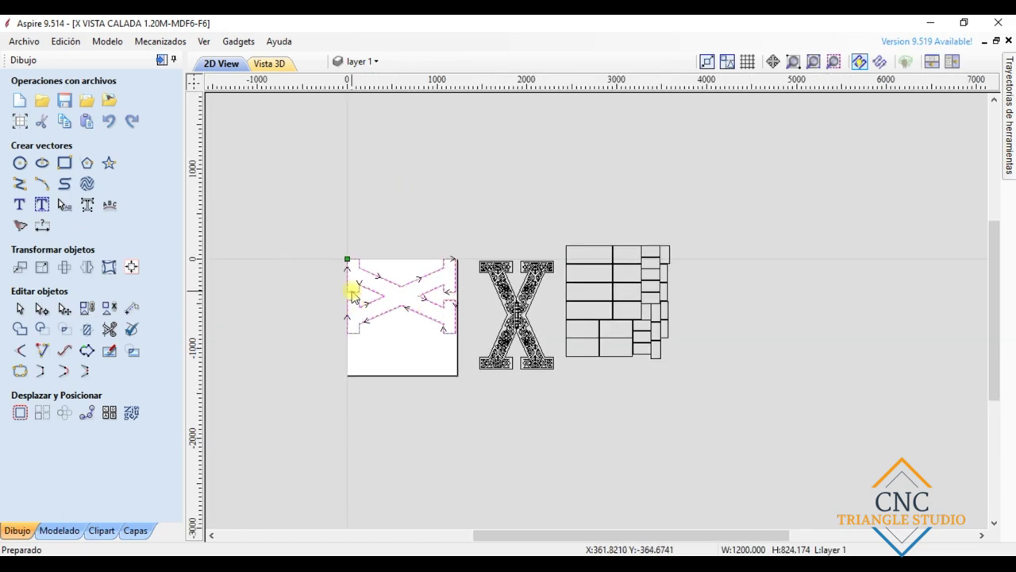
mouse_move(1007, 96)
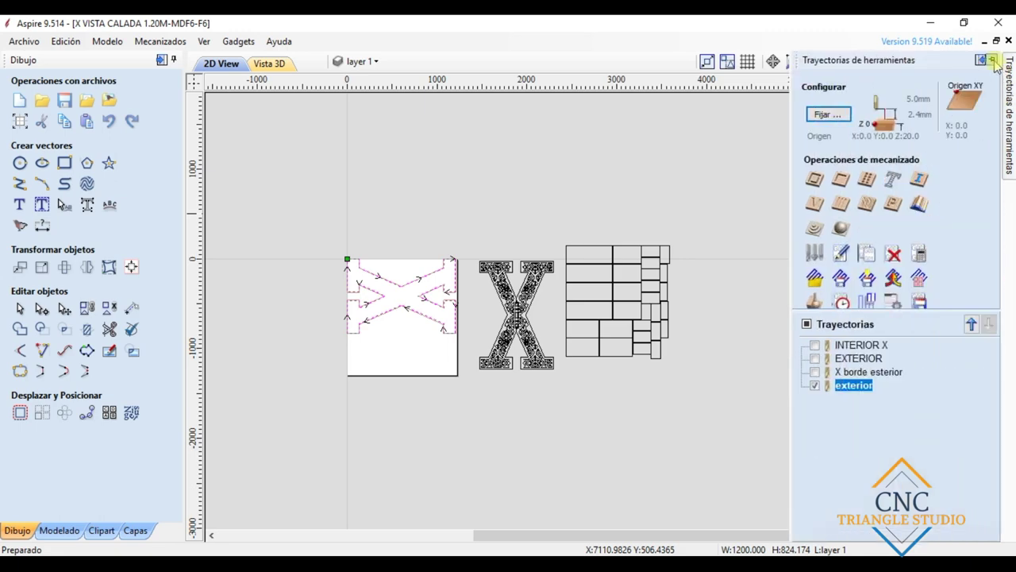
left_click(997, 60)
Switch to the new drawing and move the three rectangular side pieces together off the sheet, beyond its upper-left corner.
mouse_move(603, 551)
left_click(521, 504)
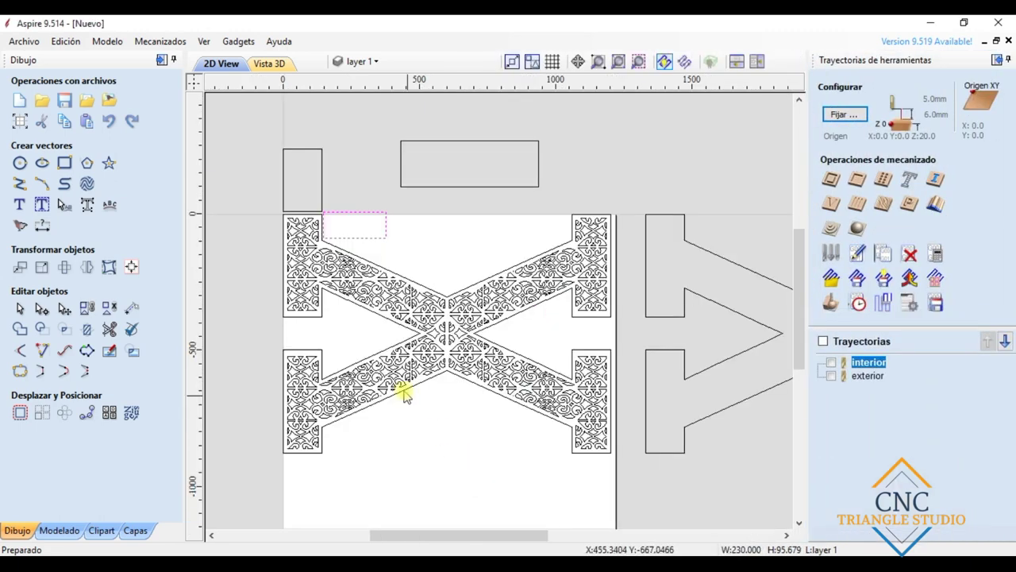
scroll(397, 369, "up", 2)
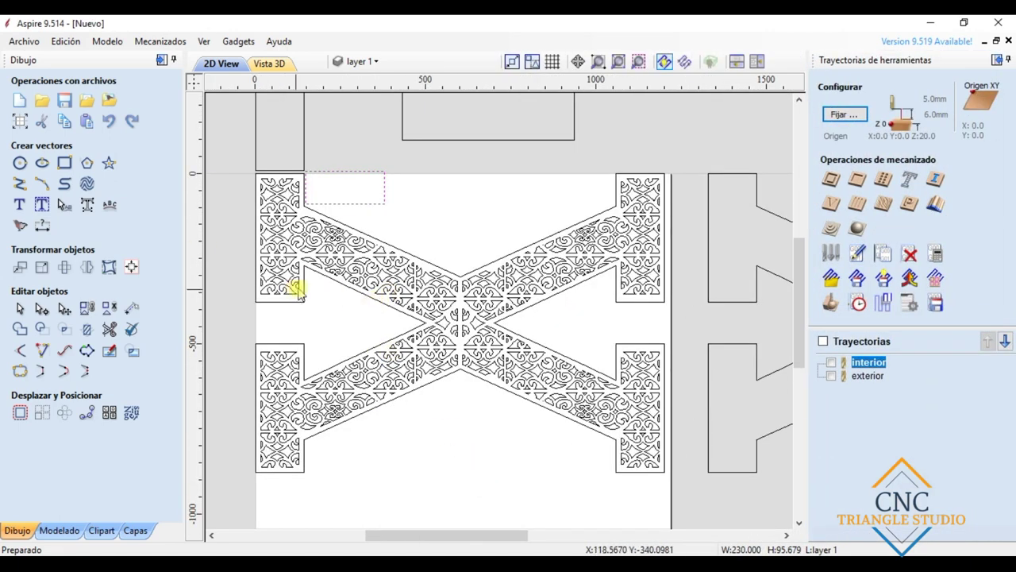
left_click(441, 219)
scroll(487, 213, "down", 2)
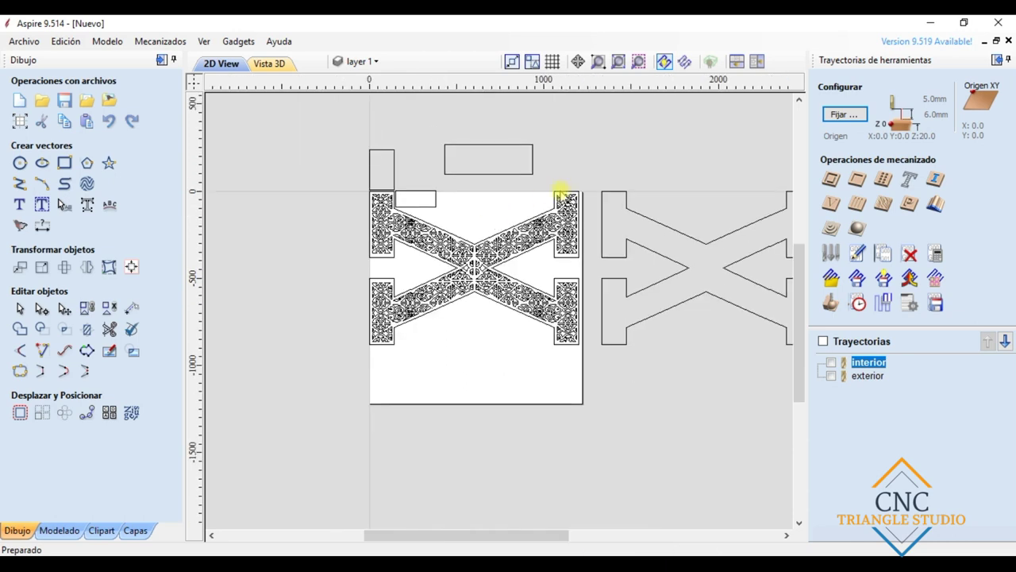
left_click(394, 150)
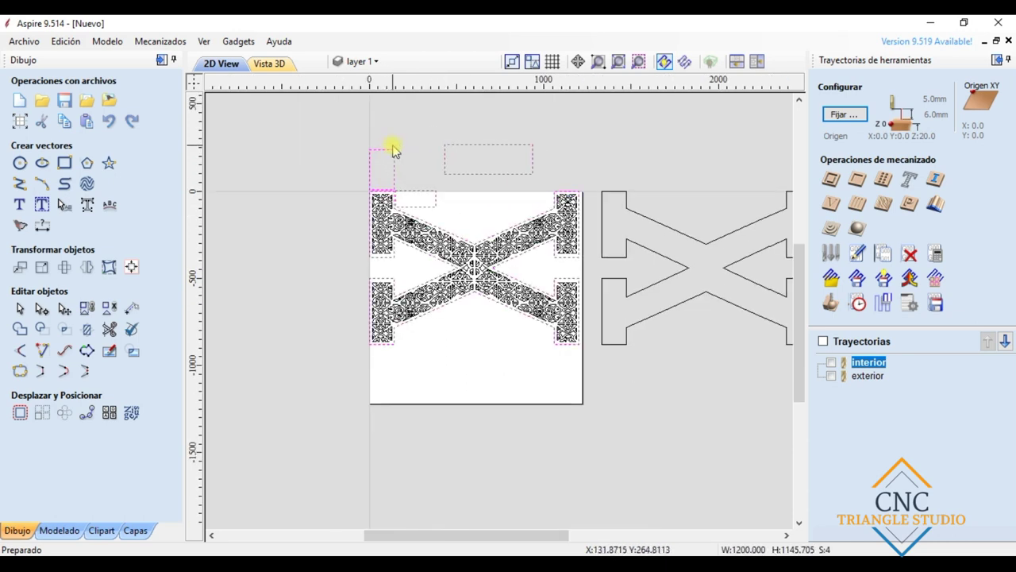
scroll(444, 230, "up", 2)
left_click(446, 233, "ctrl")
scroll(437, 230, "down", 2)
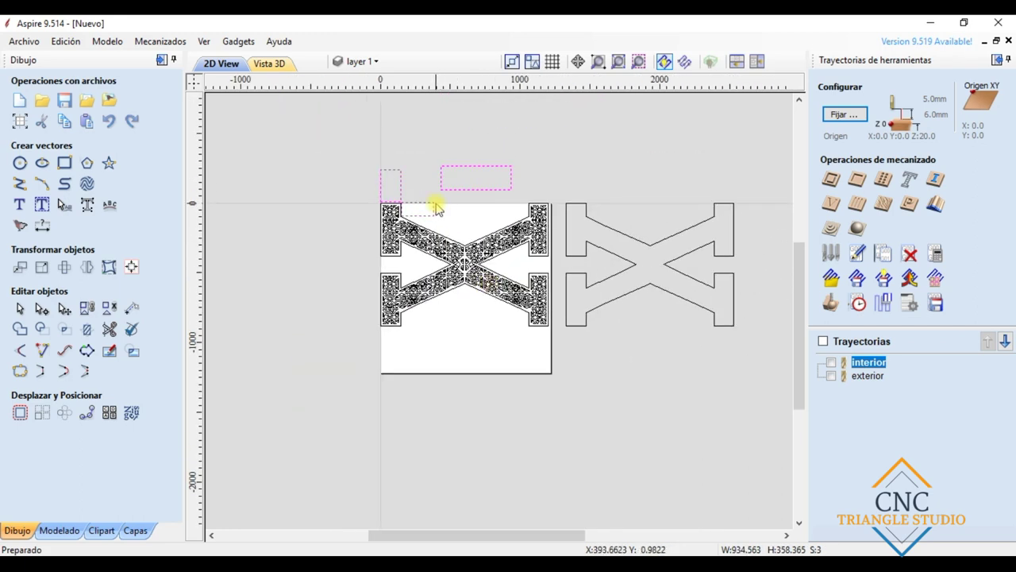
left_click_drag(436, 206, 343, 179)
Move the whole ornamental X with its outline off the sheet to the empty area below and to the right.
left_click(335, 210)
scroll(486, 326, "down", 1)
left_click_drag(535, 350, 392, 227)
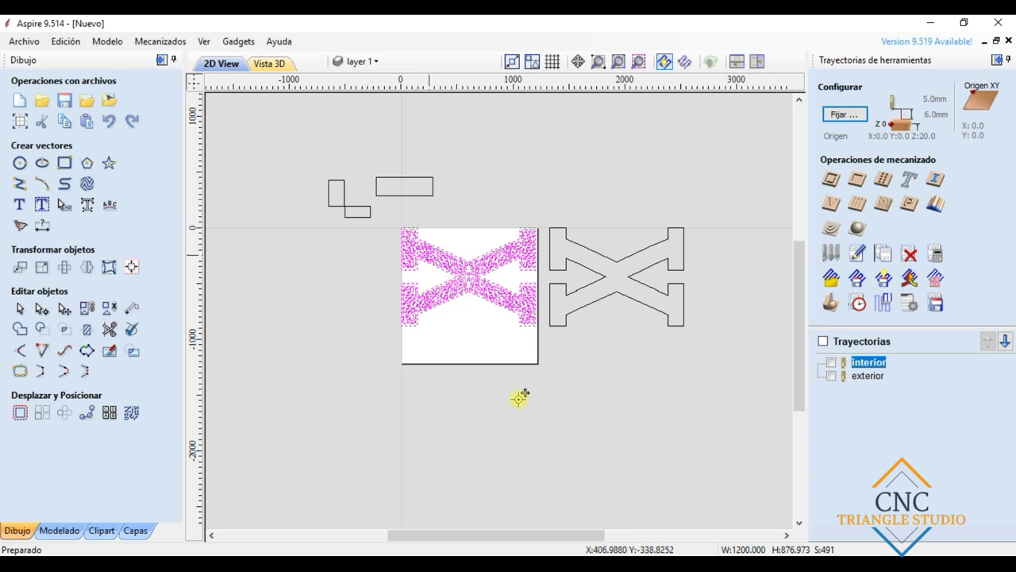
left_click_drag(522, 397, 663, 537)
Return to the X VISTA CALADA 1.20M-MDF6-F6 drawing and examine how its side pieces are packed closely together in columns and rows.
left_click(663, 537)
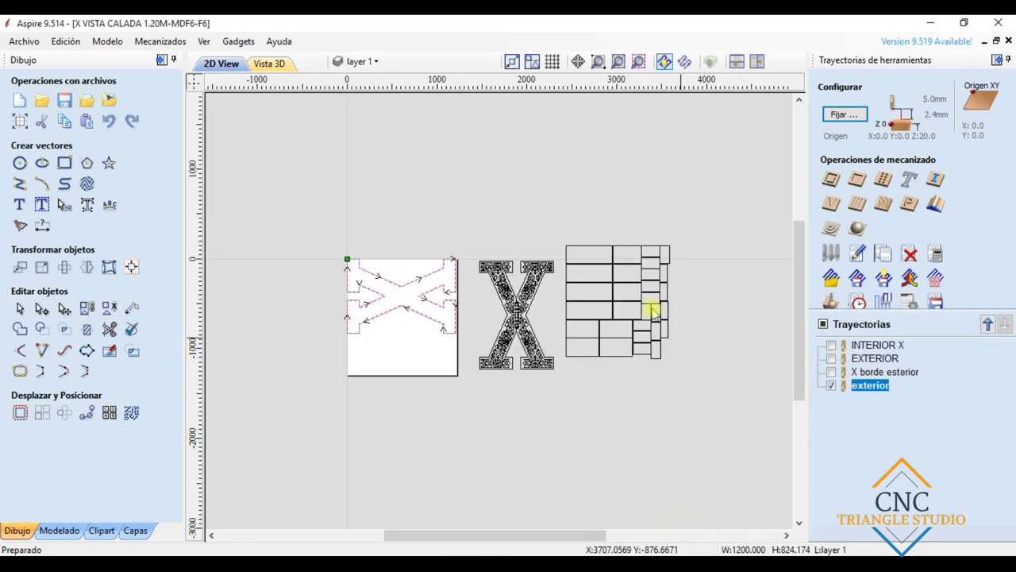
scroll(620, 274, "up", 4)
scroll(673, 401, "down", 2)
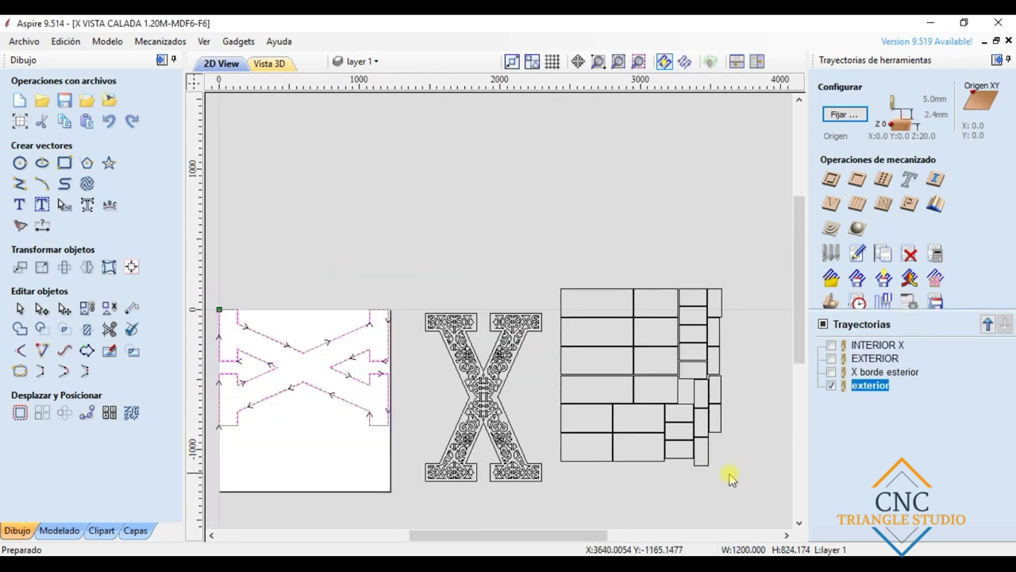
left_click_drag(564, 266, 564, 270)
left_click(751, 430)
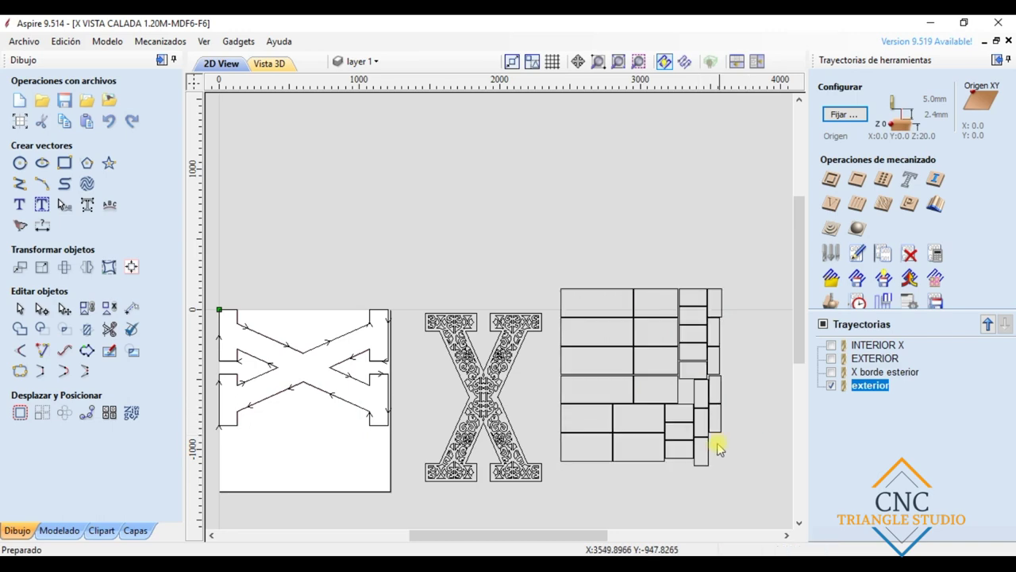
scroll(675, 382, "up", 3)
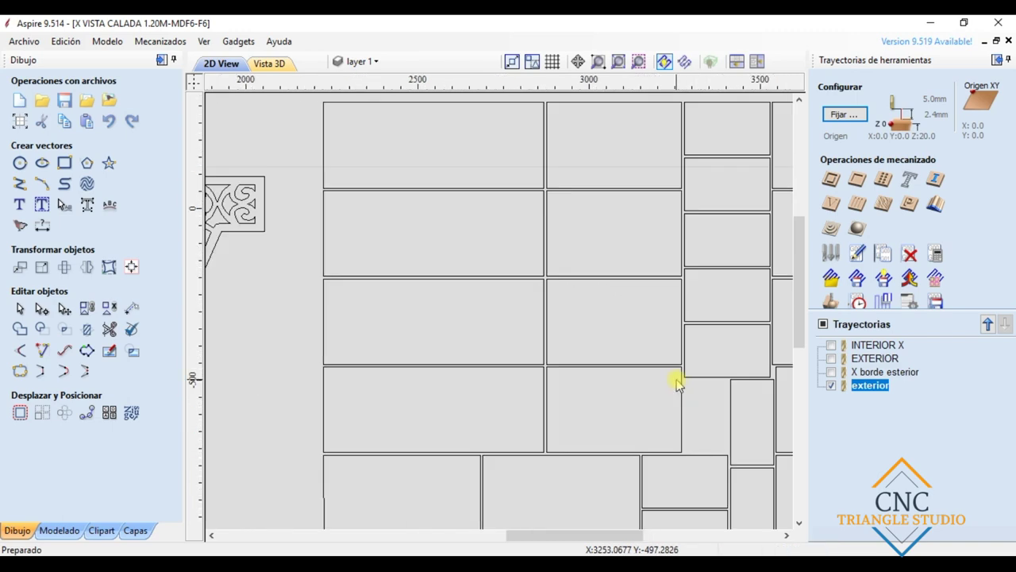
scroll(676, 381, "down", 4)
scroll(624, 447, "down", 2)
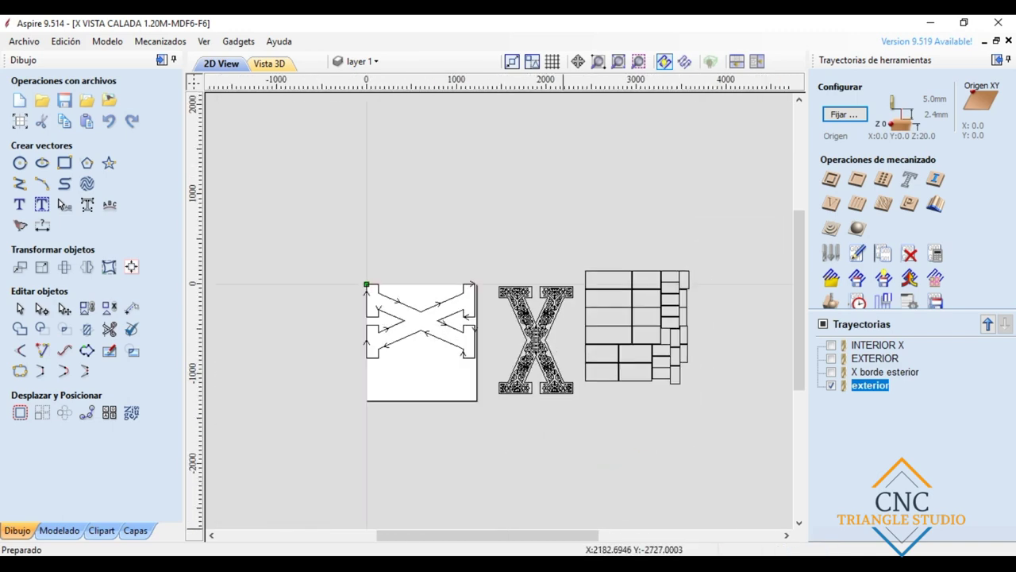
Switch back to the new drawing and shift the smallest side piece slightly right, clear of the upright piece.
left_click(470, 524)
scroll(336, 220, "up", 1)
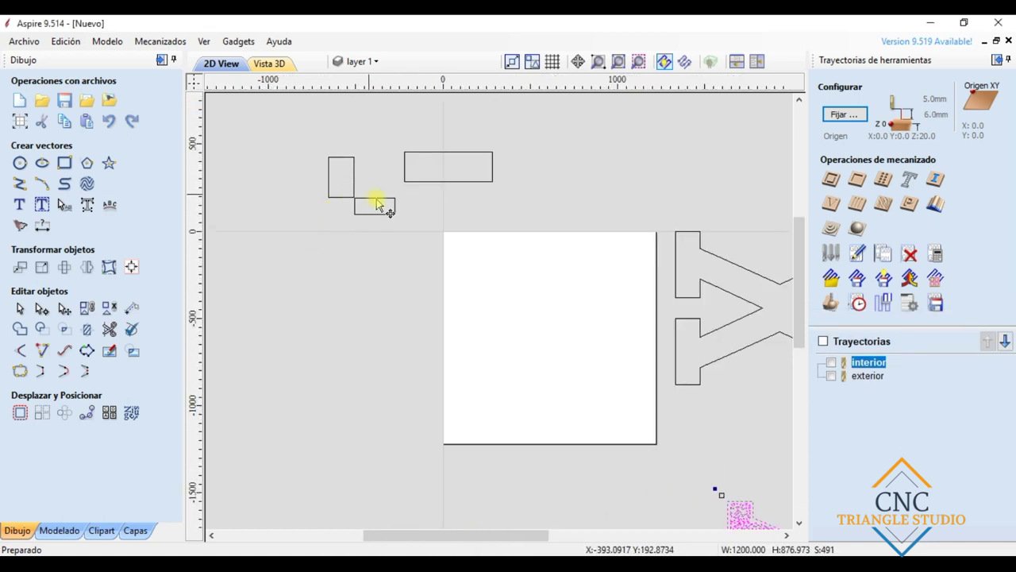
left_click(377, 197)
left_click_drag(377, 196, 397, 197)
Select the three side pieces and place a copy of the set directly below the originals.
left_click(553, 243)
left_click_drag(517, 245, 278, 93)
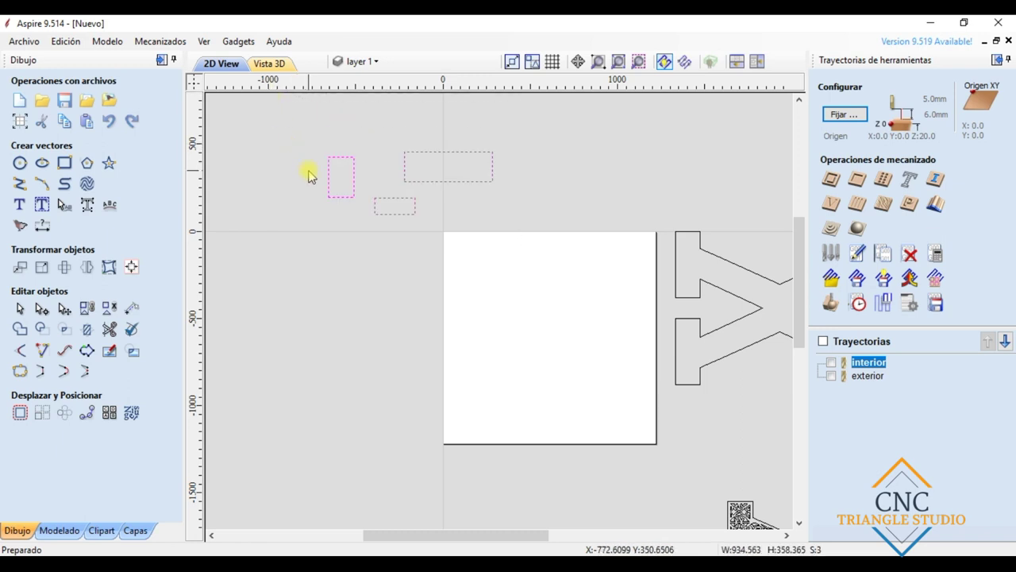
left_click(349, 186)
left_click(357, 186)
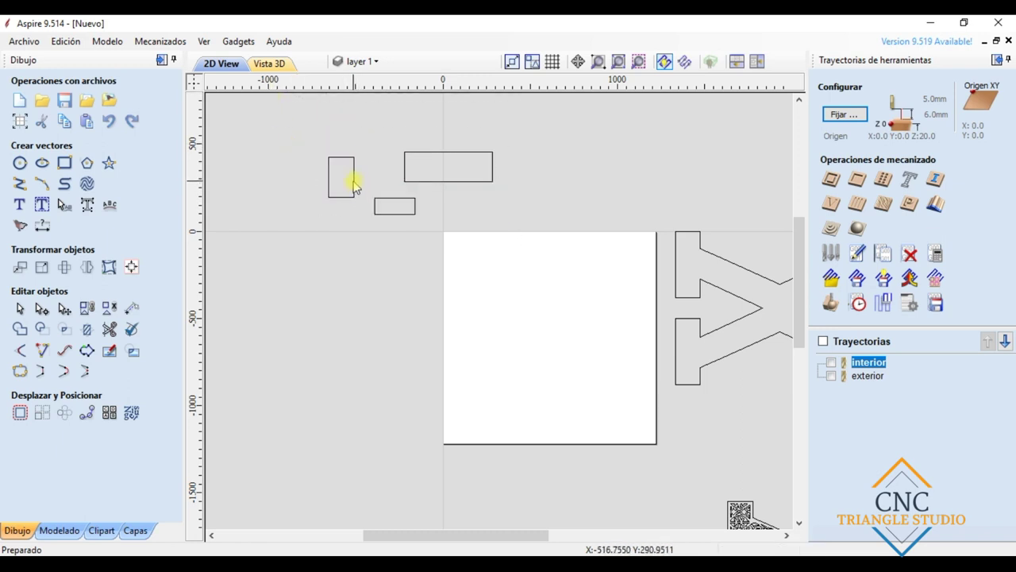
left_click(412, 213)
left_click(421, 183, "shift")
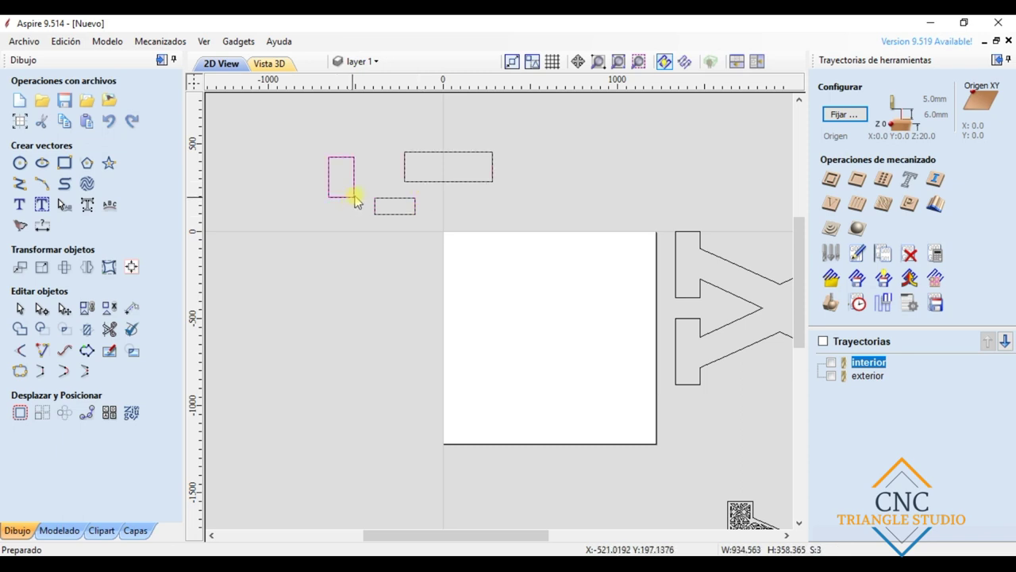
left_click_drag(351, 188, 354, 269, "ctrl")
Select both sets of side pieces and place a copy of all six on the material sheet.
left_click_drag(543, 346, 317, 220)
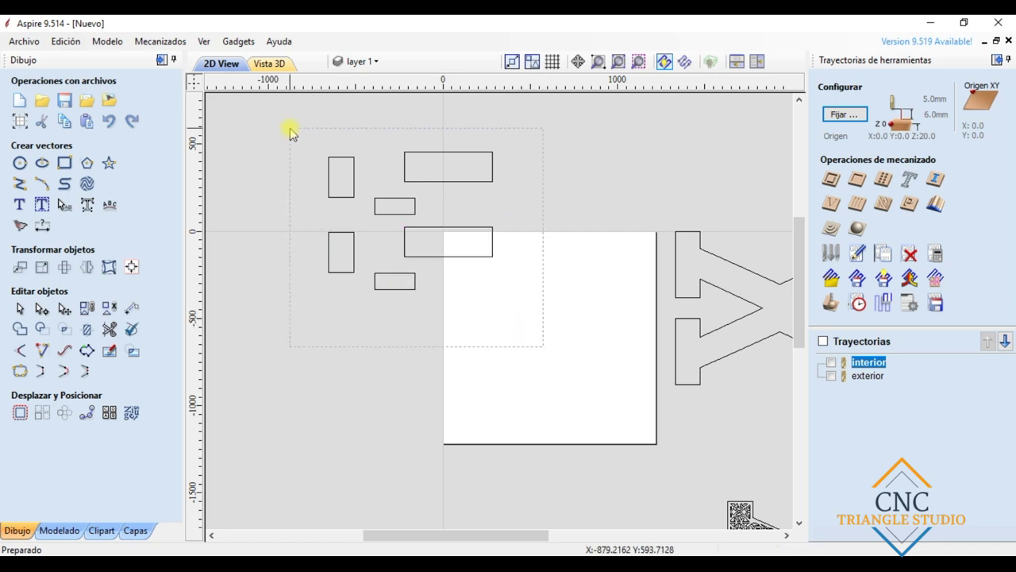
left_click_drag(289, 128, 290, 128)
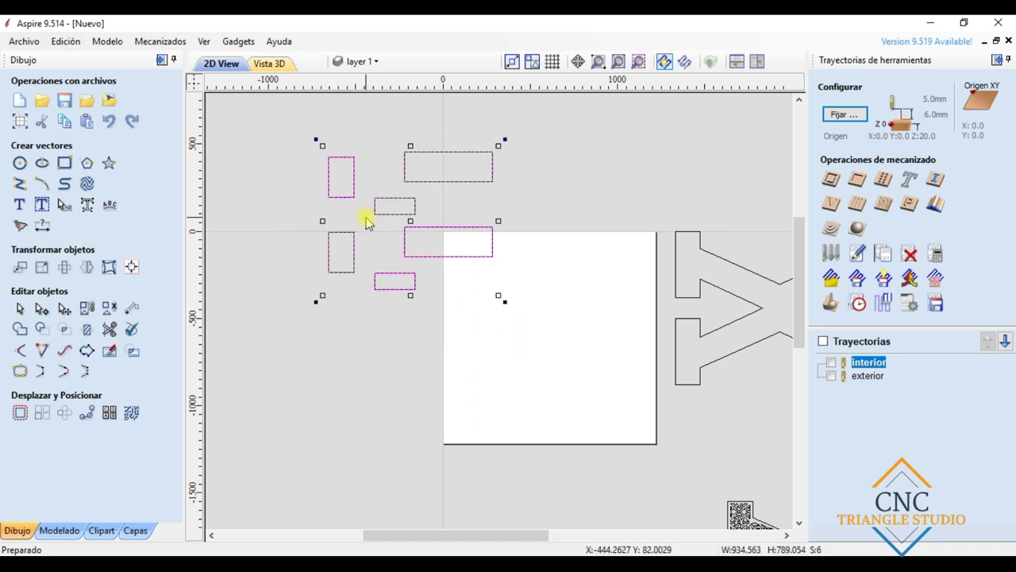
left_click_drag(407, 214, 539, 327)
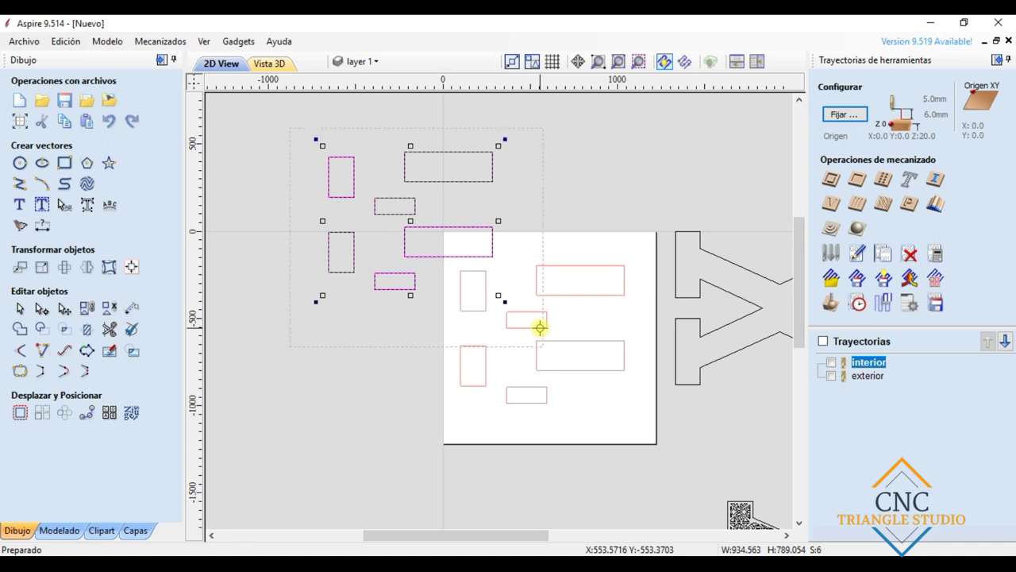
left_click(567, 453)
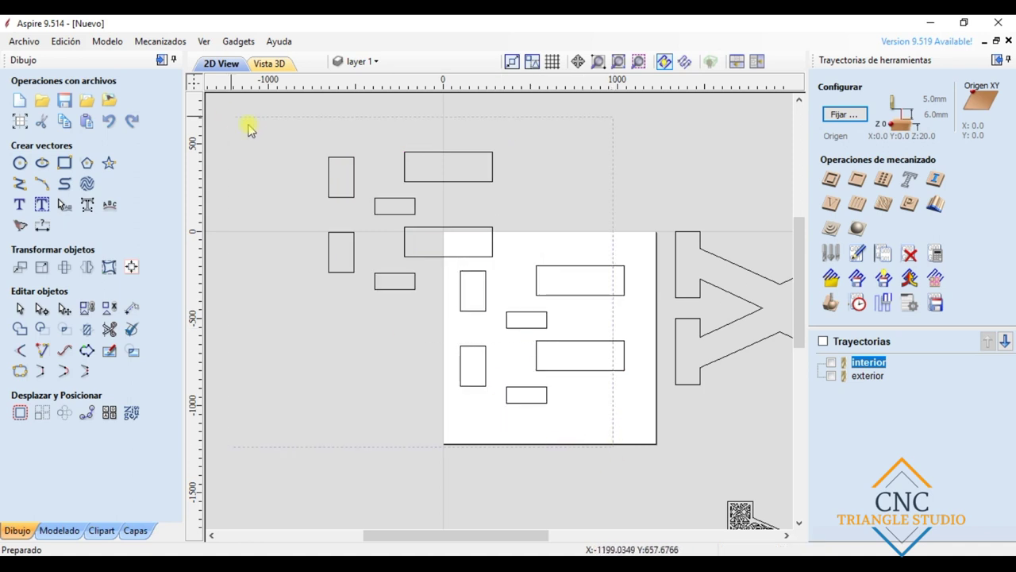
Review the copied side pieces against the plain X outline and the ornamental X to check which pieces belong together.
key("ctrl+a")
scroll(427, 323, "down", 2)
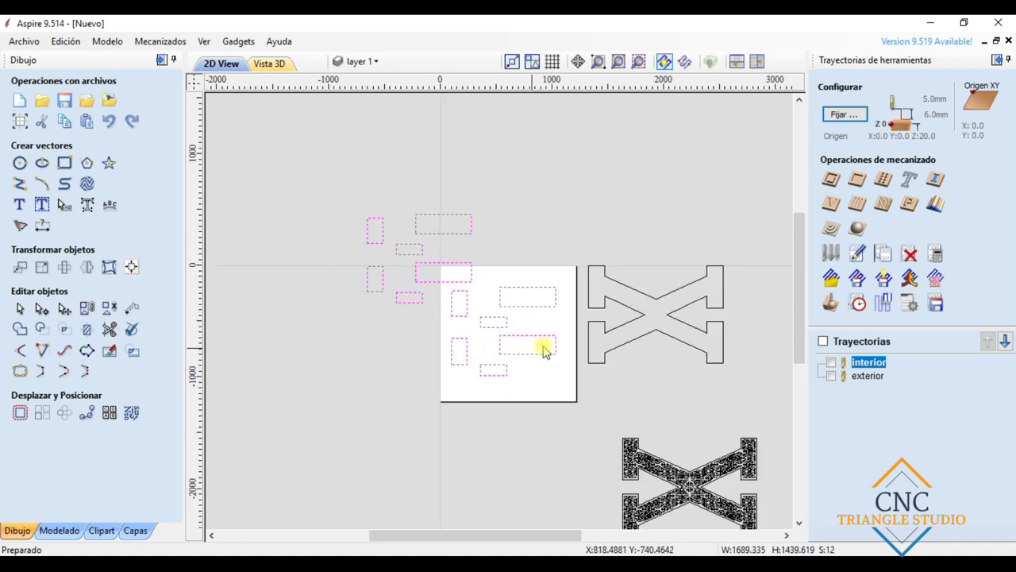
left_click(561, 354)
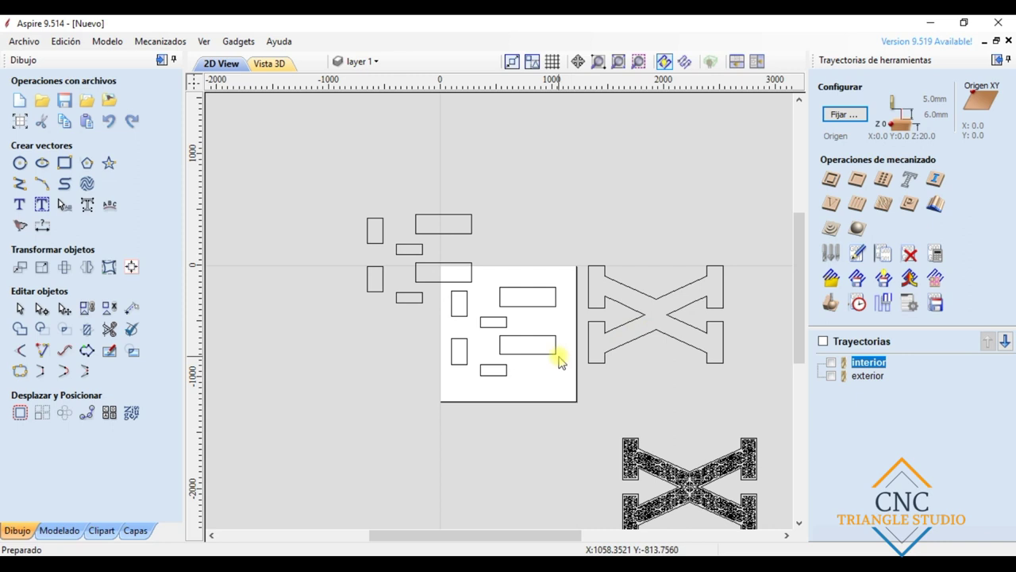
scroll(566, 377, "up", 1)
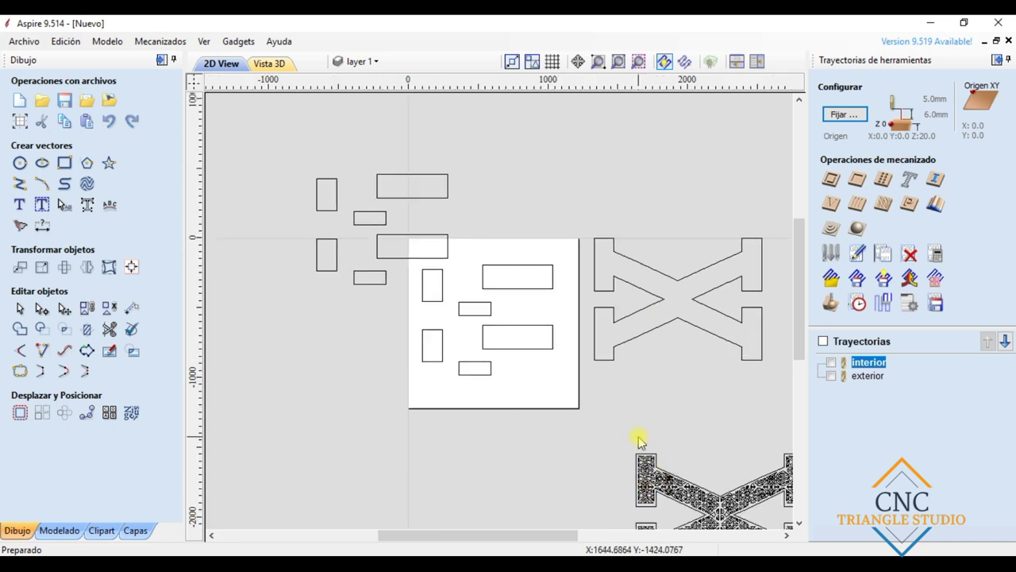
scroll(640, 442, "down", 3)
scroll(651, 465, "up", 2)
scroll(287, 155, "up", 1)
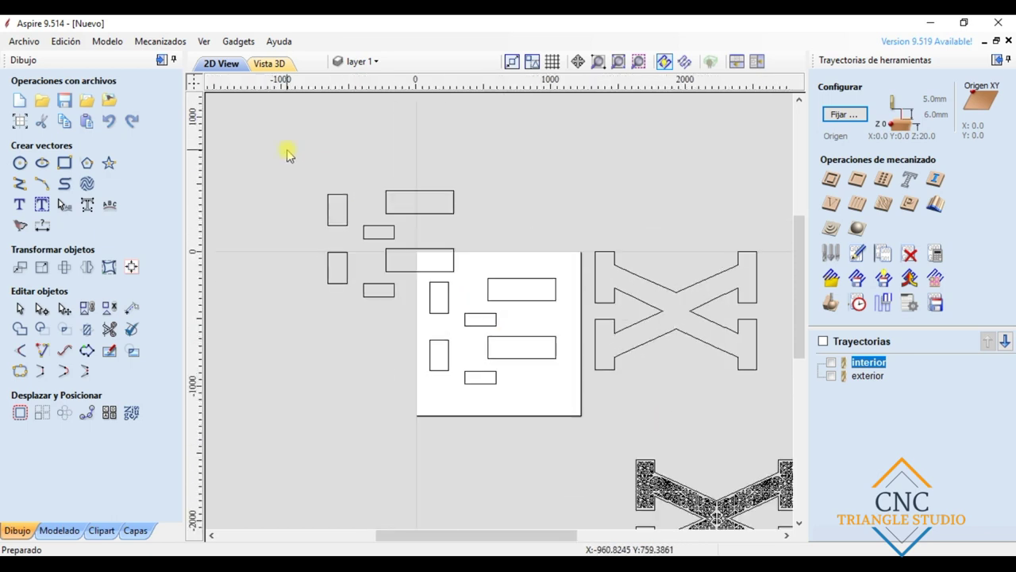
left_click_drag(367, 248, 247, 221)
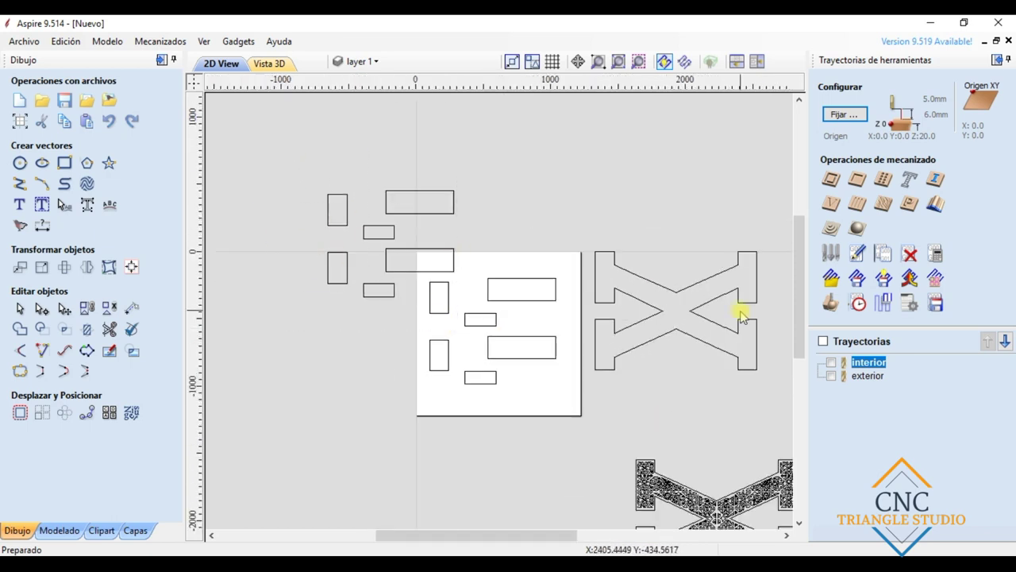
left_click(656, 316)
scroll(656, 316, "down", 3)
scroll(715, 463, "up", 1)
left_click_drag(725, 476, 569, 343)
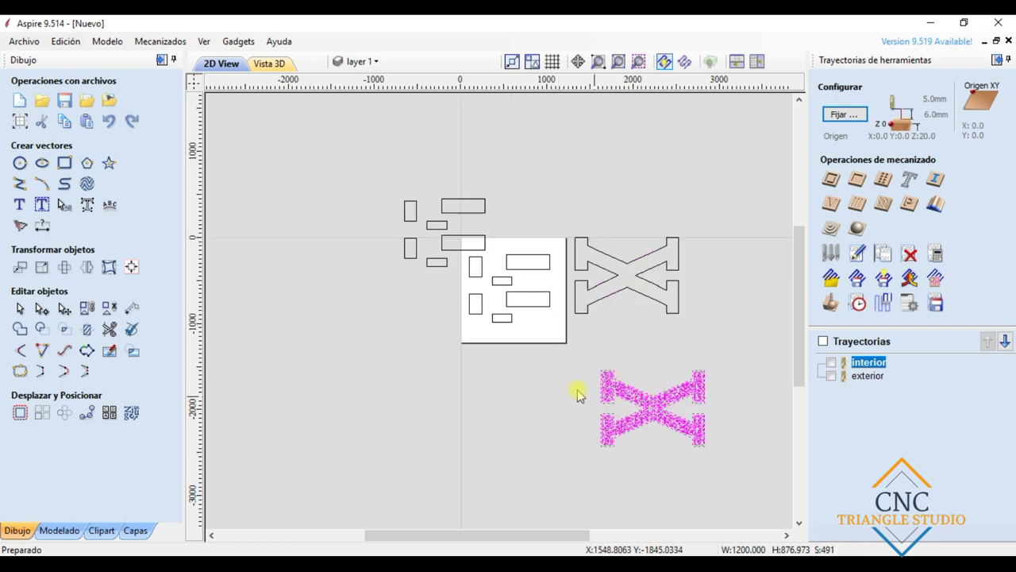
Select all twelve rectangular side pieces and check how the pieces are arranged in the finished reference file.
left_click_drag(549, 337, 392, 195)
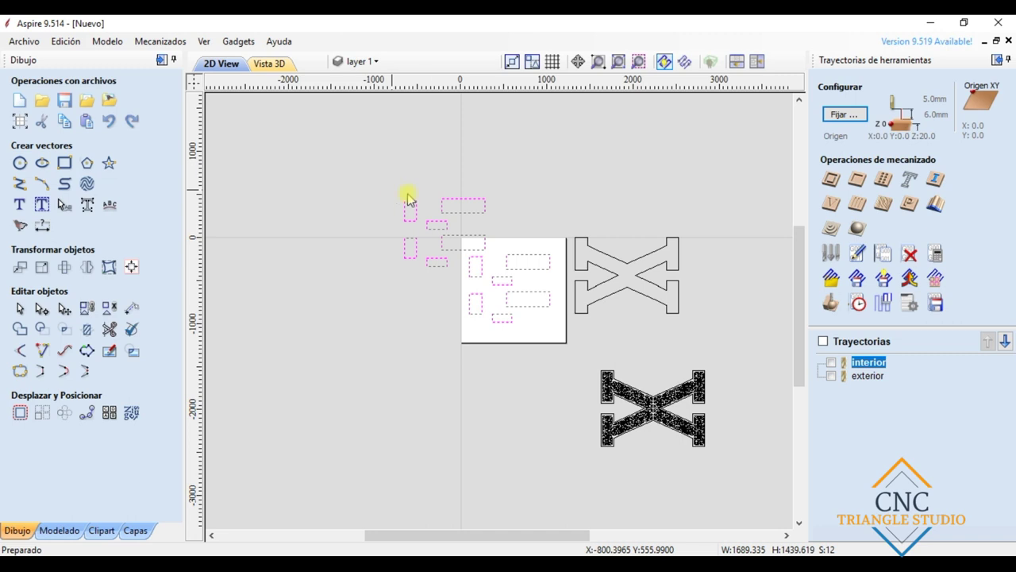
scroll(431, 238, "up", 2)
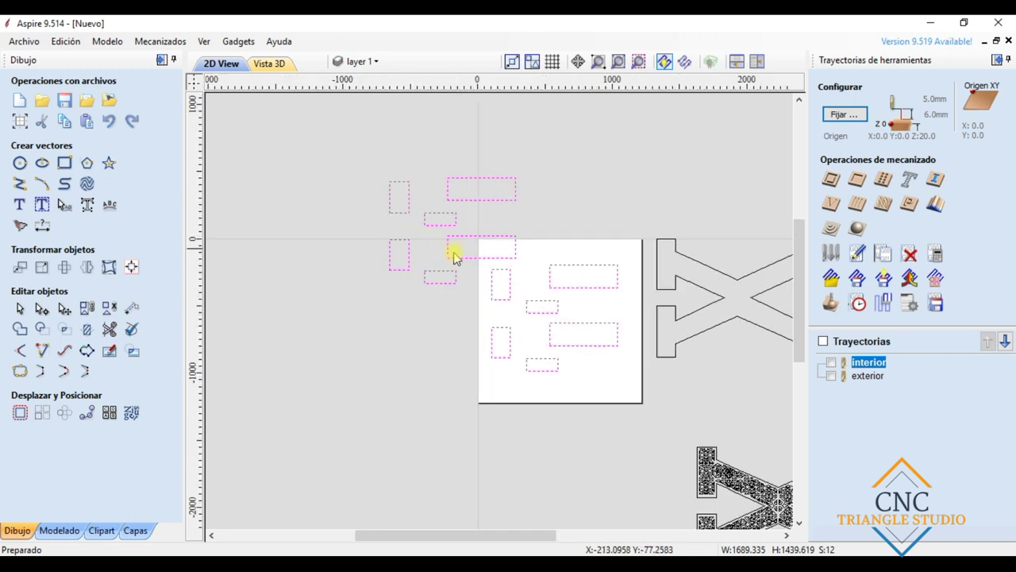
scroll(460, 266, "down", 1)
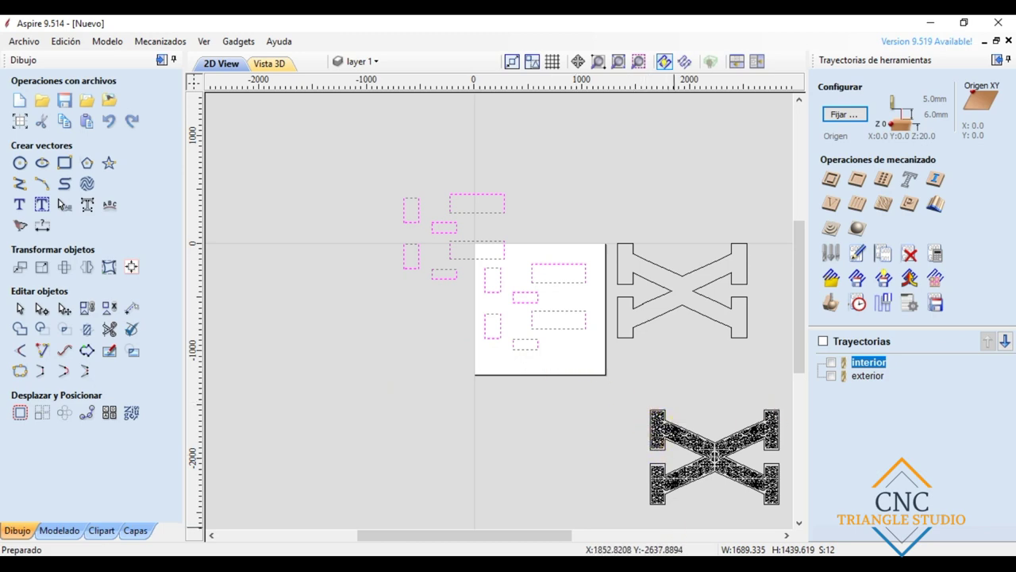
left_click(699, 494)
scroll(675, 322, "up", 2)
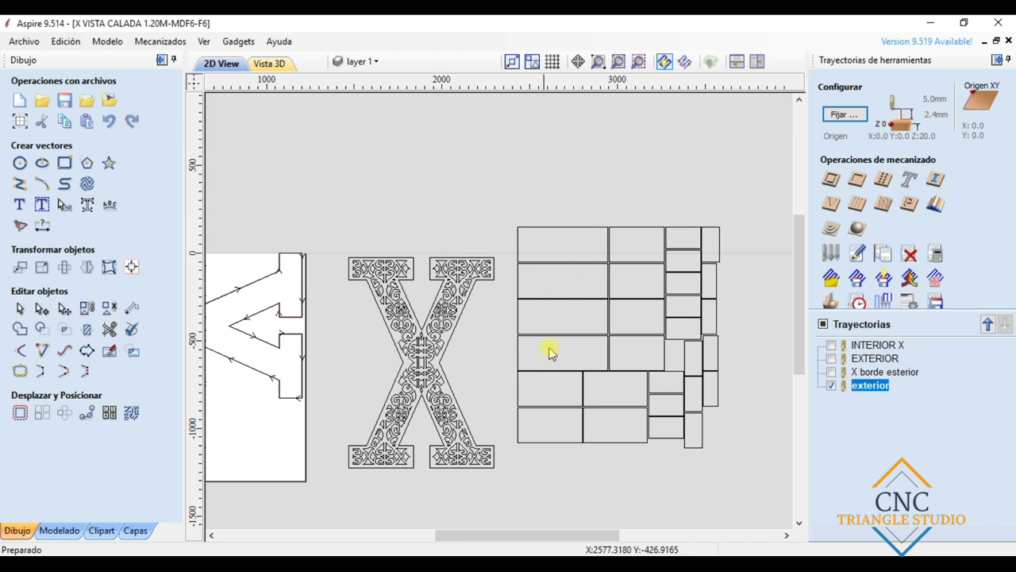
left_click(509, 508)
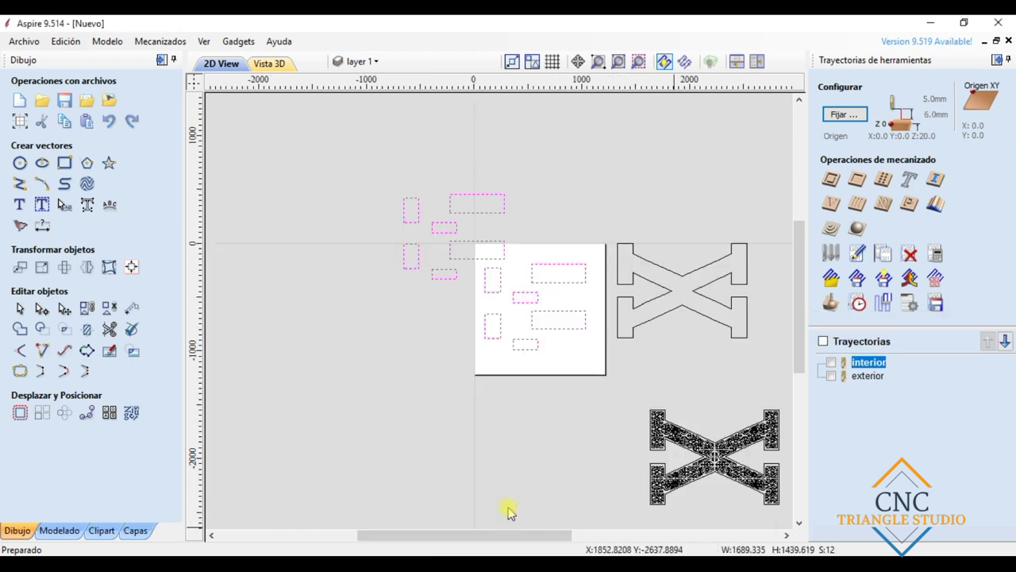
Nest the twelve selected pieces on the sheet with a 7 mm tool diameter, zero clearance and border gap, rotation allowed, grouped along Y.
left_click(22, 371)
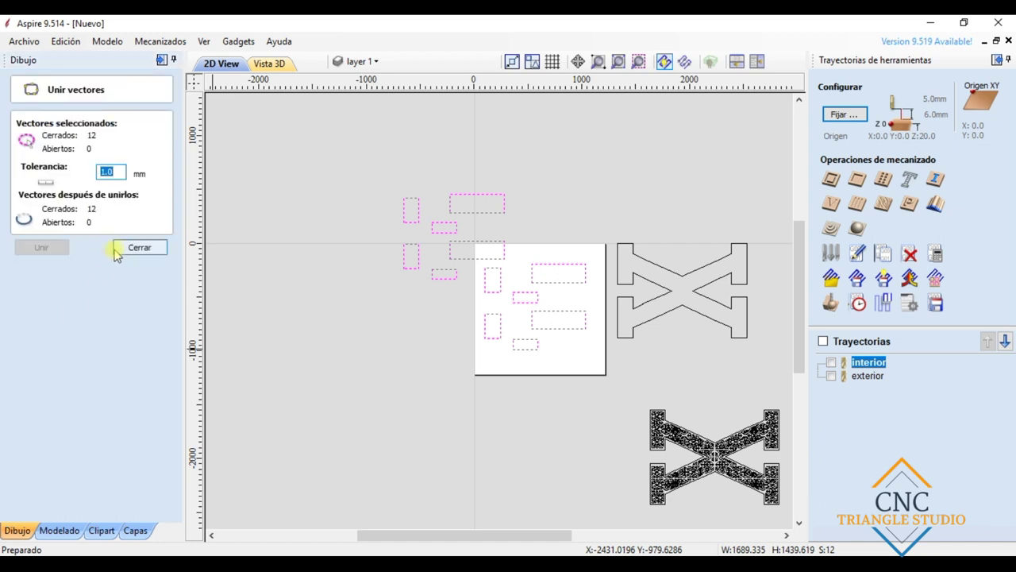
left_click(129, 248)
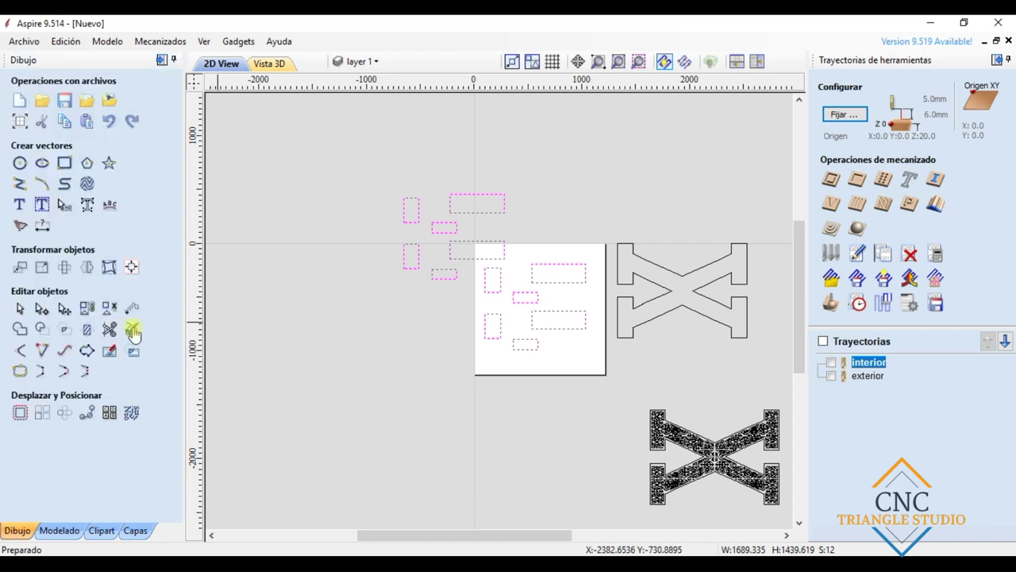
left_click(130, 414)
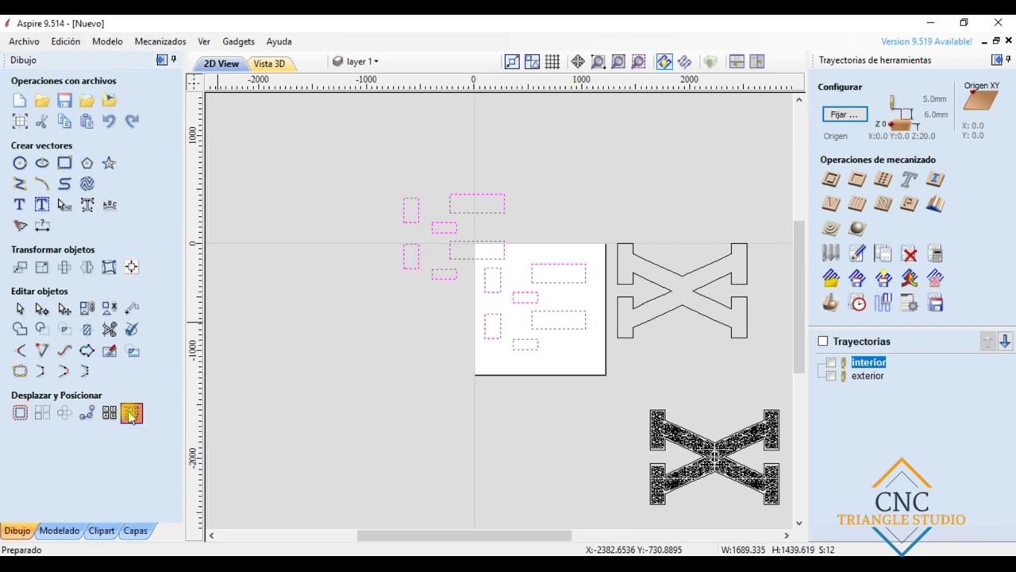
left_click_drag(114, 129, 78, 135)
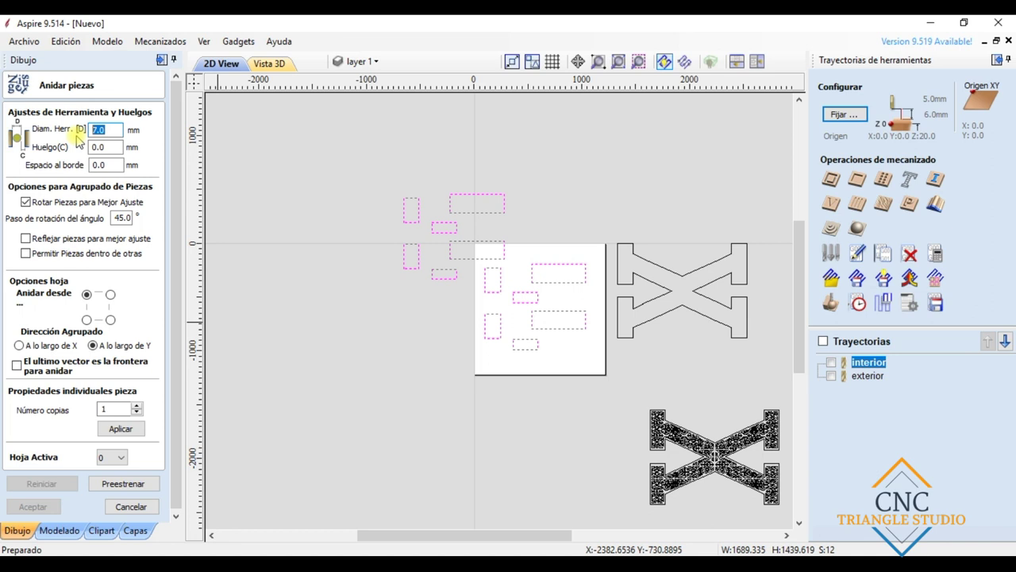
left_click(99, 147)
scroll(173, 180, "down", 1)
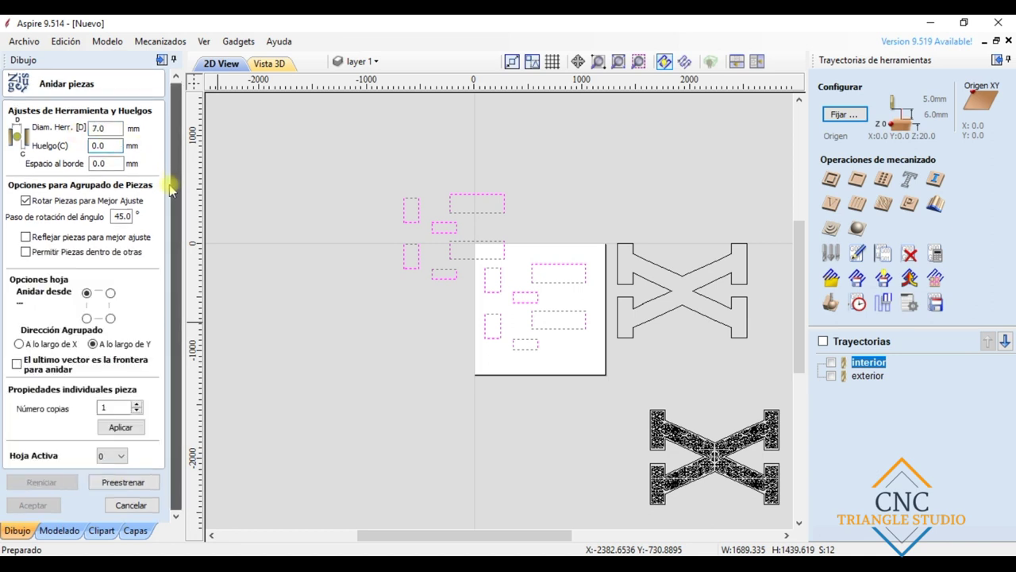
left_click(143, 486)
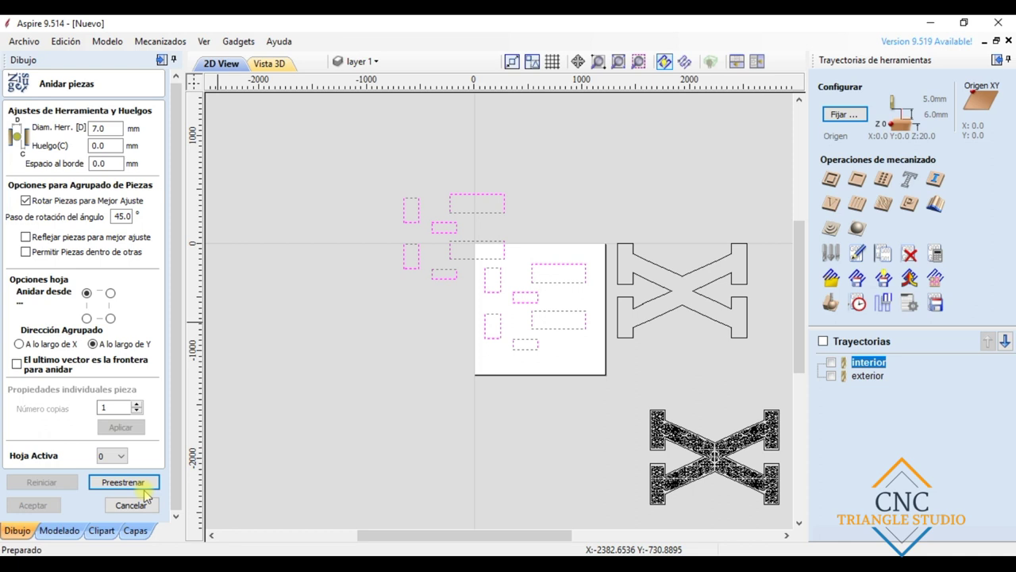
scroll(571, 250, "up", 5)
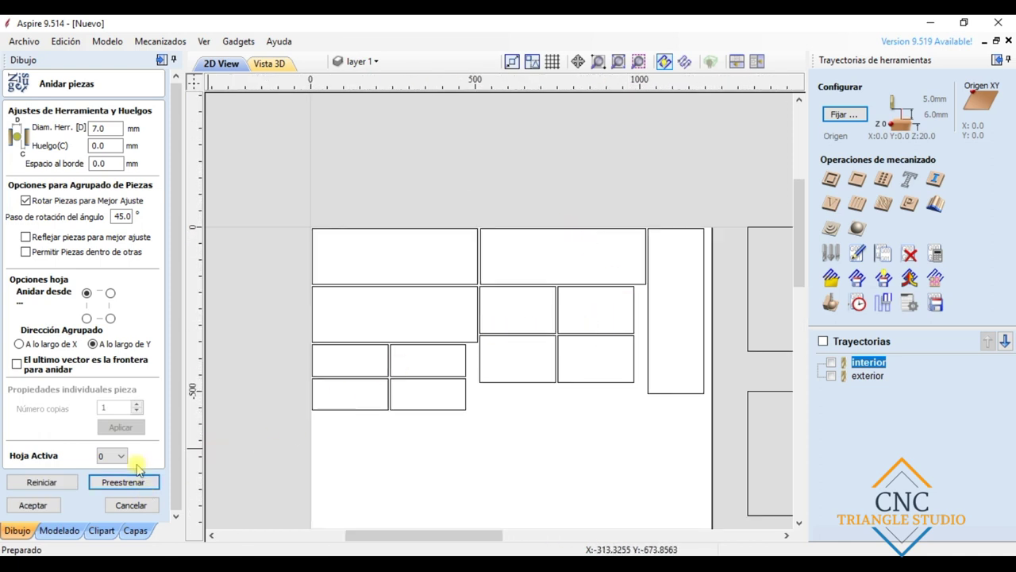
left_click(34, 505)
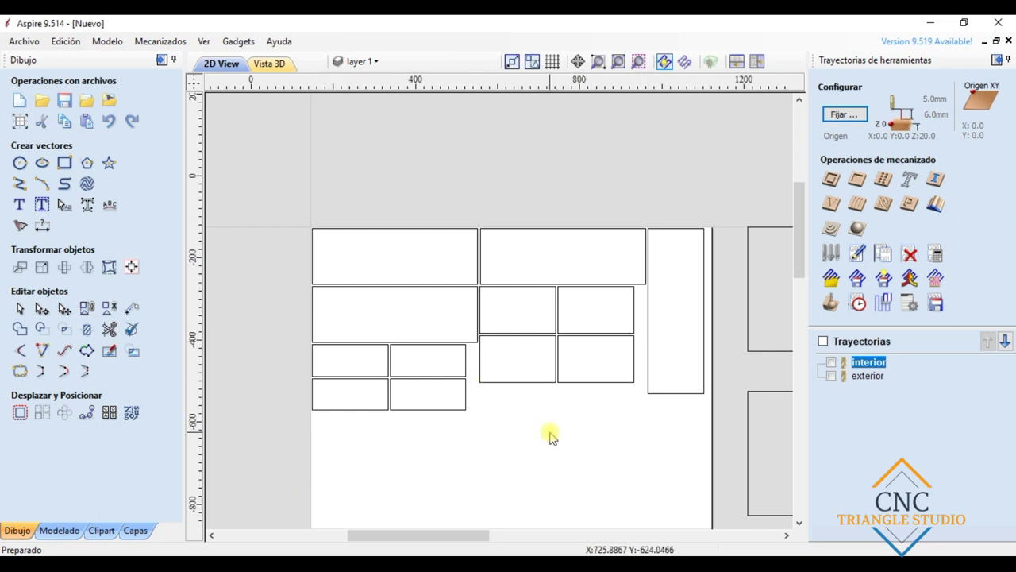
Examine the gaps between the nested pieces and the free area left on the material sheet.
left_click_drag(715, 433, 307, 220)
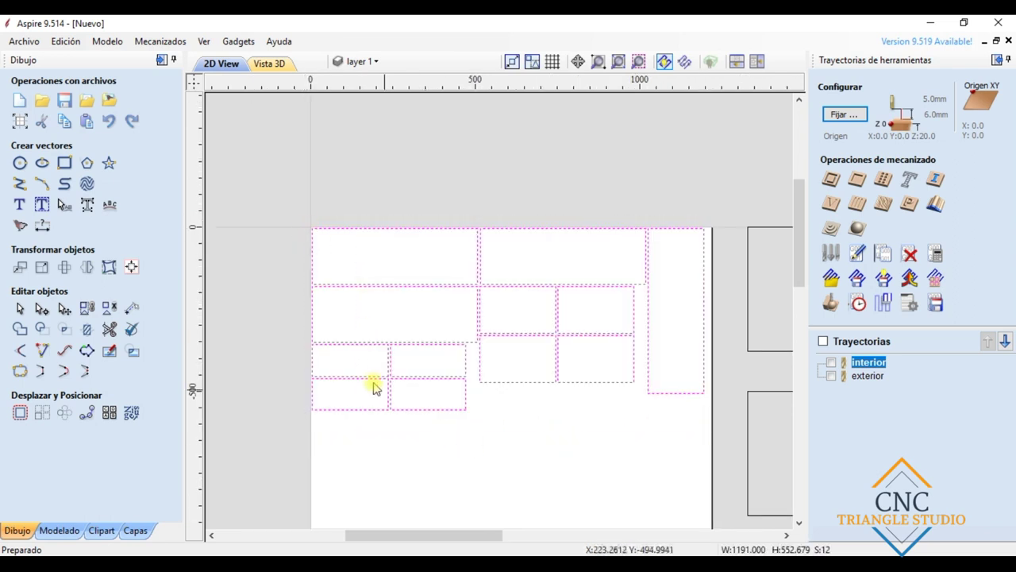
scroll(393, 361, "up", 3)
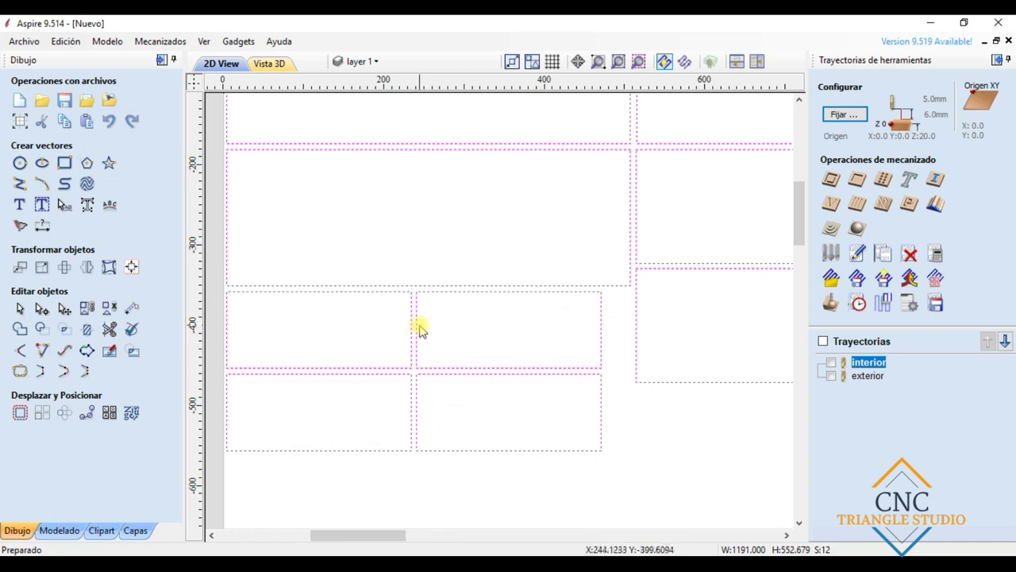
left_click(617, 431)
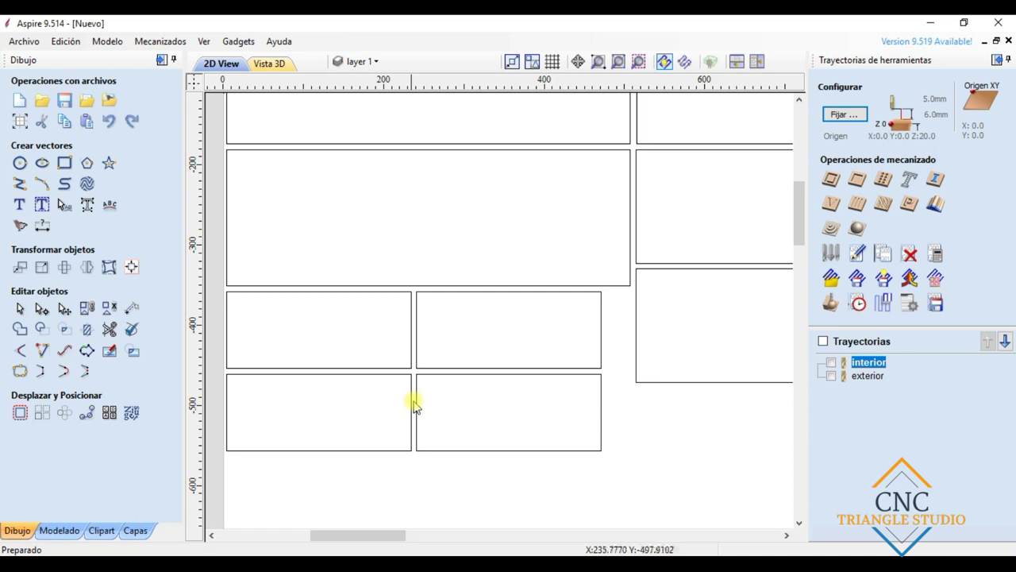
scroll(437, 345, "down", 3)
scroll(601, 302, "up", 1)
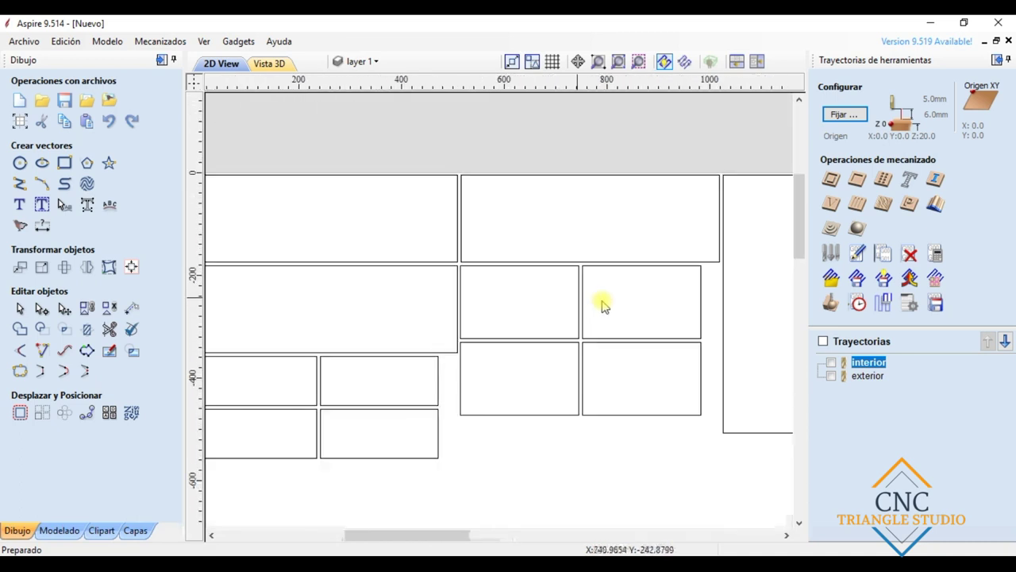
scroll(605, 302, "down", 1)
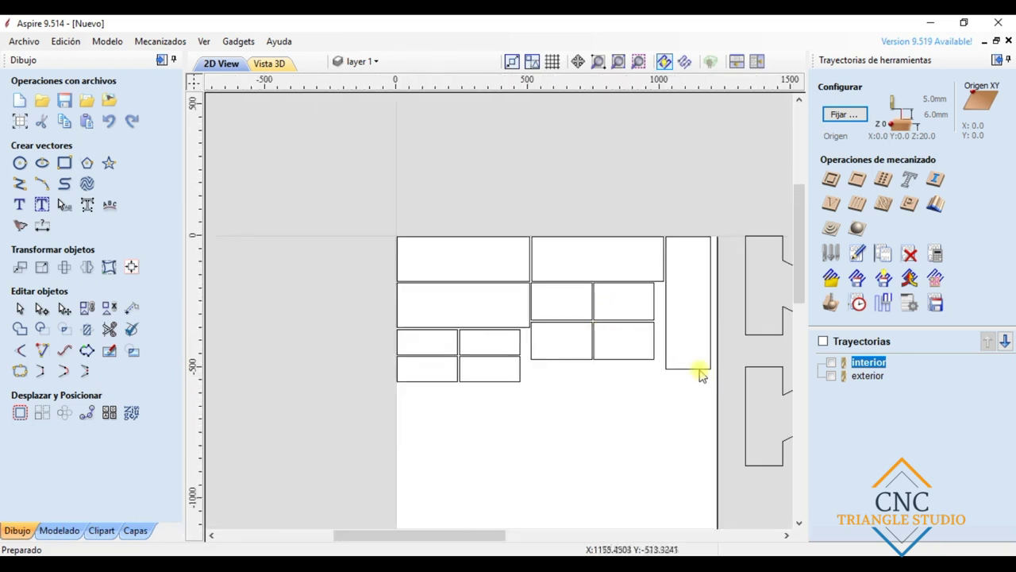
scroll(616, 401, "down", 2)
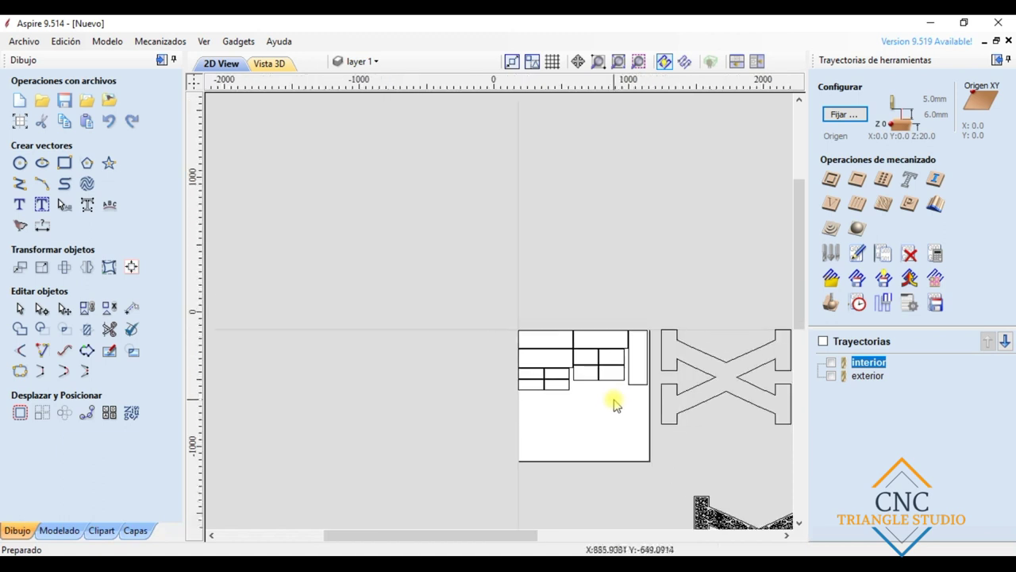
scroll(614, 402, "up", 2)
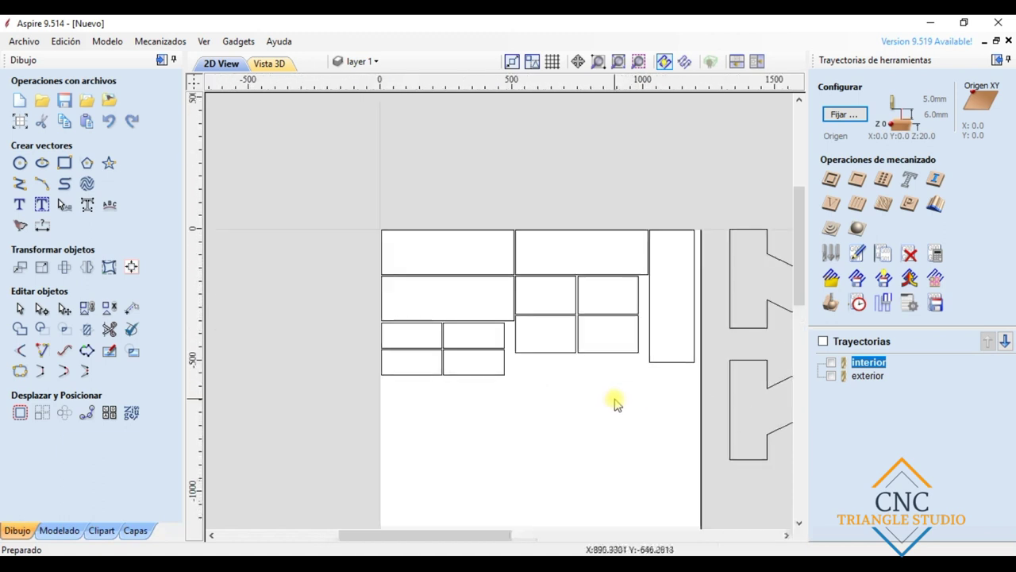
Try moving the upright long piece into the free area below the smallest pieces, and undo the move.
left_click(649, 328)
left_click(652, 309)
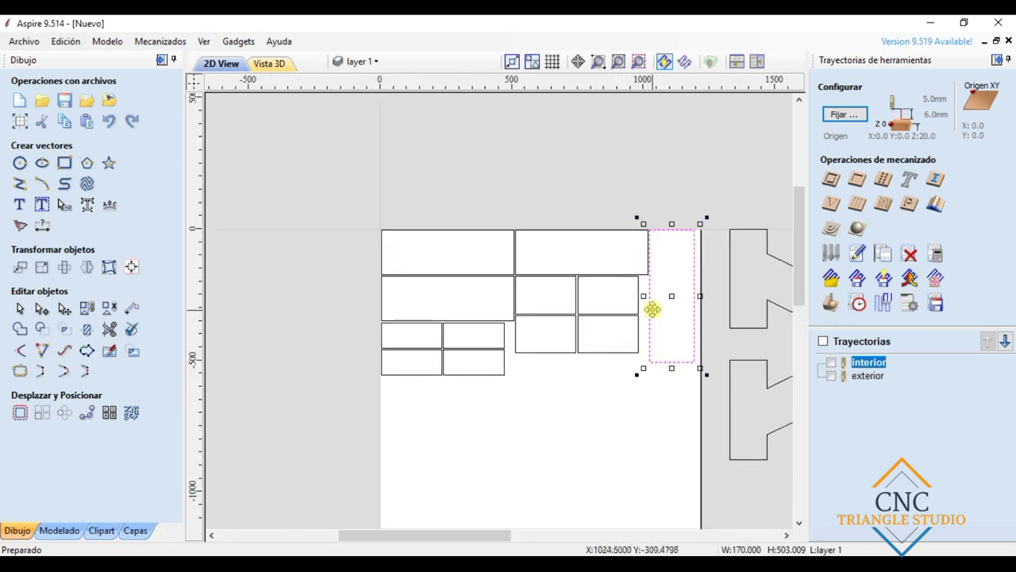
left_click_drag(652, 310, 384, 456)
key("ctrl+z")
left_click(658, 402)
Select all the nested pieces and move their upper-left corner to absolute position X 0, Y 0.
left_click_drag(693, 397, 365, 229)
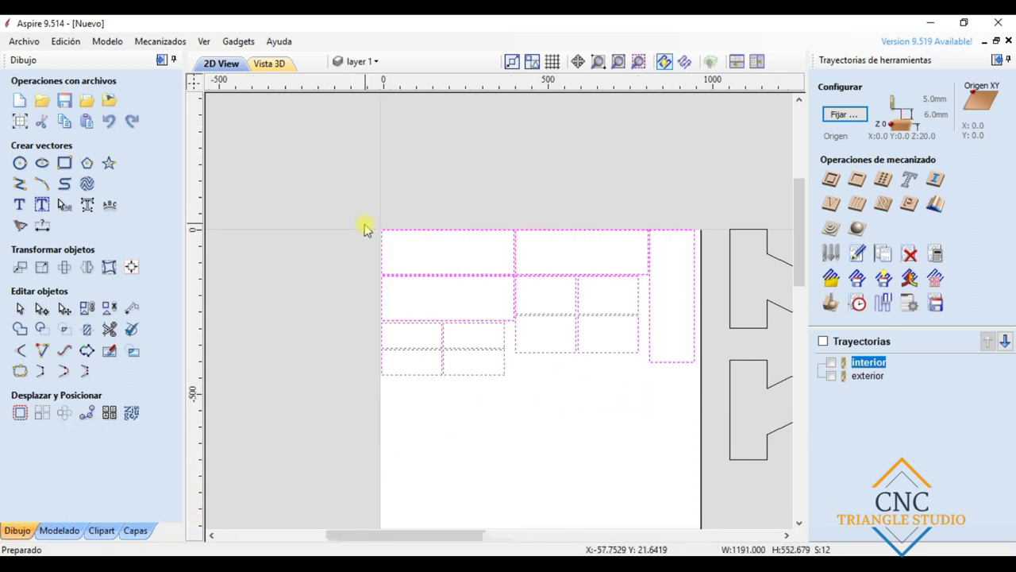
scroll(367, 231, "up", 4)
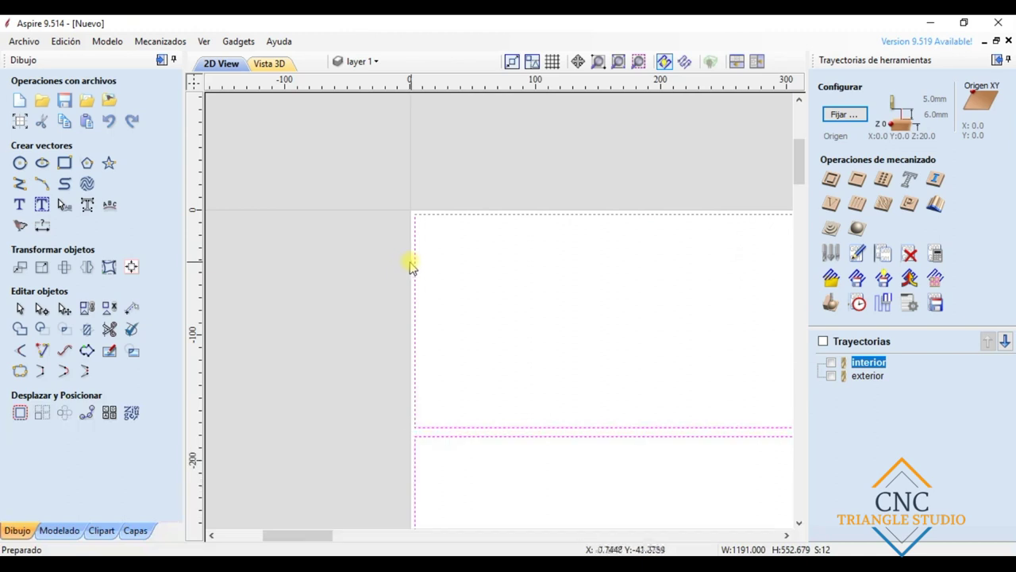
scroll(413, 264, "down", 5)
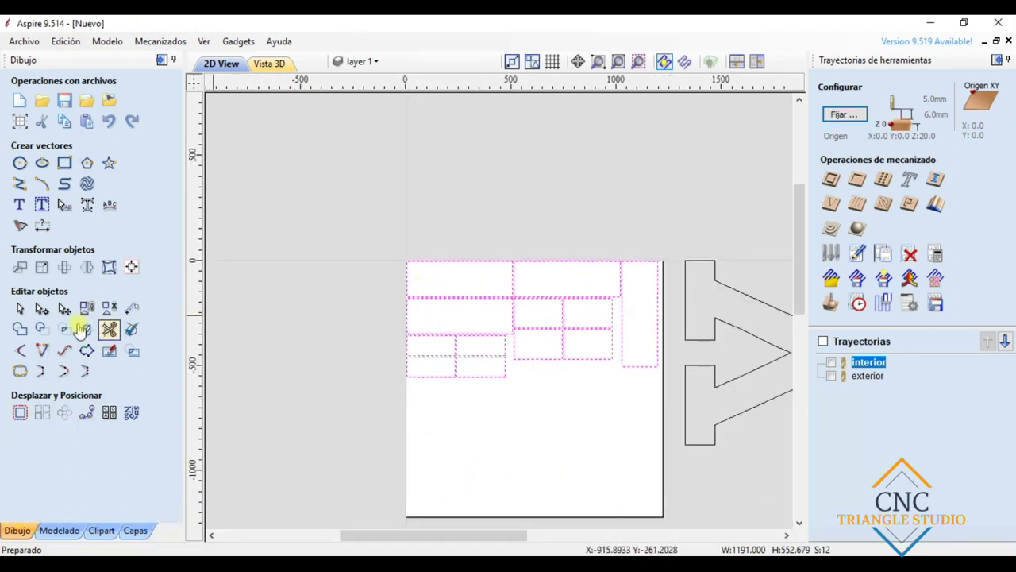
left_click(12, 271)
type("0")
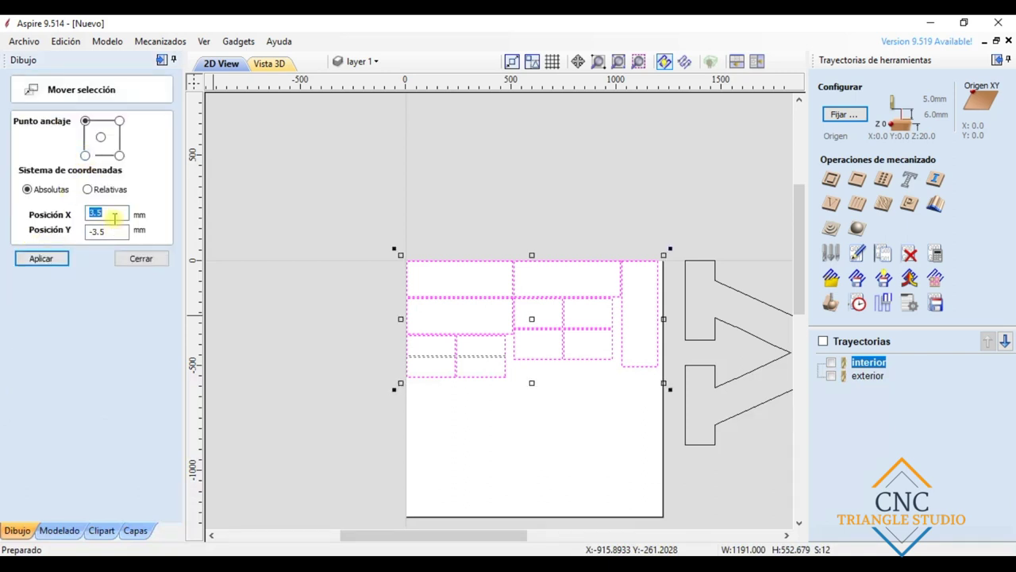
type("0")
double_click(103, 230)
type("0")
left_click(43, 258)
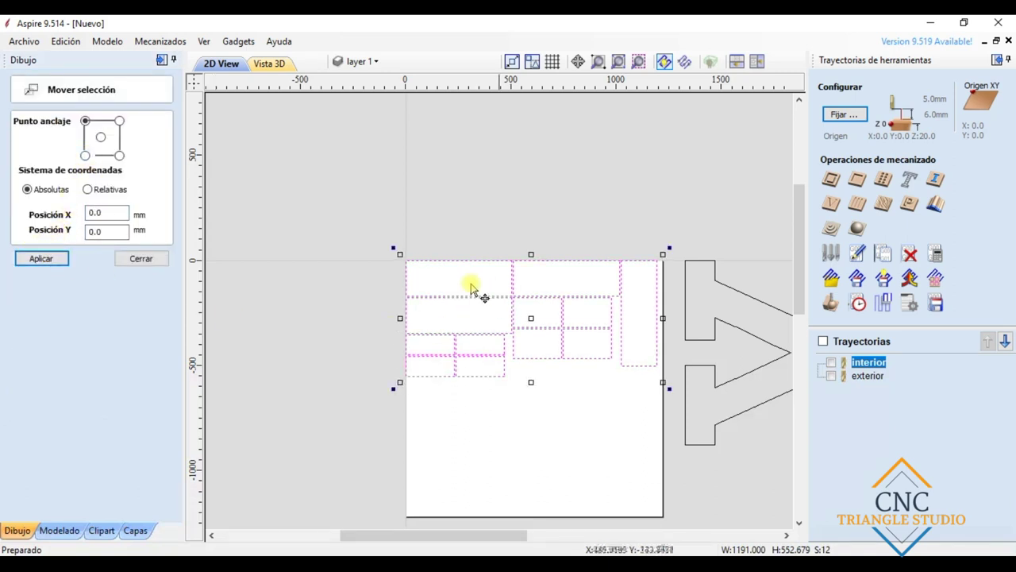
Inspect how the outer edges of the nested pieces sit against the sheet's origin corner.
scroll(407, 263, "up", 8)
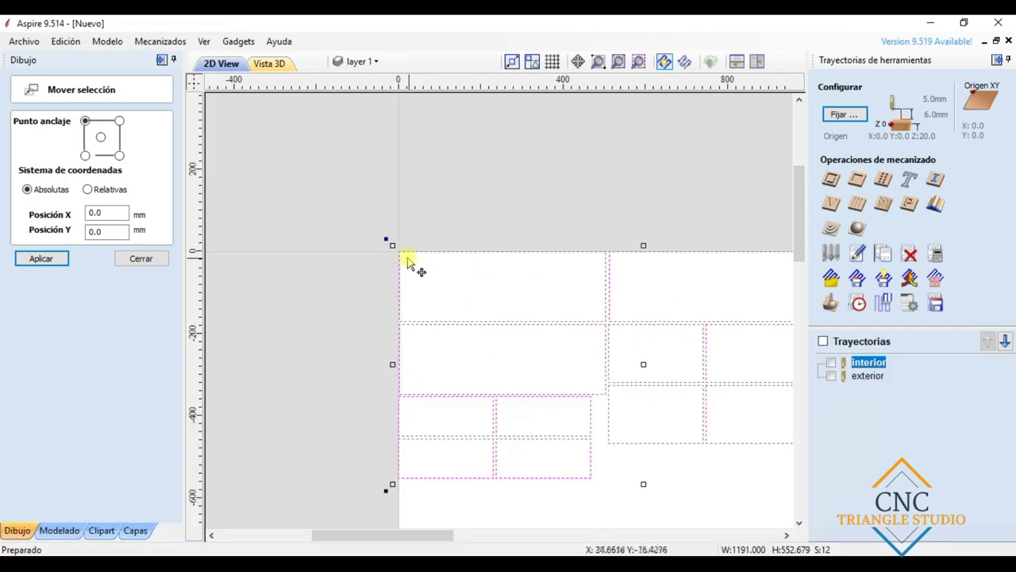
left_click(358, 228)
scroll(389, 224, "up", 1)
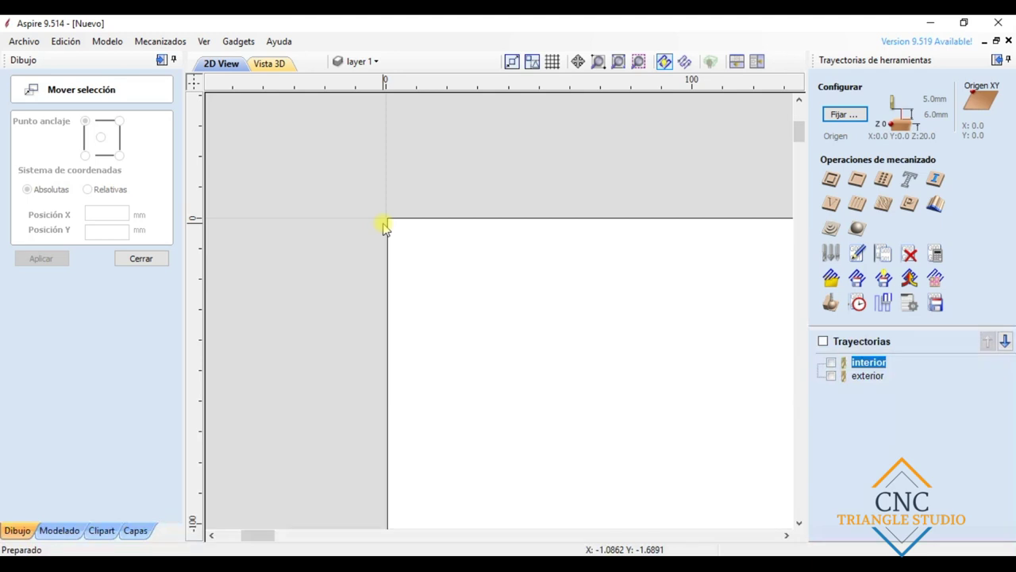
scroll(373, 232, "down", 6)
scroll(366, 241, "down", 3)
scroll(368, 233, "up", 4)
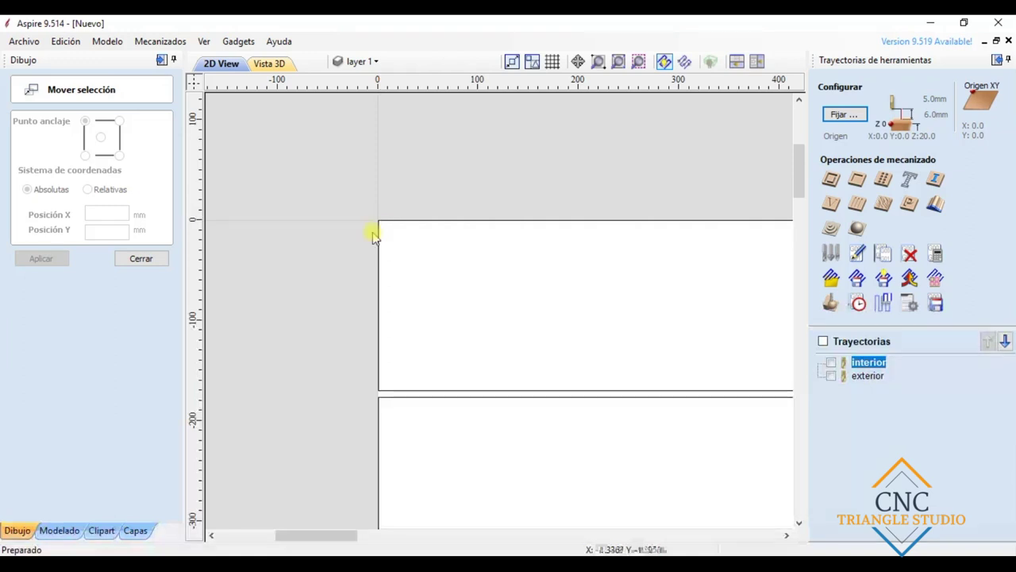
scroll(378, 230, "down", 5)
scroll(377, 253, "down", 2)
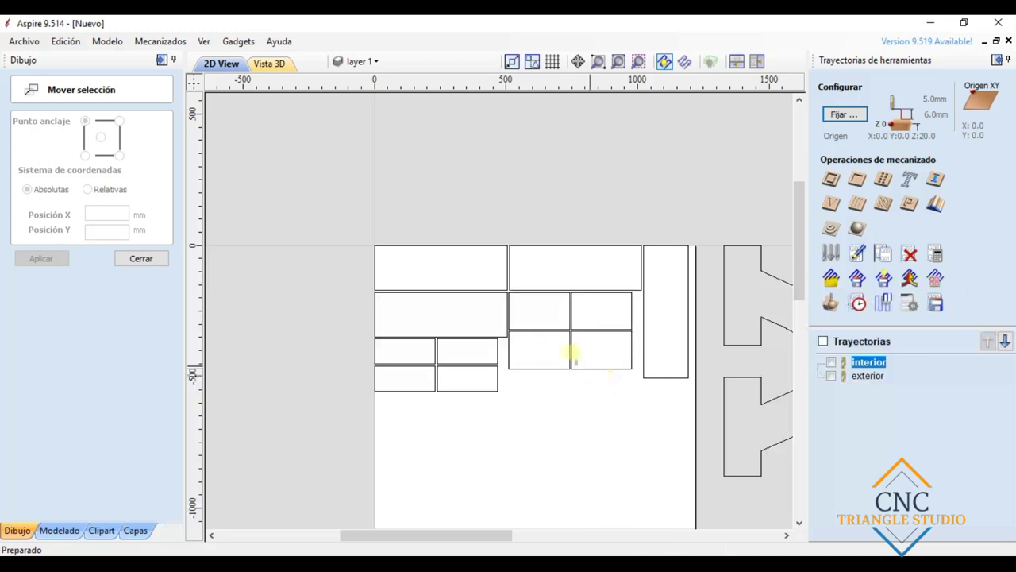
Reselect the nested pieces, undo their move to the sheet corner, and check the margin along the sheet edge.
left_click_drag(669, 411, 399, 234)
scroll(373, 262, "up", 5)
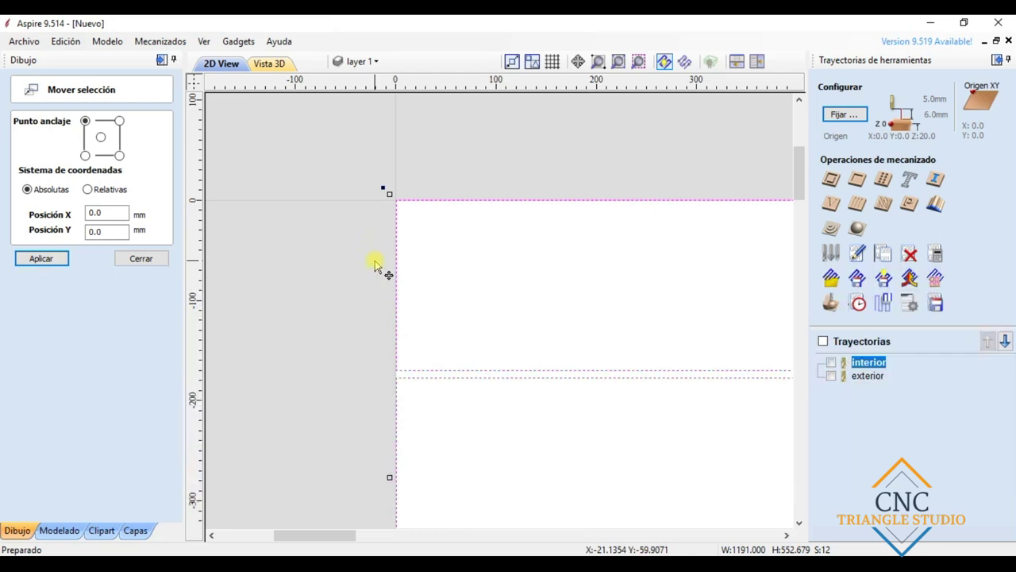
left_click_drag(374, 264, 385, 266)
scroll(397, 262, "up", 2)
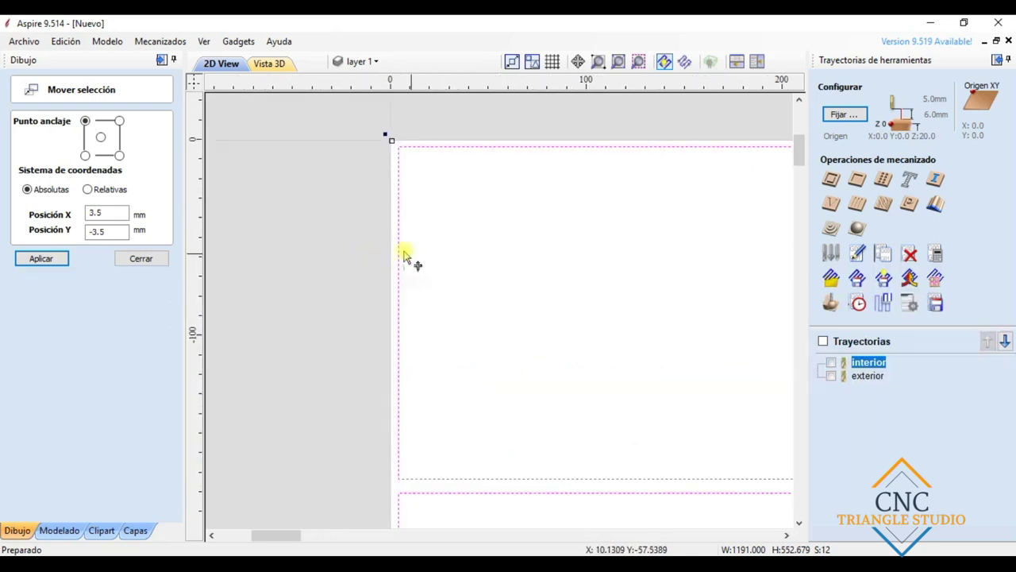
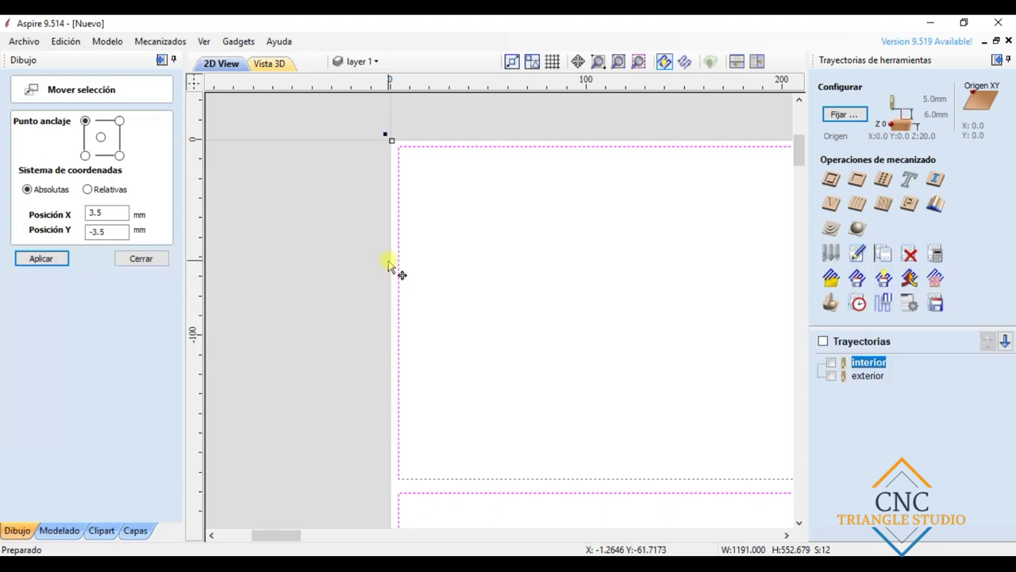
scroll(397, 270, "down", 5)
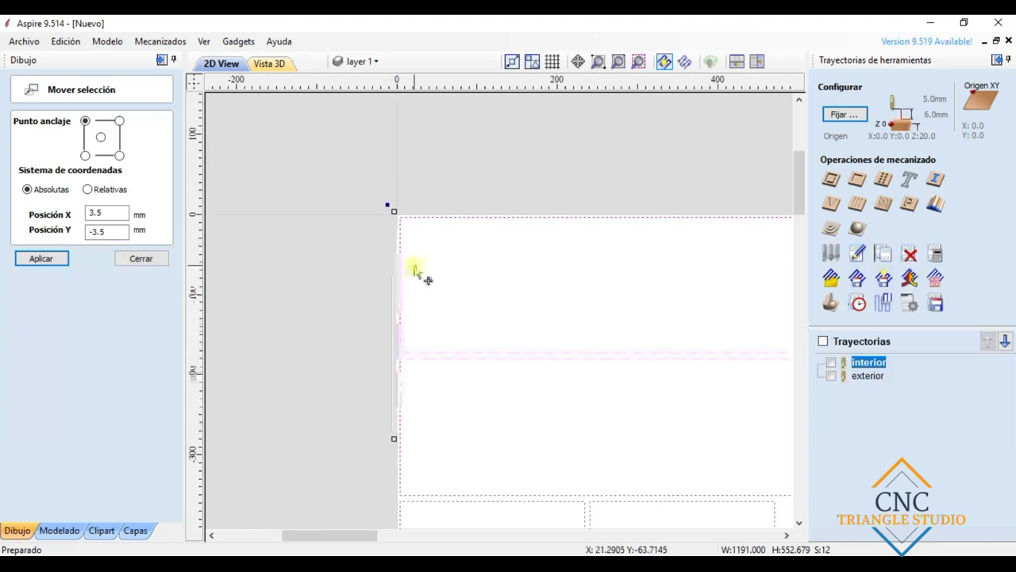
scroll(612, 332, "down", 3)
scroll(713, 336, "up", 4)
scroll(333, 261, "up", 5)
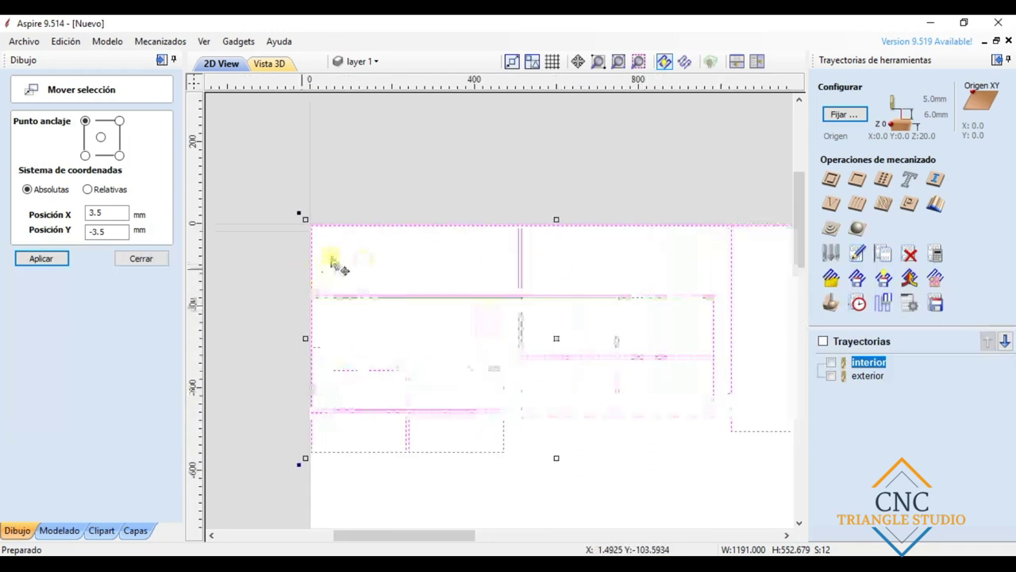
Move the upper-left corner of the selected nested pieces to absolute position X 0.0, Y 0.0.
scroll(292, 228, "up", 2)
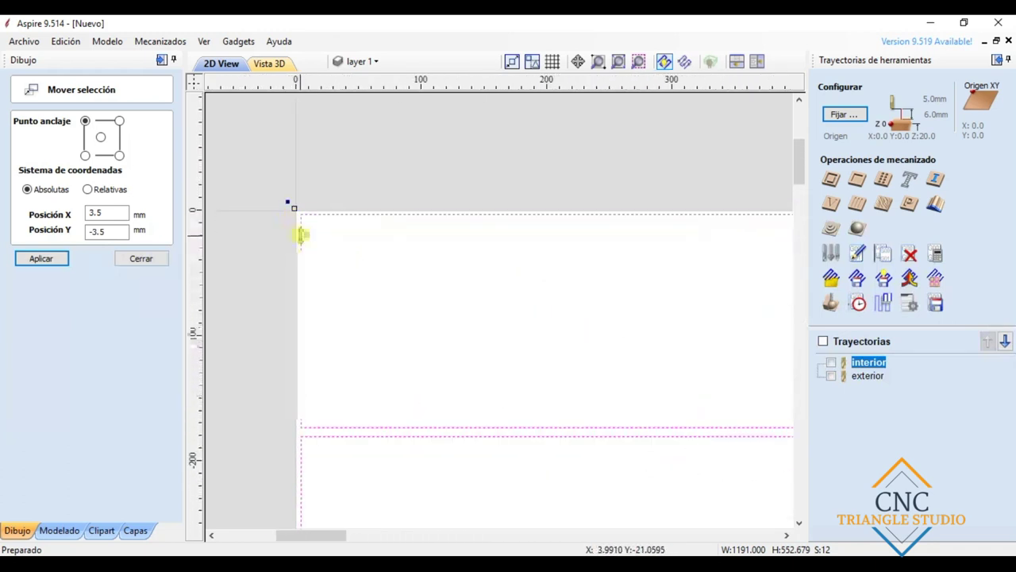
scroll(299, 234, "up", 2)
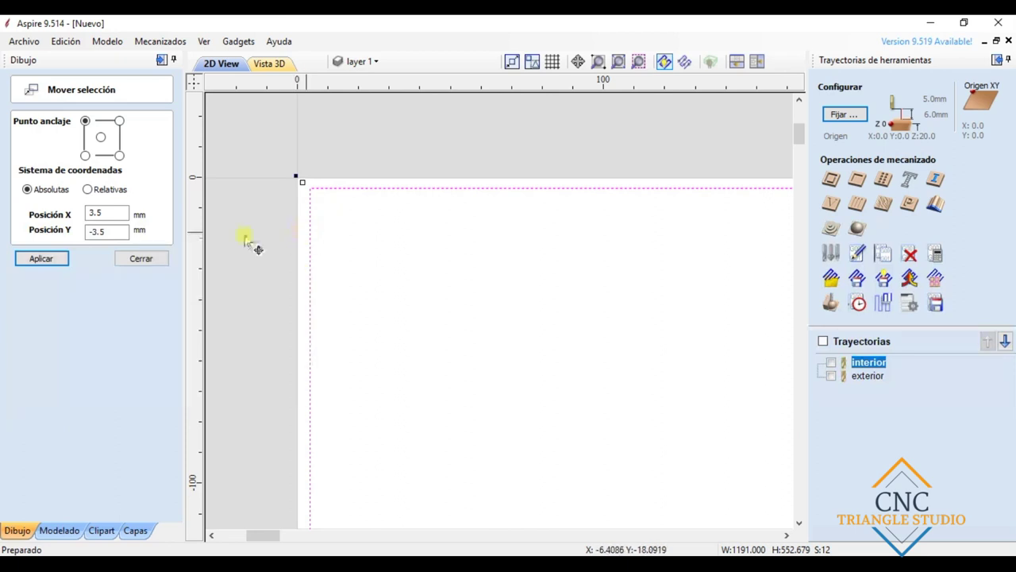
double_click(93, 213)
type("0.0")
key("Tab")
type("0.0")
left_click(41, 258)
left_click(140, 259)
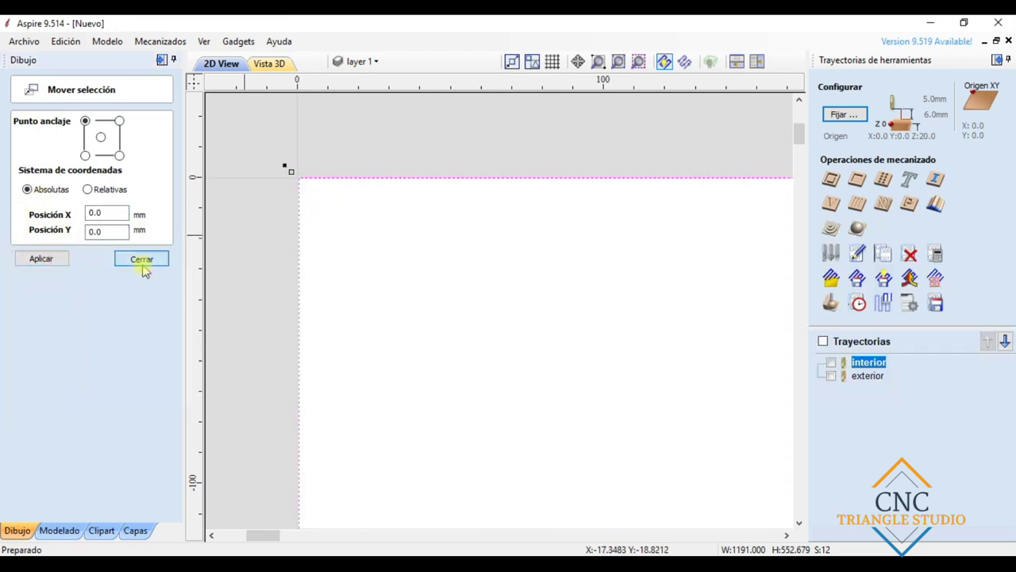
scroll(268, 325, "down", 5)
scroll(363, 449, "down", 2)
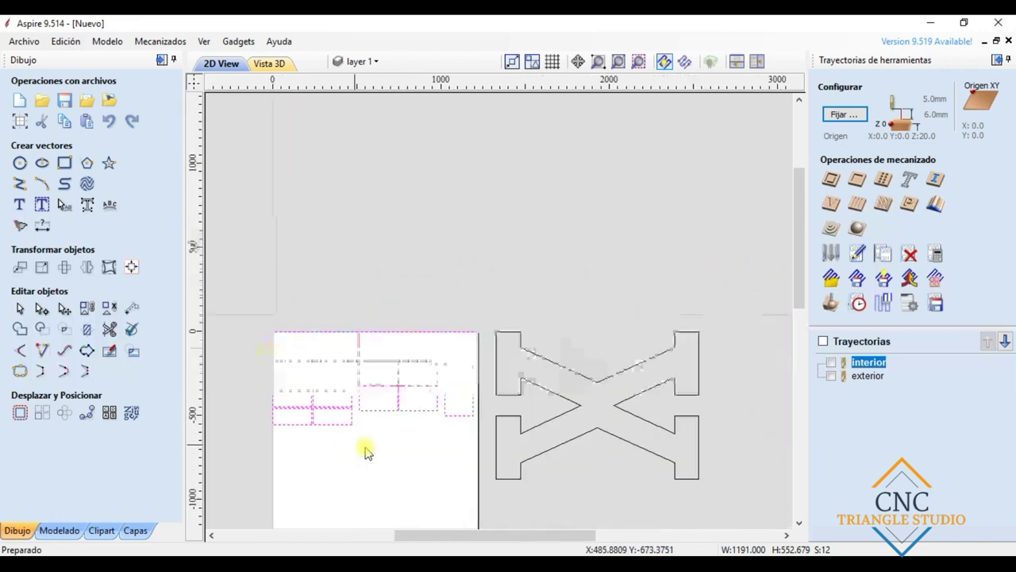
scroll(346, 438, "up", 3)
scroll(254, 413, "down", 3)
scroll(238, 397, "up", 2)
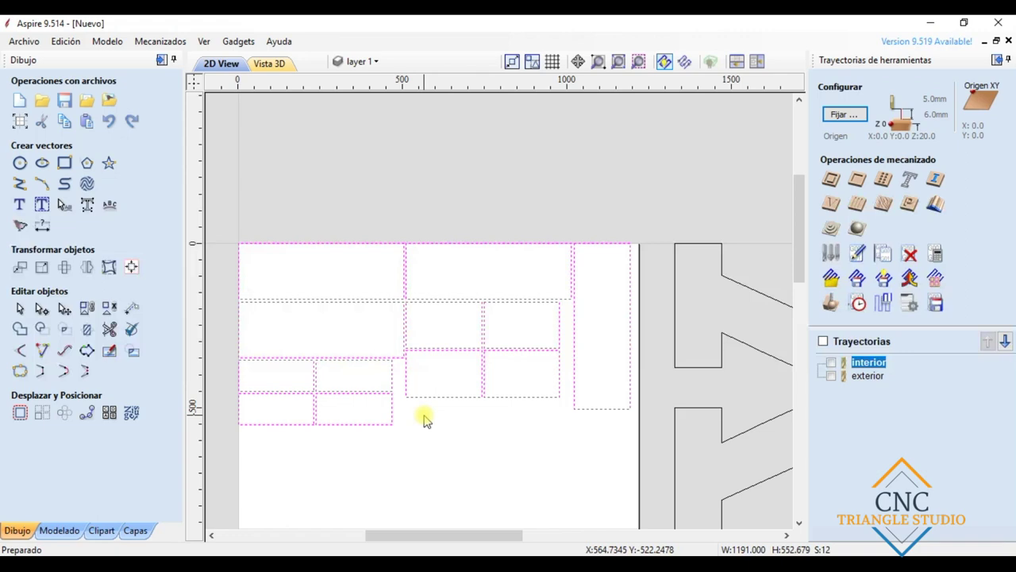
Switch to the open X VISTA CALADA 1.20M-MDF6-F6 drawing and examine its group of side pieces and the X outline on the sheet.
left_click(602, 565)
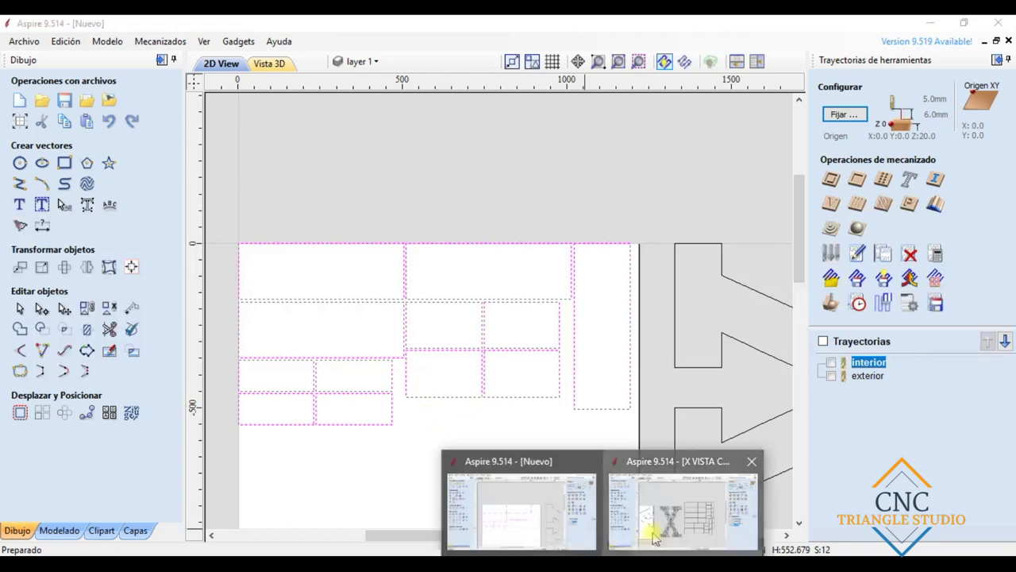
left_click(655, 538)
scroll(675, 369, "up", 2)
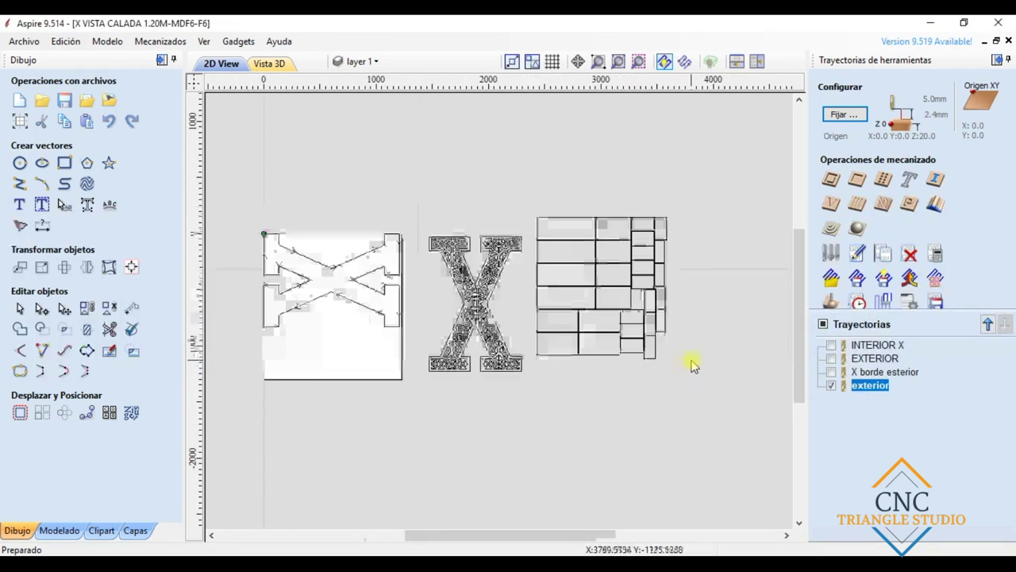
left_click(548, 246)
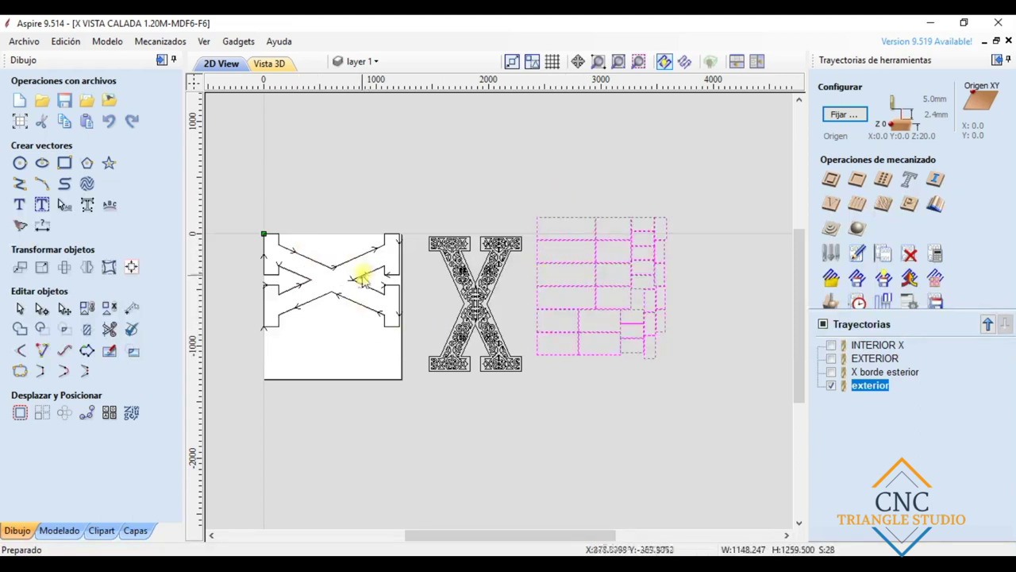
left_click(342, 297)
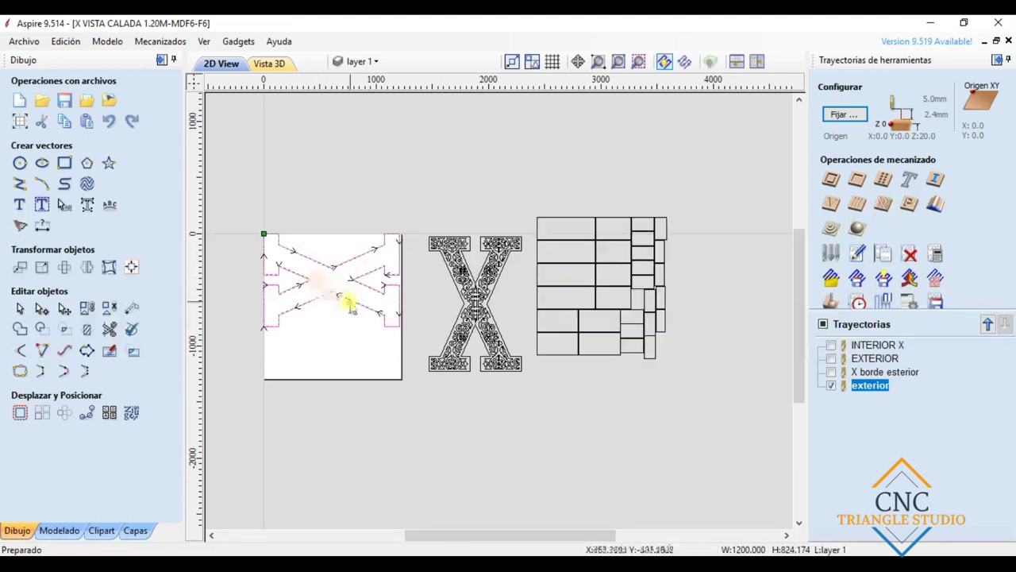
Hide the exterior toolpath in the 2D view and clear the selection of the X outline.
left_click(829, 387)
left_click(307, 313)
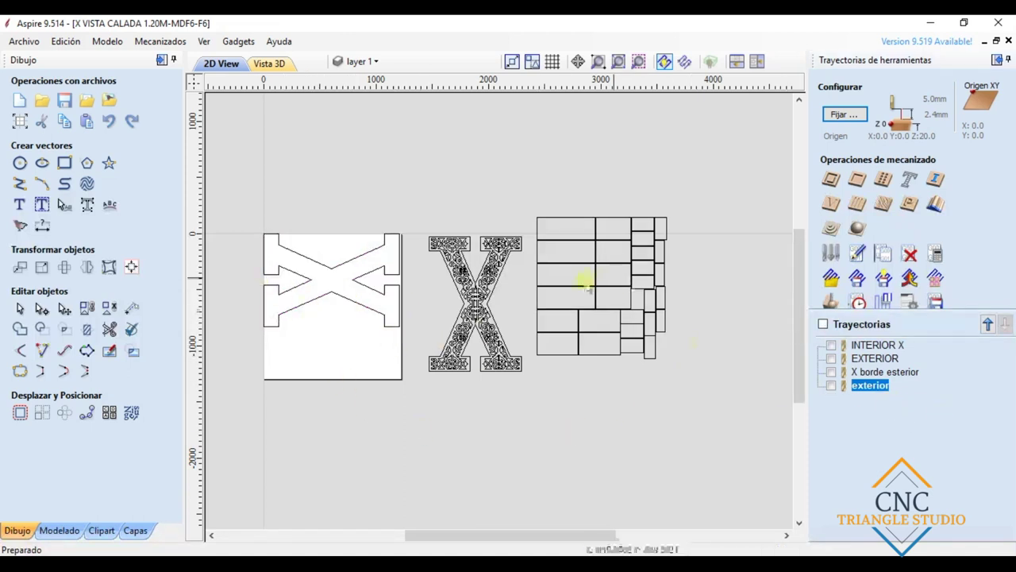
scroll(551, 315, "down", 2)
scroll(522, 270, "up", 1)
scroll(556, 334, "down", 1)
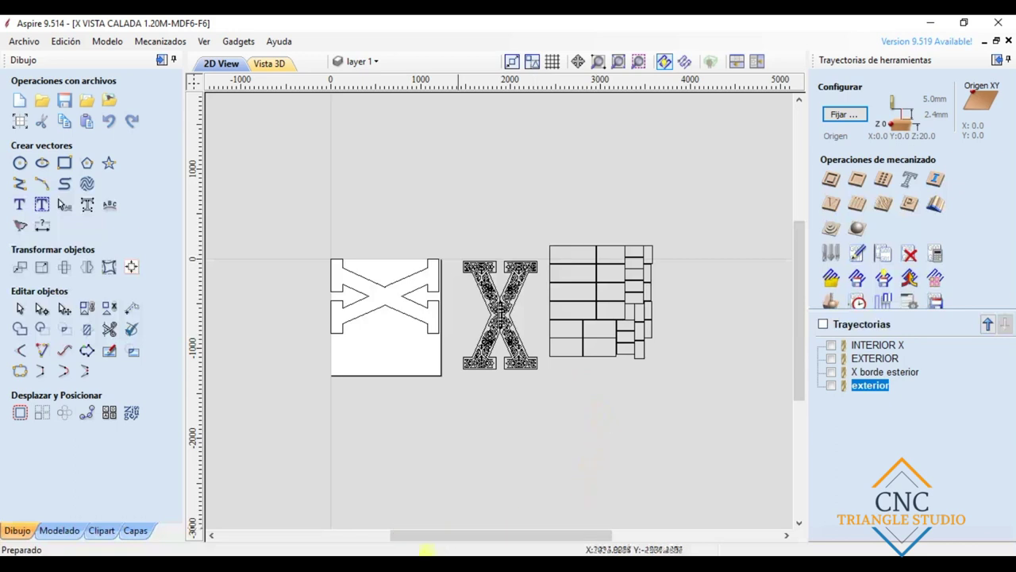
Bring up the open File Explorer windows to choose one of the project folders.
left_click(384, 564)
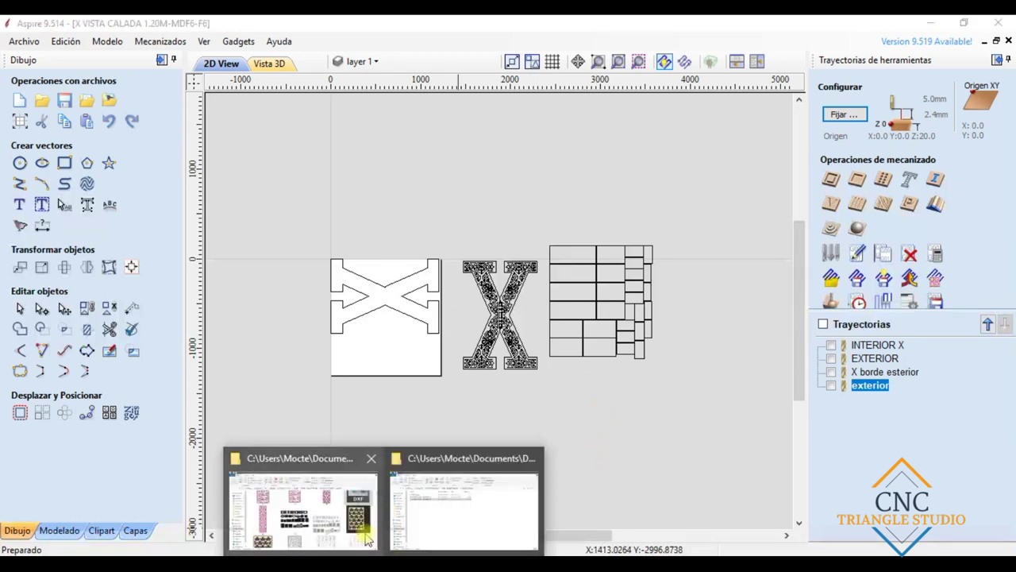